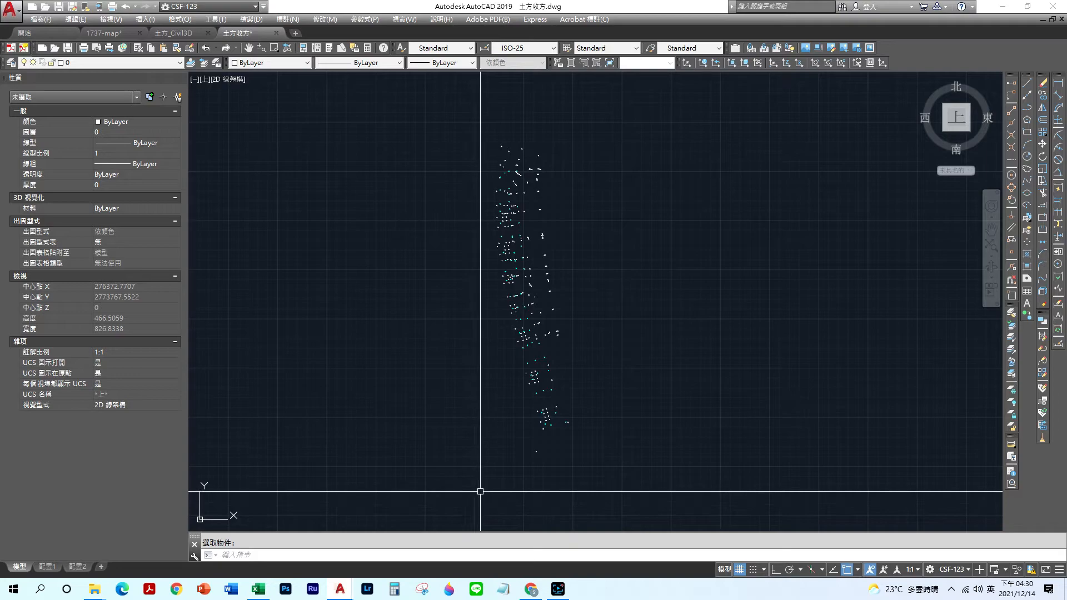
Select the southernmost survey point and extend the selection to all similar point objects.
{"action": "left_click", "coordinate": [536, 451]}
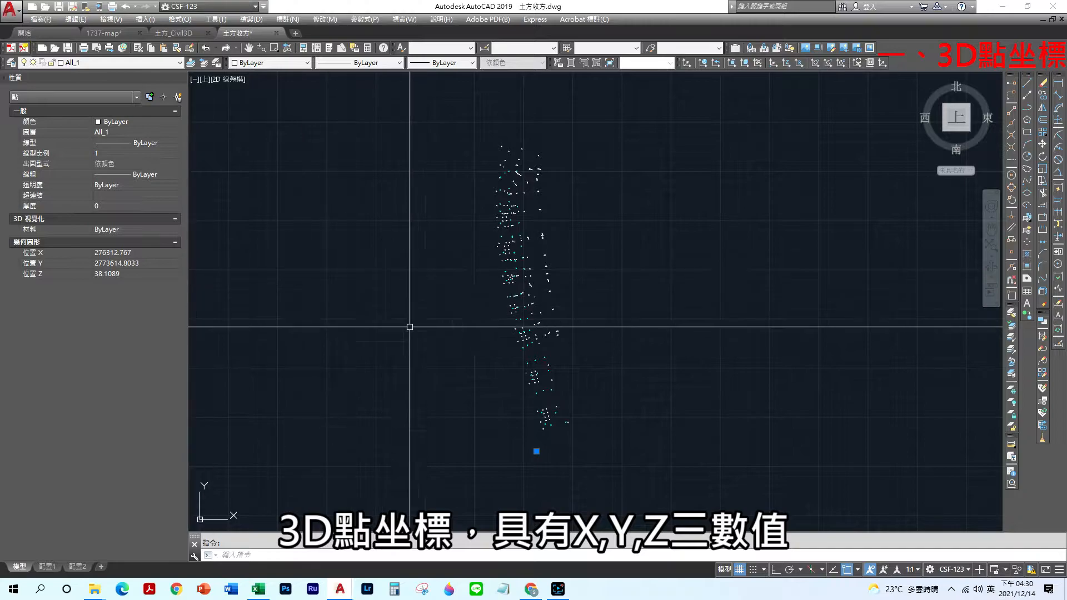
{"action": "right_click", "coordinate": [536, 451]}
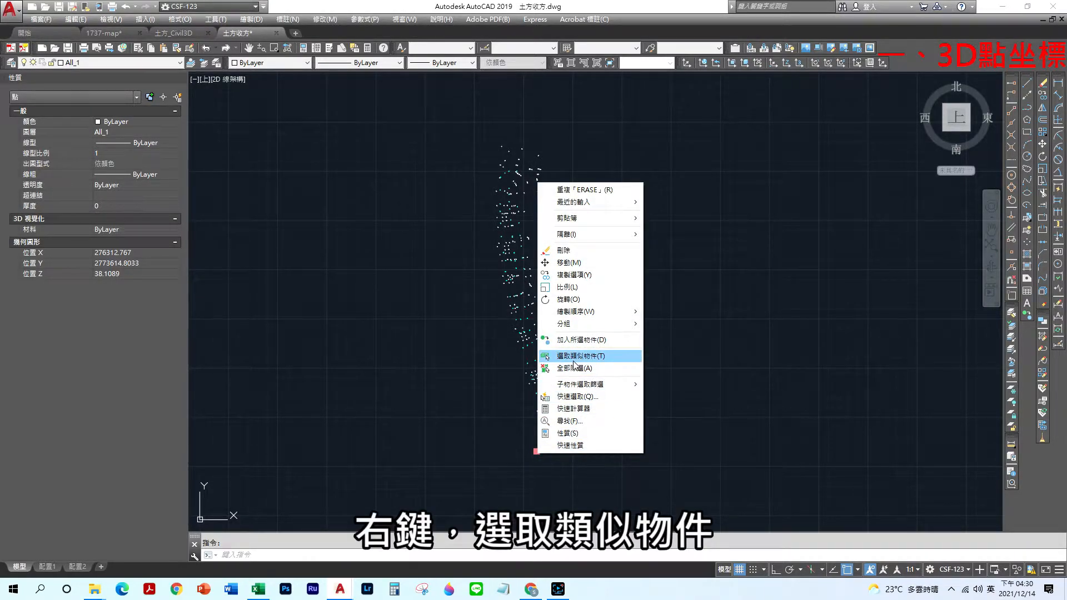
{"action": "left_click", "coordinate": [620, 361]}
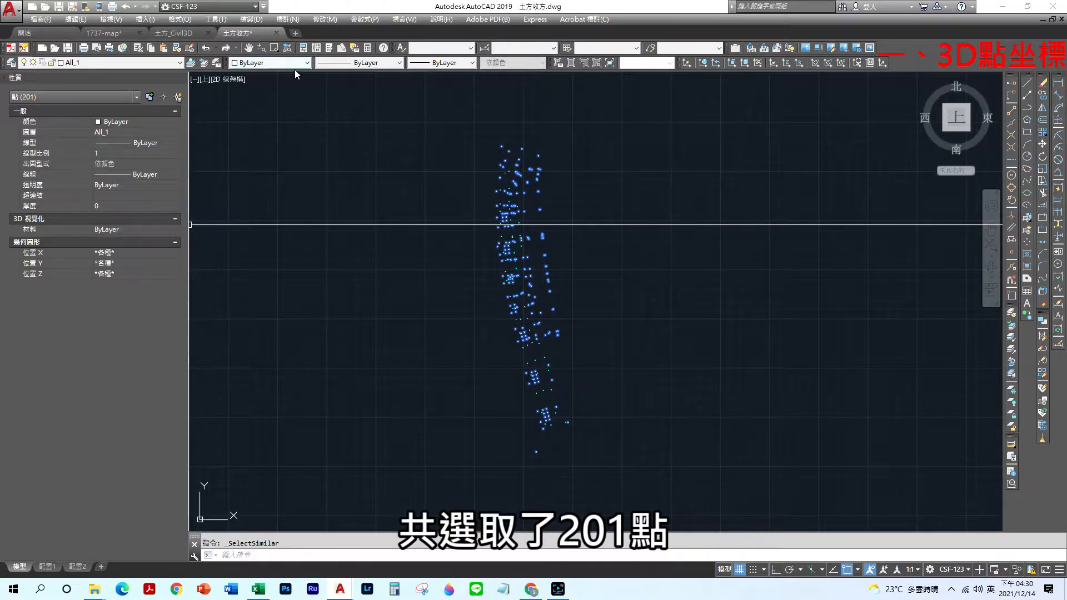
Start a new data extraction and save it as test in the 土方計算 folder, replacing the existing file.
{"action": "left_click", "coordinate": [216, 19]}
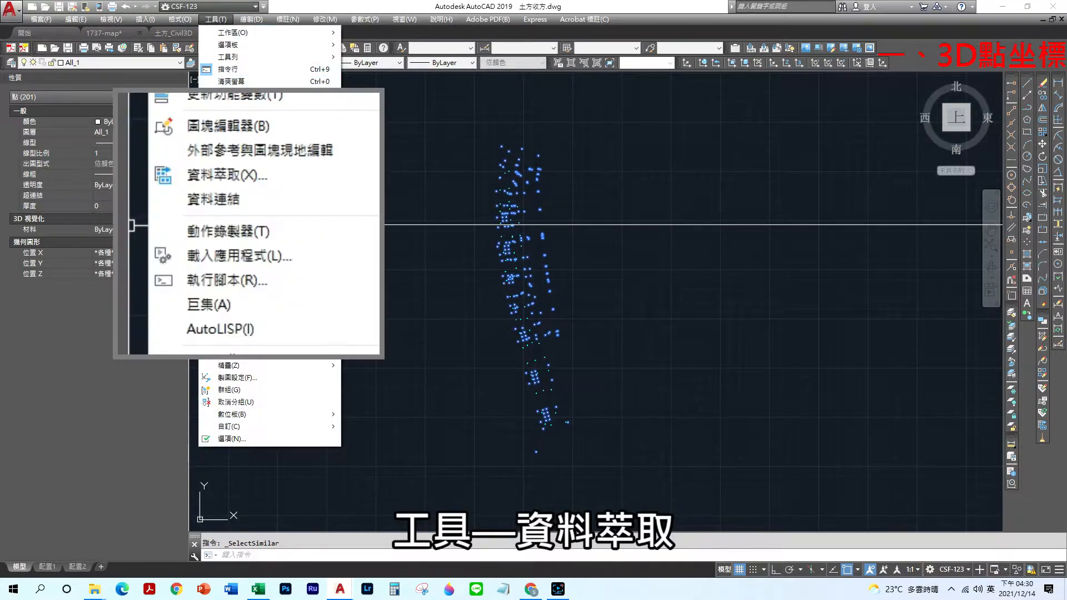
{"action": "left_click", "coordinate": [234, 179]}
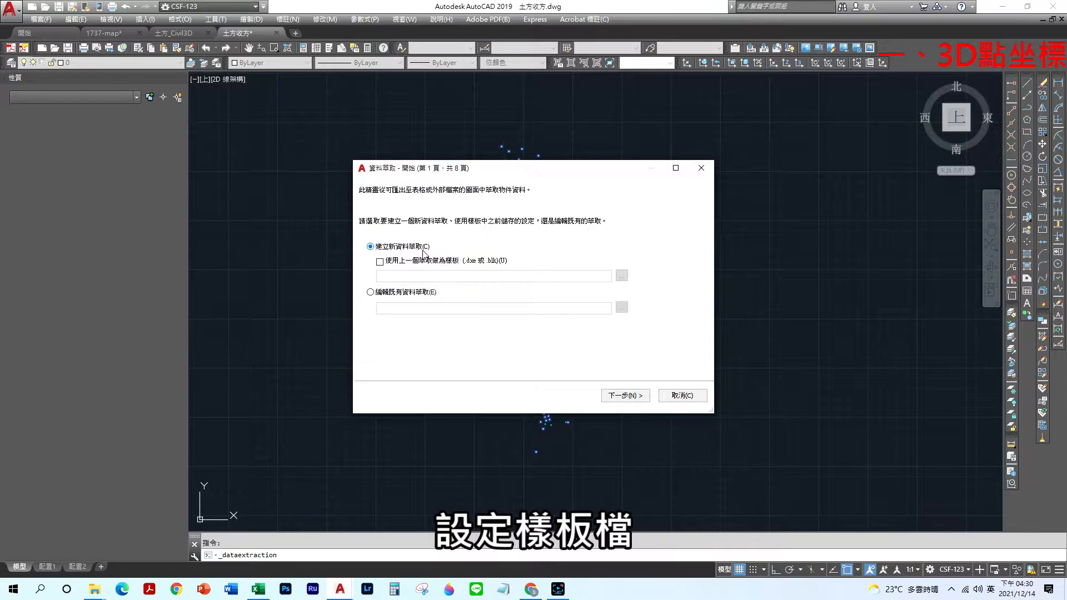
{"action": "left_click", "coordinate": [632, 399]}
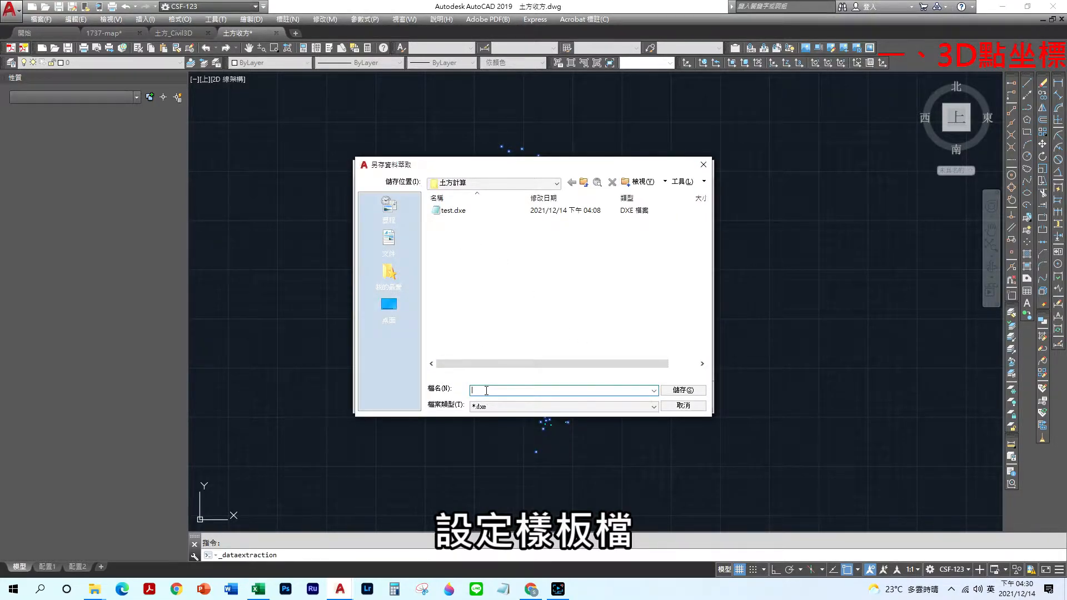
{"action": "type", "text": "t"}
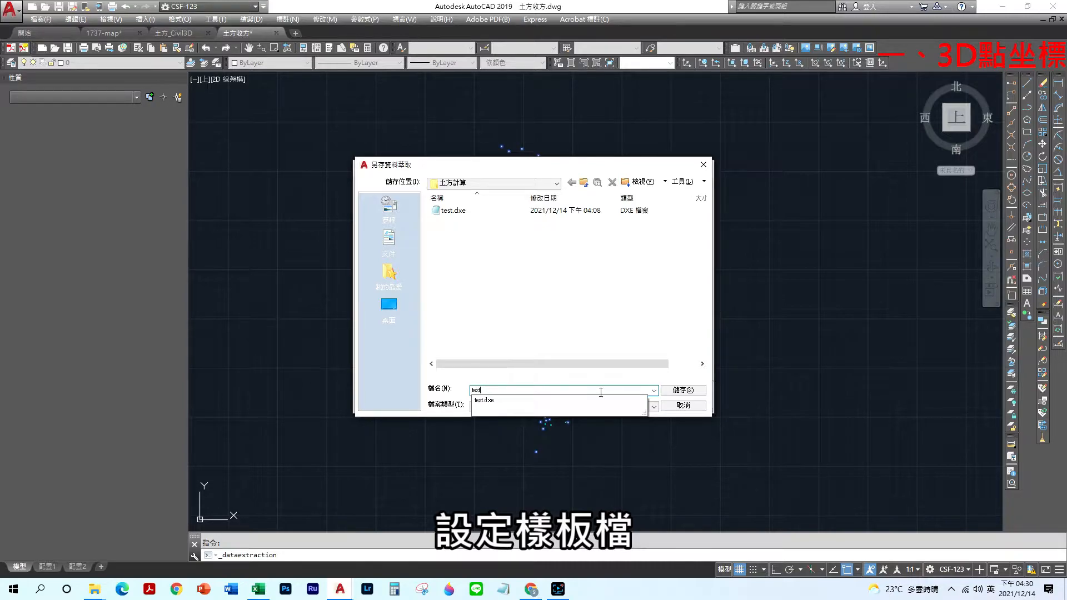
{"action": "type", "text": "est"}
{"action": "key", "text": "Return"}
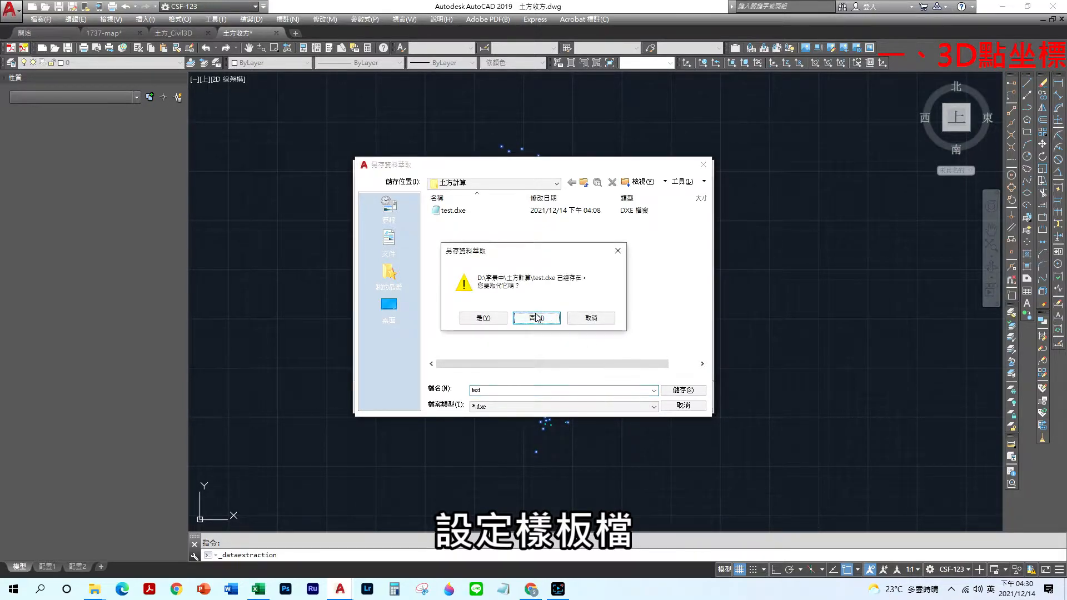
{"action": "left_click", "coordinate": [483, 318]}
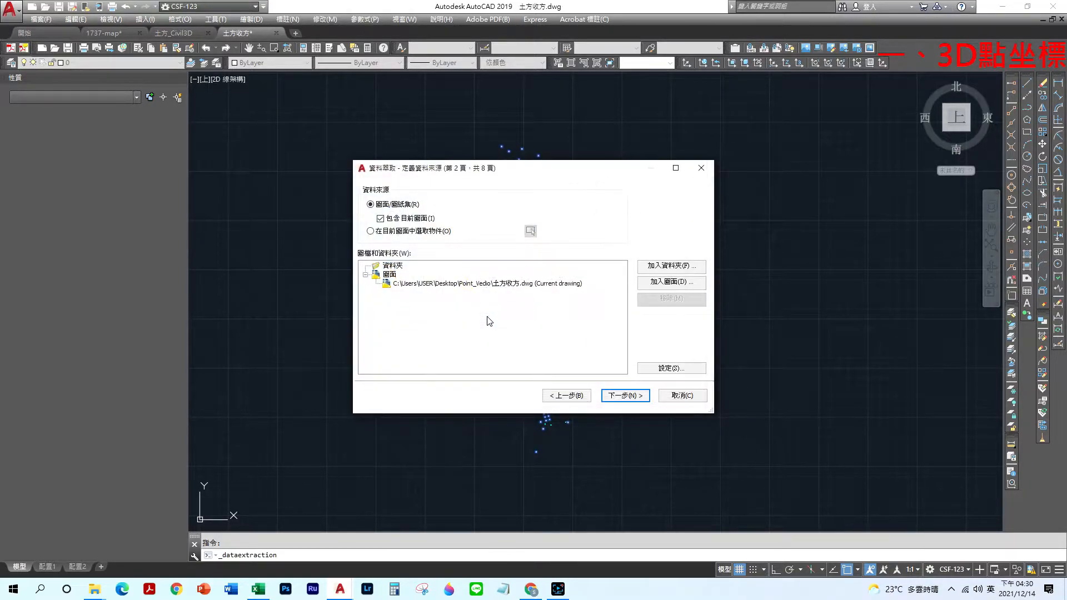
Set the extraction's data source to objects selected in the current drawing, using the previous selection of points.
{"action": "left_click", "coordinate": [370, 231]}
{"action": "left_click", "coordinate": [530, 230]}
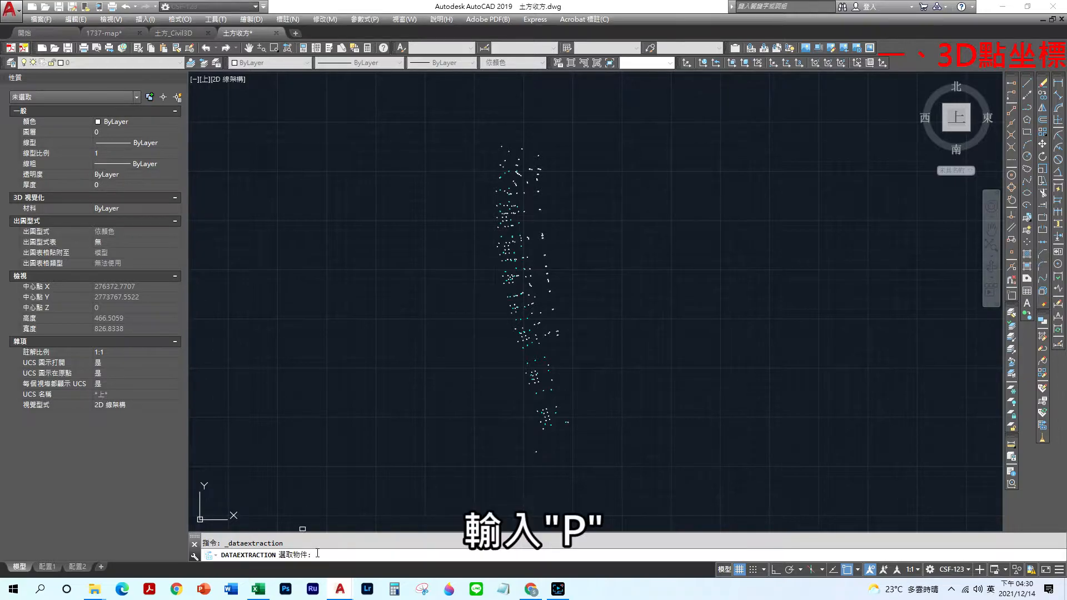
{"action": "type", "text": "p"}
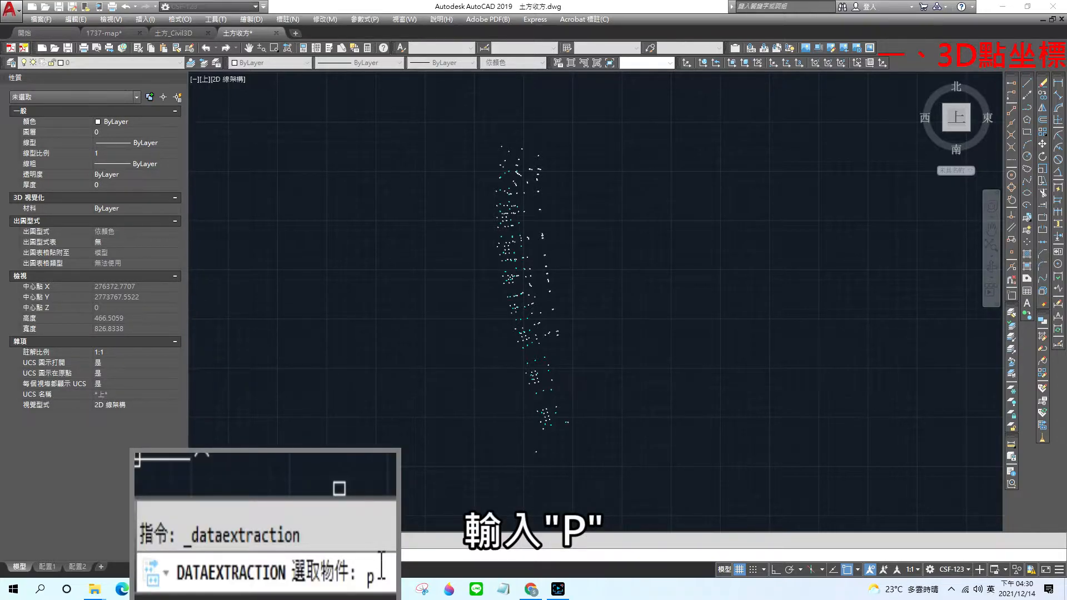
{"action": "key", "text": "Return"}
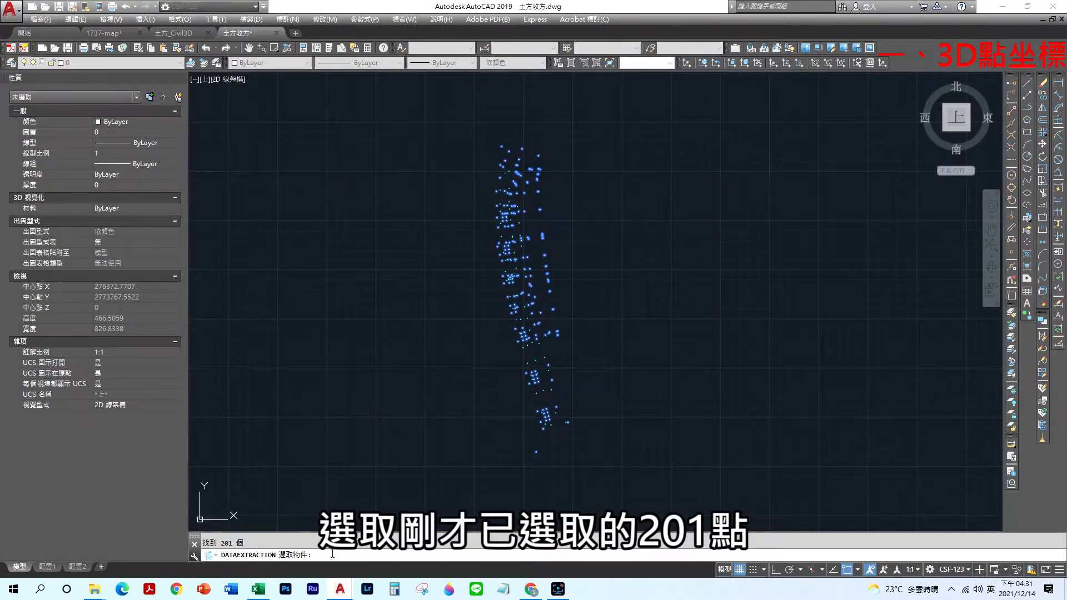
{"action": "key", "text": "Return"}
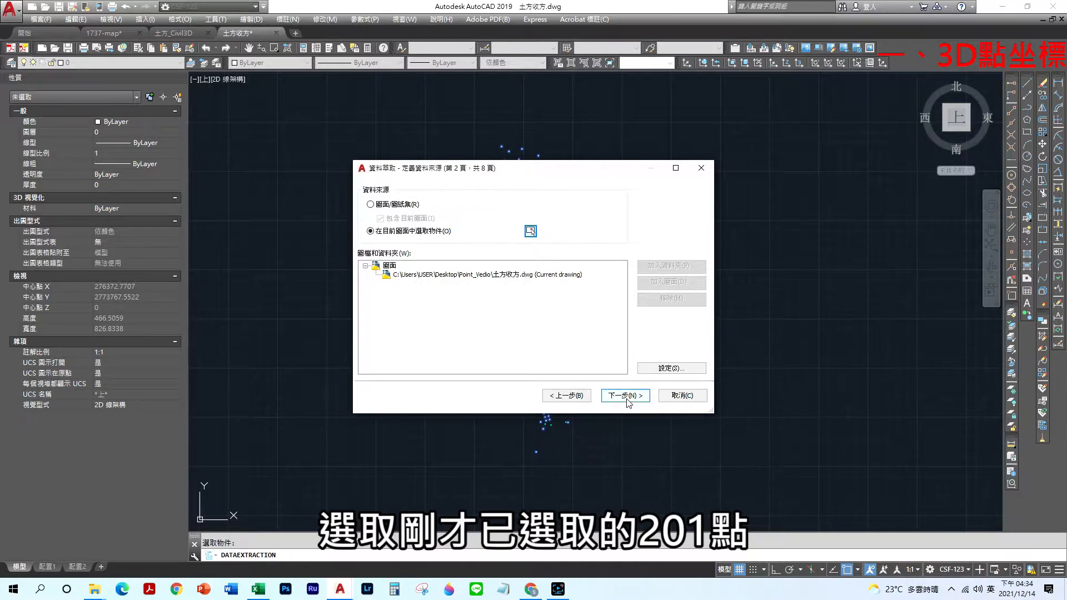
{"action": "left_click", "coordinate": [626, 399]}
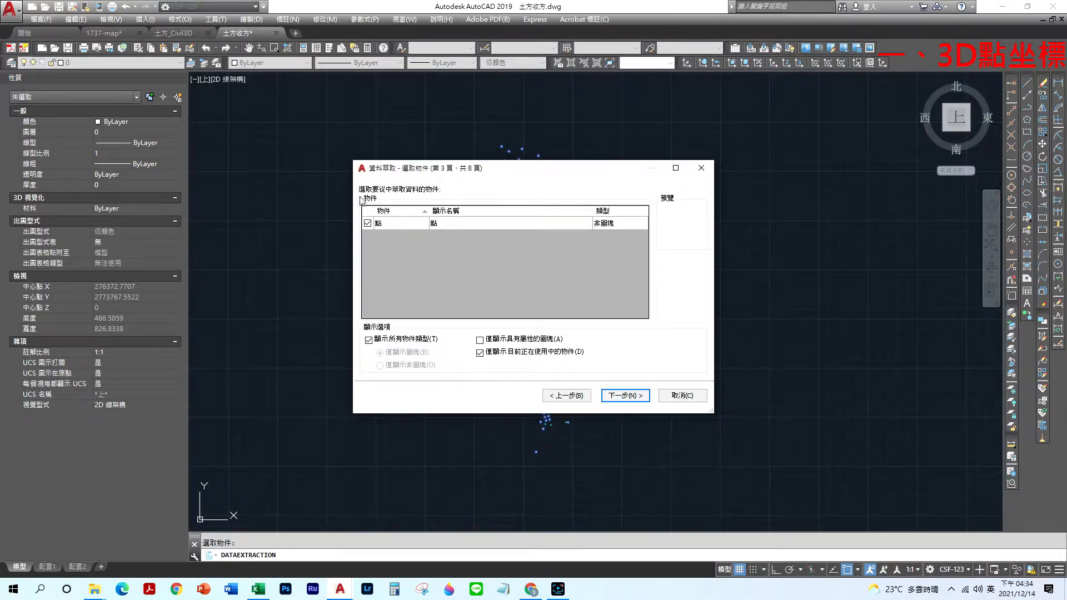
Keep the point object type and limit the extracted properties to the geometry category: 位置 X, 位置 Y and 位置 Z.
{"action": "left_click", "coordinate": [623, 397]}
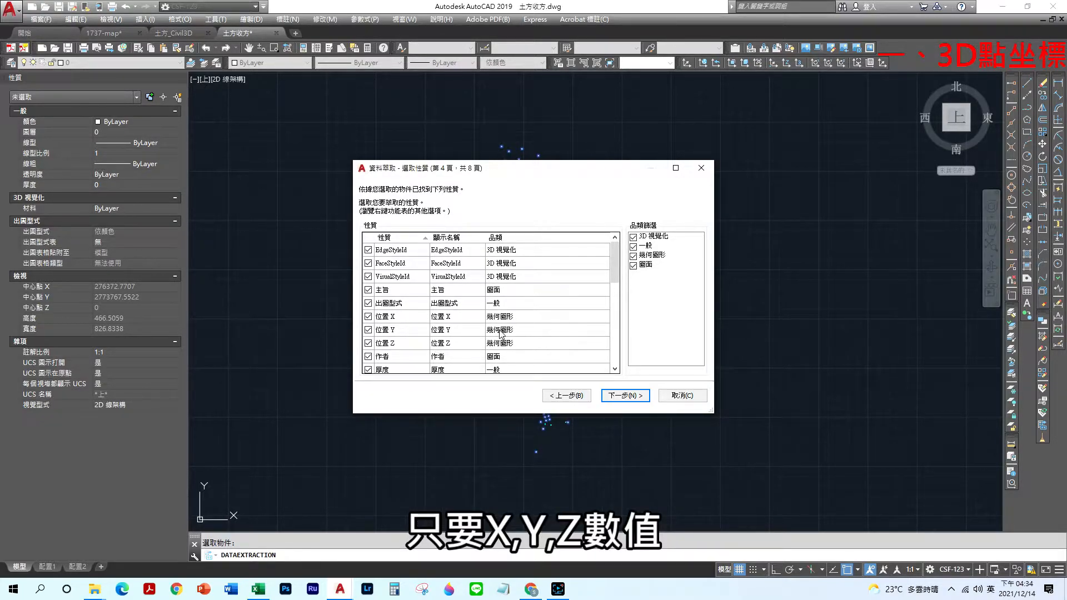
{"action": "left_click", "coordinate": [633, 266]}
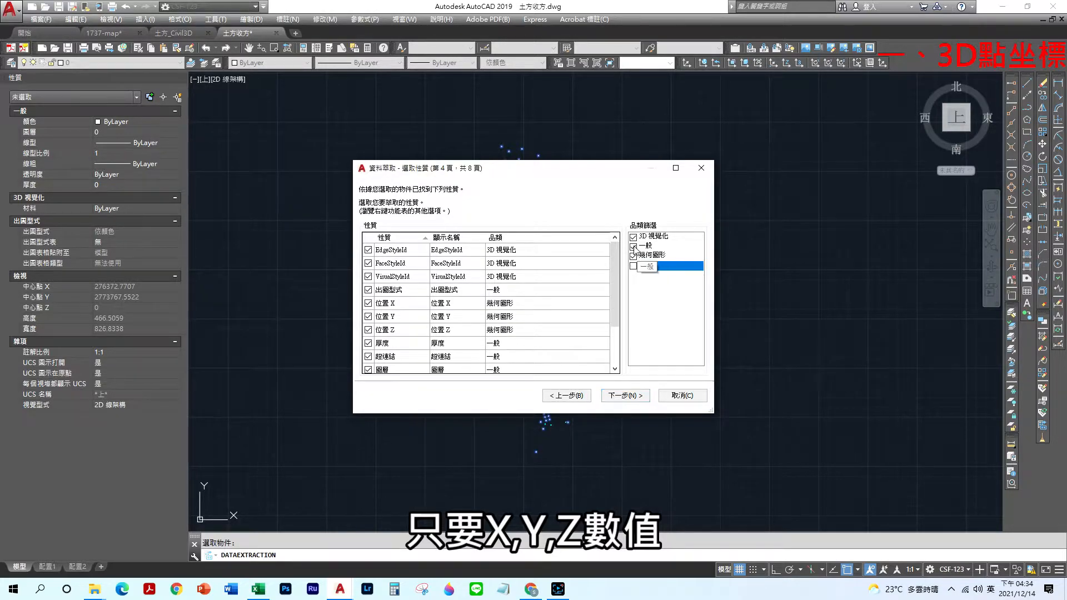
{"action": "left_click", "coordinate": [633, 246]}
{"action": "left_click", "coordinate": [632, 238]}
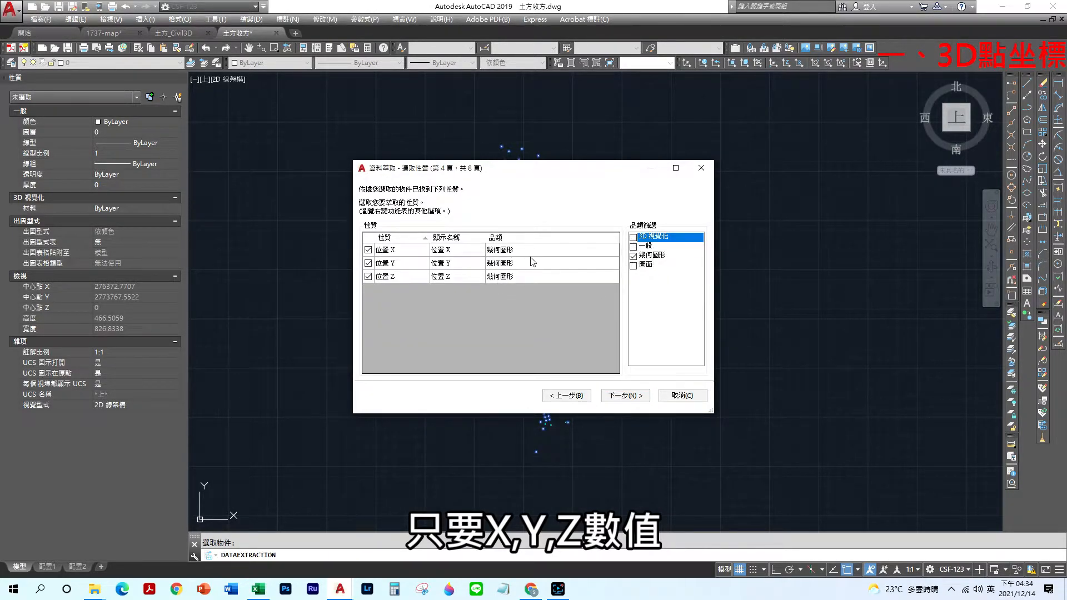
{"action": "left_click", "coordinate": [624, 395]}
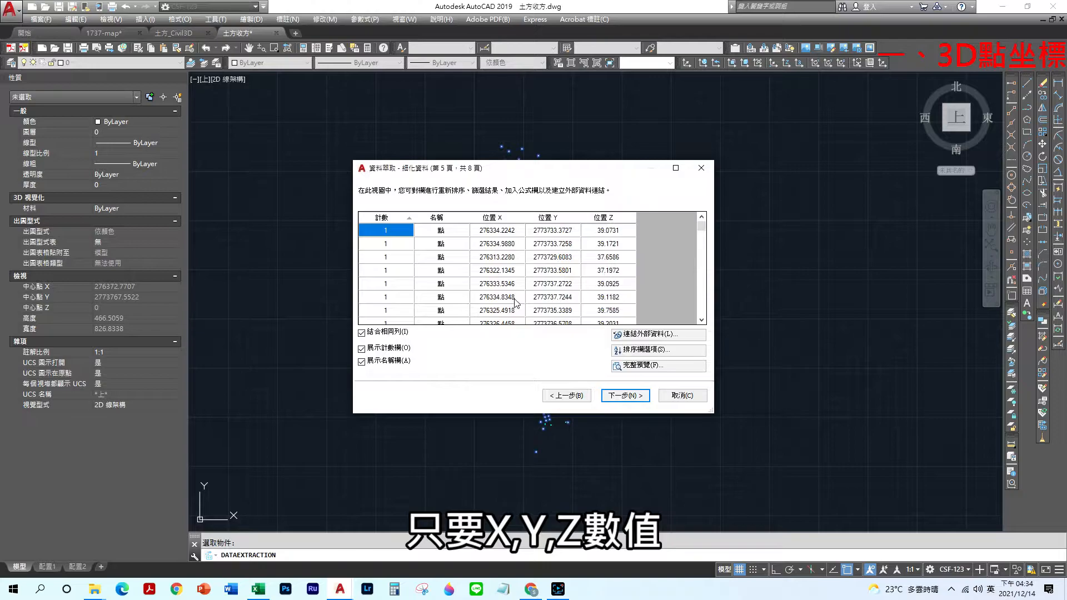
Hide the count and name columns in the refined extraction data.
{"action": "left_click", "coordinate": [362, 349]}
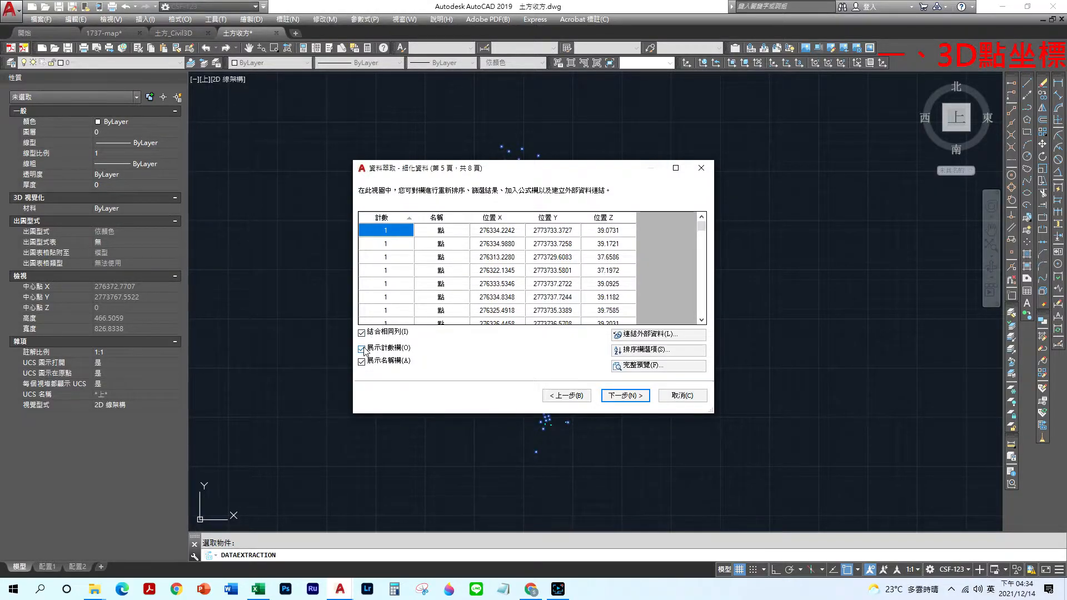
{"action": "left_click", "coordinate": [362, 362]}
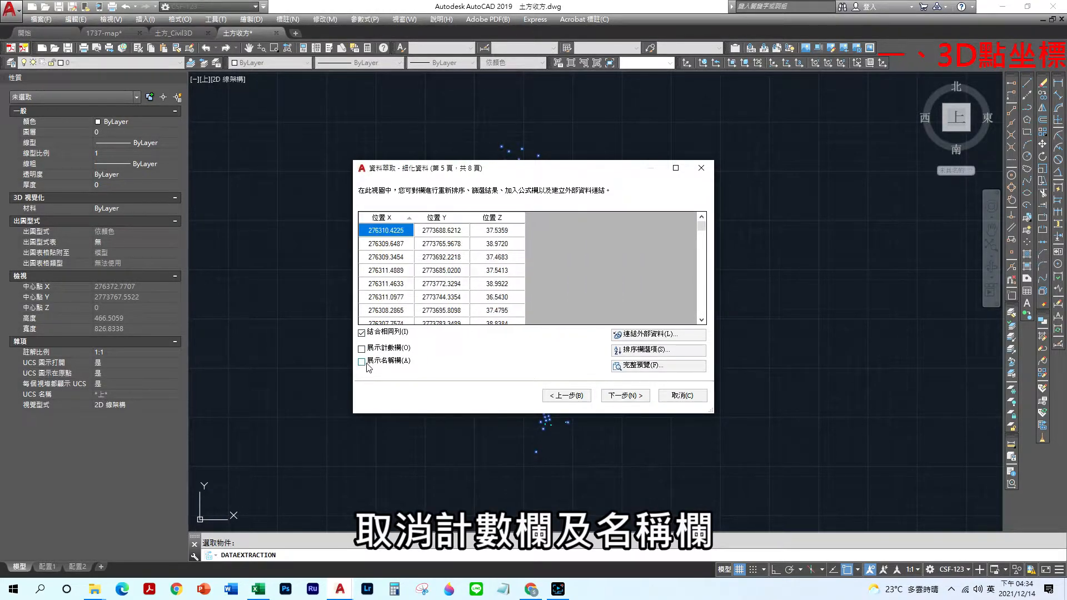
{"action": "left_click", "coordinate": [619, 398]}
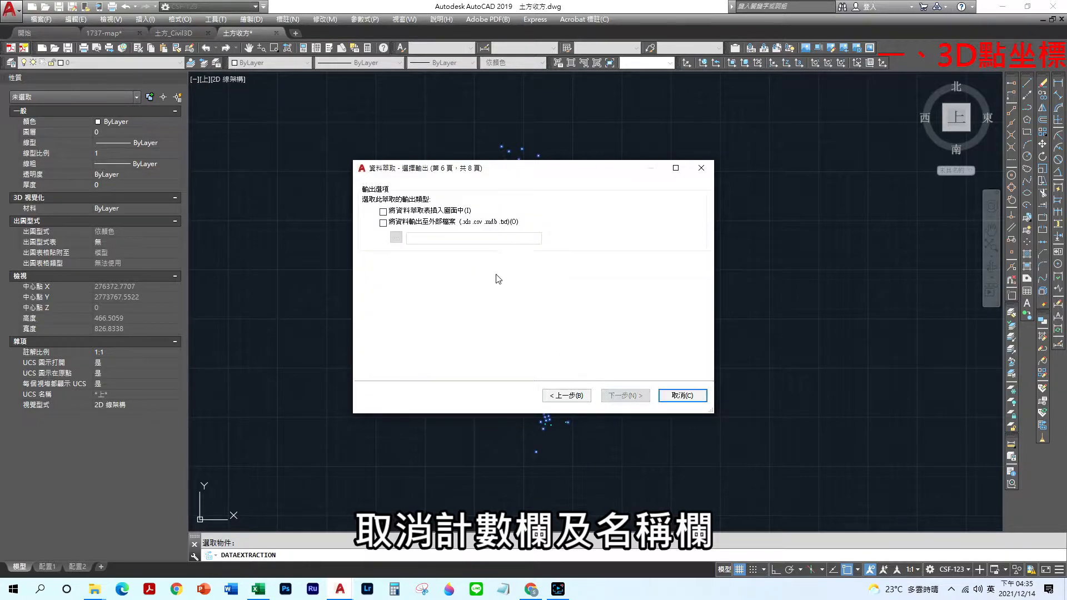
Output the data both as a table in the drawing and as 土方收方.xls in the desktop's Point_Vedio folder.
{"action": "left_click", "coordinate": [393, 211]}
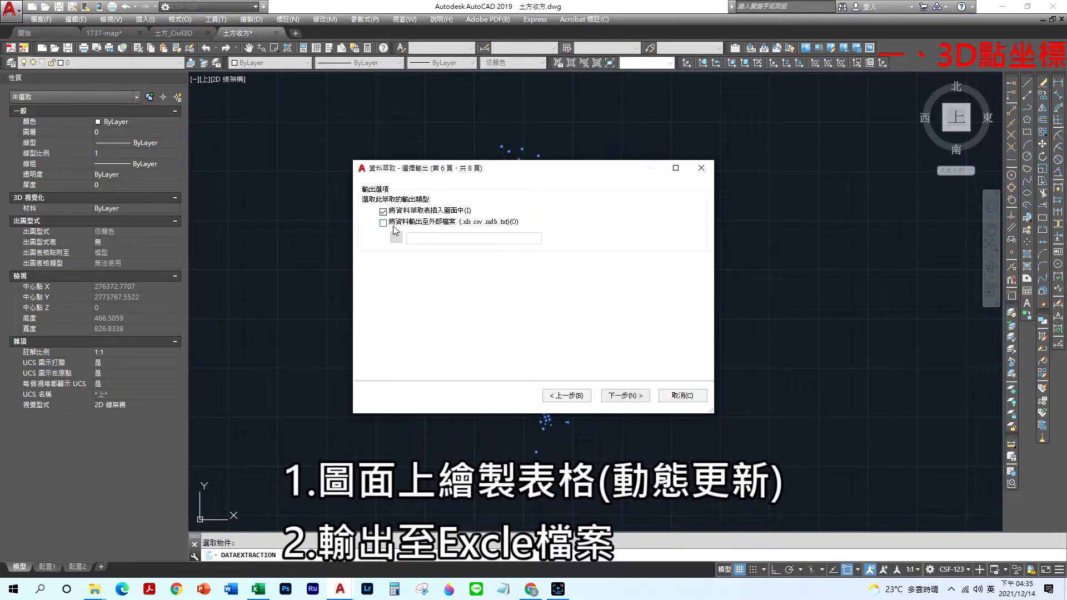
{"action": "left_click", "coordinate": [393, 224]}
{"action": "left_click", "coordinate": [396, 238]}
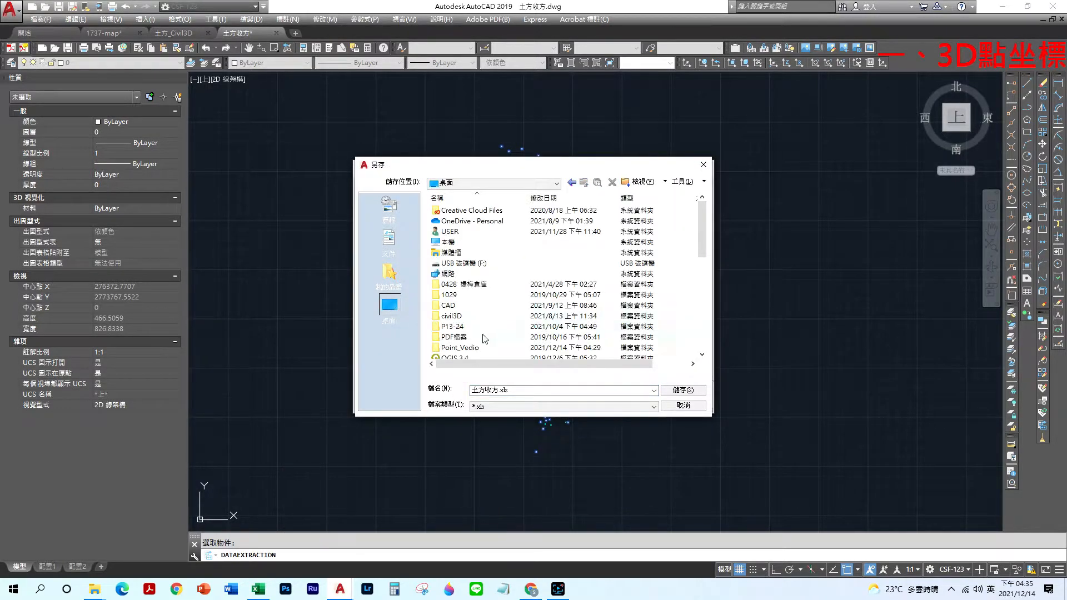
{"action": "double_click", "coordinate": [467, 347]}
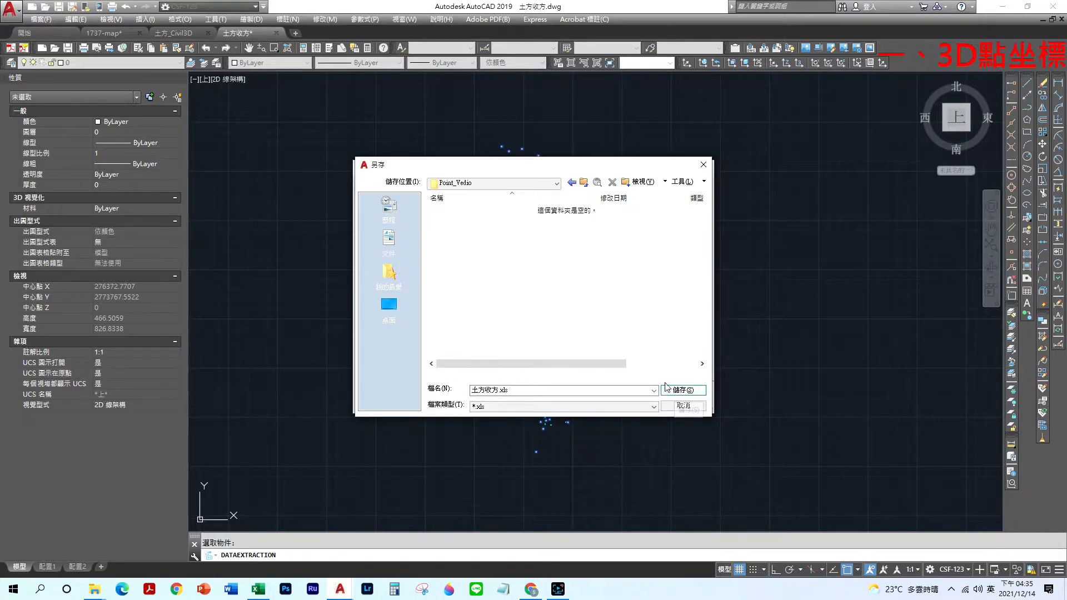
{"action": "left_click", "coordinate": [682, 391]}
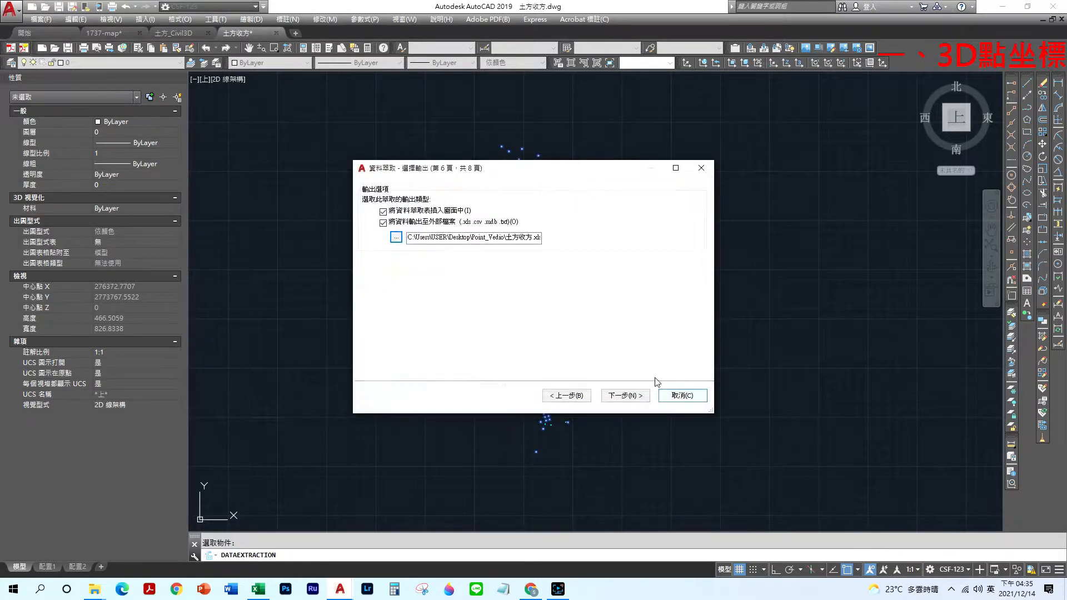
{"action": "left_click", "coordinate": [623, 395]}
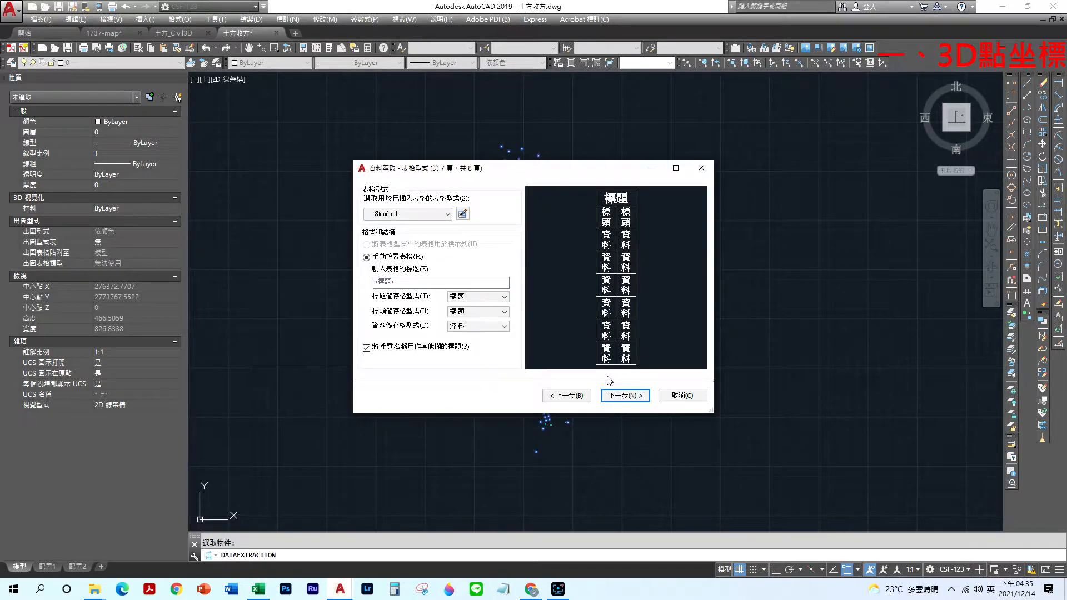
Title the extraction table 座標, keeping the Standard table style.
{"action": "double_click", "coordinate": [403, 283]}
{"action": "key", "text": "BackSpace"}
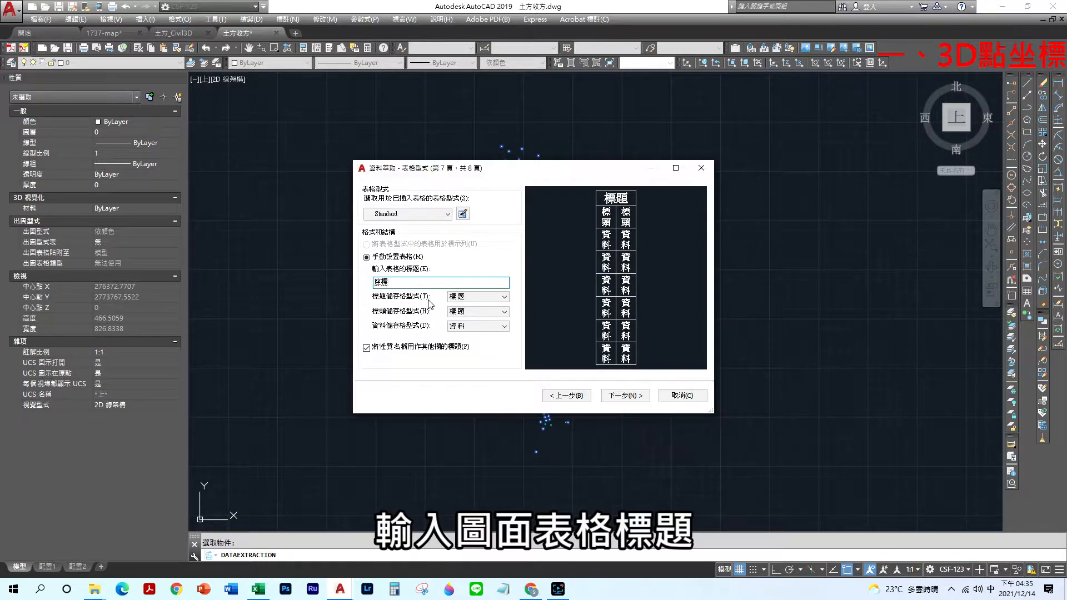
{"action": "left_click", "coordinate": [622, 399]}
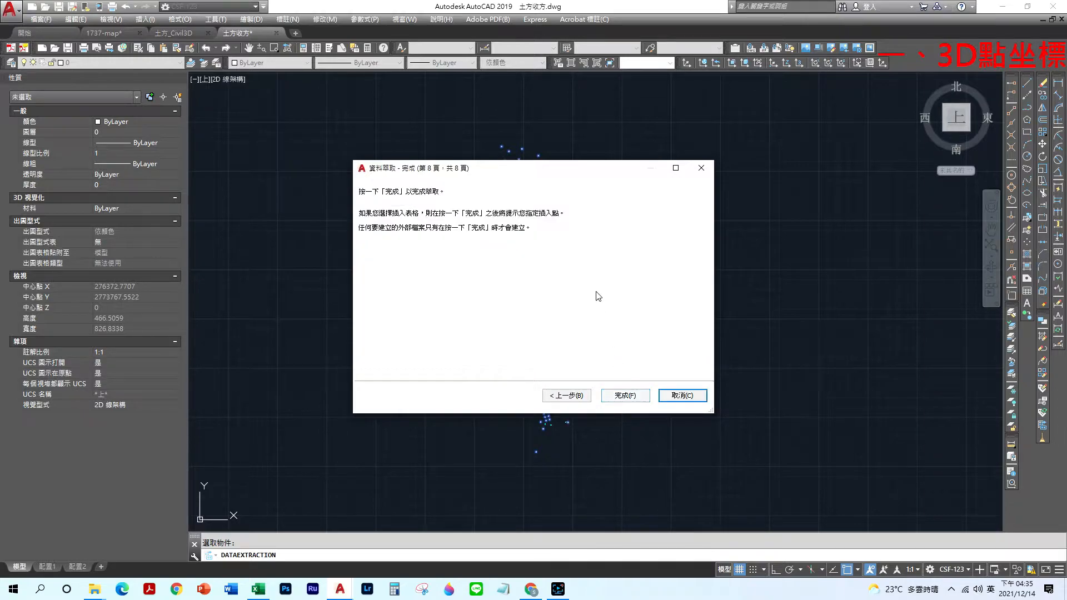
Finish the extraction and insert the coordinate table just east of the survey points.
{"action": "left_click", "coordinate": [625, 395]}
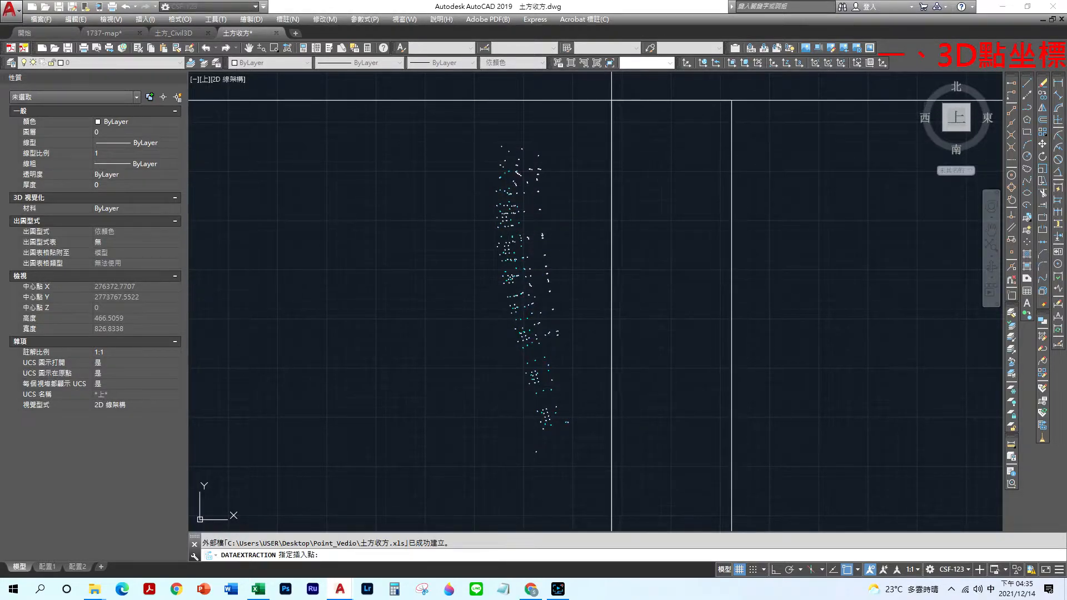
{"action": "left_click", "coordinate": [583, 78]}
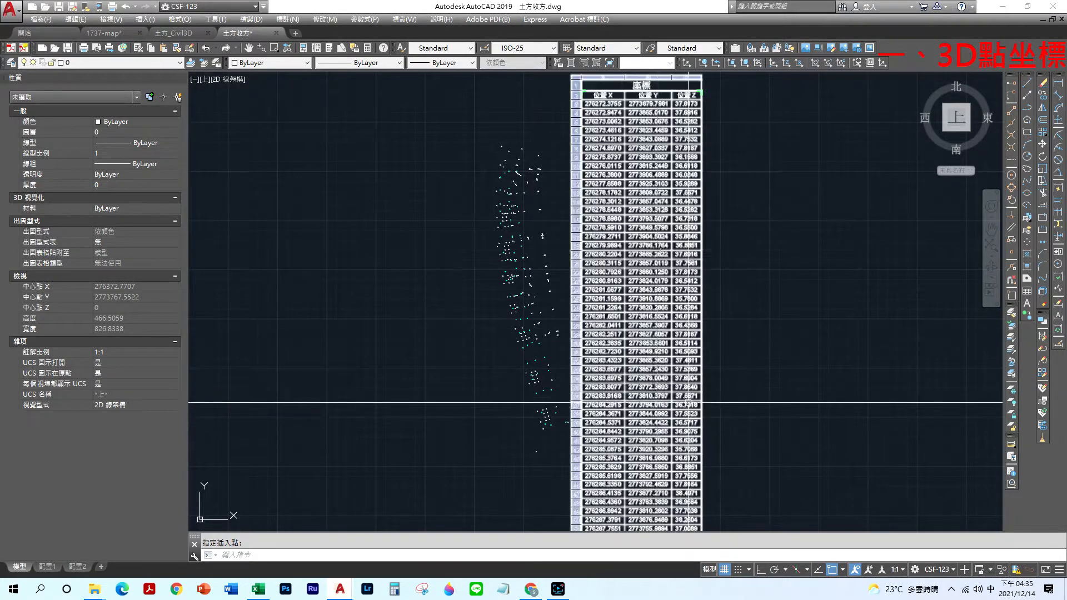
{"action": "middle_click_drag", "start_coordinate": [640, 144], "coordinate": [616, 273]}
{"action": "scroll", "coordinate": [616, 273], "scroll_direction": "up", "scroll_amount": 5}
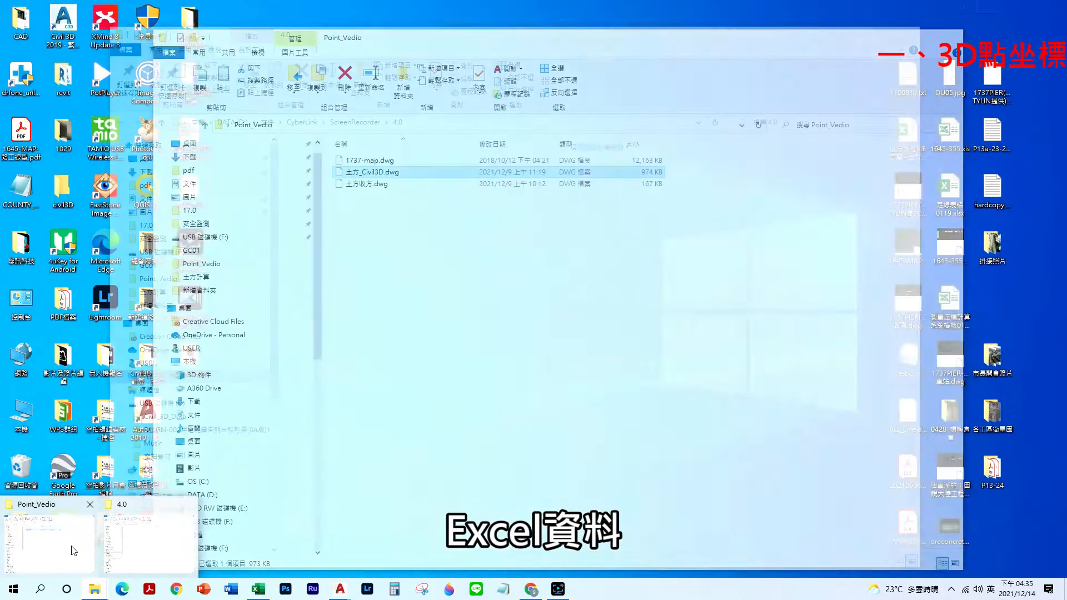
Open the exported 土方收方.xls from the Point_Vedio folder in Excel and examine its X, Y and Z position columns.
{"action": "left_click", "coordinate": [94, 539]}
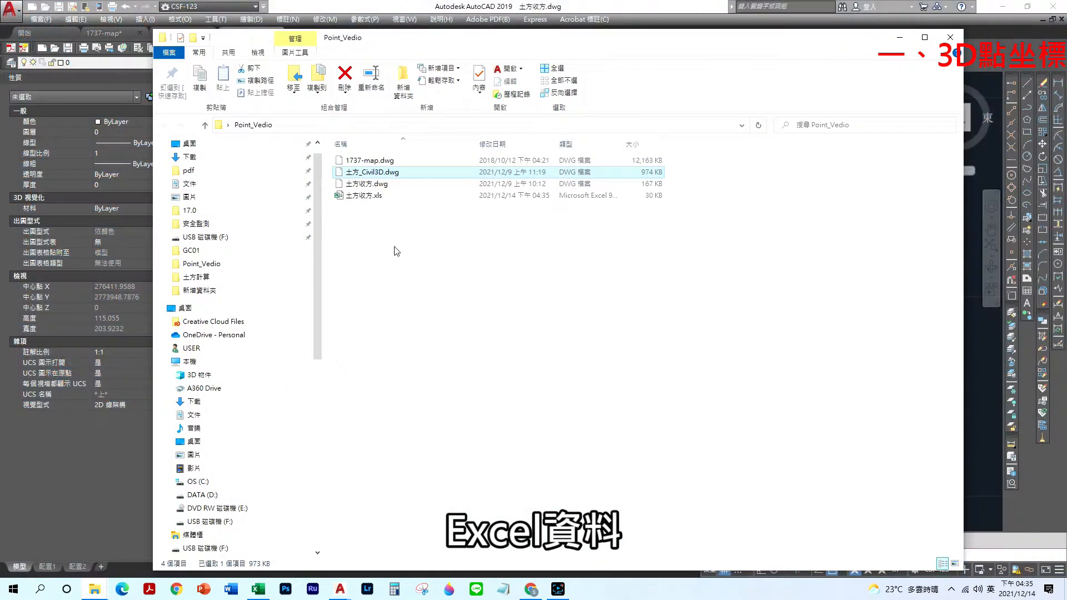
{"action": "double_click", "coordinate": [372, 198]}
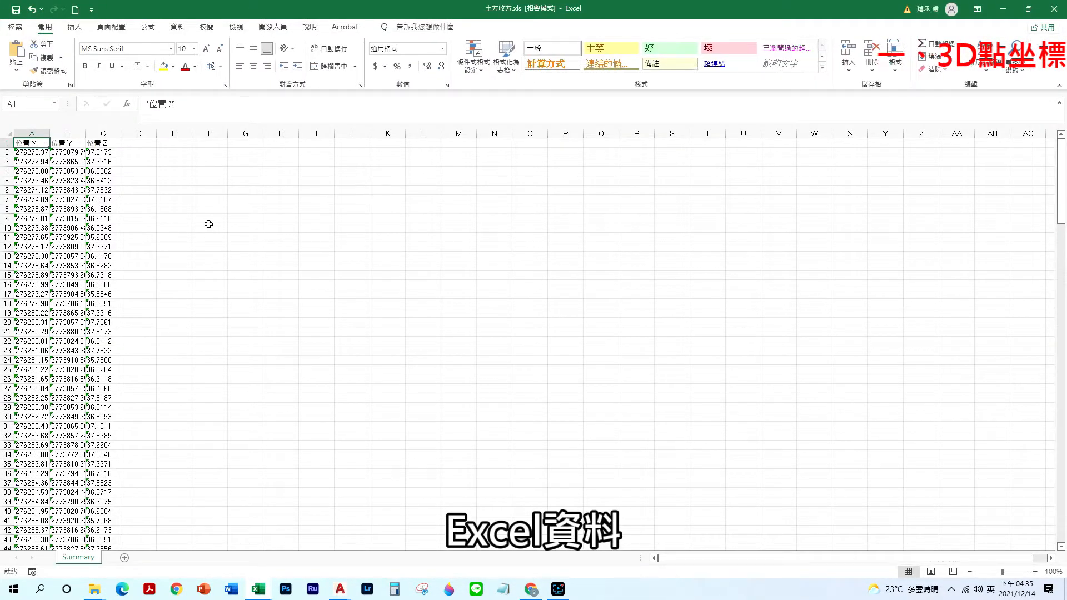
{"action": "left_click", "coordinate": [1035, 572]}
{"action": "left_click", "coordinate": [1034, 572]}
{"action": "left_click", "coordinate": [1035, 572]}
{"action": "left_click", "coordinate": [1035, 572]}
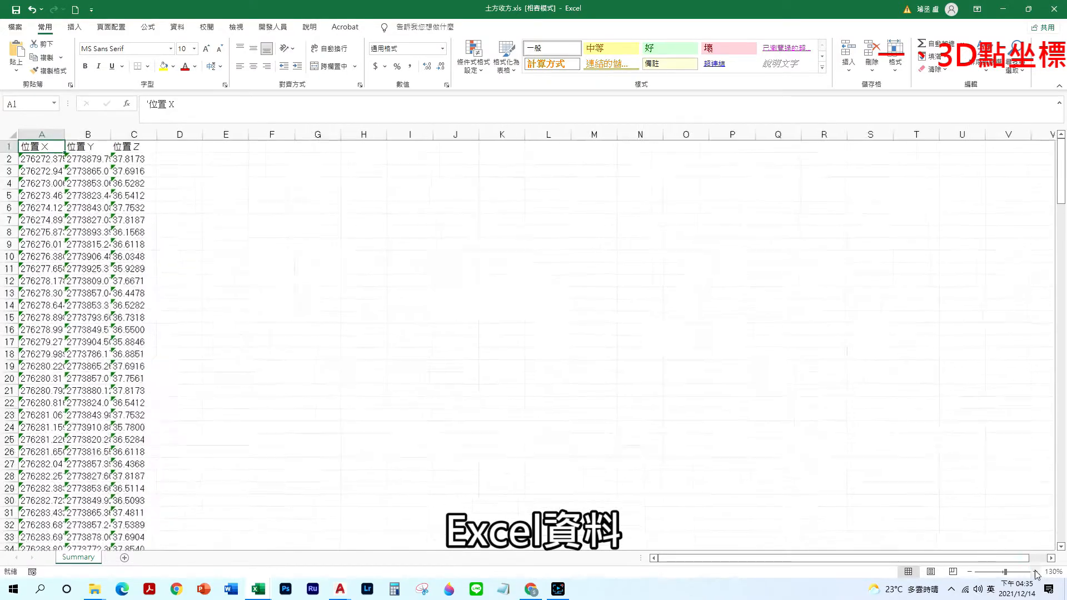
{"action": "left_click", "coordinate": [1035, 572]}
{"action": "left_click", "coordinate": [1034, 572]}
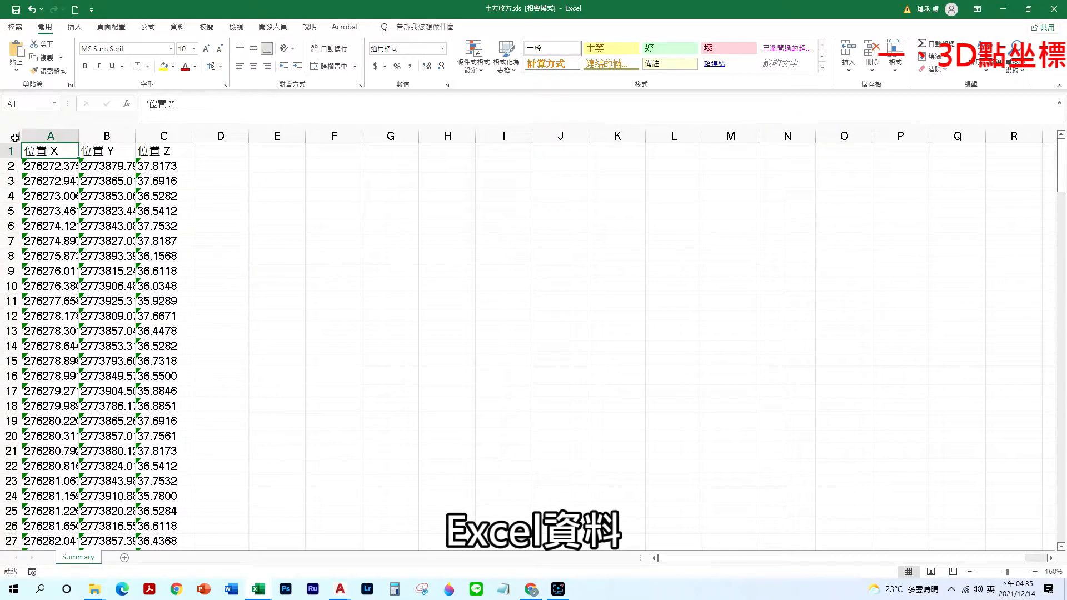
Fit all column widths to their contents and convert A2's text to a number in D2 with =VALUE(A2).
{"action": "left_click", "coordinate": [12, 137]}
{"action": "double_click", "coordinate": [135, 137]}
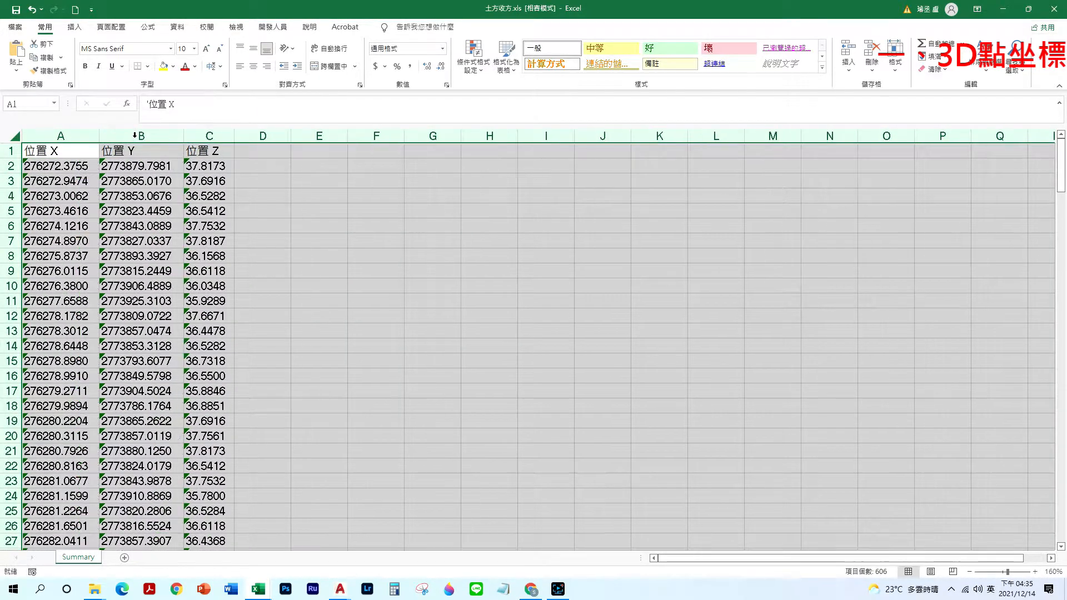
{"action": "left_click", "coordinate": [272, 167]}
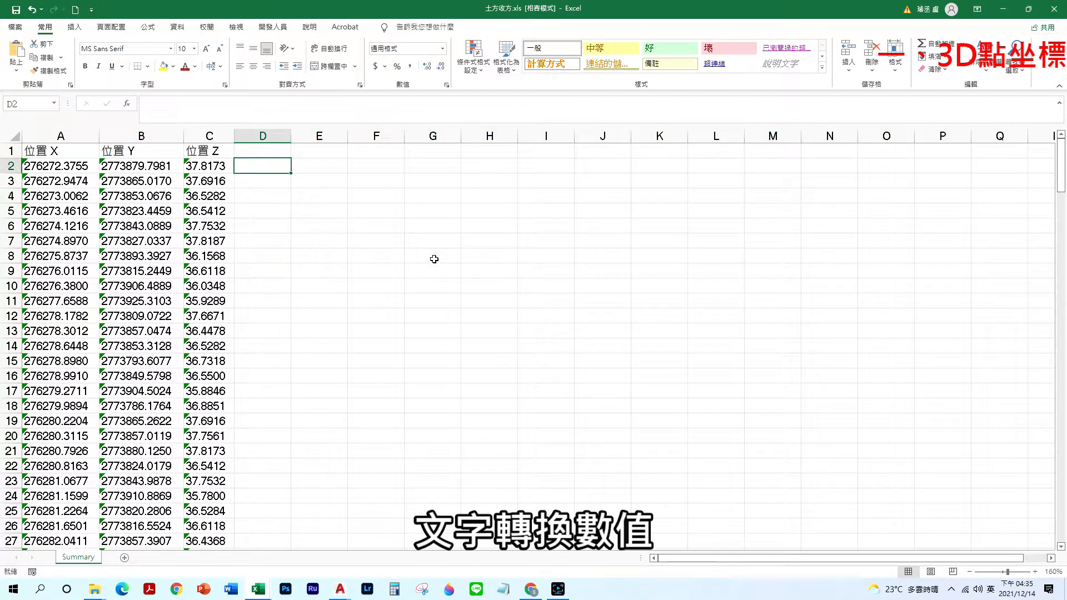
{"action": "type", "text": "=va"}
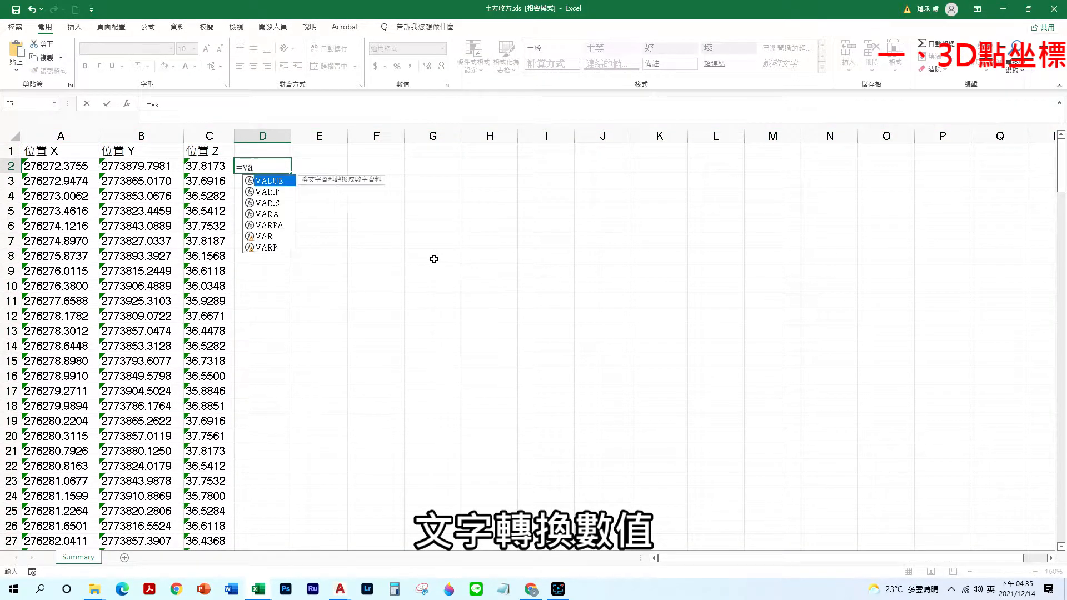
{"action": "type", "text": "lue"}
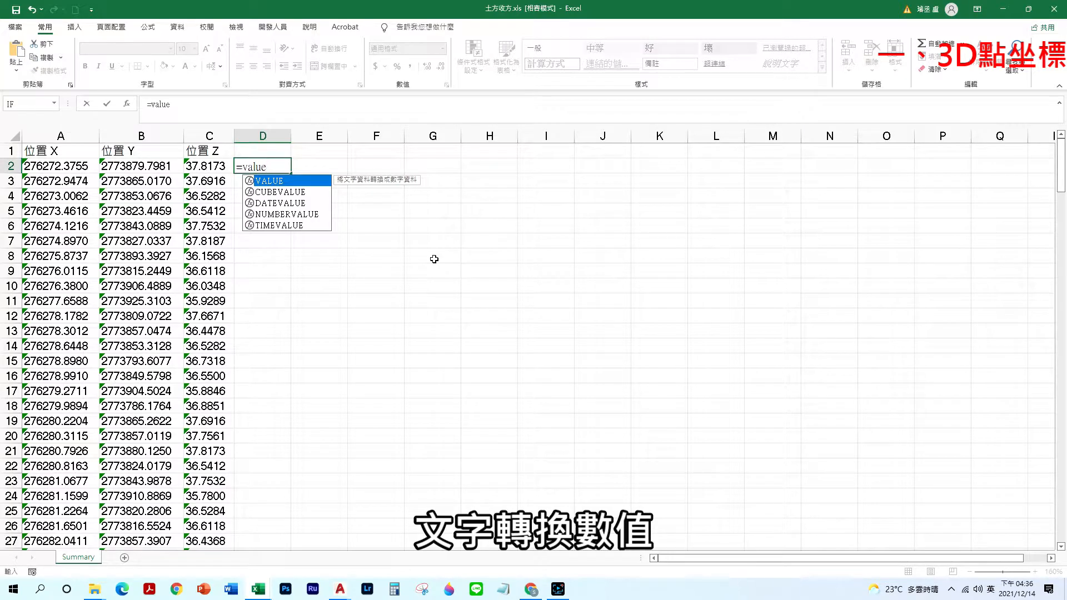
{"action": "type", "text": "("}
{"action": "left_click", "coordinate": [66, 162]}
{"action": "type", "text": ")"}
{"action": "key", "text": "Return"}
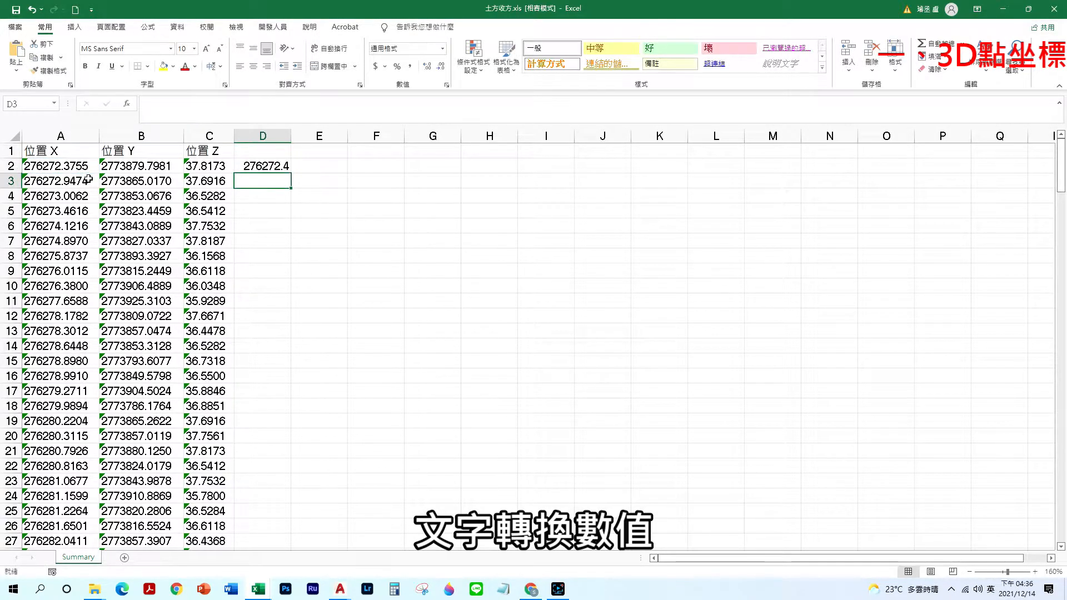
Format cell D2 as a number with three decimal places.
{"action": "left_click", "coordinate": [277, 166]}
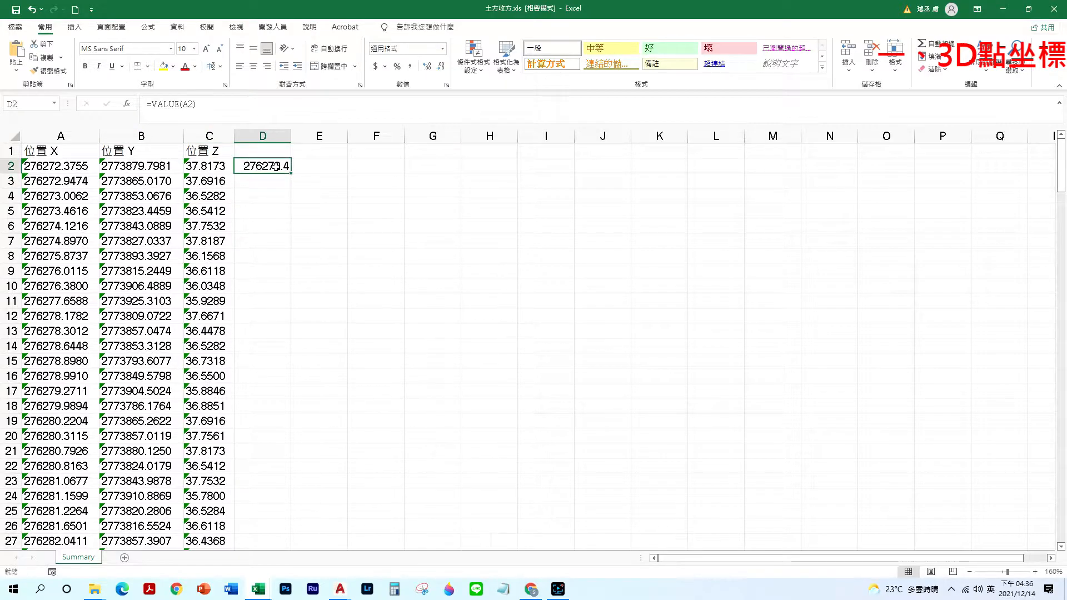
{"action": "right_click", "coordinate": [277, 166]}
{"action": "left_click", "coordinate": [317, 390]}
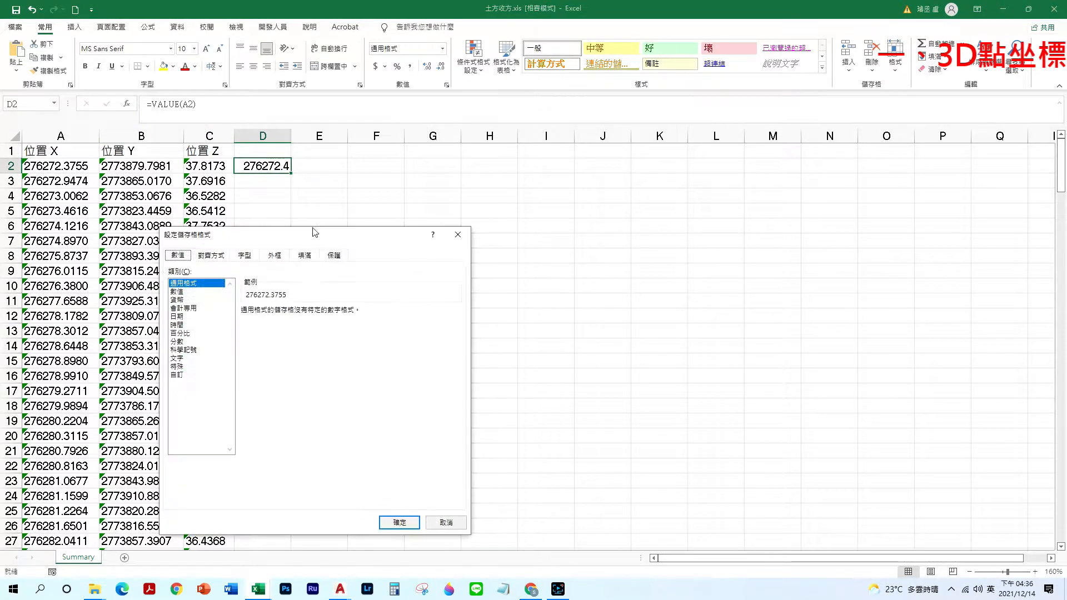
{"action": "left_click", "coordinate": [206, 292]}
{"action": "left_click", "coordinate": [314, 310]}
{"action": "left_click", "coordinate": [399, 522]}
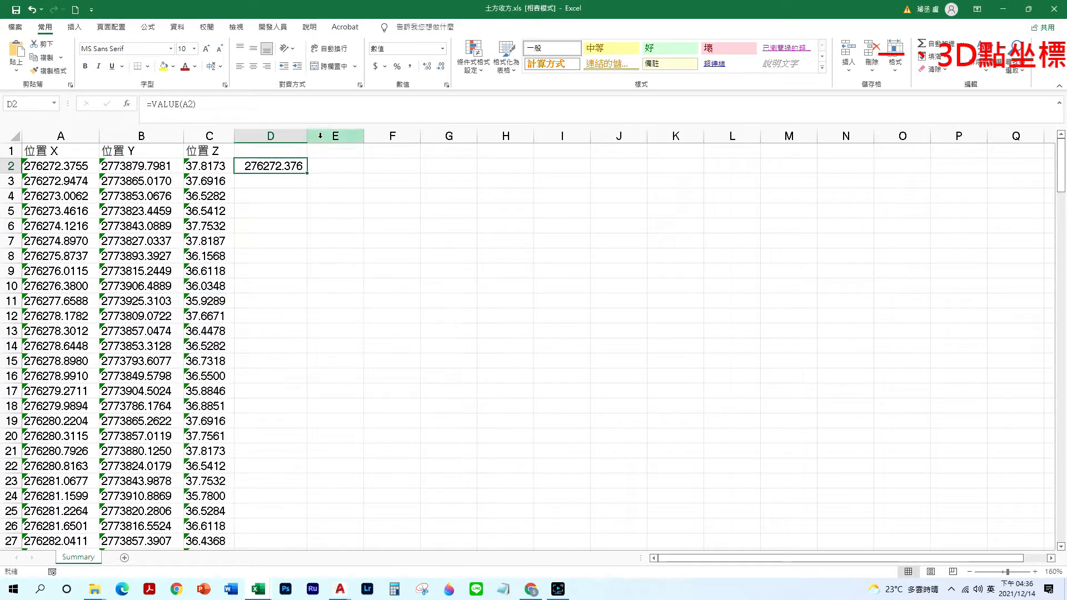
Fill the D2 formula across to F2, fit column E's width, and fill D2:F2 down all the data rows.
{"action": "left_click_drag", "start_coordinate": [306, 176], "coordinate": [419, 175]}
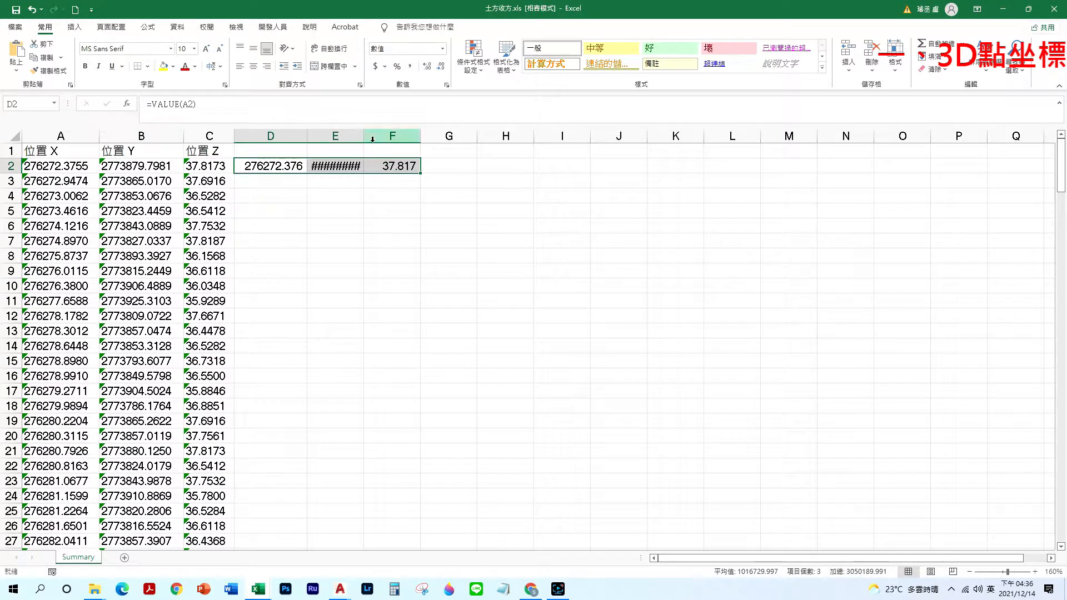
{"action": "double_click", "coordinate": [363, 133]}
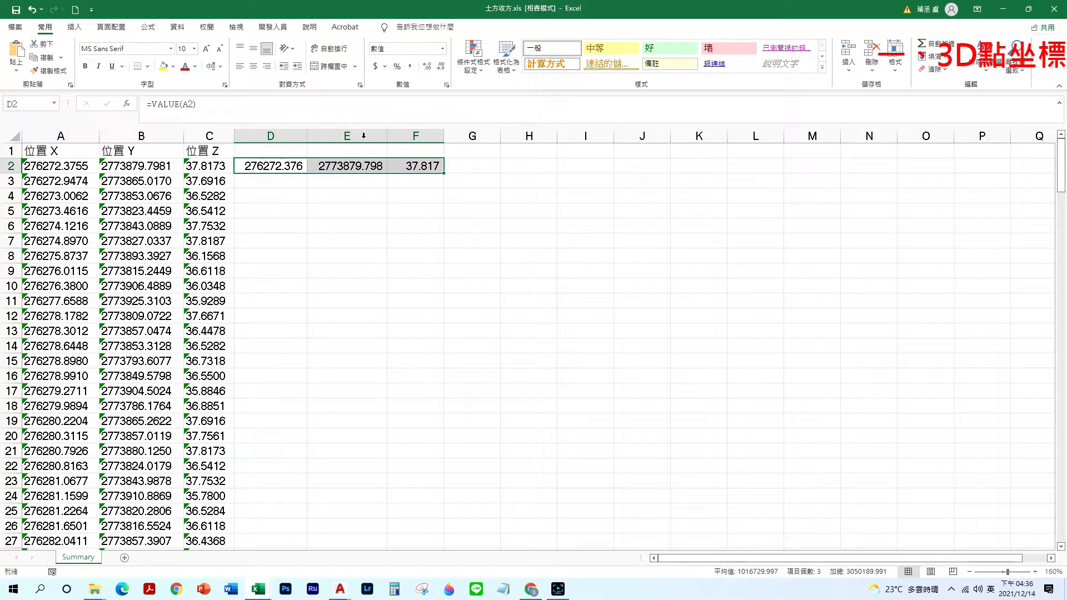
{"action": "double_click", "coordinate": [443, 173]}
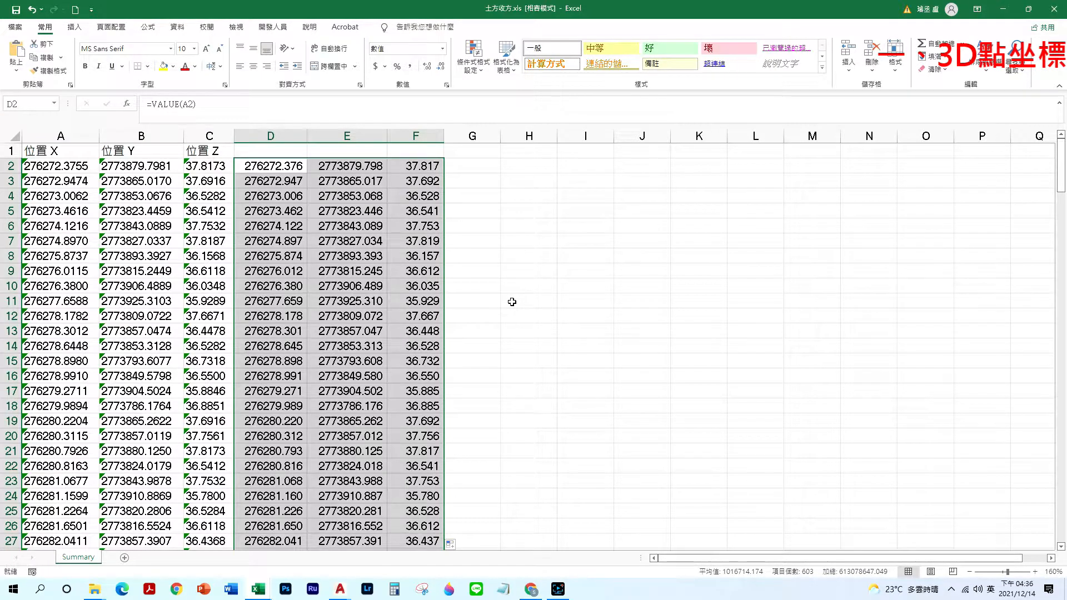
{"action": "left_click", "coordinate": [498, 313]}
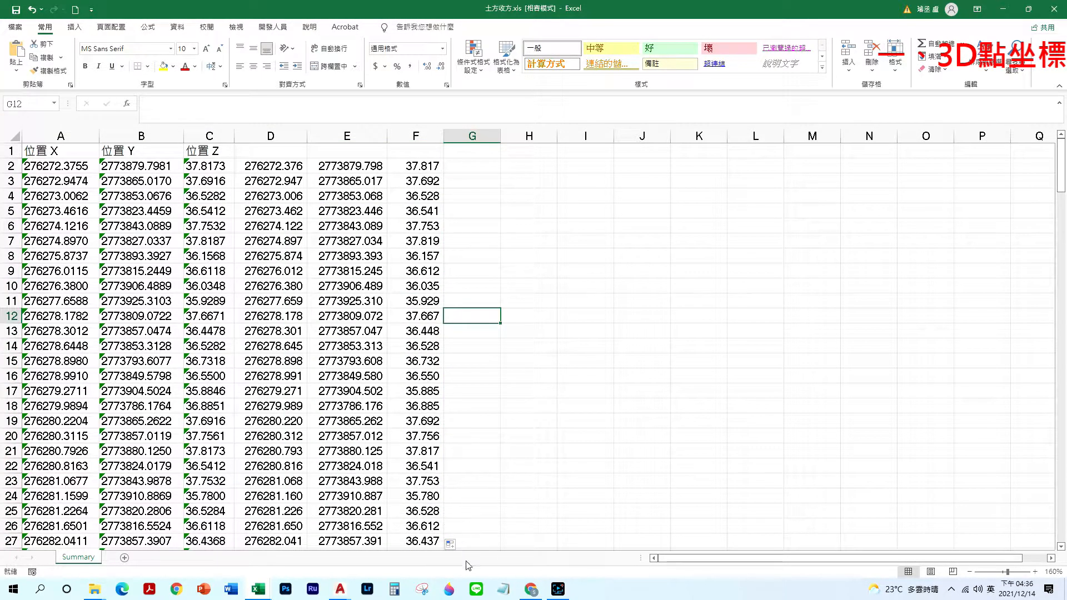
Switch to the 土方收方 drawing in AutoCAD and query the coordinates of the isolated southernmost survey point with ID.
{"action": "mouse_move", "coordinate": [340, 589]}
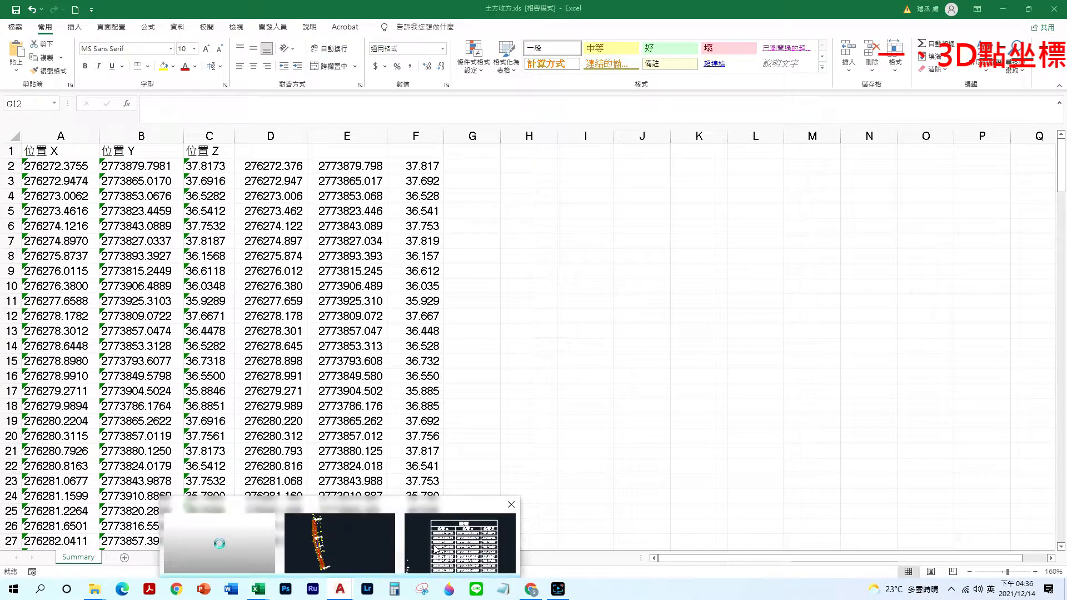
{"action": "left_click", "coordinate": [411, 531]}
{"action": "scroll", "coordinate": [472, 363], "scroll_direction": "down", "scroll_amount": 3}
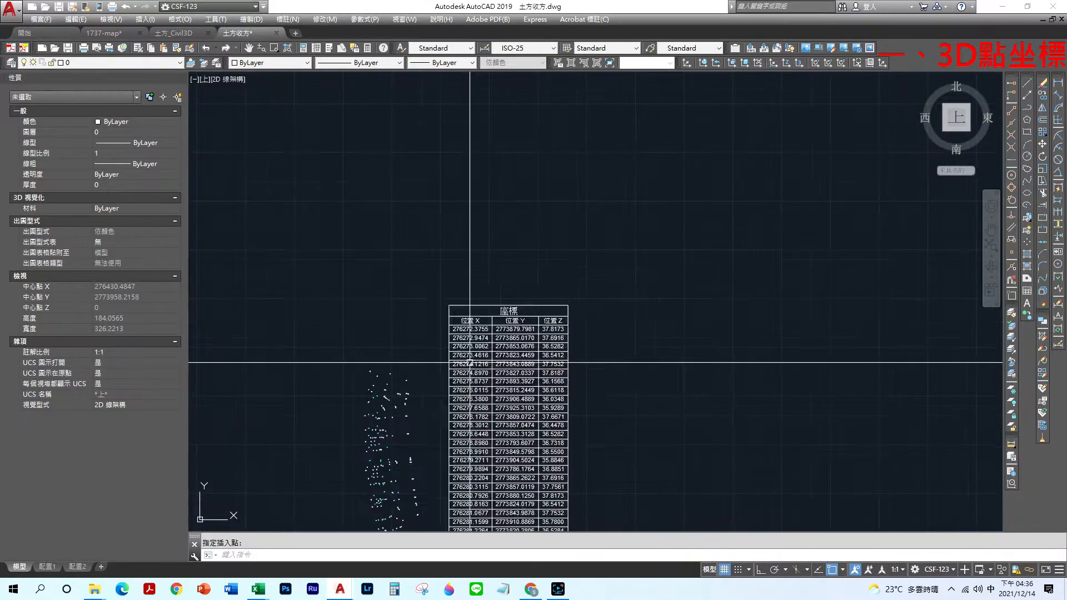
{"action": "middle_click_drag", "start_coordinate": [472, 413], "coordinate": [469, 322]}
{"action": "scroll", "coordinate": [467, 461], "scroll_direction": "up", "scroll_amount": 8}
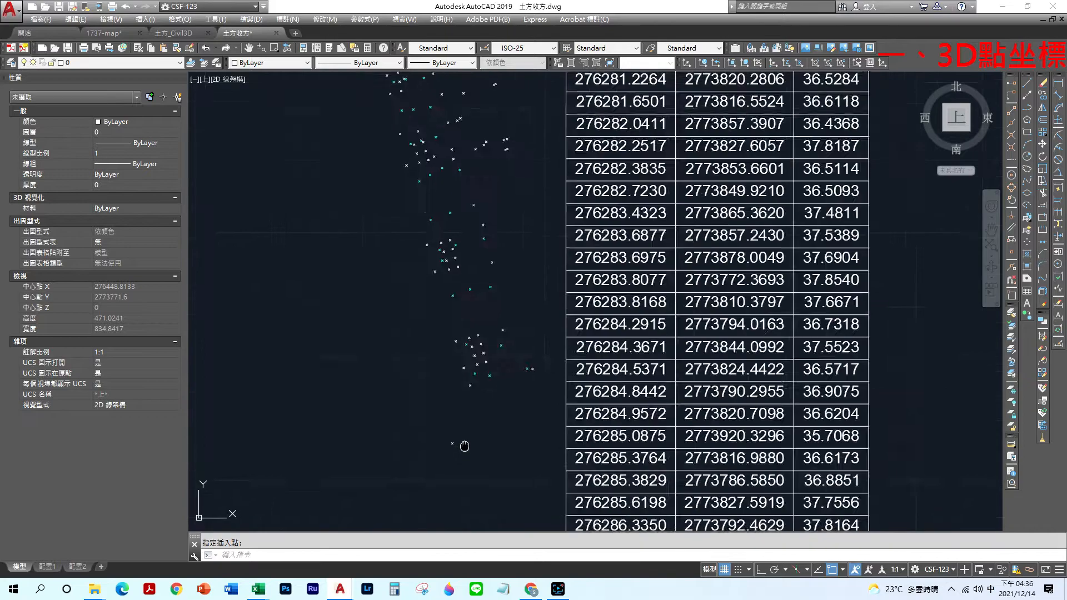
{"action": "scroll", "coordinate": [469, 428], "scroll_direction": "down", "scroll_amount": 5}
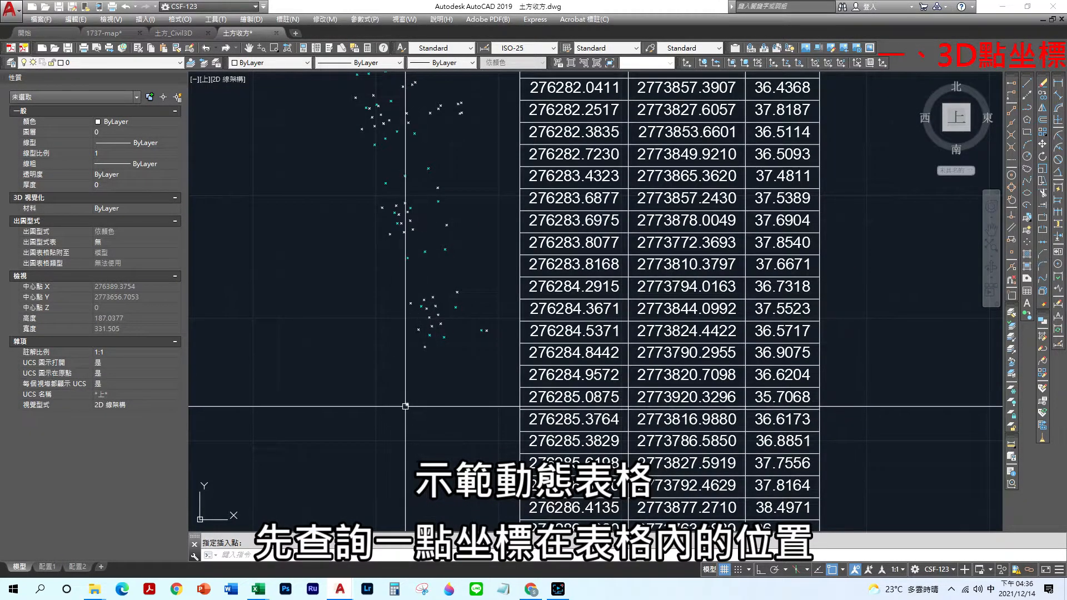
{"action": "left_click", "coordinate": [407, 405]}
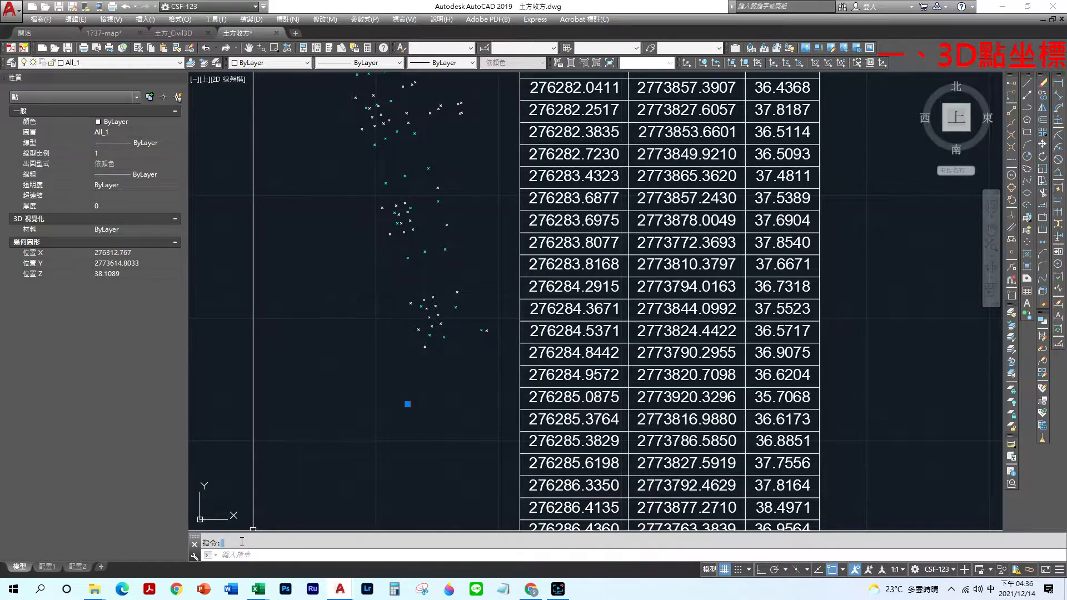
{"action": "type", "text": "ID"}
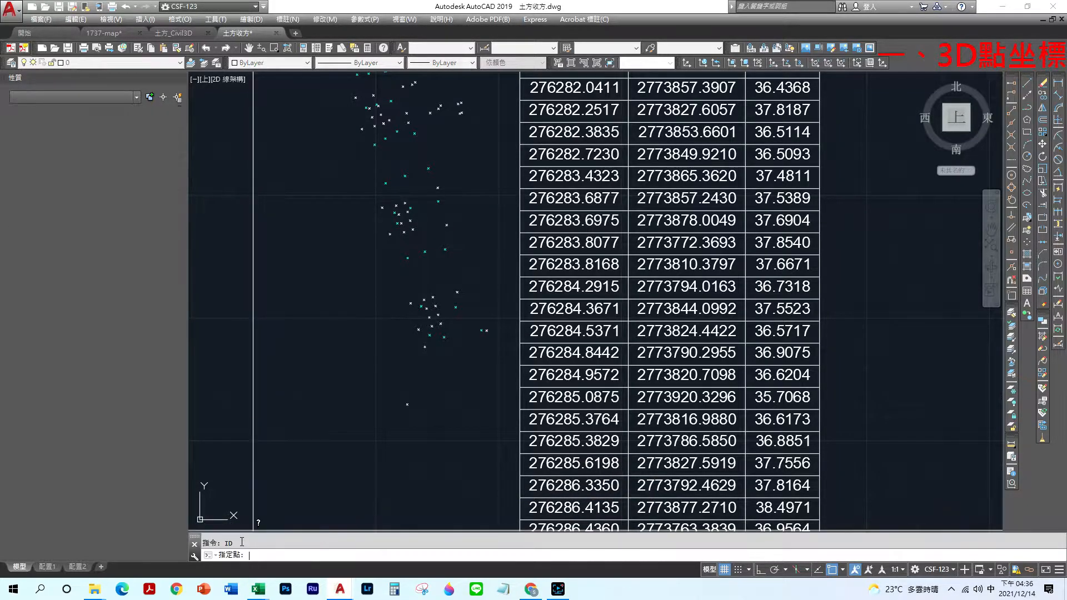
{"action": "key", "text": "Return"}
{"action": "left_click", "coordinate": [424, 420]}
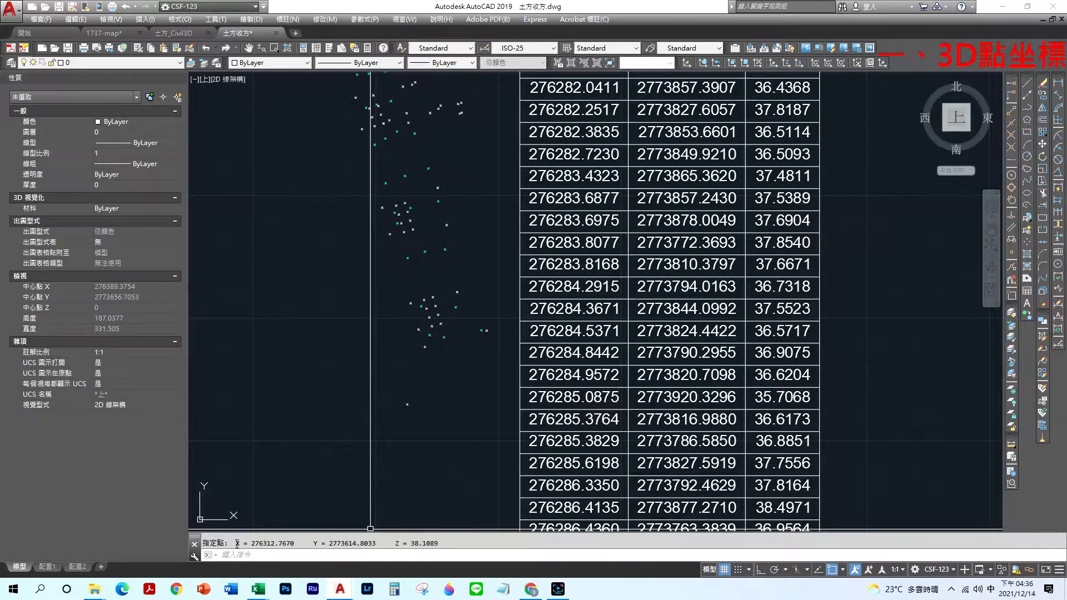
Copy the queried X, Y, Z coordinates and paste them as text just east of the 座標 table.
{"action": "left_click_drag", "start_coordinate": [235, 543], "coordinate": [438, 543]}
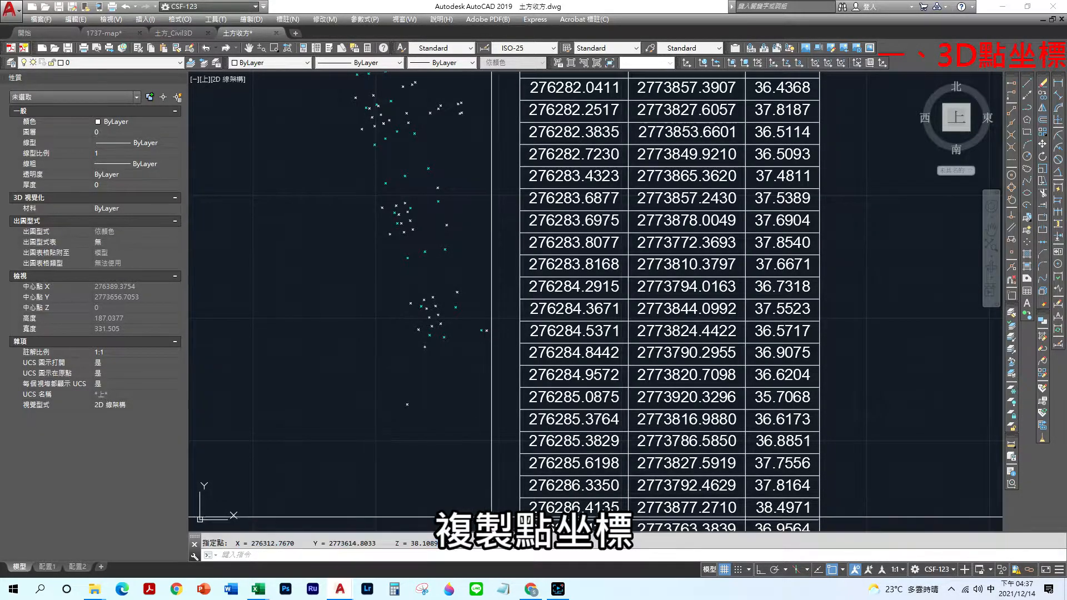
{"action": "scroll", "coordinate": [755, 378], "scroll_direction": "down", "scroll_amount": 6}
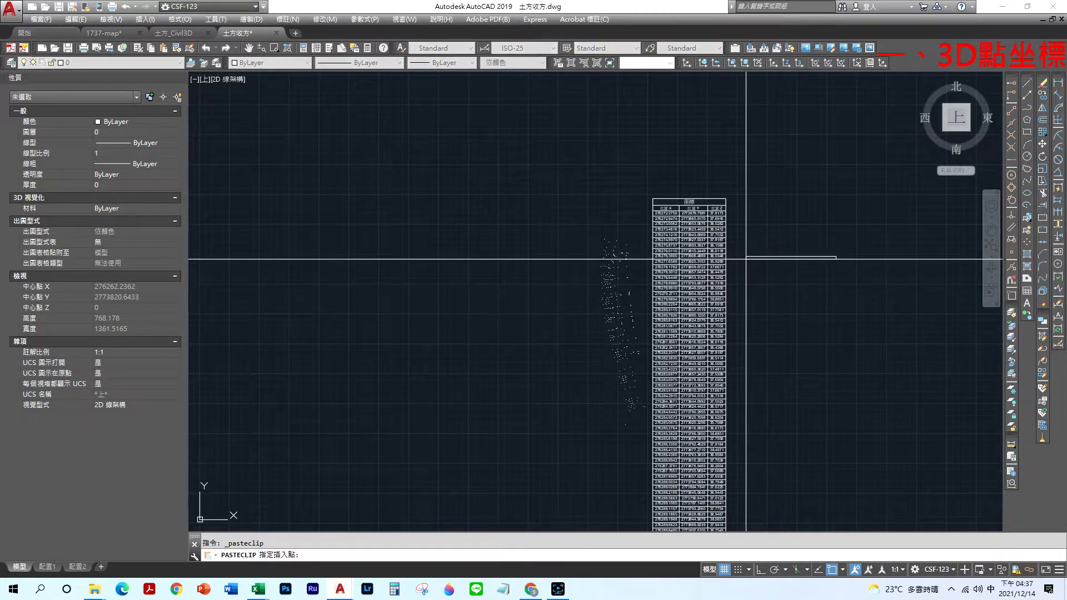
{"action": "left_click", "coordinate": [744, 262]}
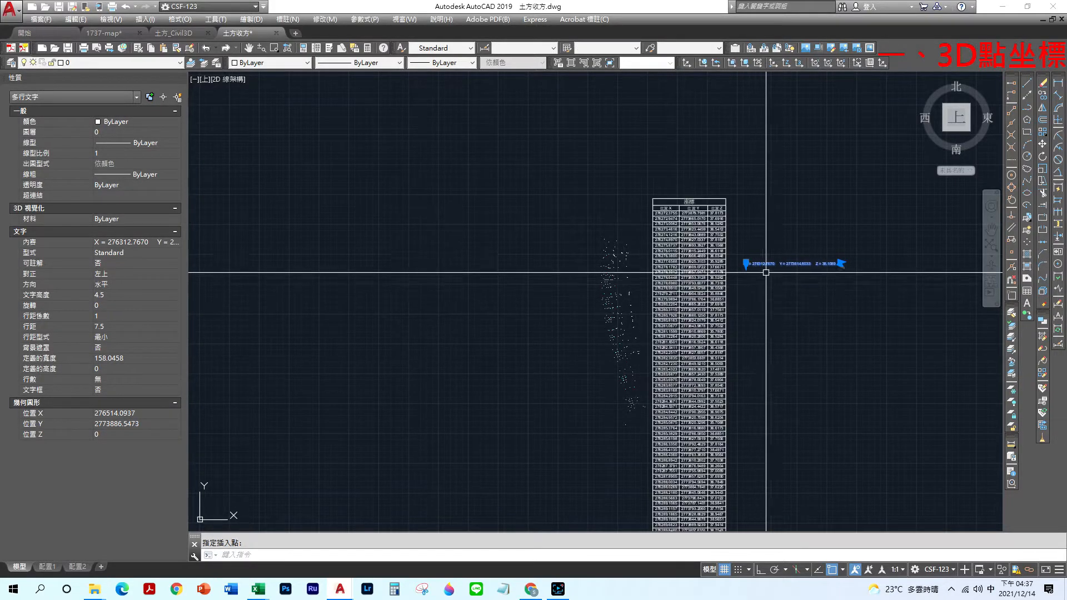
{"action": "scroll", "coordinate": [771, 273], "scroll_direction": "up", "scroll_amount": 5}
{"action": "key", "text": "Escape"}
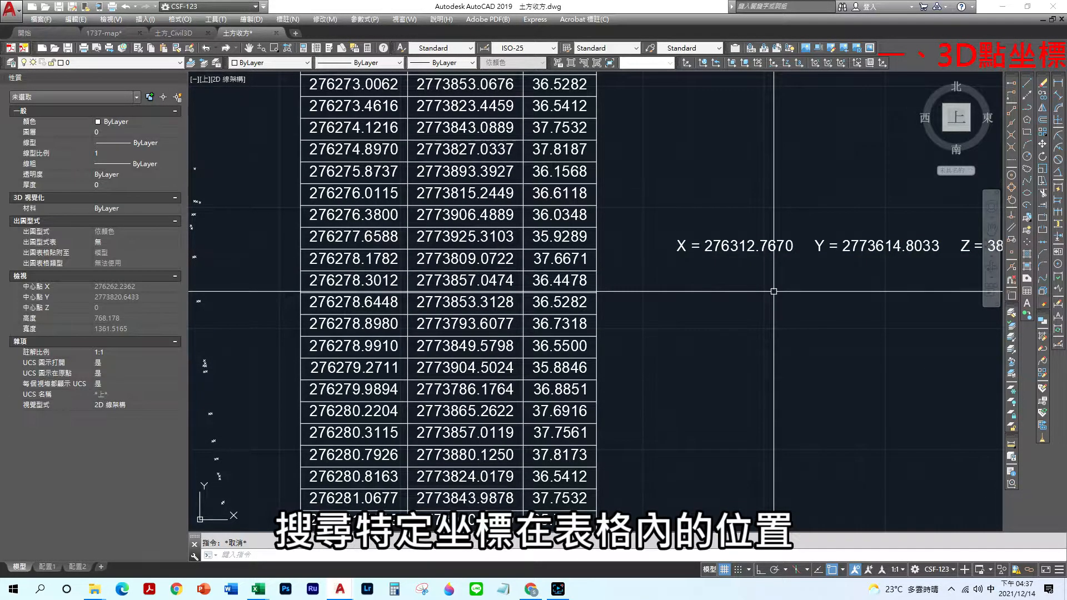
Select the isolated southernmost survey point and copy its Y position value from its properties.
{"action": "scroll", "coordinate": [768, 291], "scroll_direction": "down", "scroll_amount": 5}
{"action": "scroll", "coordinate": [717, 328], "scroll_direction": "up", "scroll_amount": 2}
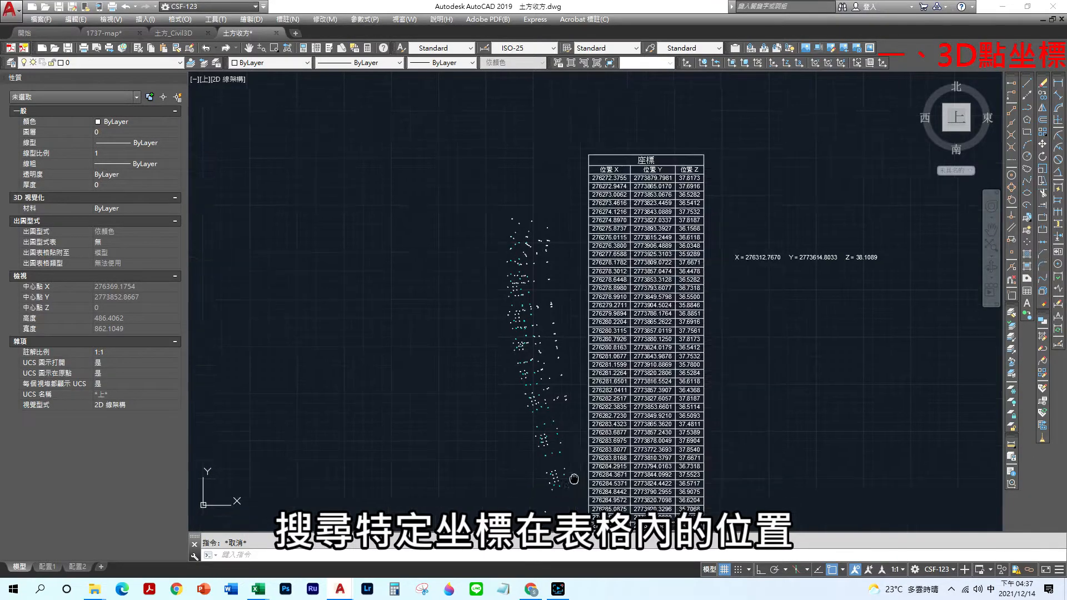
{"action": "scroll", "coordinate": [575, 424], "scroll_direction": "up", "scroll_amount": 3}
{"action": "left_click", "coordinate": [554, 437]}
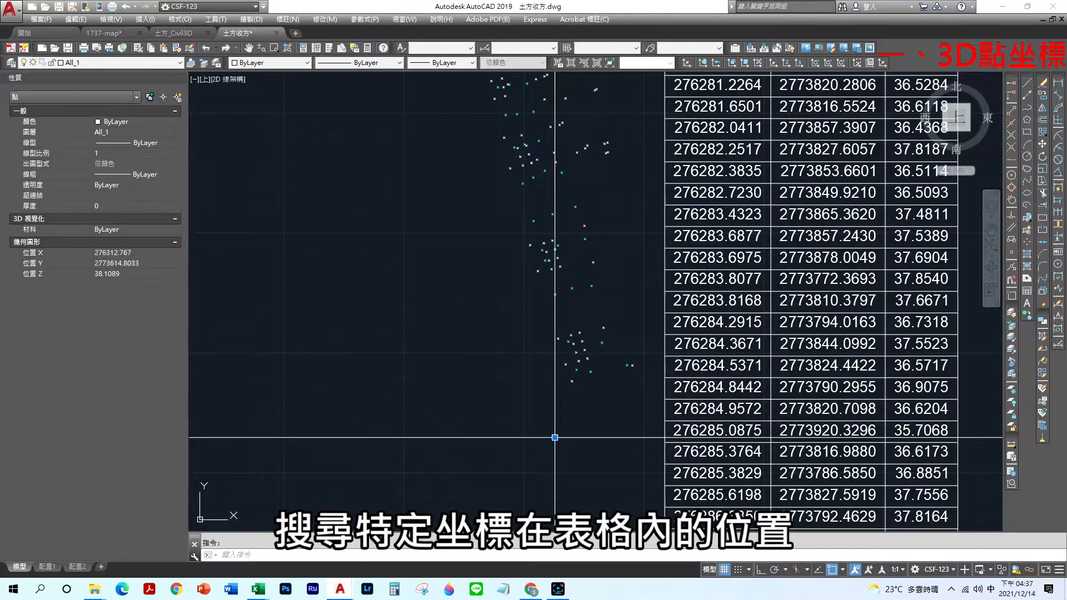
{"action": "left_click", "coordinate": [119, 264]}
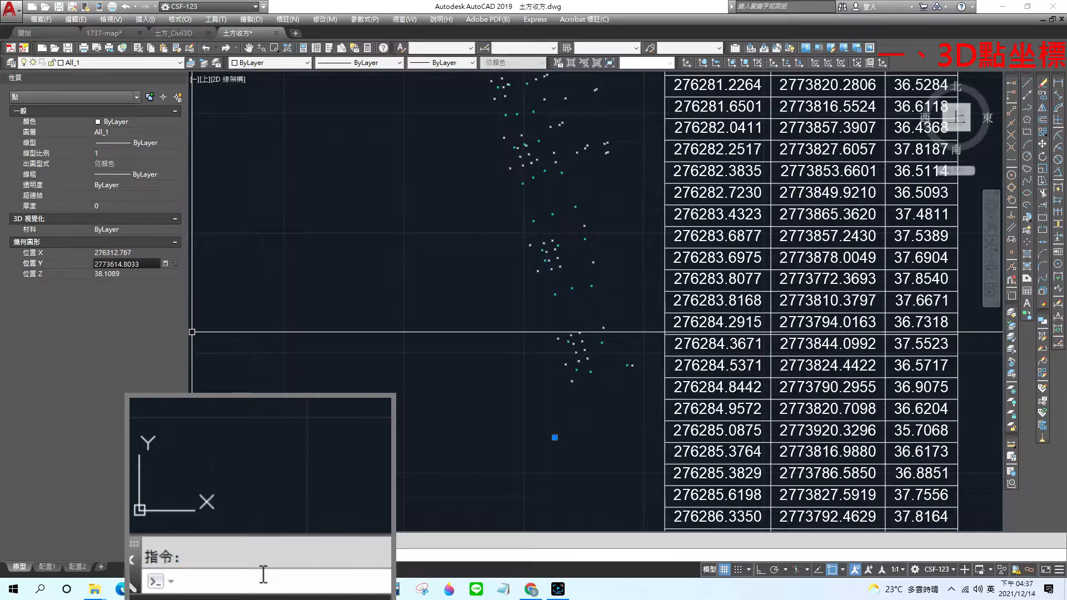
Try to find 2773614.8033 within the selected objects using the FIND command.
{"action": "type", "text": "find"}
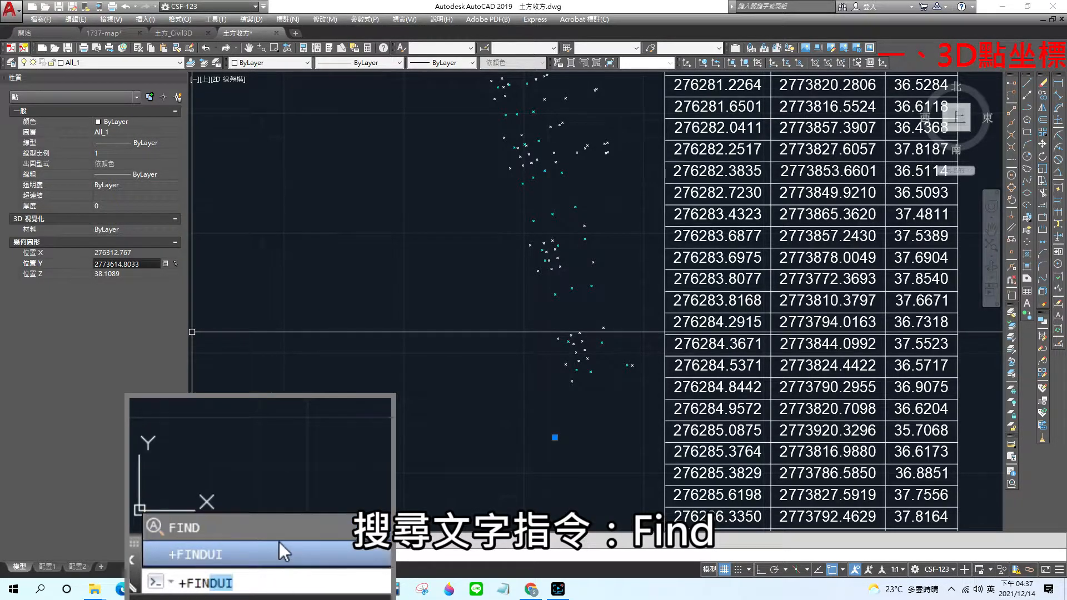
{"action": "left_click", "coordinate": [261, 529]}
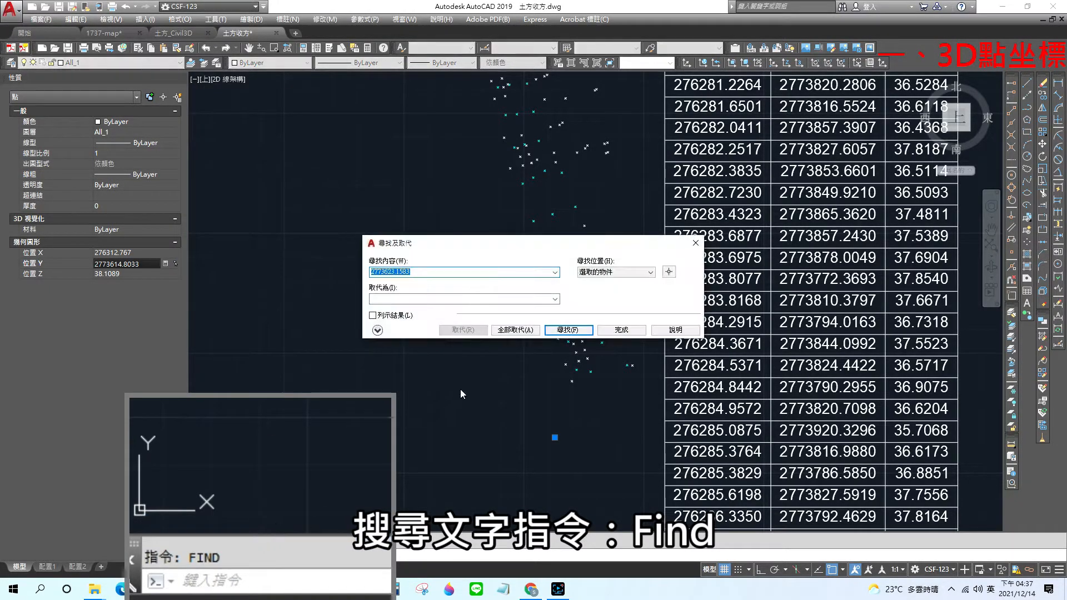
{"action": "left_click", "coordinate": [427, 272]}
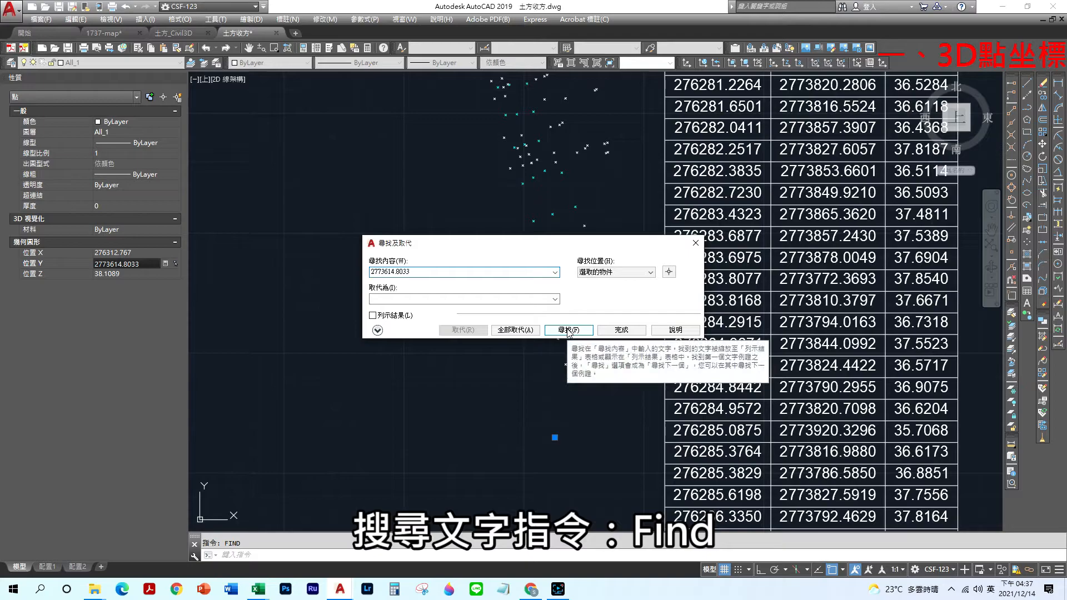
{"action": "left_click", "coordinate": [568, 330]}
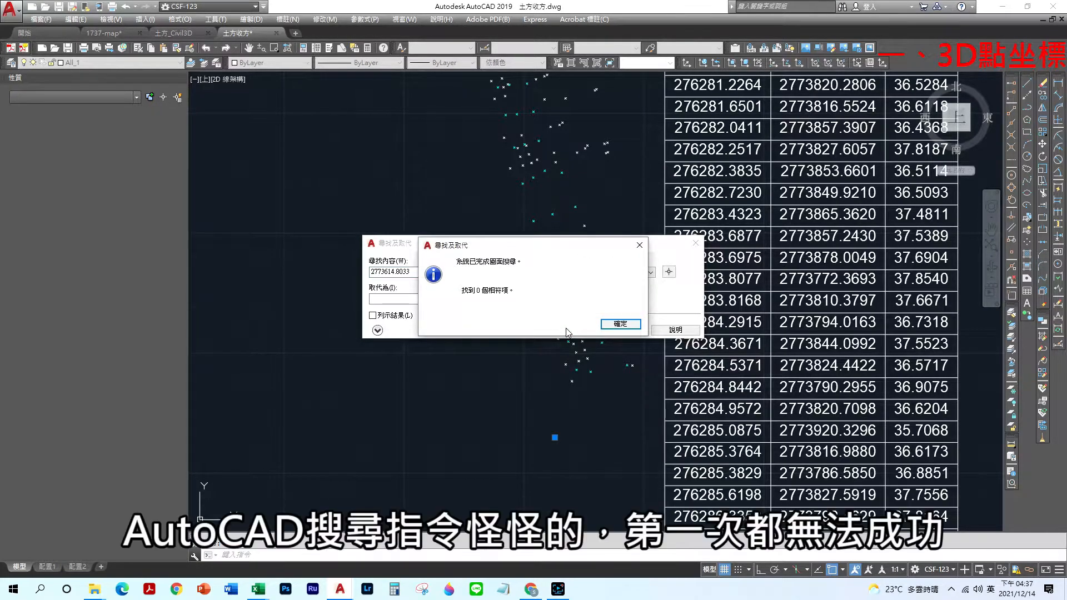
{"action": "left_click", "coordinate": [596, 325]}
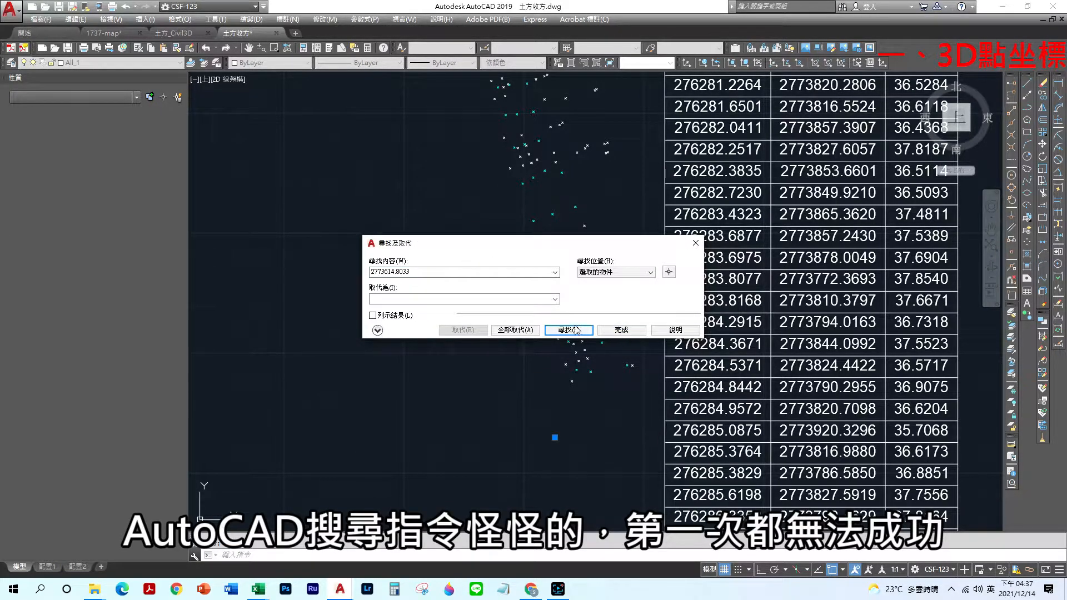
{"action": "left_click", "coordinate": [619, 333]}
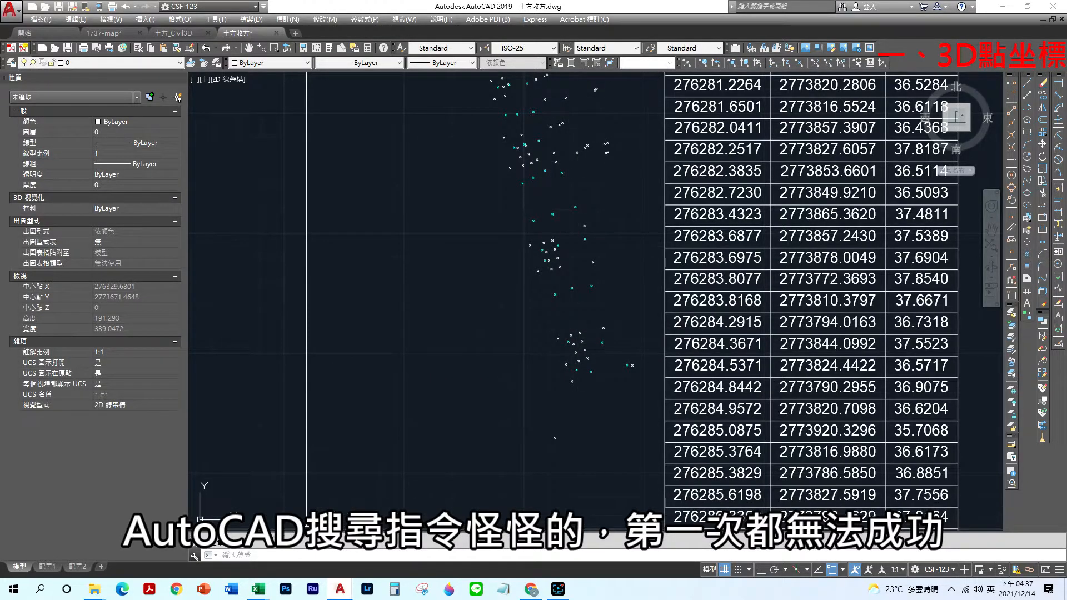
Search the entire drawing for 2773614.8033 to locate it in the 座標 table, and close Find and Replace.
{"action": "key", "text": "Return"}
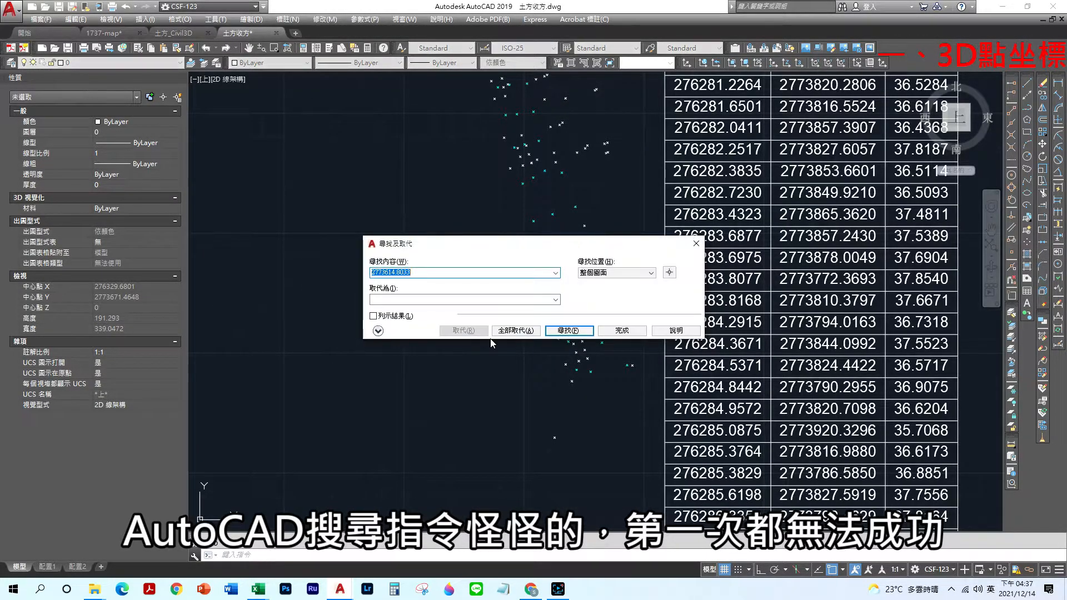
{"action": "left_click", "coordinate": [568, 331]}
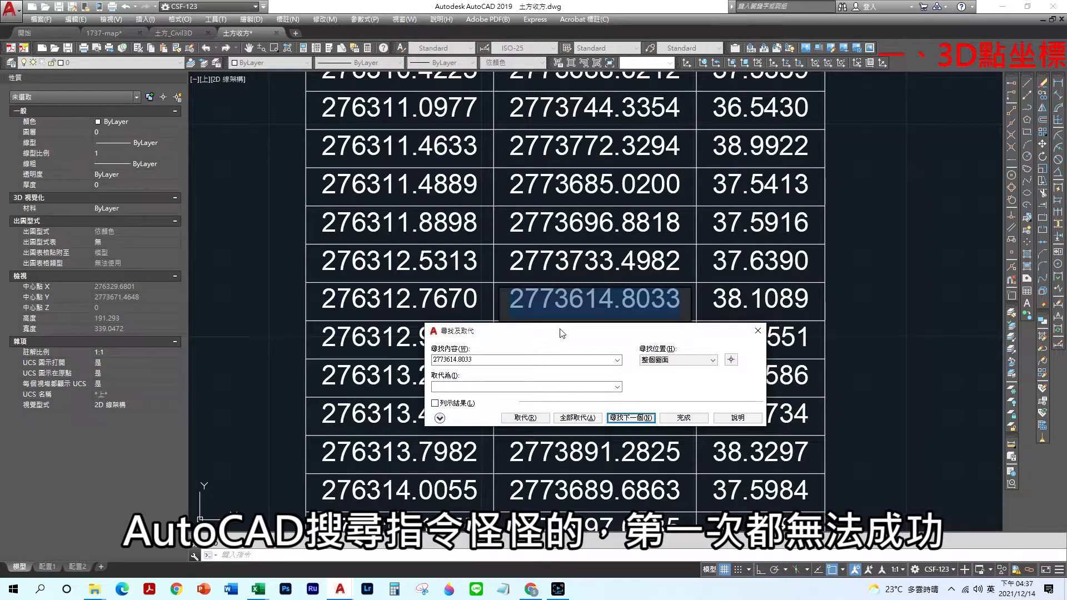
{"action": "left_click", "coordinate": [681, 418]}
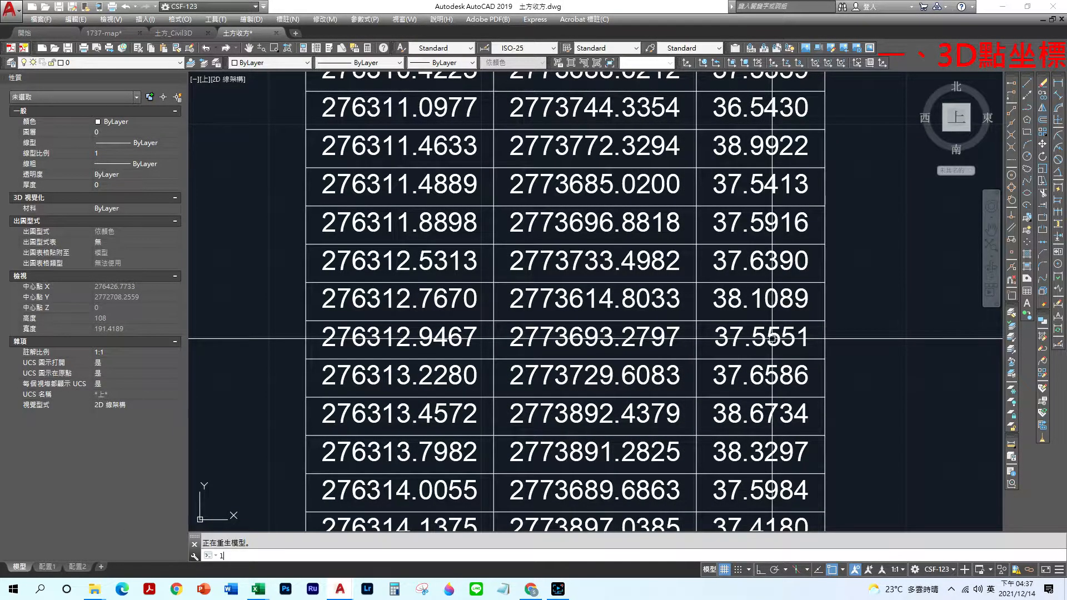
Draw a marker line across the 座標 table just below the row with Y 2773614.8033.
{"action": "key", "text": "Return"}
{"action": "left_click", "coordinate": [863, 312]}
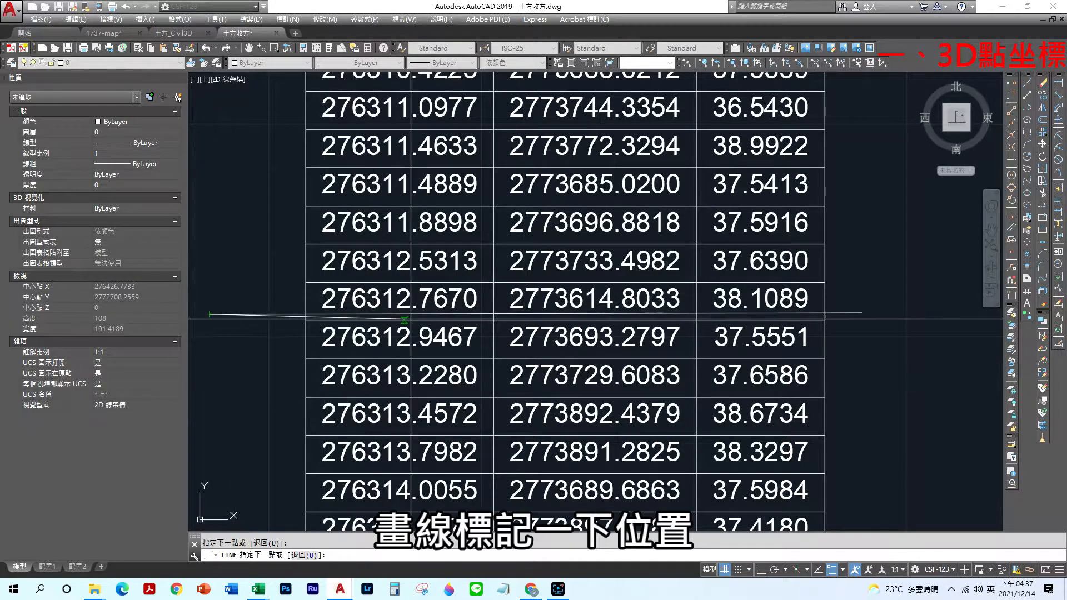
{"action": "key", "text": "Escape"}
Move the pasted X, Y, Z coordinate text down beside the marked row, just east of the 座標 table.
{"action": "scroll", "coordinate": [528, 353], "scroll_direction": "down", "scroll_amount": 6}
{"action": "scroll", "coordinate": [636, 333], "scroll_direction": "down", "scroll_amount": 3}
{"action": "scroll", "coordinate": [621, 381], "scroll_direction": "up", "scroll_amount": 2}
{"action": "scroll", "coordinate": [625, 381], "scroll_direction": "down", "scroll_amount": 4}
{"action": "scroll", "coordinate": [631, 377], "scroll_direction": "down", "scroll_amount": 3}
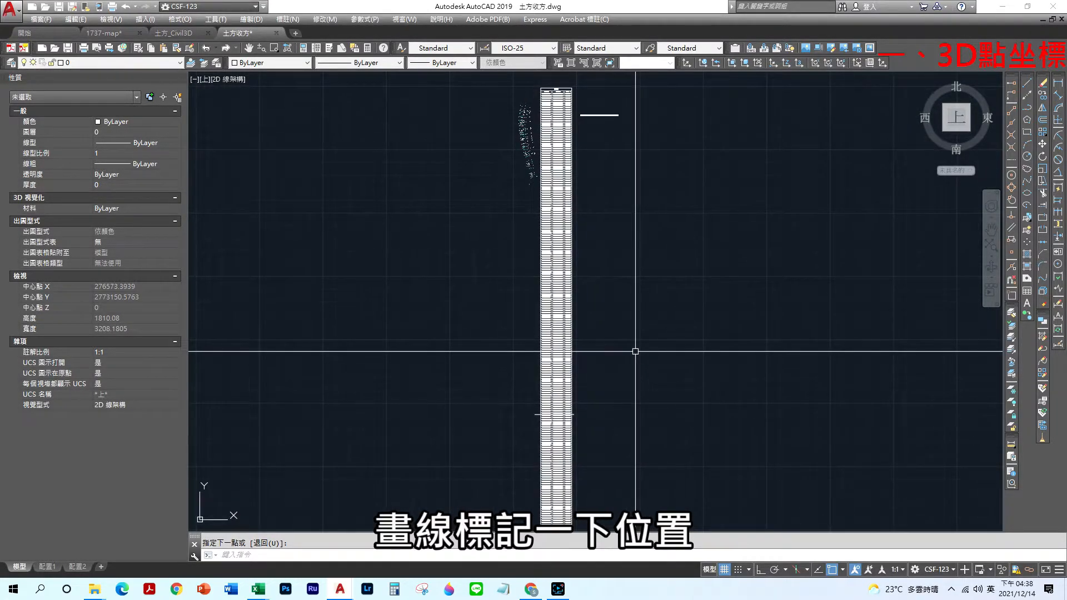
{"action": "type", "text": "m"}
{"action": "key", "text": "Return"}
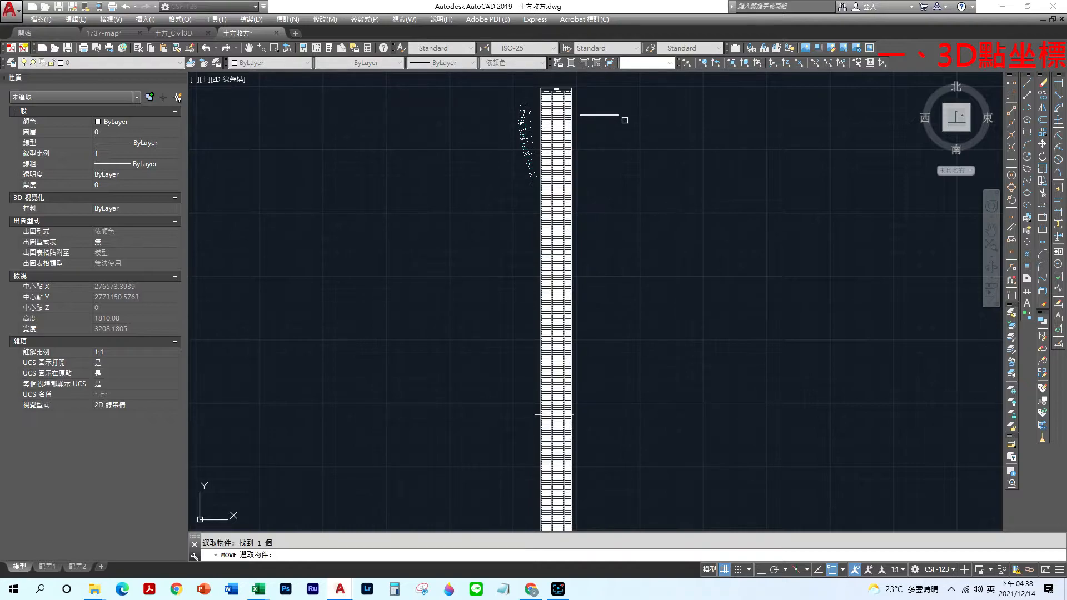
{"action": "key", "text": "Return"}
{"action": "left_click", "coordinate": [645, 114]}
{"action": "scroll", "coordinate": [636, 389], "scroll_direction": "up", "scroll_amount": 8}
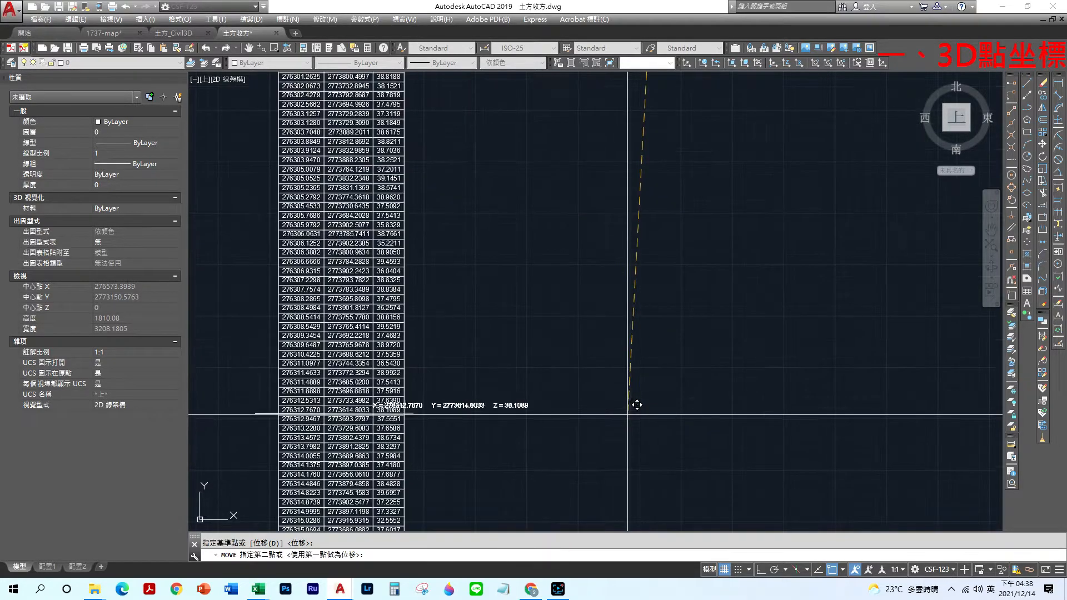
{"action": "scroll", "coordinate": [619, 417], "scroll_direction": "up", "scroll_amount": 4}
{"action": "middle_click_drag", "start_coordinate": [619, 417], "coordinate": [923, 404]}
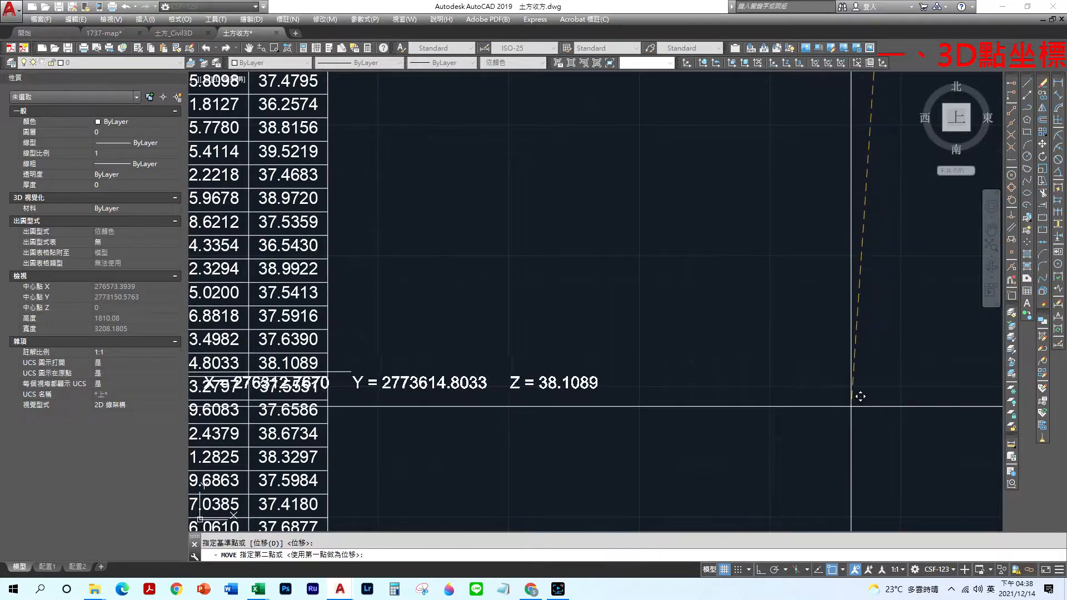
{"action": "left_click", "coordinate": [979, 389]}
{"action": "middle_click_drag", "start_coordinate": [609, 429], "coordinate": [862, 400]}
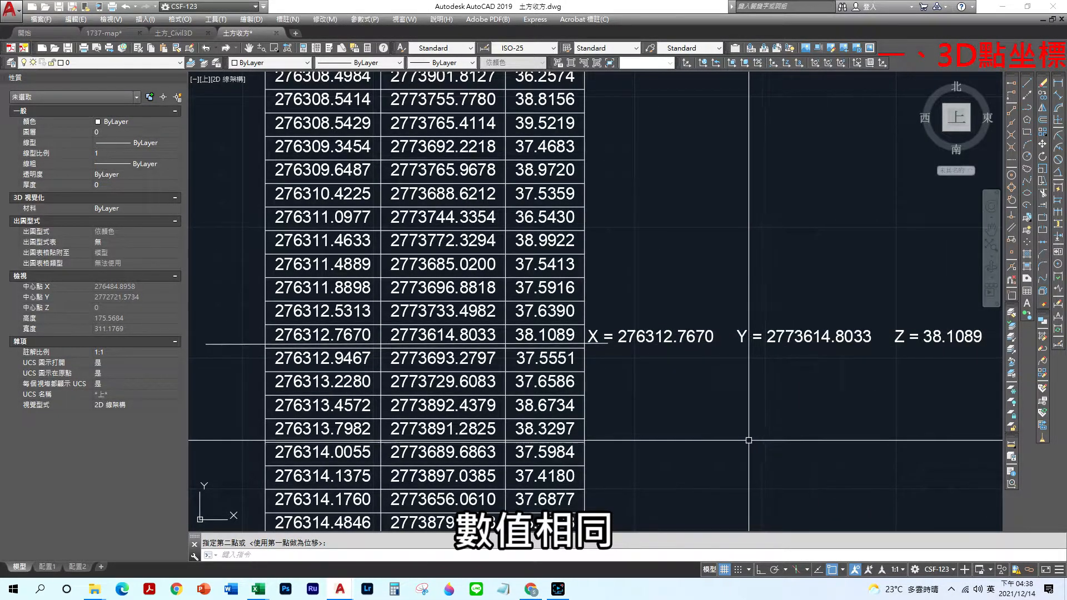
Move the isolated southernmost survey point a short distance to the northeast.
{"action": "scroll", "coordinate": [755, 442], "scroll_direction": "down", "scroll_amount": 1}
{"action": "scroll", "coordinate": [601, 458], "scroll_direction": "down", "scroll_amount": 5}
{"action": "scroll", "coordinate": [574, 448], "scroll_direction": "down", "scroll_amount": 4}
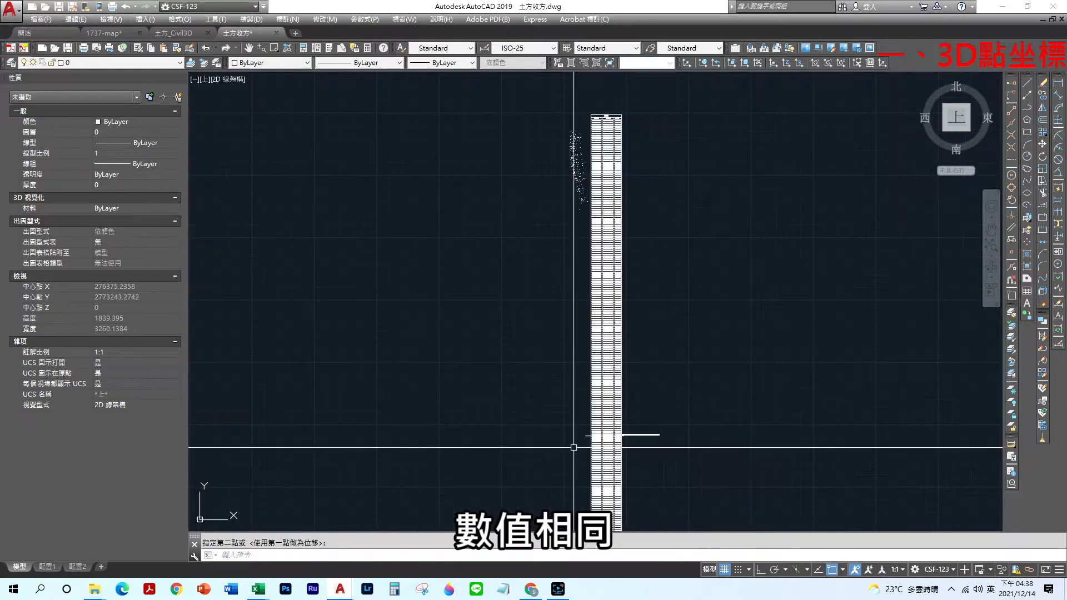
{"action": "middle_click_drag", "start_coordinate": [571, 257], "coordinate": [554, 322]}
{"action": "scroll", "coordinate": [562, 282], "scroll_direction": "up", "scroll_amount": 4}
{"action": "scroll", "coordinate": [562, 282], "scroll_direction": "up", "scroll_amount": 8}
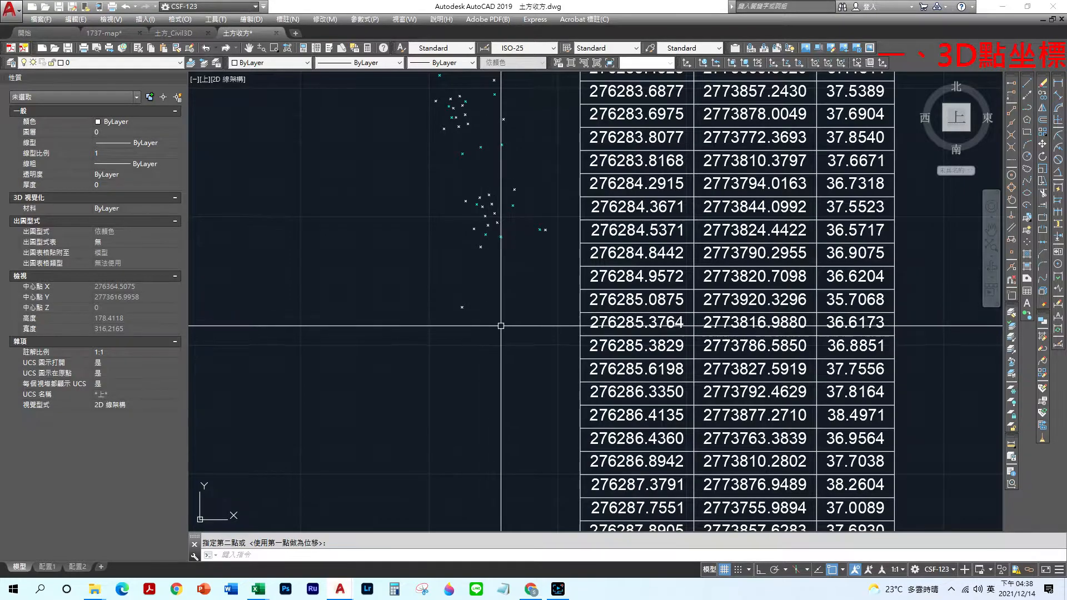
{"action": "type", "text": "M"}
{"action": "key", "text": "Return"}
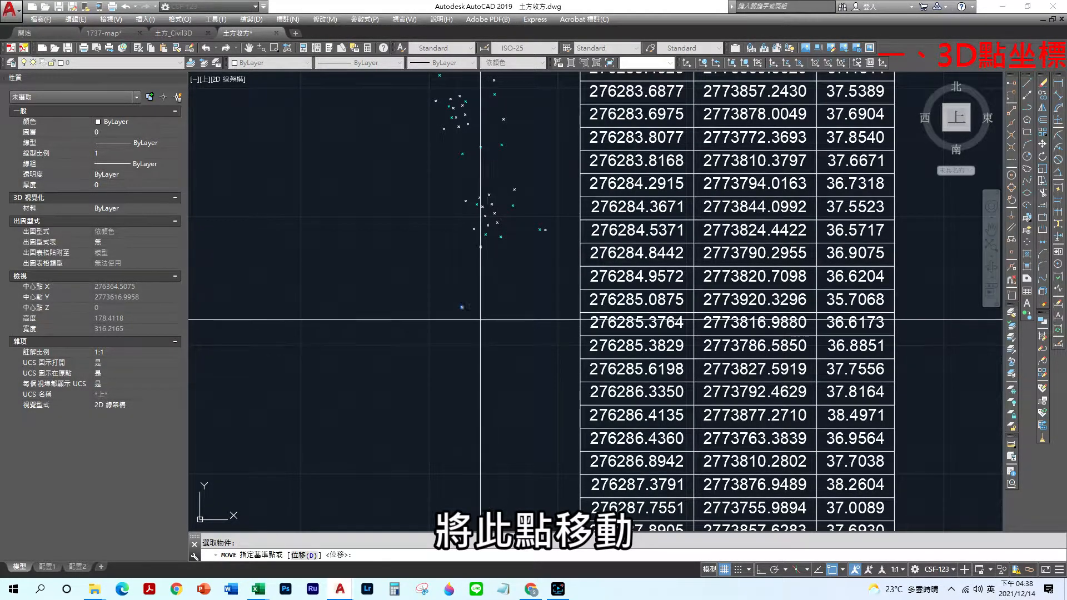
{"action": "left_click", "coordinate": [479, 335]}
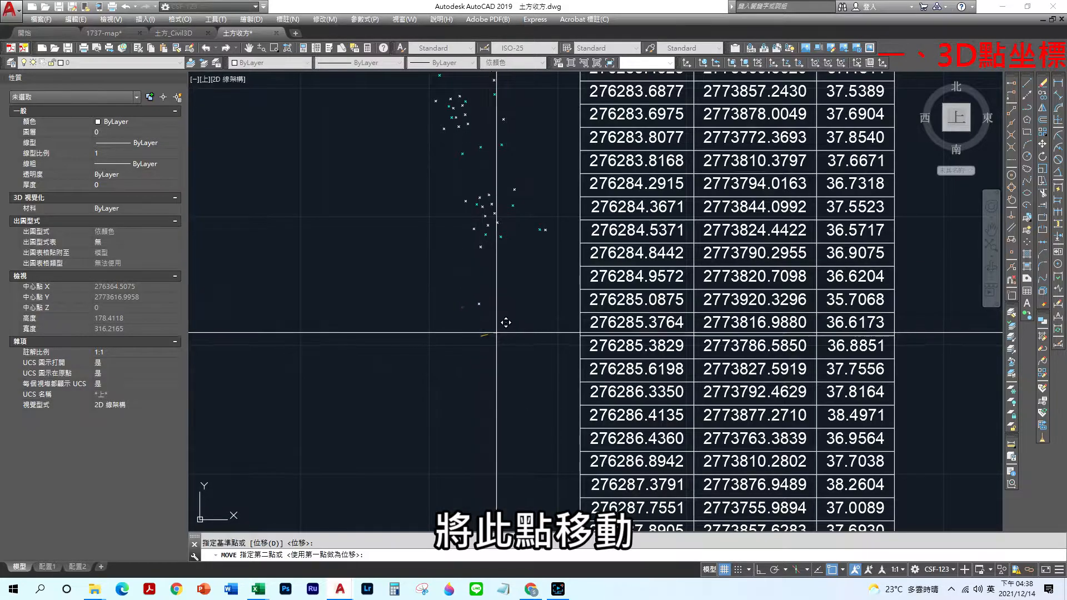
{"action": "left_click", "coordinate": [521, 316]}
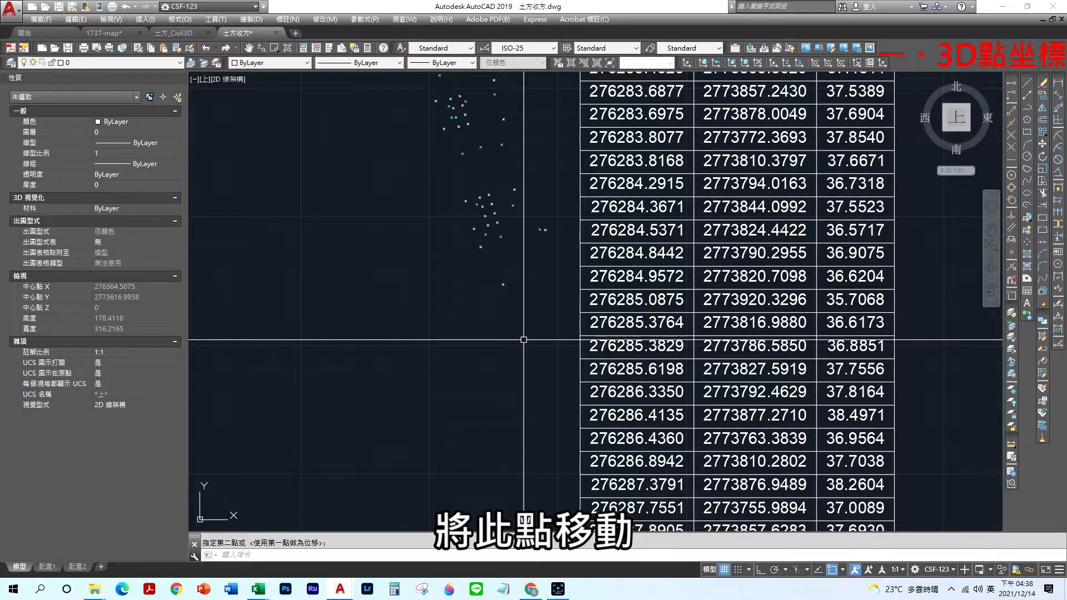
Select the 座標 table and update its data links.
{"action": "left_click", "coordinate": [580, 302]}
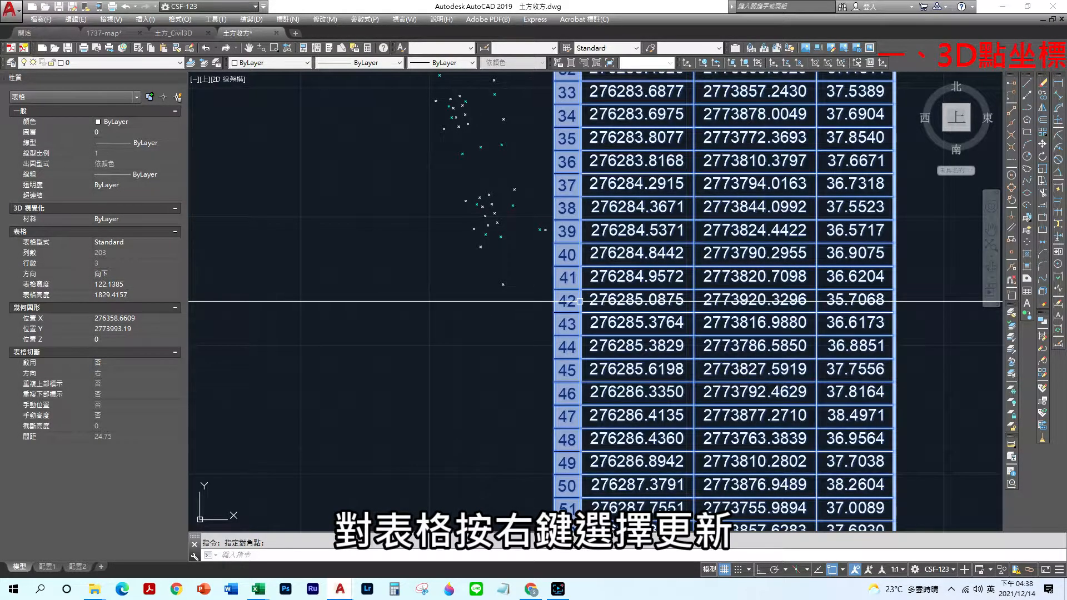
{"action": "scroll", "coordinate": [588, 293], "scroll_direction": "down", "scroll_amount": 3}
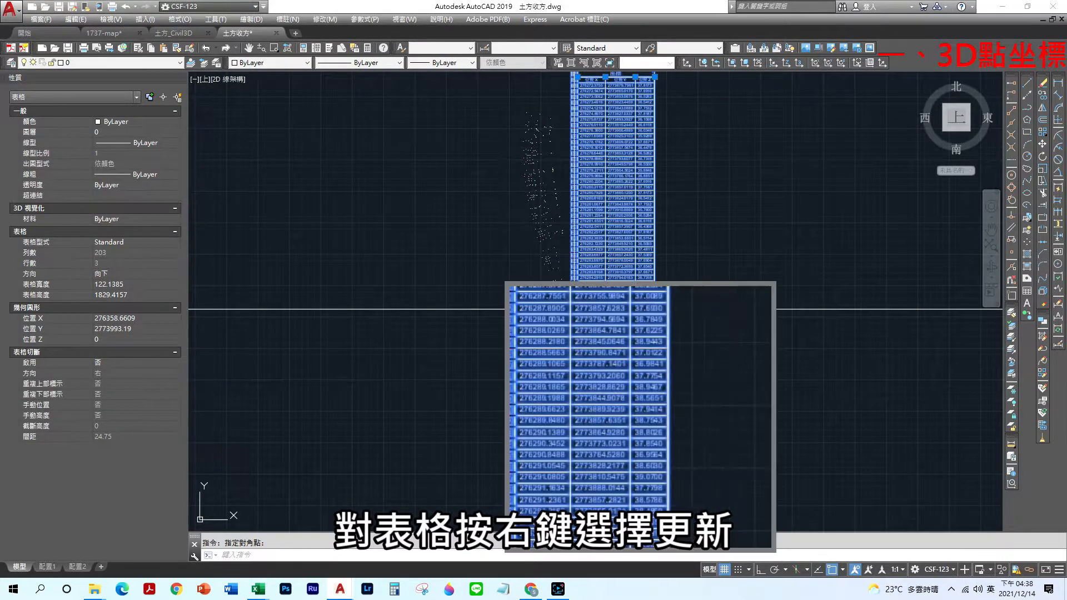
{"action": "right_click", "coordinate": [583, 302]}
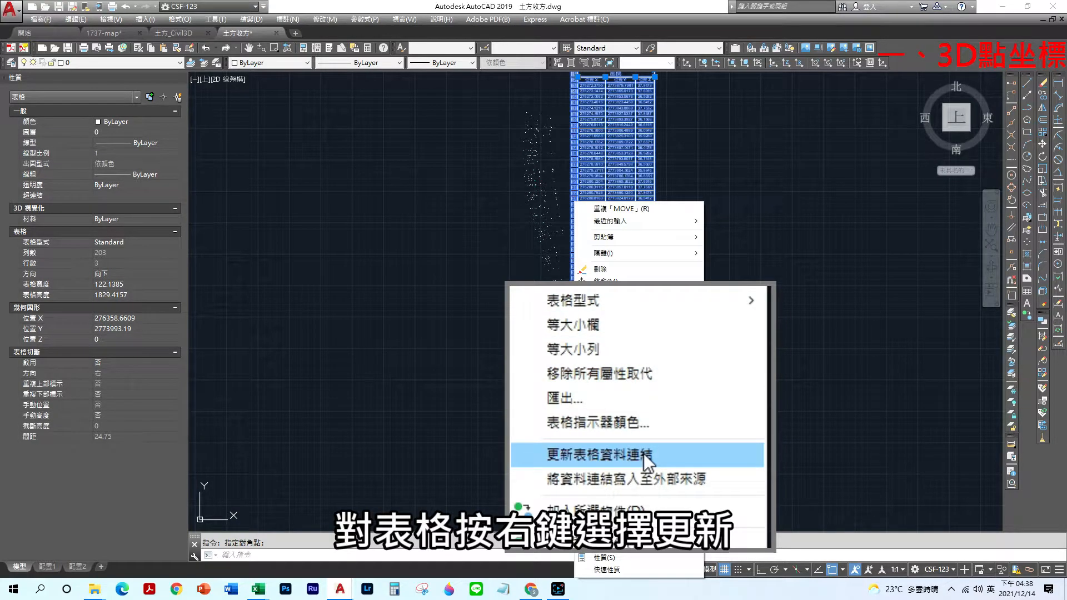
{"action": "left_click", "coordinate": [643, 434]}
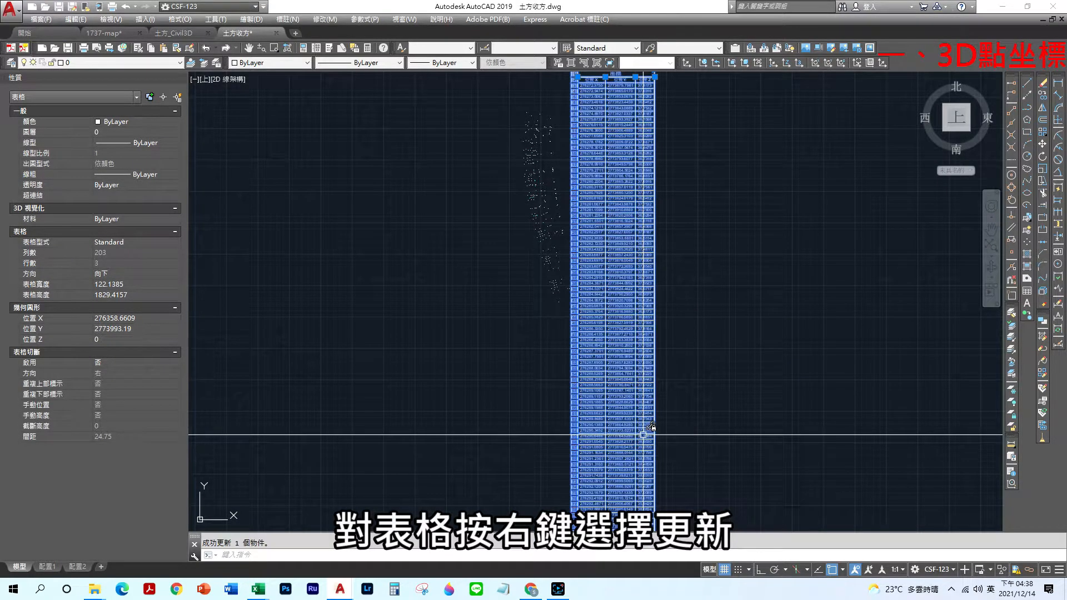
Compare the updated table row at the marker line with the pasted coordinate text, and clear the selection.
{"action": "scroll", "coordinate": [687, 369], "scroll_direction": "down", "scroll_amount": 2}
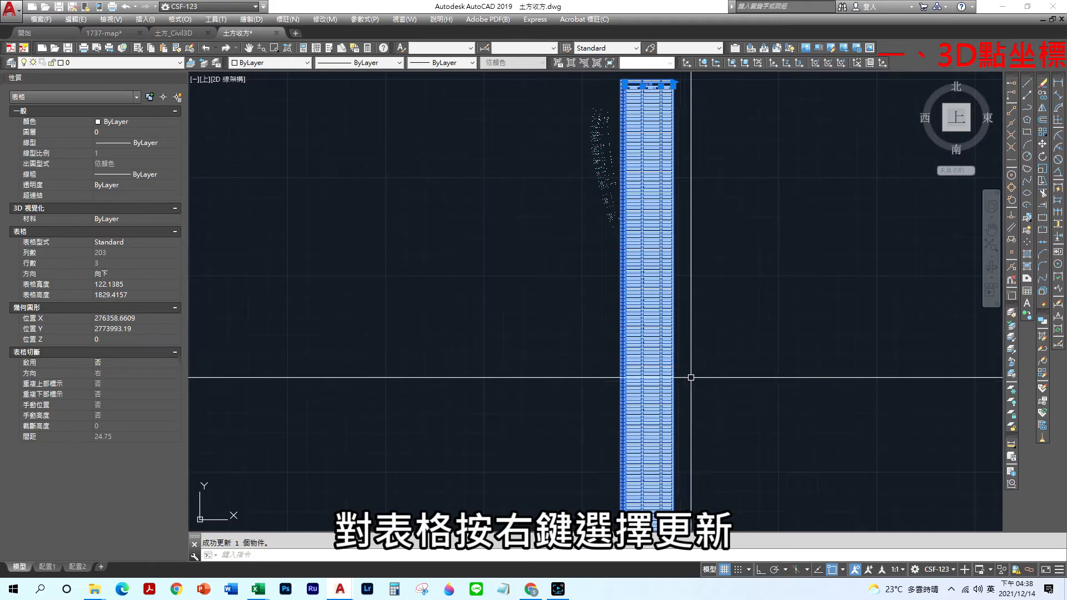
{"action": "scroll", "coordinate": [687, 369], "scroll_direction": "down", "scroll_amount": 4}
{"action": "scroll", "coordinate": [580, 371], "scroll_direction": "up", "scroll_amount": 10}
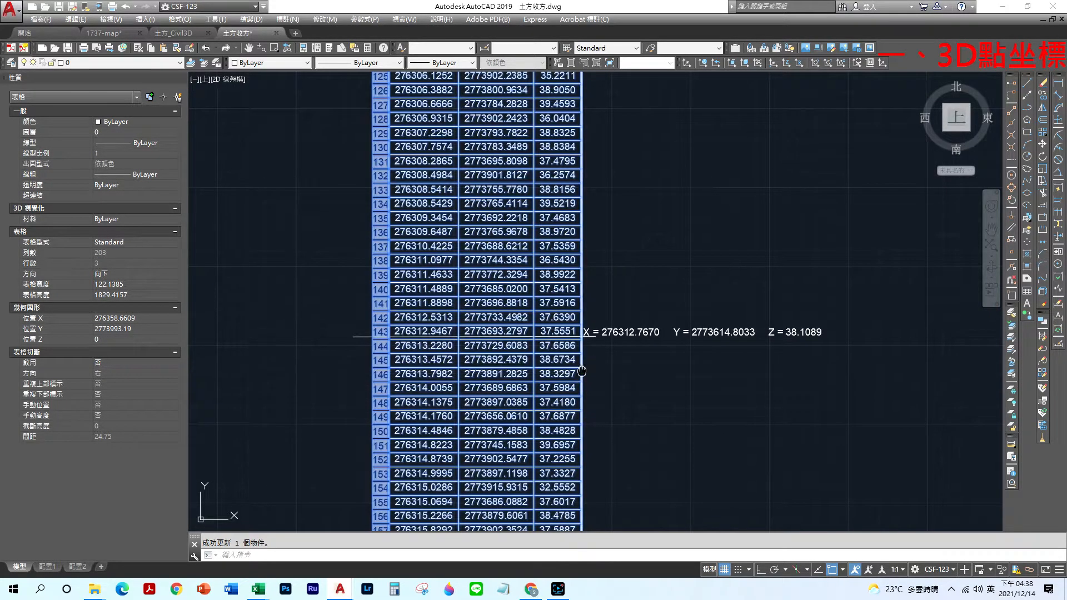
{"action": "scroll", "coordinate": [459, 333], "scroll_direction": "up", "scroll_amount": 2}
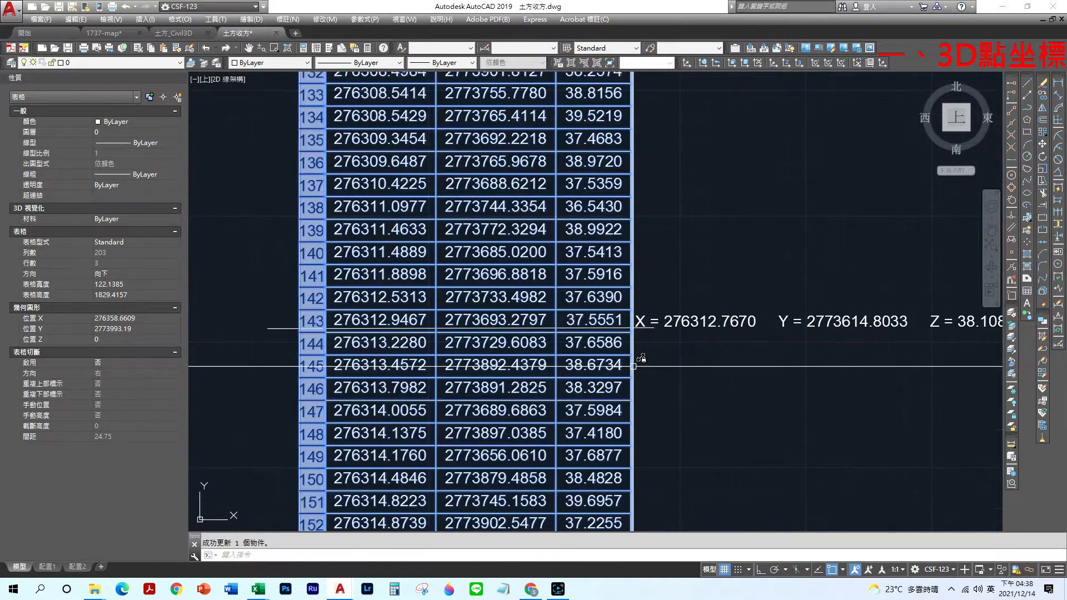
{"action": "left_click", "coordinate": [459, 329]}
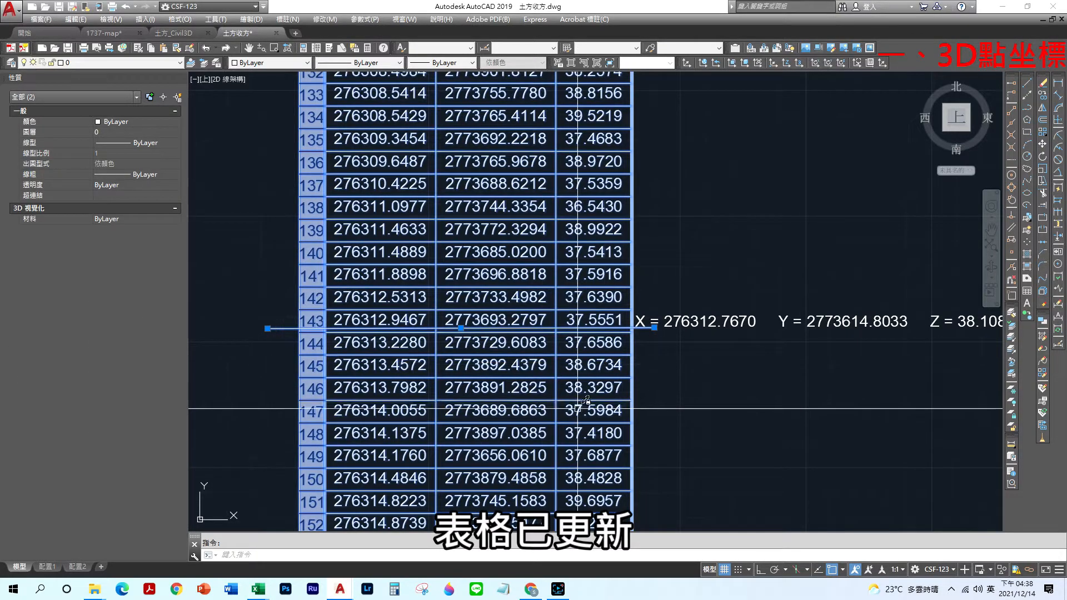
{"action": "key", "text": "Escape"}
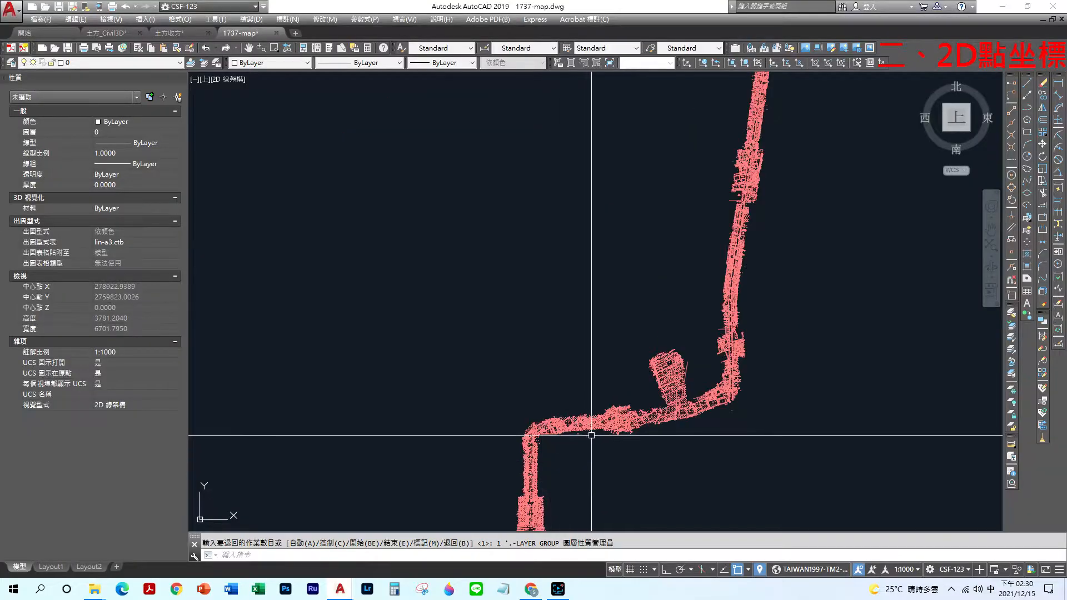
Examine the elevation labels around 建國路 and 仁德一路 in 1737-map.dwg, including the bracketed ones along the ditches.
{"action": "scroll", "coordinate": [615, 428], "scroll_direction": "down", "scroll_amount": 5}
{"action": "scroll", "coordinate": [614, 426], "scroll_direction": "up", "scroll_amount": 8}
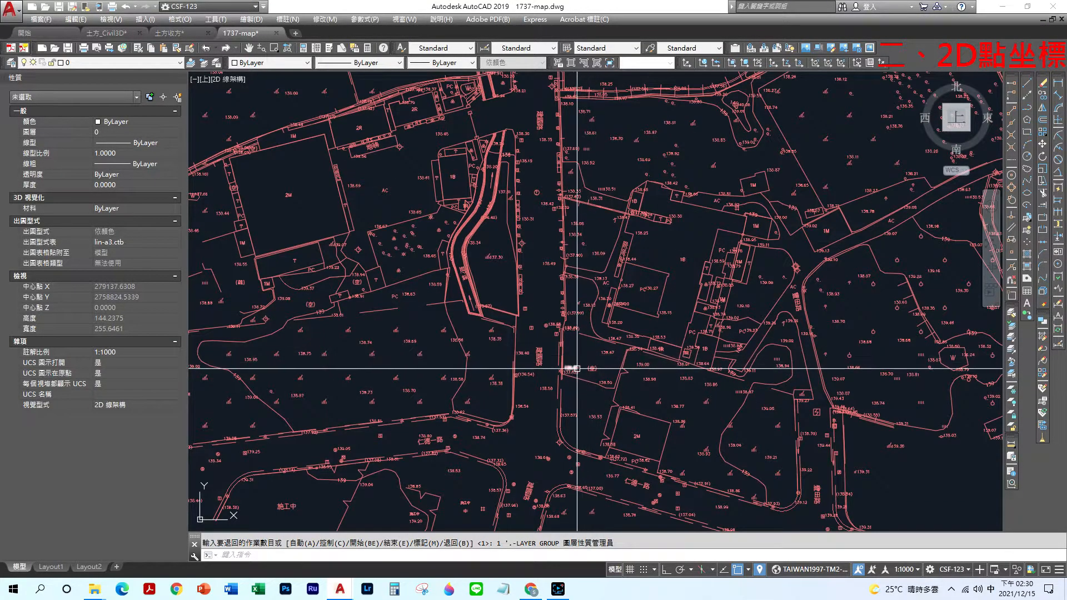
{"action": "middle_click_drag", "start_coordinate": [577, 368], "coordinate": [556, 341]}
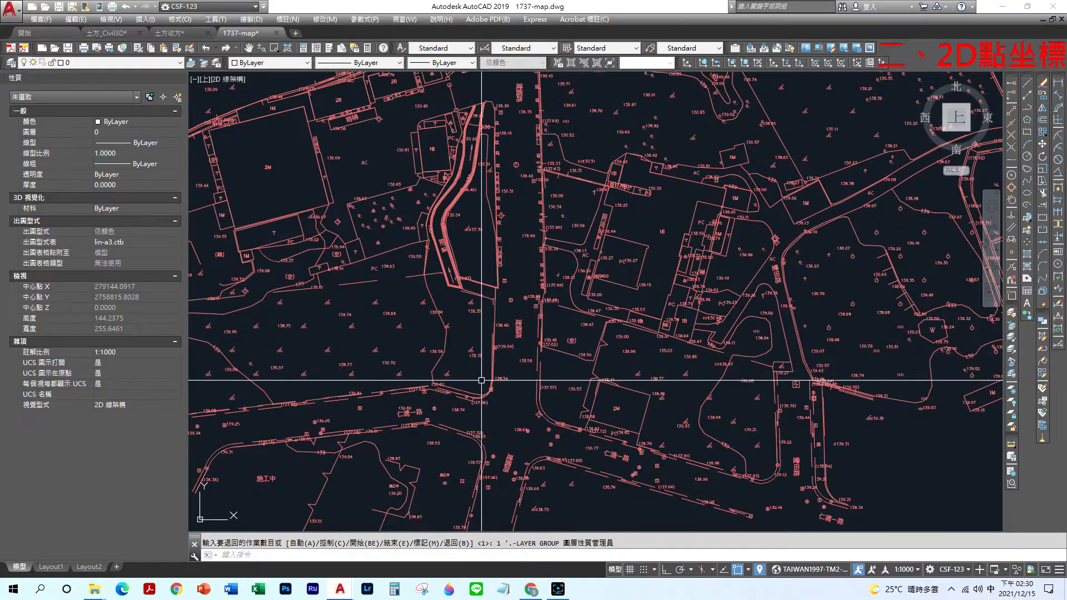
{"action": "scroll", "coordinate": [481, 380], "scroll_direction": "up", "scroll_amount": 6}
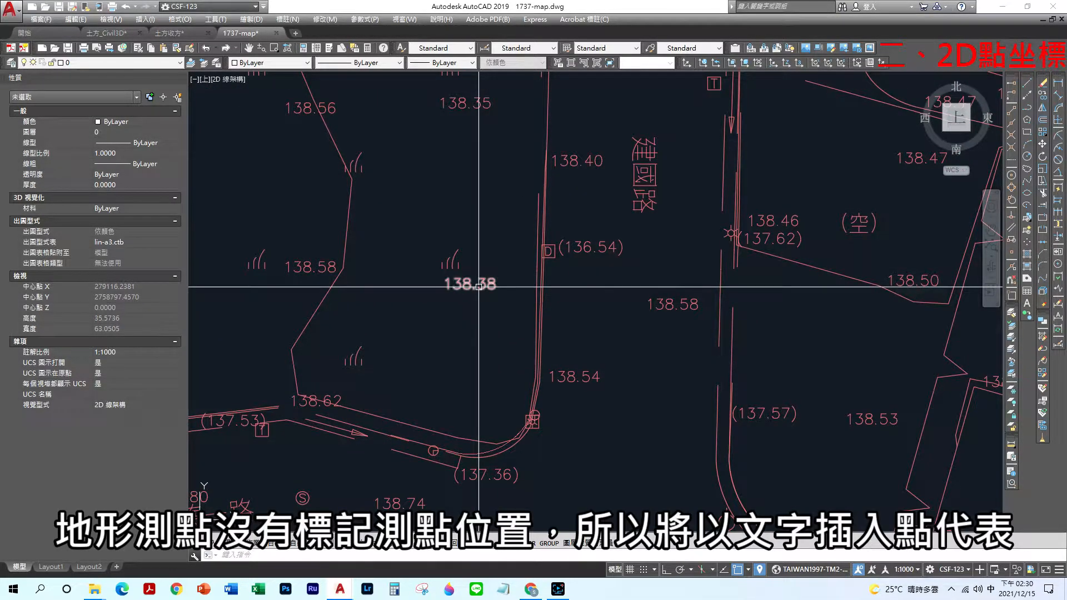
{"action": "mouse_move", "coordinate": [478, 287]}
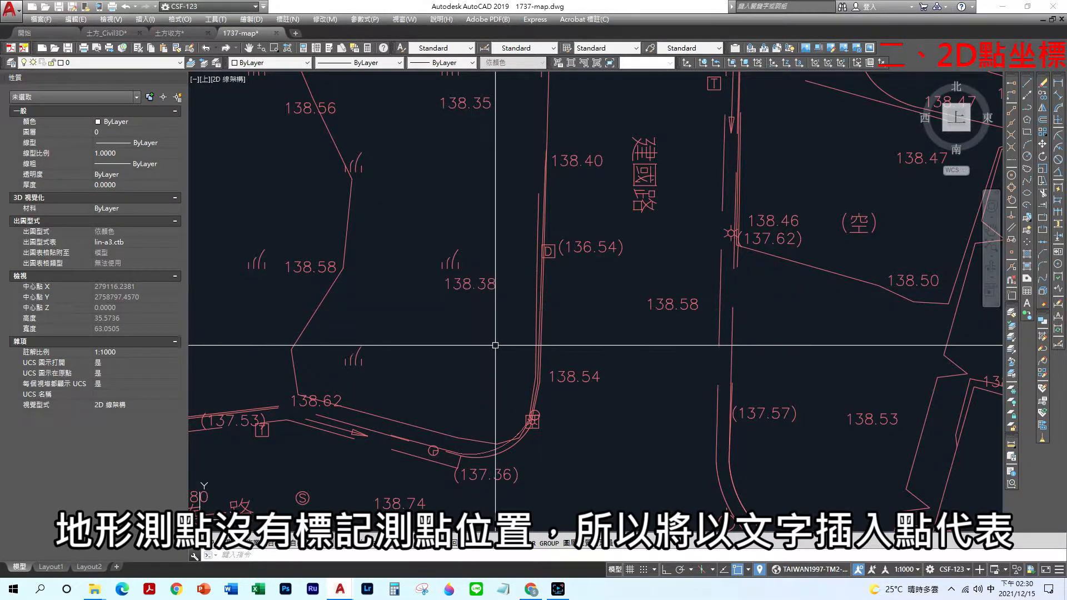
{"action": "scroll", "coordinate": [493, 347], "scroll_direction": "down", "scroll_amount": 4}
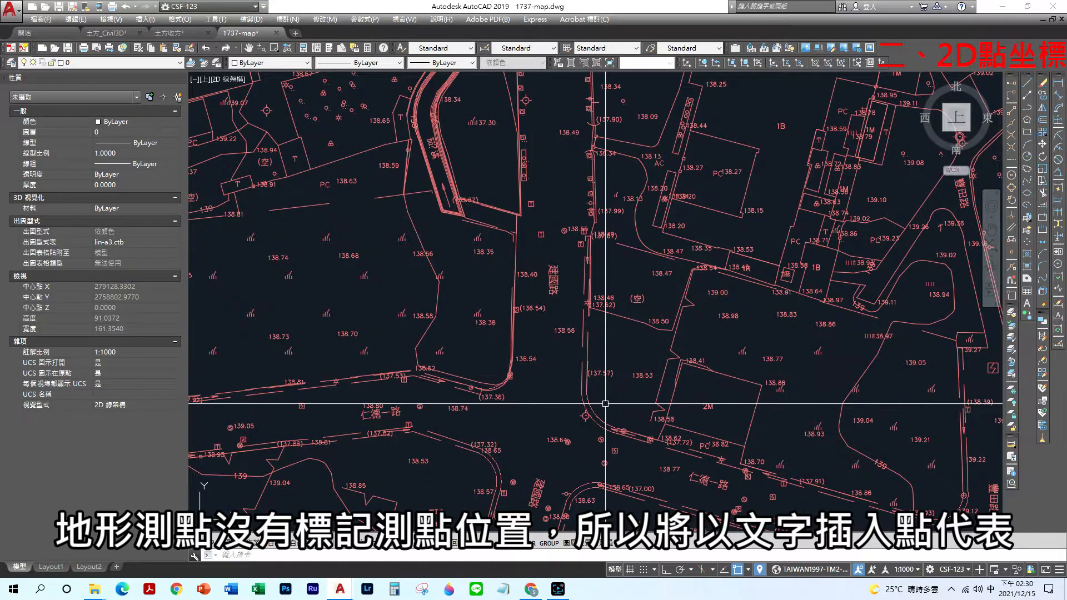
{"action": "middle_click_drag", "start_coordinate": [603, 404], "coordinate": [505, 344]}
{"action": "scroll", "coordinate": [630, 376], "scroll_direction": "up", "scroll_amount": 6}
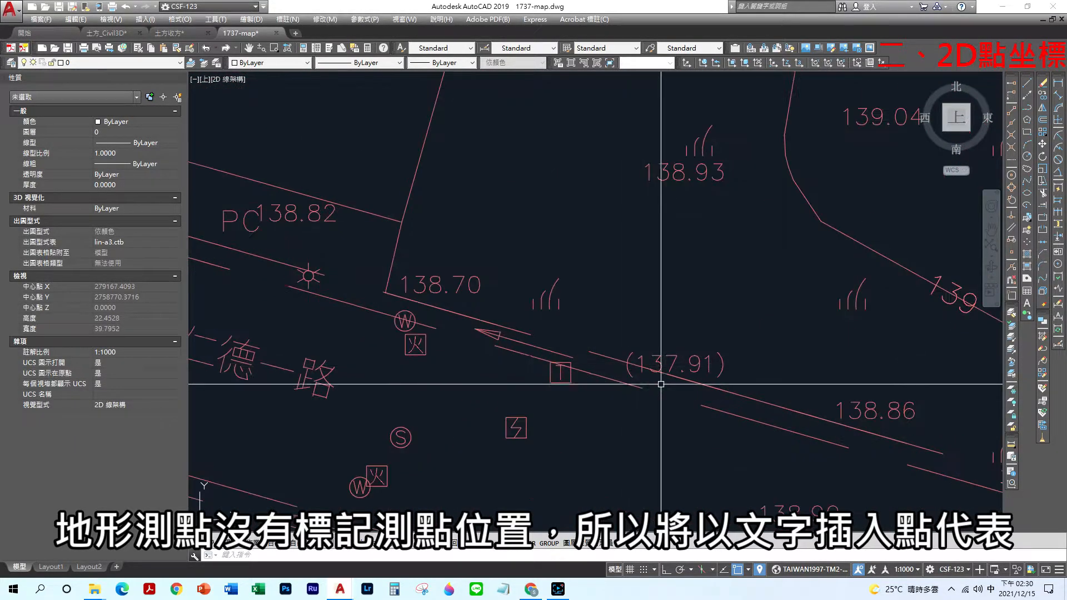
Select the bracketed ditch-bottom elevation texts (137.91) and (137.93) along 仁德一路 to inspect their properties.
{"action": "left_click", "coordinate": [631, 376]}
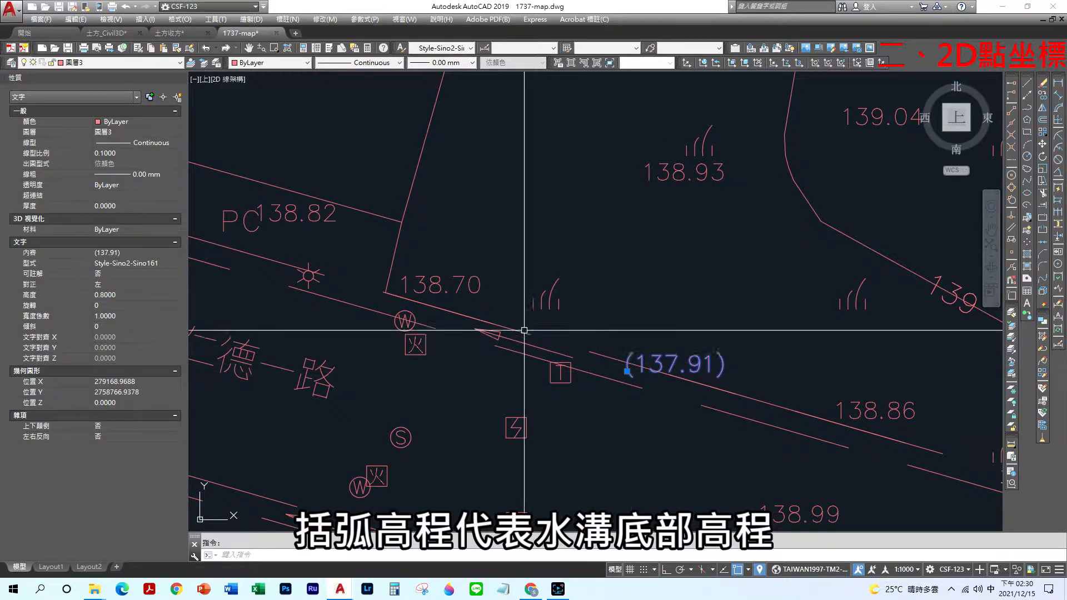
{"action": "scroll", "coordinate": [493, 289], "scroll_direction": "down", "scroll_amount": 4}
{"action": "left_click", "coordinate": [762, 411]}
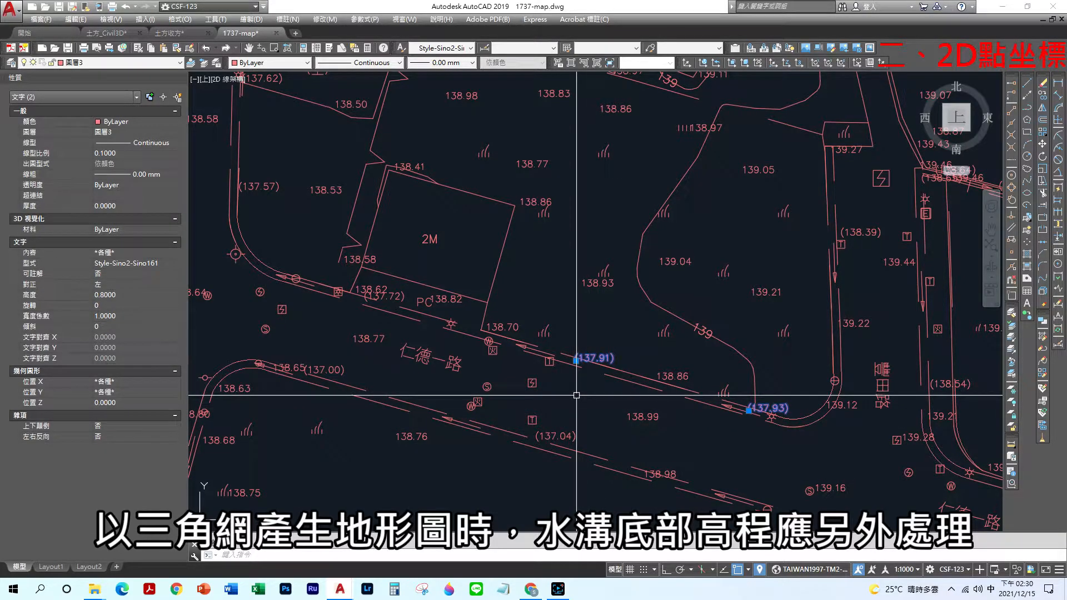
Open the layer properties manager and make 圖層3, the elevation text layer, the current layer.
{"action": "scroll", "coordinate": [371, 207], "scroll_direction": "down", "scroll_amount": 6}
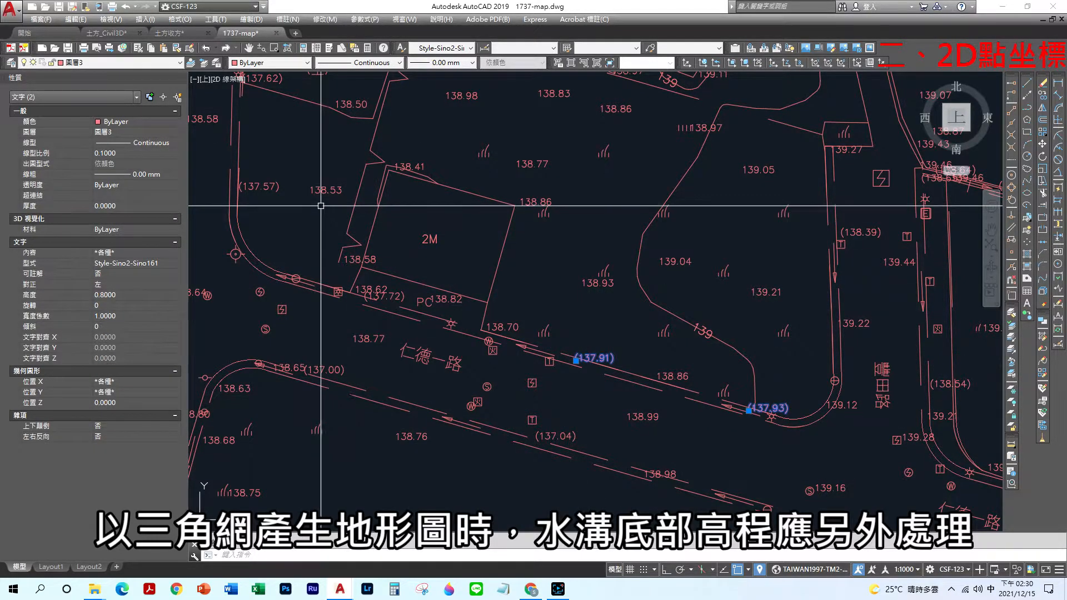
{"action": "scroll", "coordinate": [503, 317], "scroll_direction": "down", "scroll_amount": 5}
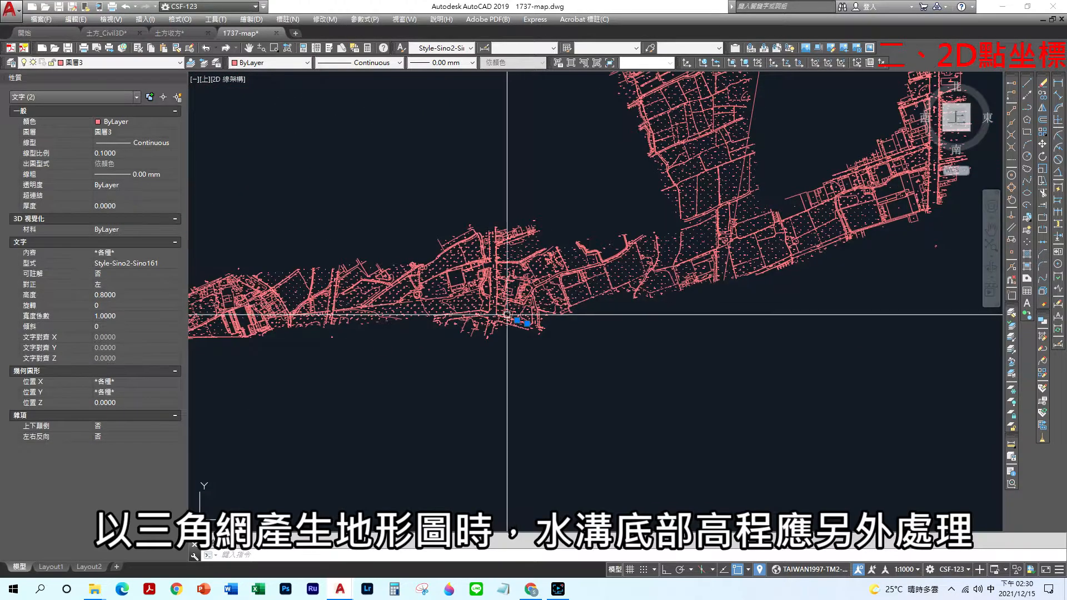
{"action": "middle_click_drag", "start_coordinate": [500, 317], "coordinate": [585, 271]}
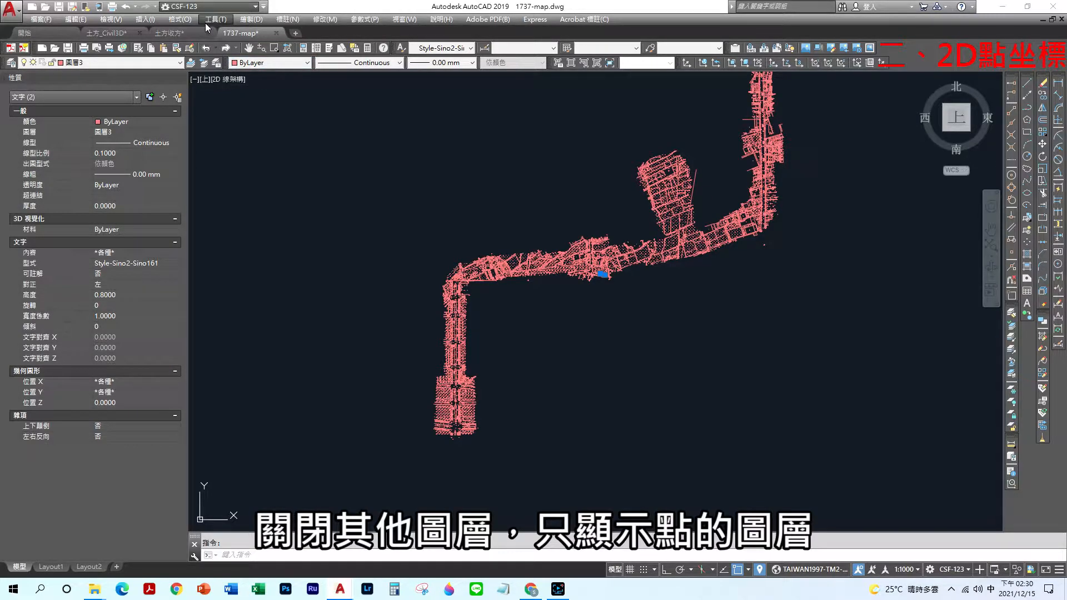
{"action": "left_click", "coordinate": [11, 62]}
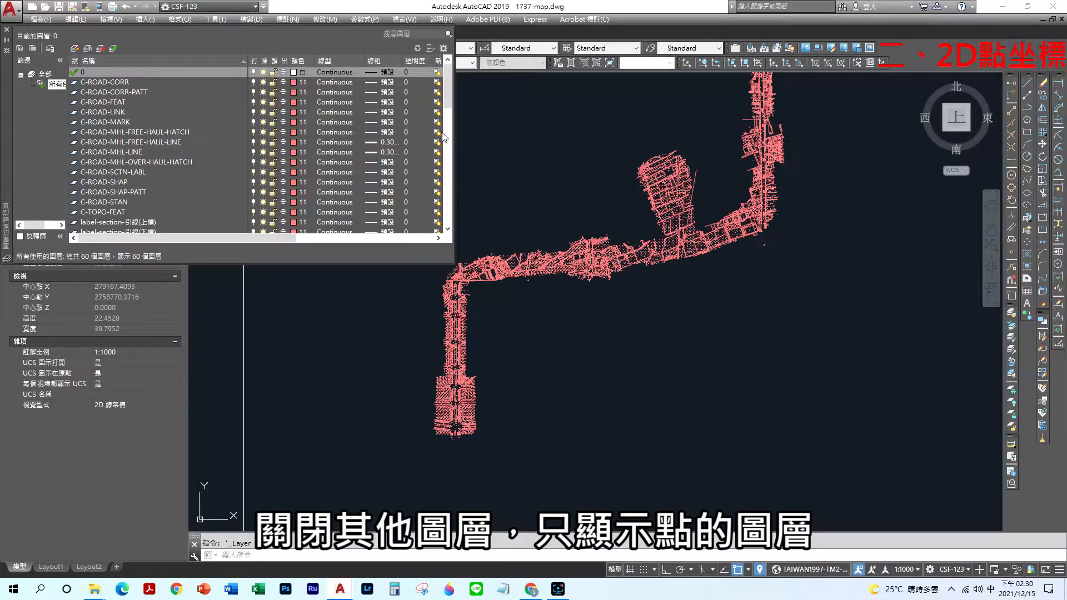
{"action": "left_click", "coordinate": [447, 153]}
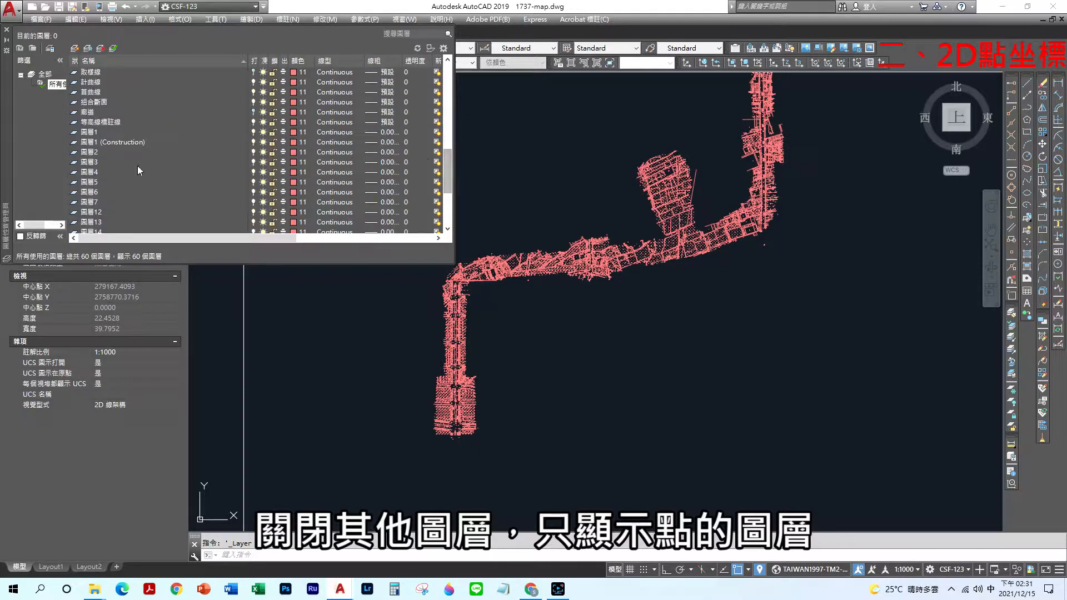
{"action": "left_click", "coordinate": [103, 161]}
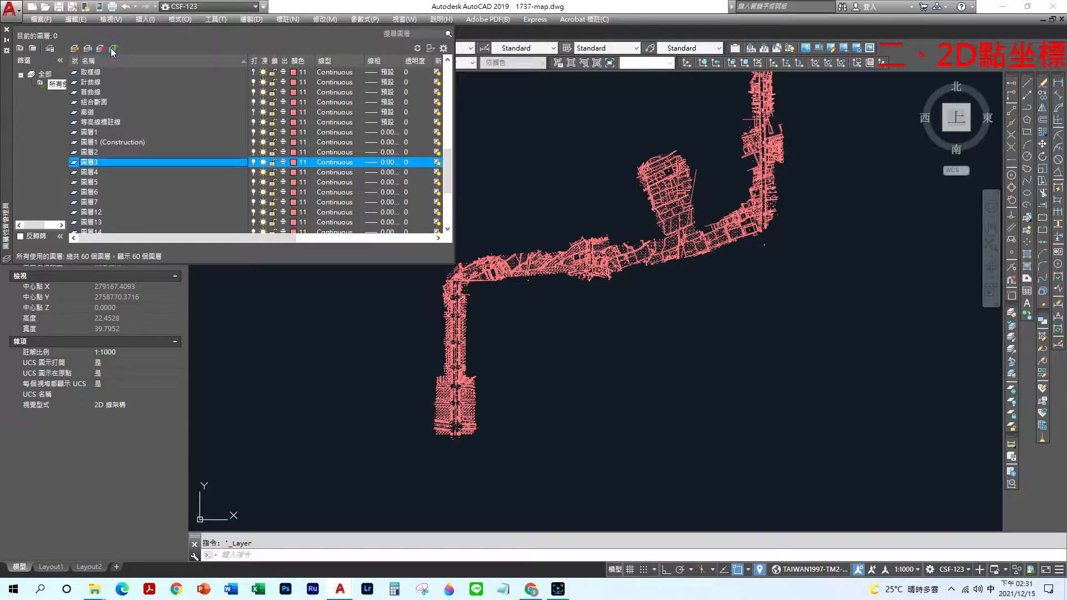
{"action": "left_click_drag", "start_coordinate": [446, 170], "coordinate": [454, 78]}
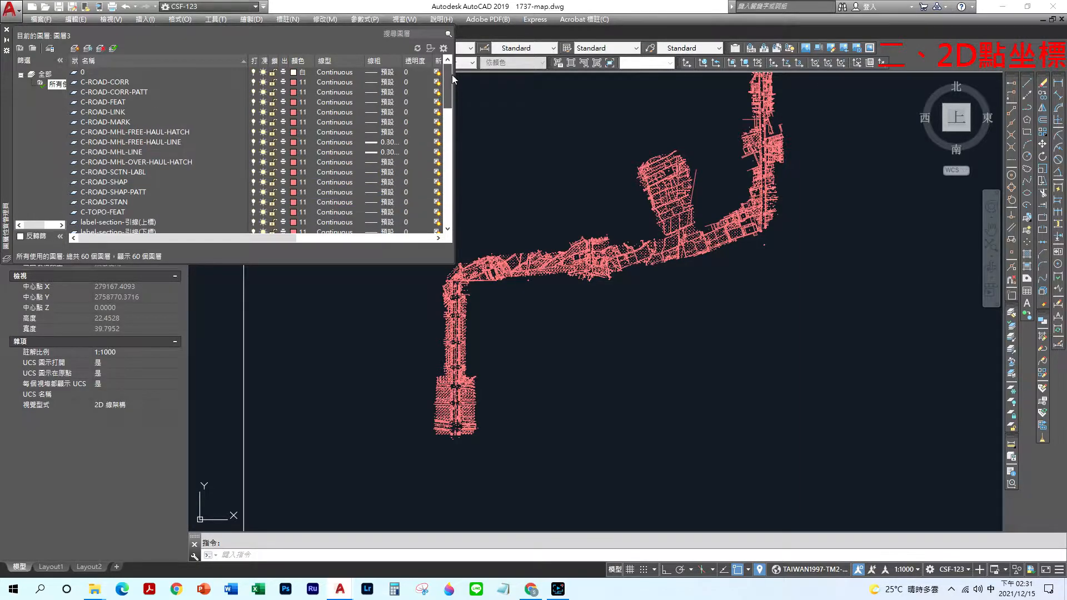
Turn off all layers except the current 圖層3 so only the elevation texts stay on, and close the layer manager.
{"action": "left_click", "coordinate": [100, 73]}
{"action": "left_click_drag", "start_coordinate": [446, 94], "coordinate": [451, 208]}
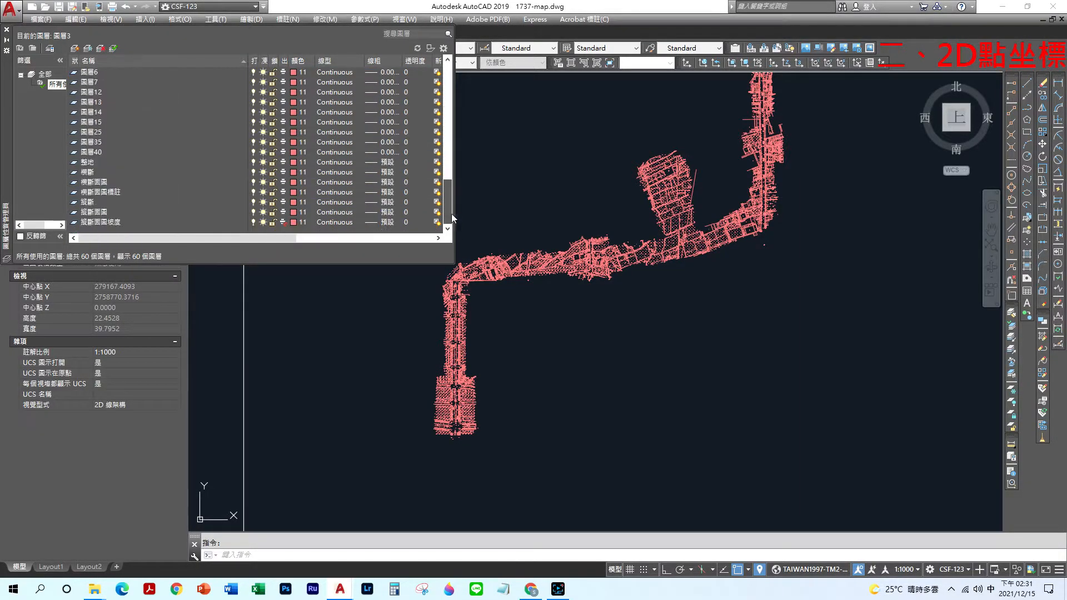
{"action": "left_click", "coordinate": [100, 222], "text": "shift"}
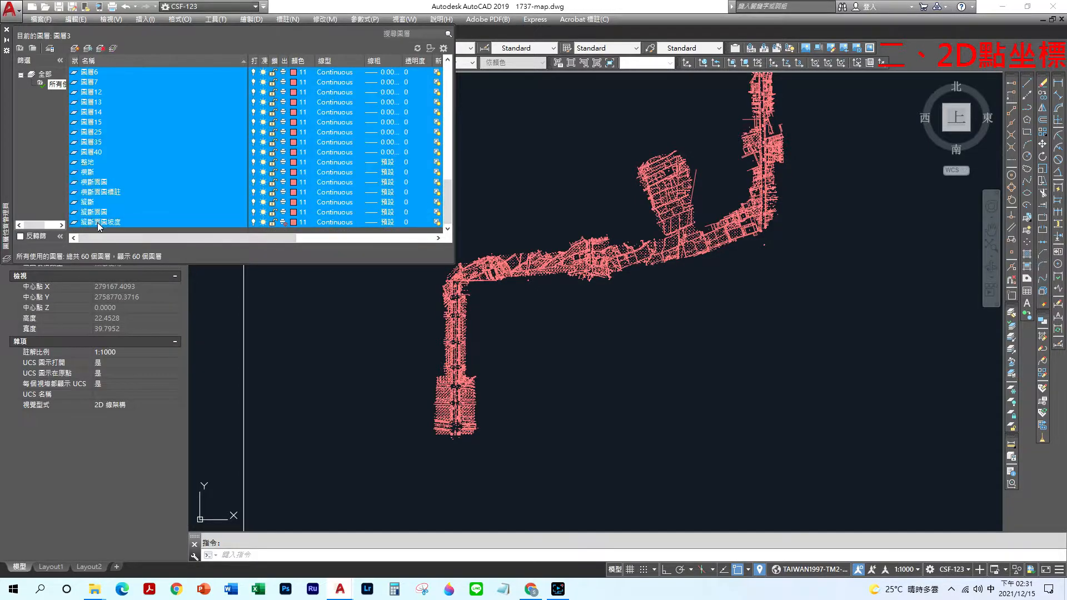
{"action": "left_click", "coordinate": [253, 193]}
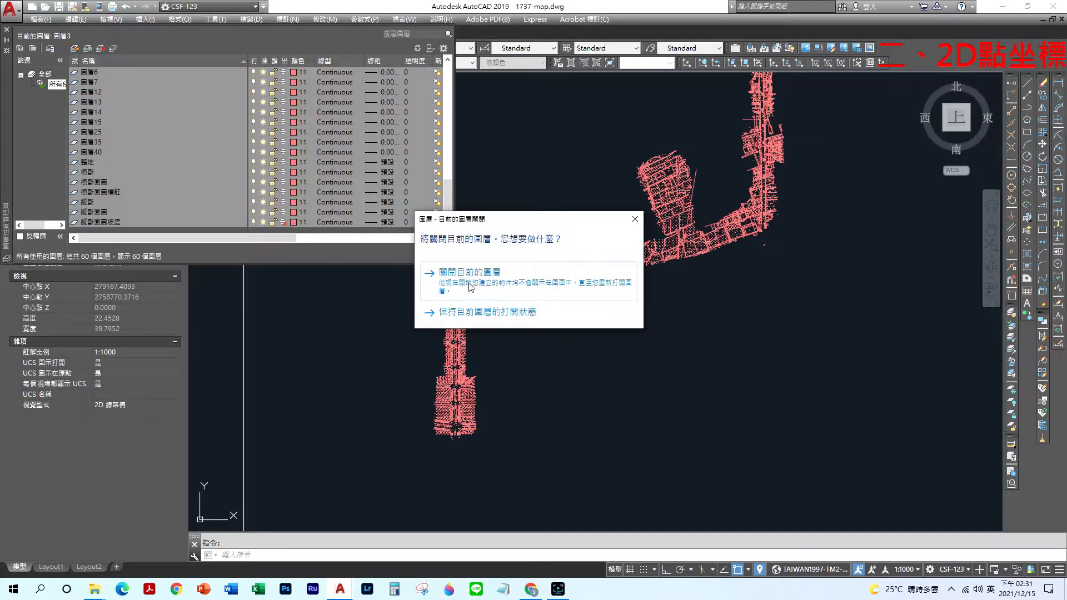
{"action": "left_click", "coordinate": [477, 313]}
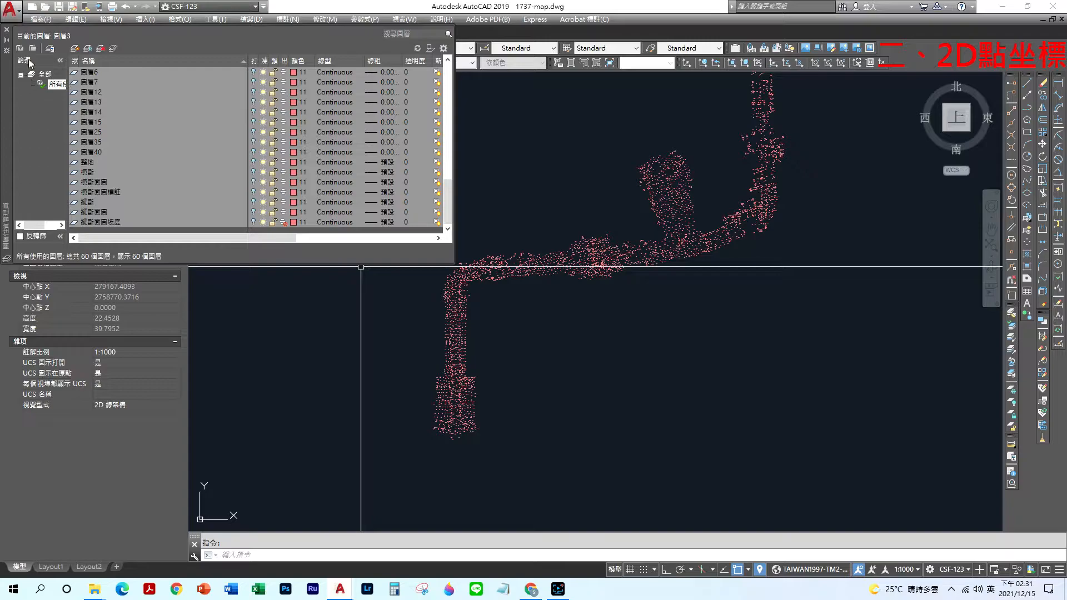
{"action": "left_click", "coordinate": [6, 30]}
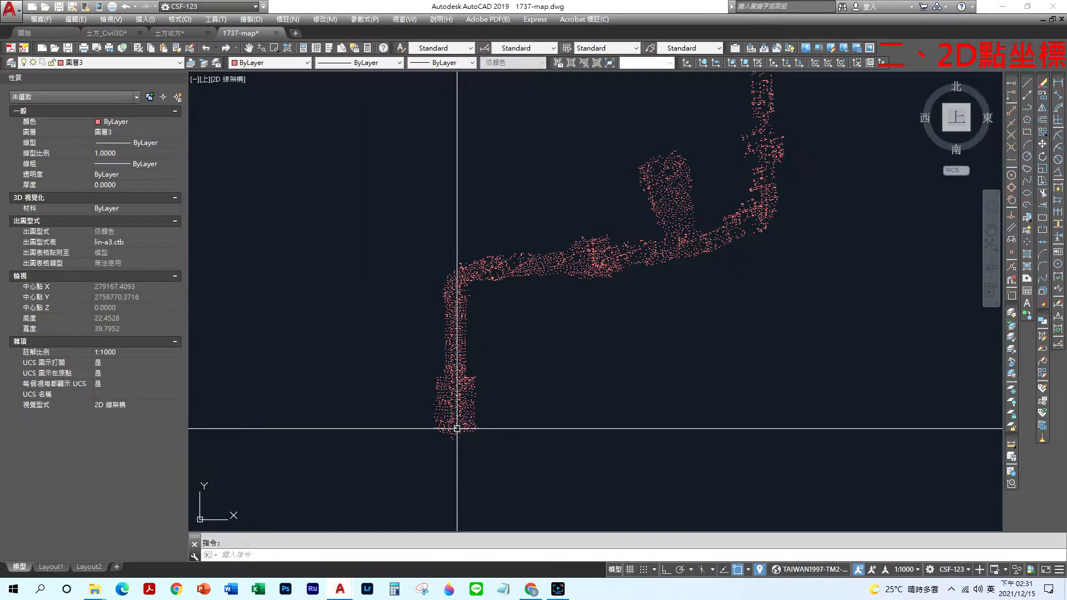
Start a new data extraction for the elevation texts and save it as test.dxe, replacing the existing file.
{"action": "scroll", "coordinate": [454, 431], "scroll_direction": "up", "scroll_amount": 3}
{"action": "scroll", "coordinate": [452, 420], "scroll_direction": "down", "scroll_amount": 3}
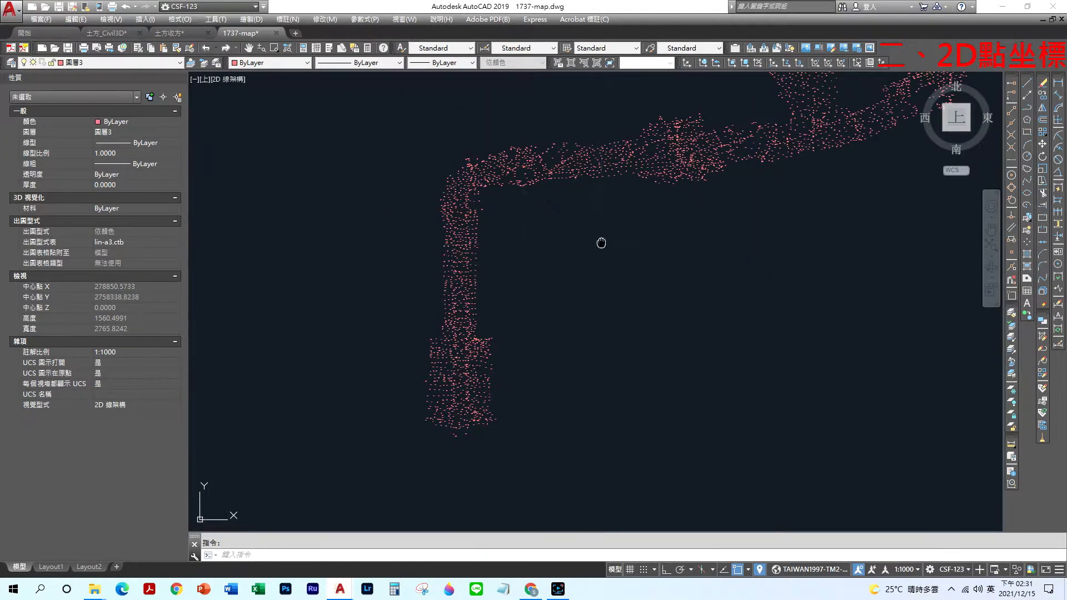
{"action": "scroll", "coordinate": [488, 368], "scroll_direction": "up", "scroll_amount": 2}
{"action": "scroll", "coordinate": [488, 368], "scroll_direction": "up", "scroll_amount": 10}
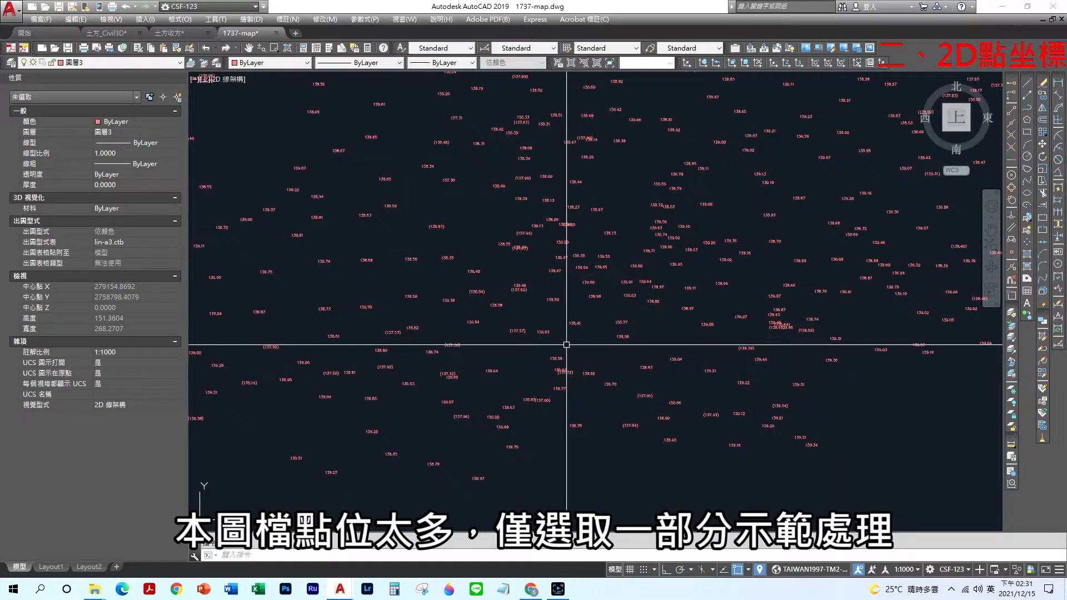
{"action": "scroll", "coordinate": [615, 356], "scroll_direction": "up", "scroll_amount": 2}
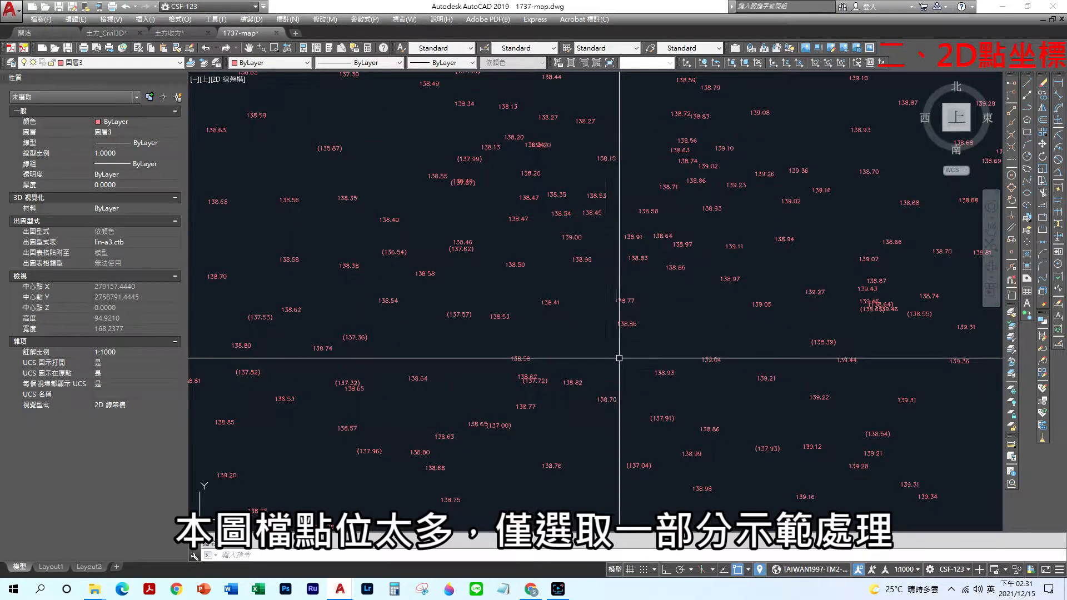
{"action": "scroll", "coordinate": [627, 354], "scroll_direction": "down", "scroll_amount": 6}
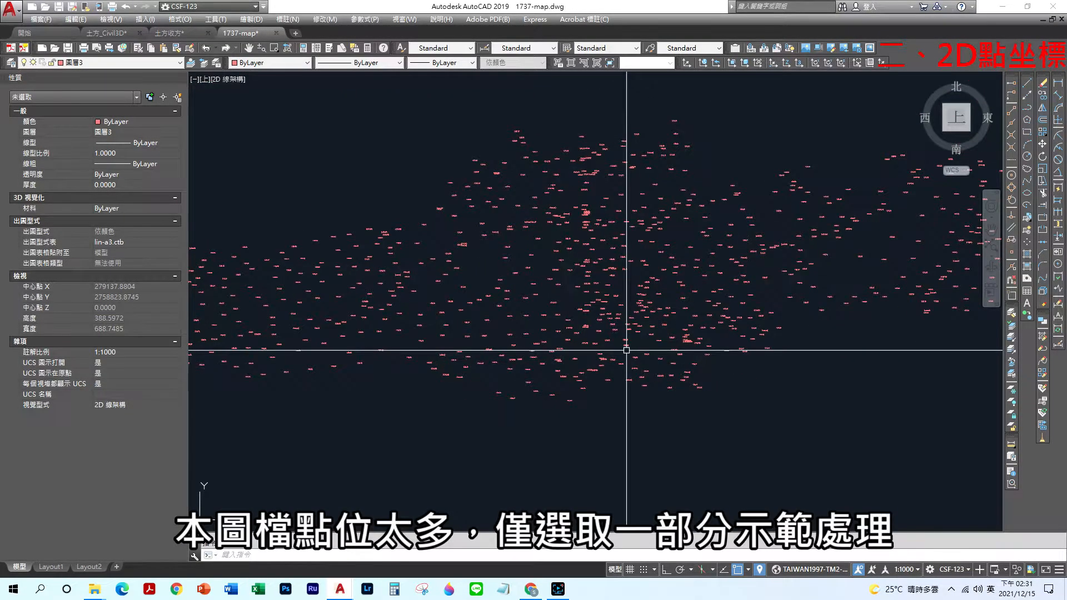
{"action": "left_click", "coordinate": [208, 24]}
{"action": "left_click", "coordinate": [210, 180]}
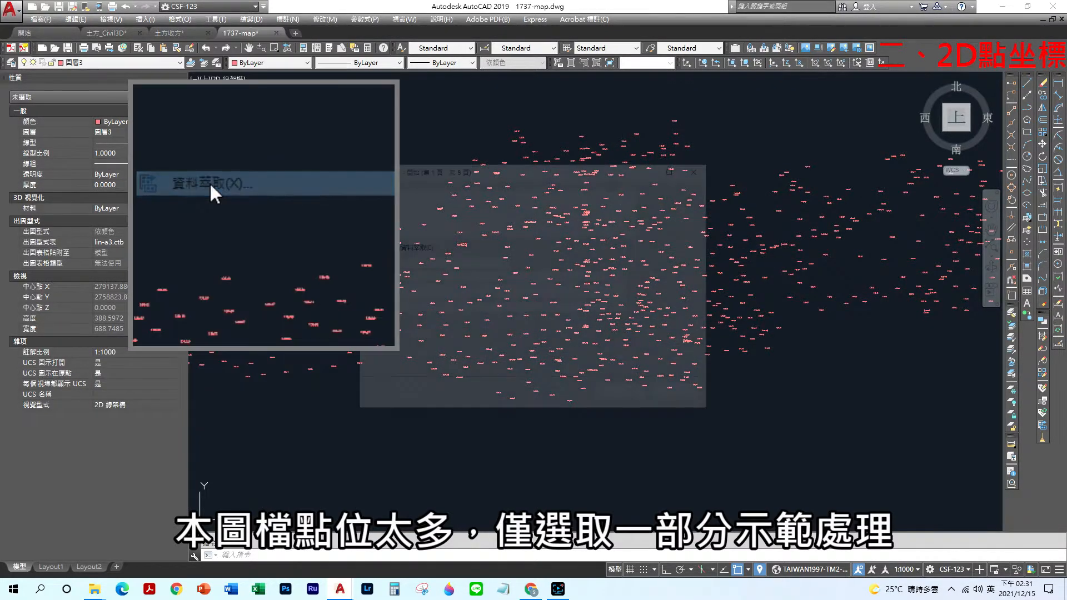
{"action": "left_click", "coordinate": [634, 400]}
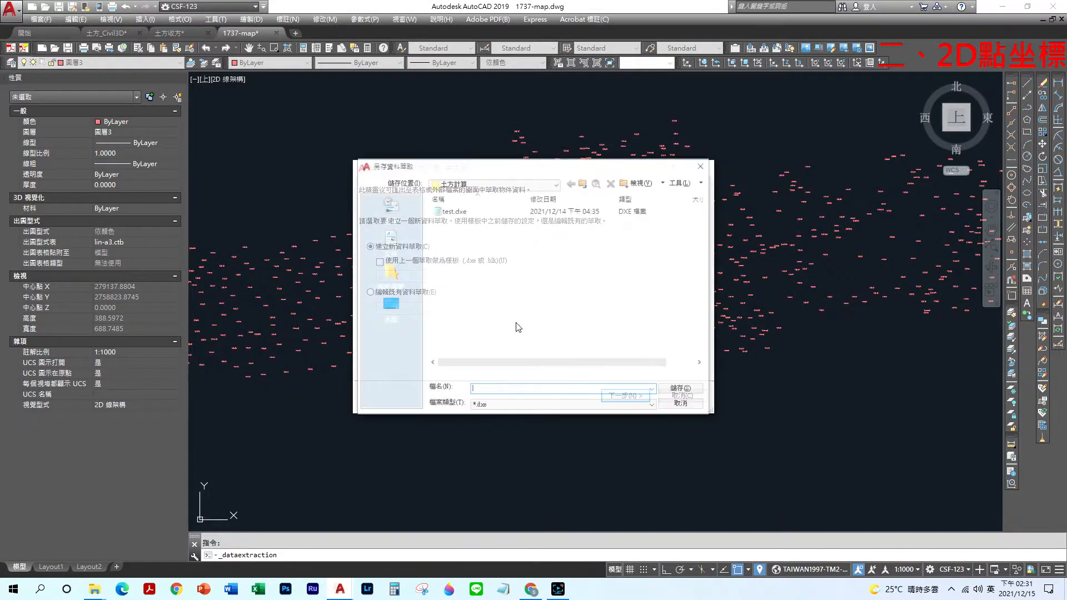
{"action": "double_click", "coordinate": [453, 210]}
{"action": "left_click", "coordinate": [482, 318]}
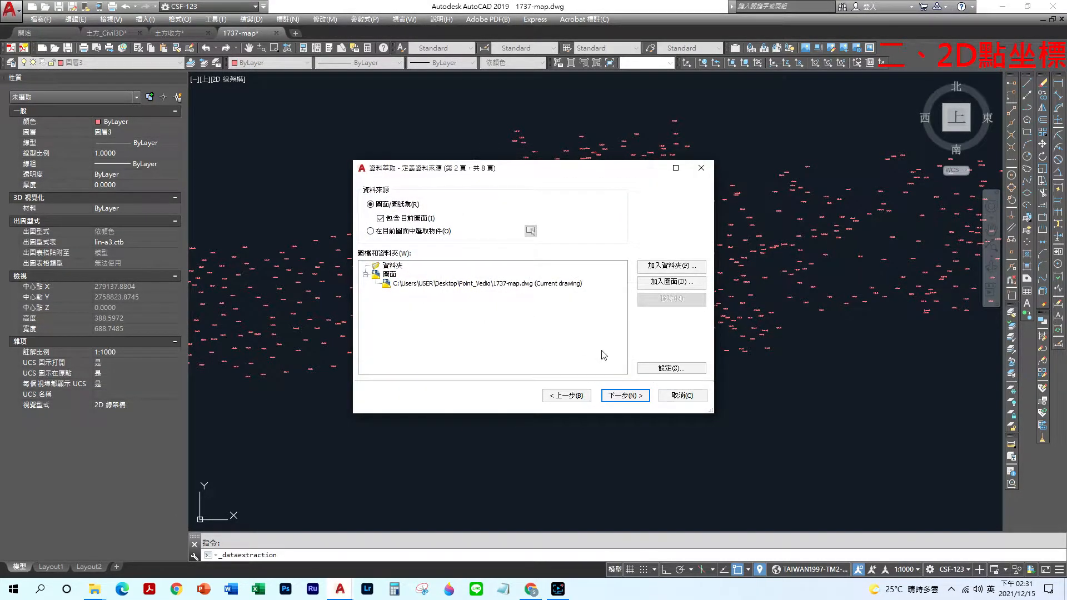
Use objects selected in the current drawing as the data source, taking the dense central cluster of elevation texts.
{"action": "left_click", "coordinate": [396, 235]}
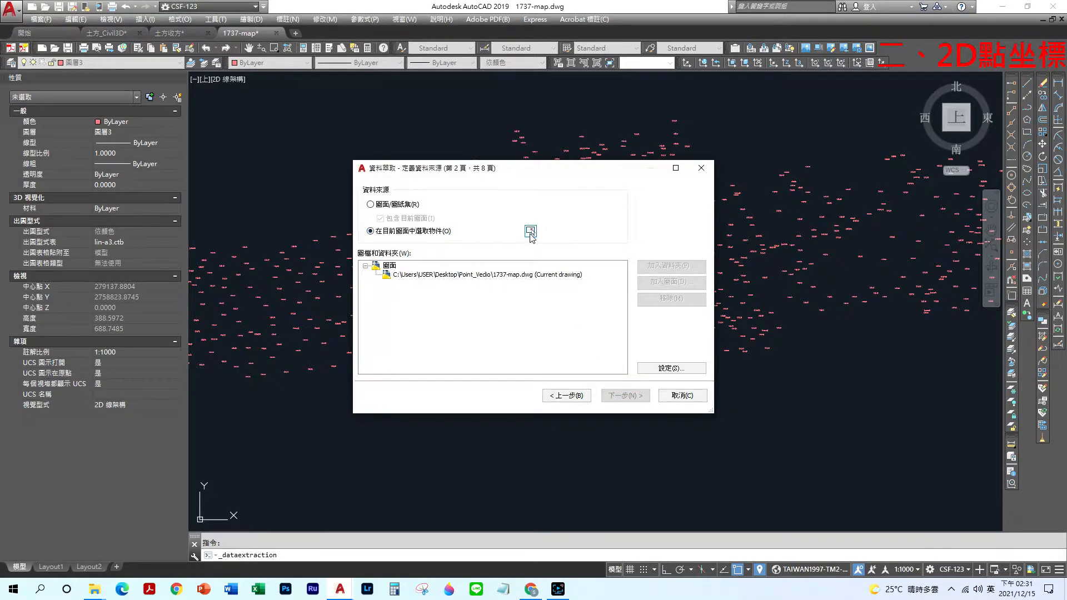
{"action": "left_click", "coordinate": [531, 230]}
{"action": "left_click", "coordinate": [407, 416]}
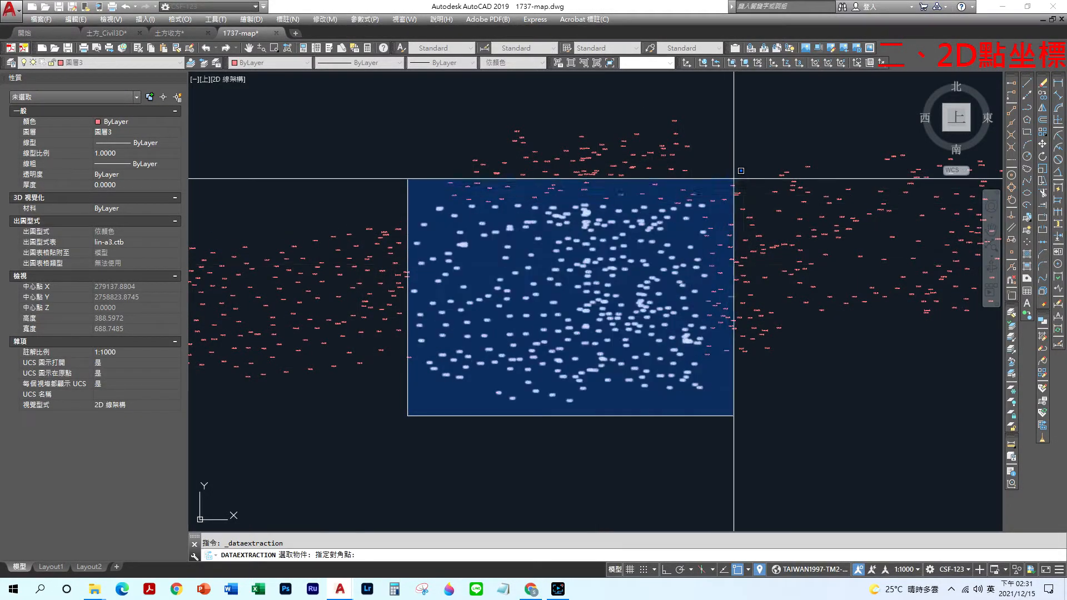
{"action": "left_click", "coordinate": [759, 116]}
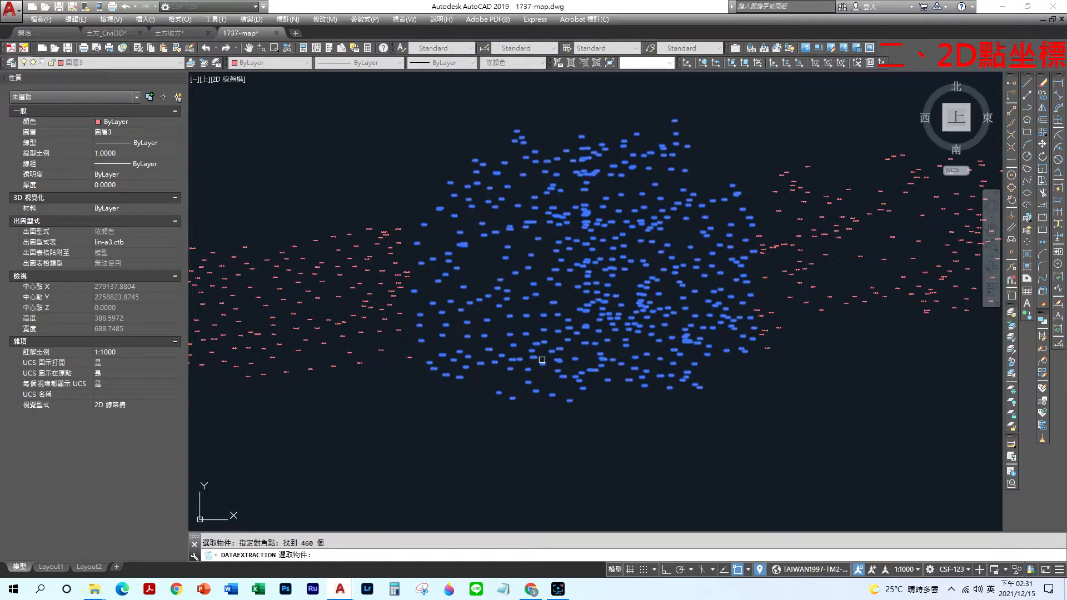
{"action": "key", "text": "Return"}
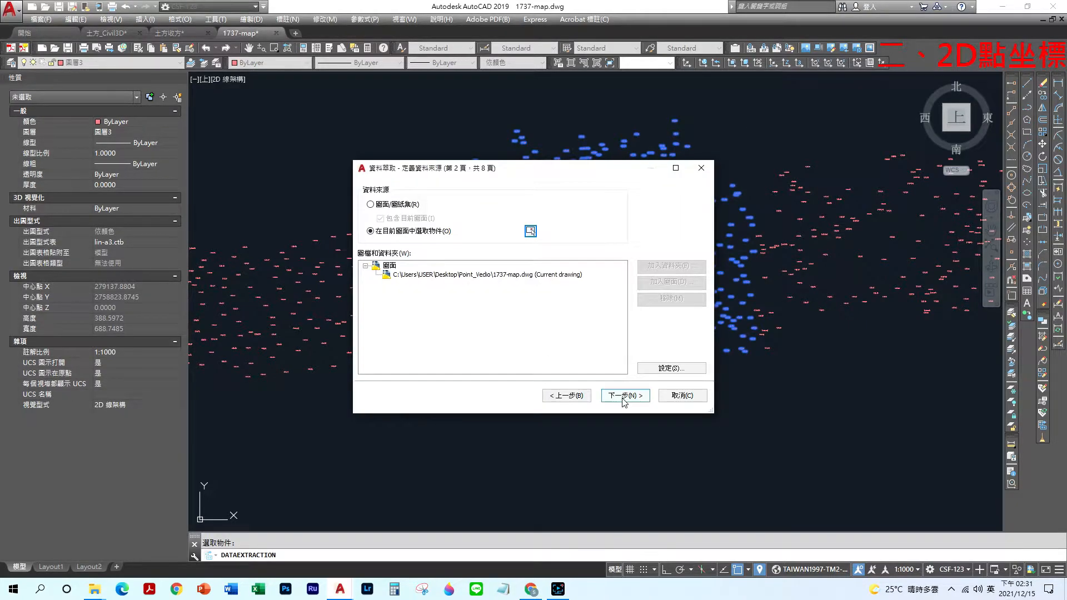
{"action": "left_click", "coordinate": [617, 395]}
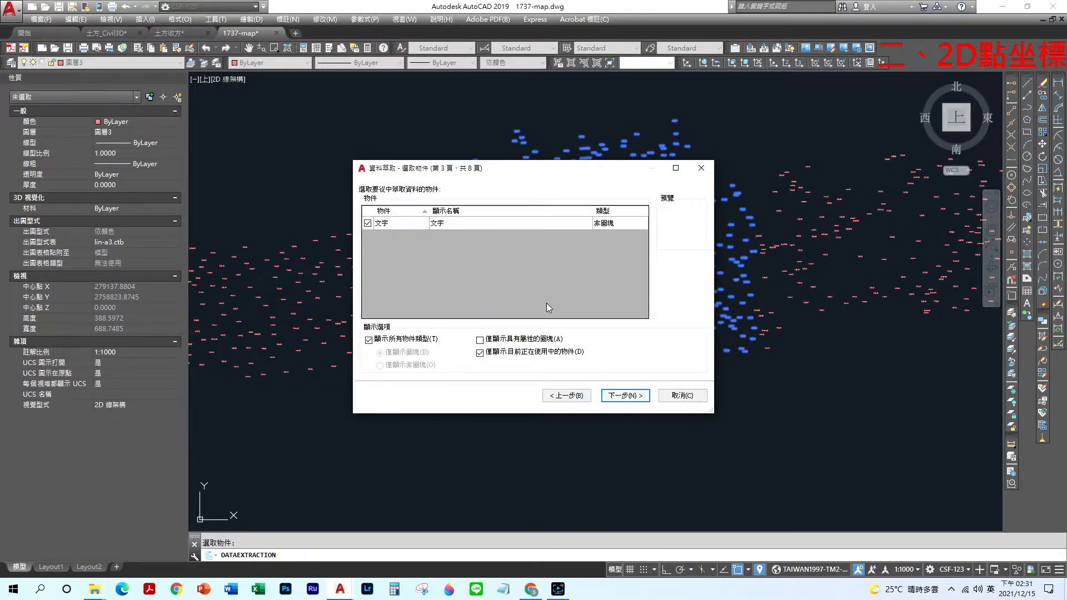
Keep the text object type and exclude the 圖面, 一般 and 3D 視覺化 property categories from the extraction.
{"action": "left_click", "coordinate": [625, 395]}
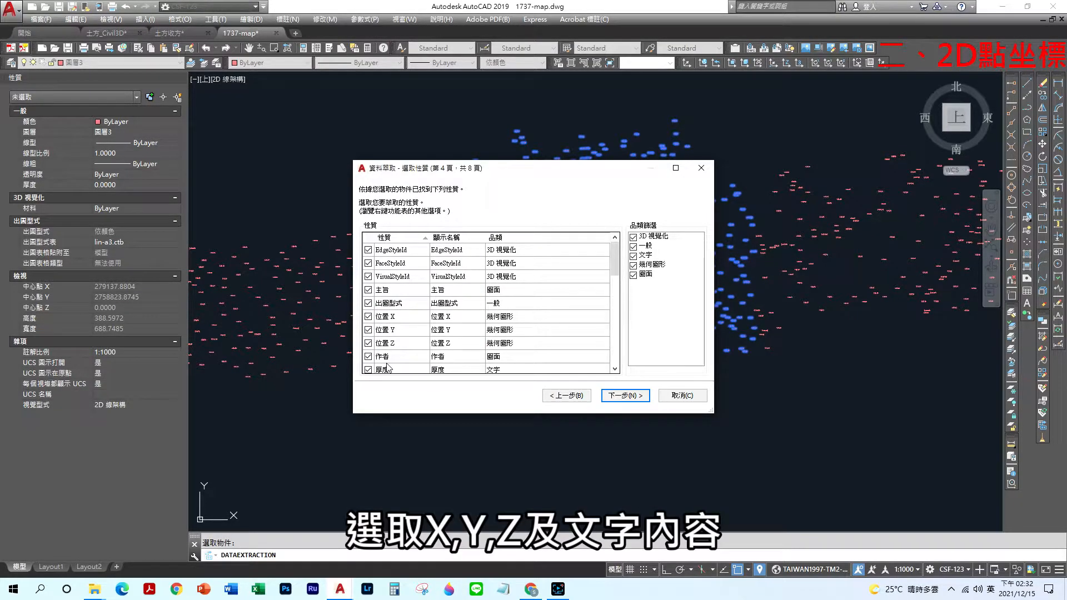
{"action": "scroll", "coordinate": [615, 267], "scroll_direction": "down", "scroll_amount": 2}
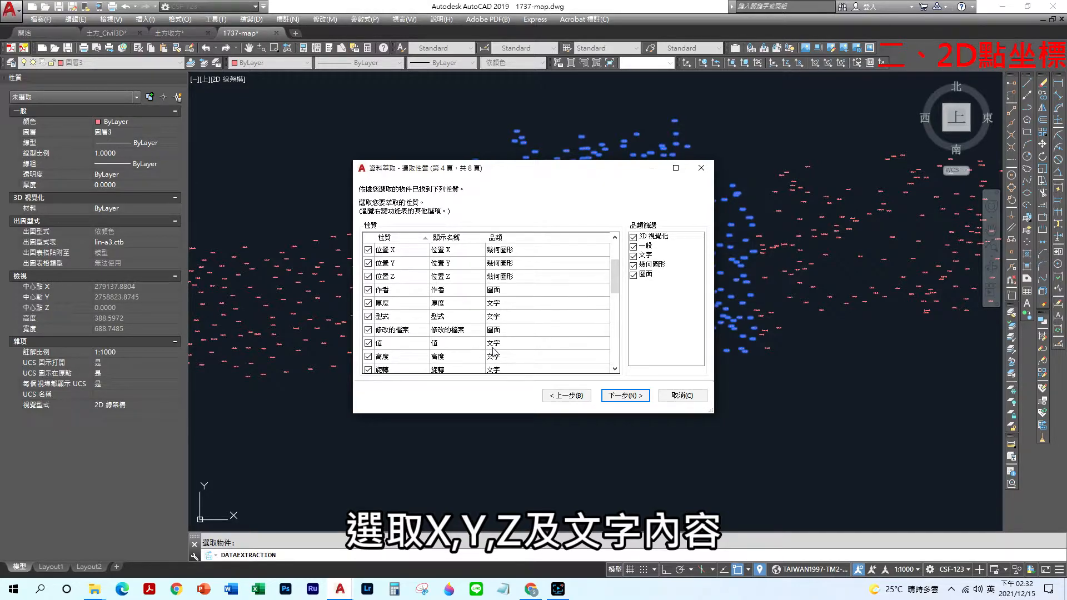
{"action": "left_click", "coordinate": [633, 275]}
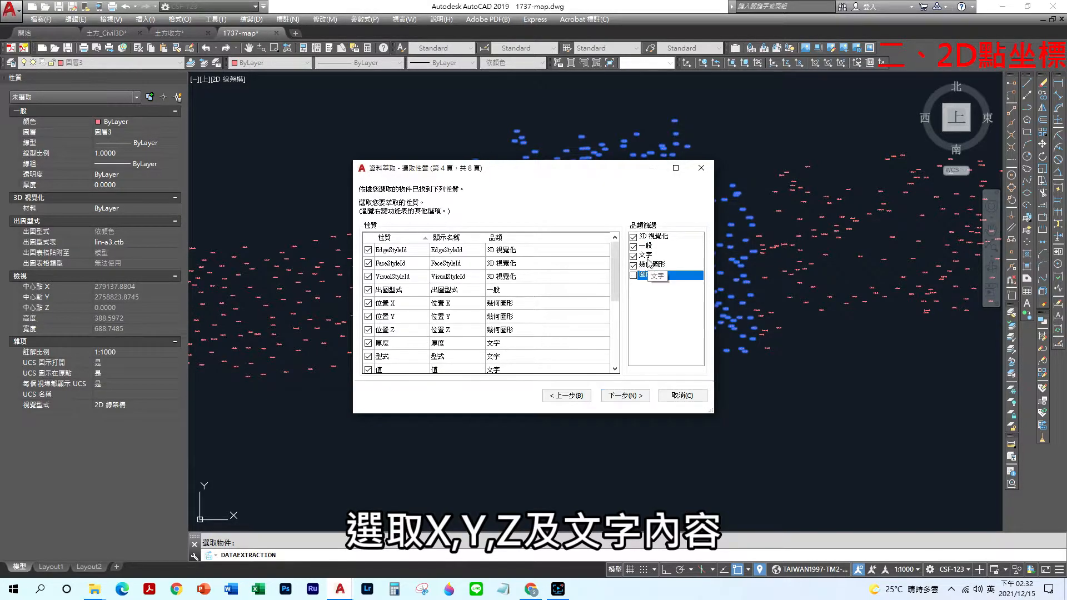
{"action": "left_click", "coordinate": [633, 246]}
{"action": "left_click", "coordinate": [633, 237]}
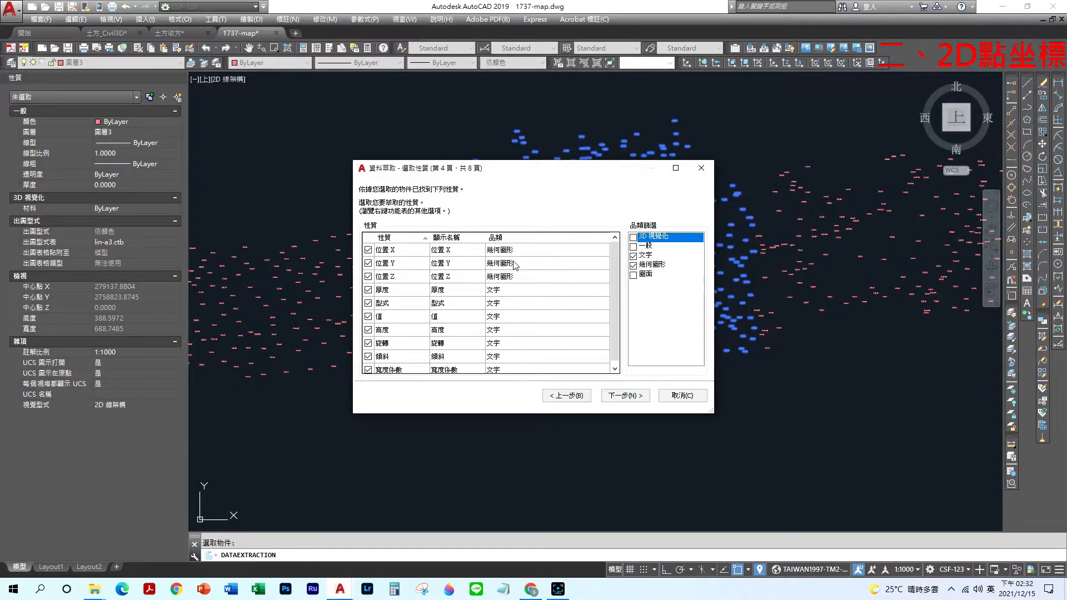
Exclude 厚度, 型式, 高度, 旋轉, 傾斜 and 寬度係數, keeping 位置 X, Y, Z and 值, and preview the extracted data.
{"action": "left_click", "coordinate": [368, 290]}
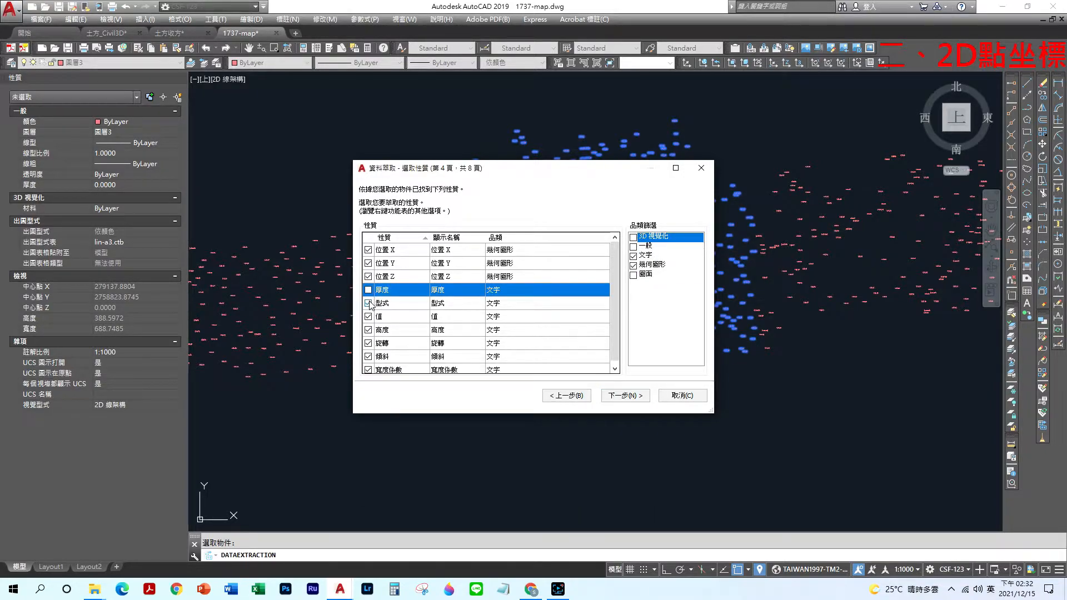
{"action": "left_click", "coordinate": [368, 302]}
{"action": "left_click", "coordinate": [368, 330]}
{"action": "left_click", "coordinate": [368, 342]}
{"action": "left_click", "coordinate": [368, 356]}
{"action": "left_click", "coordinate": [367, 370]}
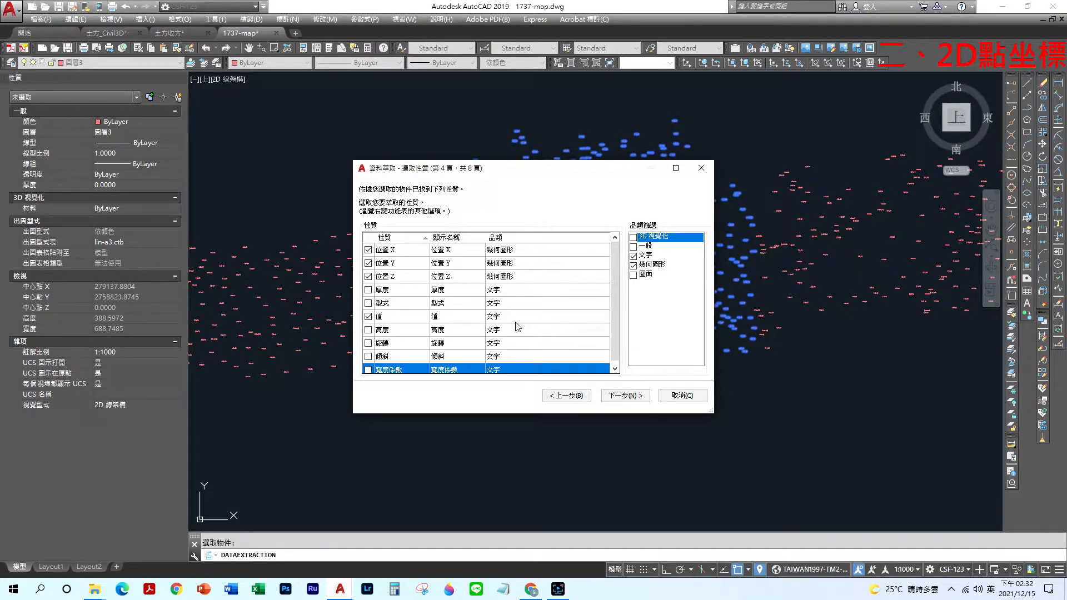
{"action": "left_click", "coordinate": [624, 396]}
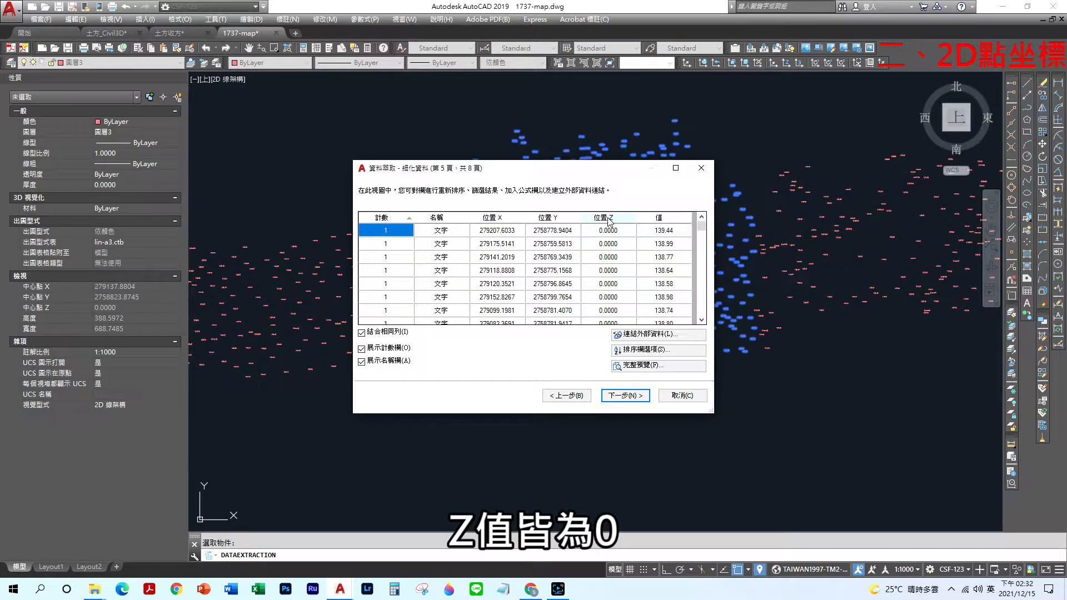
Exclude 位置 Z from the extracted properties and hide the count and name columns, leaving 位置 X, 位置 Y and 值.
{"action": "left_click", "coordinate": [566, 396]}
{"action": "left_click", "coordinate": [368, 277]}
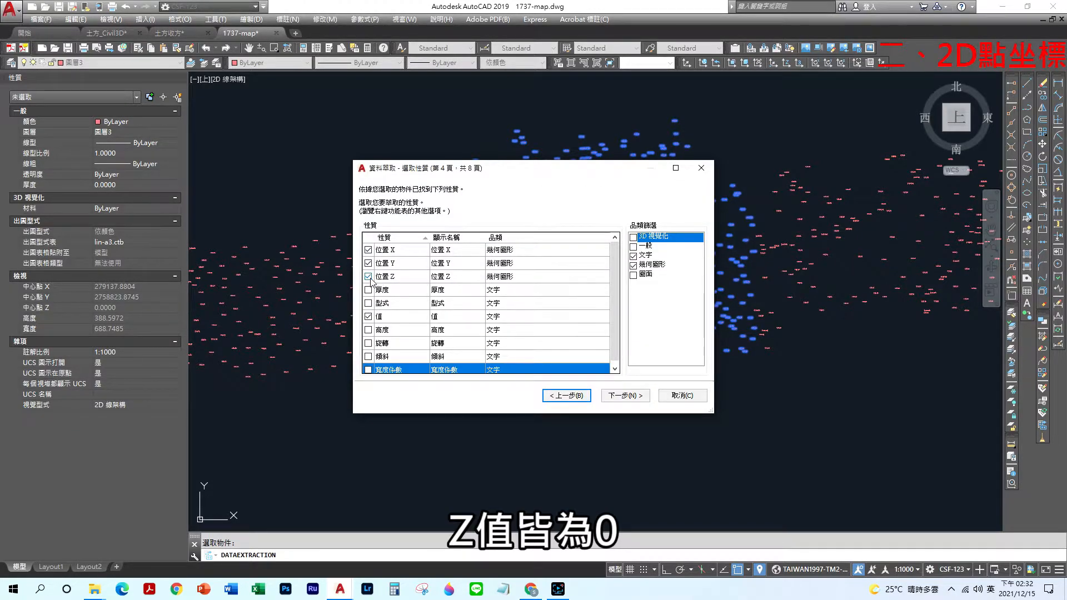
{"action": "left_click", "coordinate": [610, 395]}
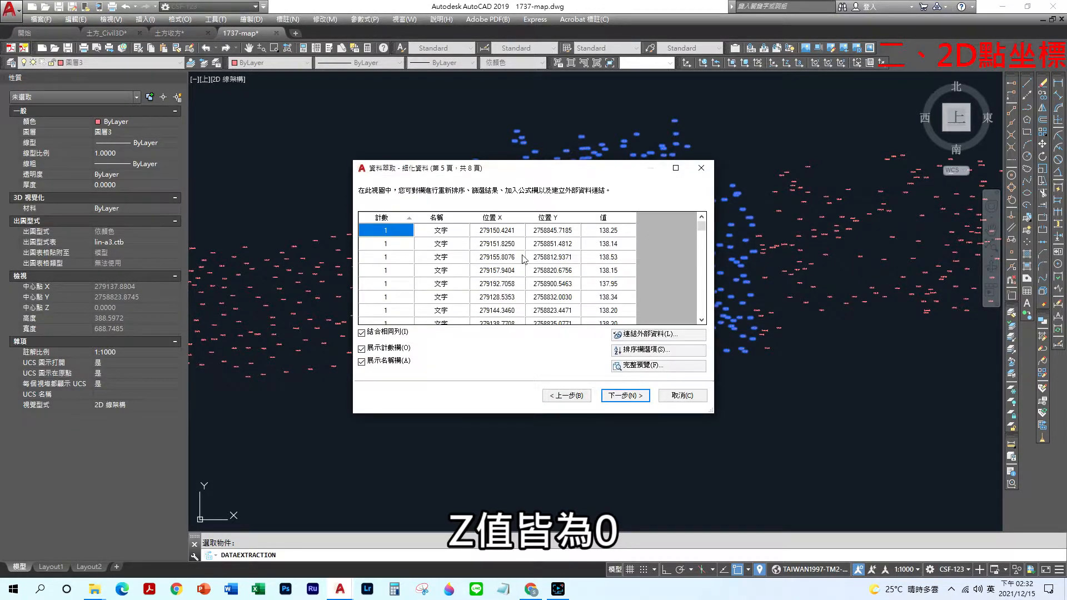
{"action": "left_click", "coordinate": [384, 349]}
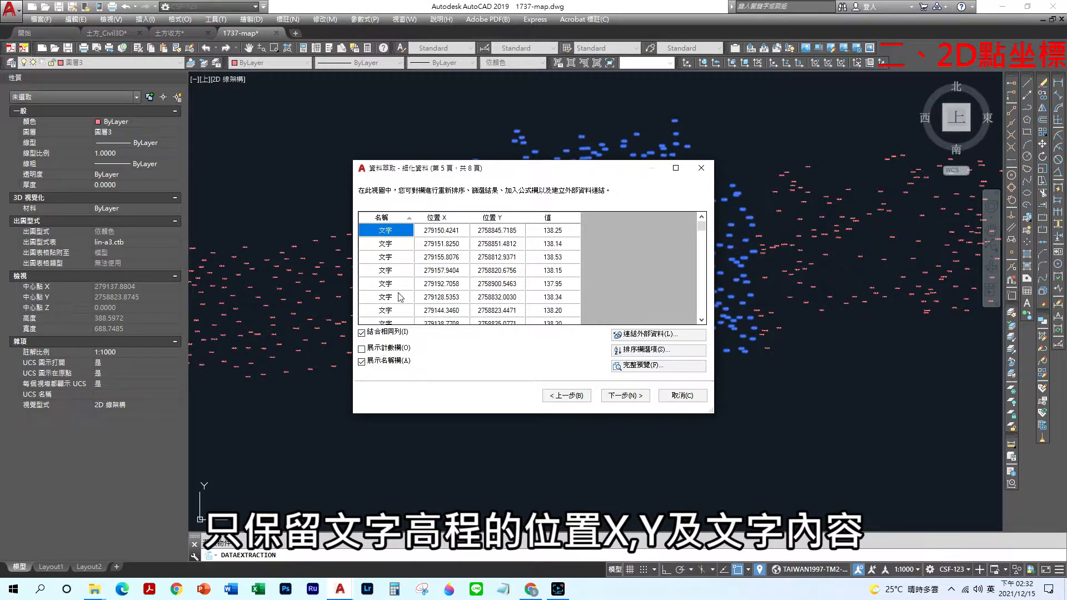
{"action": "left_click", "coordinate": [390, 364]}
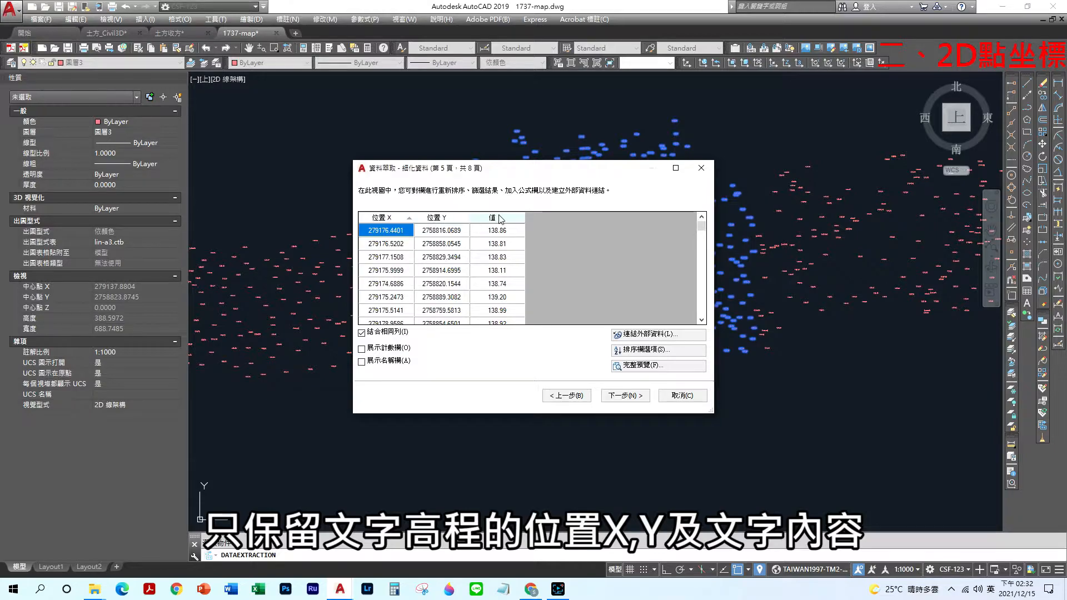
{"action": "left_click", "coordinate": [623, 395]}
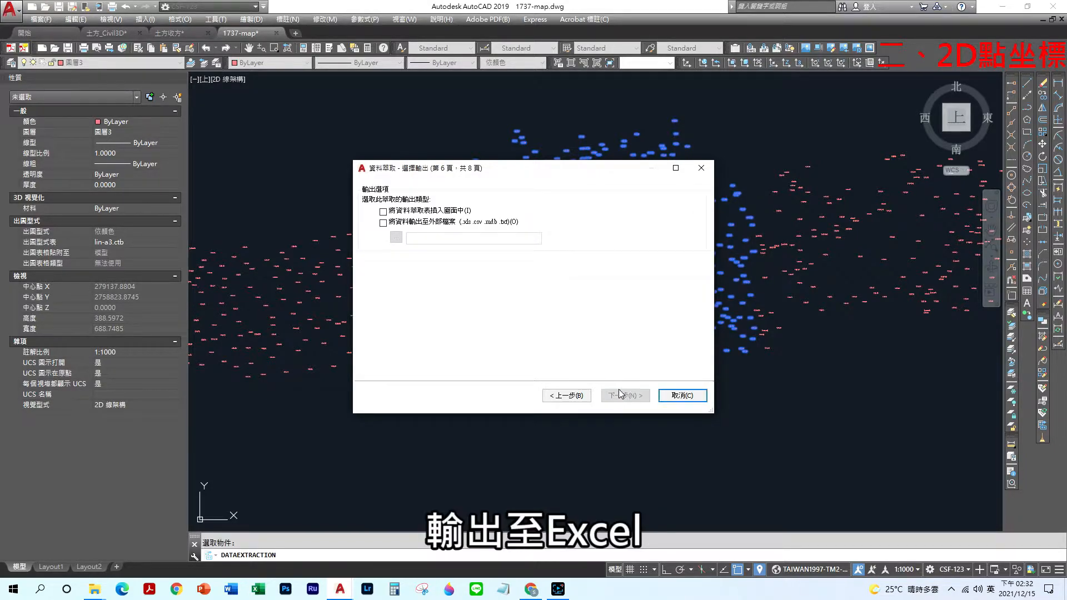
Set the extraction to output to the external file 1737-map.xls in the desktop folder Point_Vedio and proceed to the final page.
{"action": "left_click", "coordinate": [411, 223]}
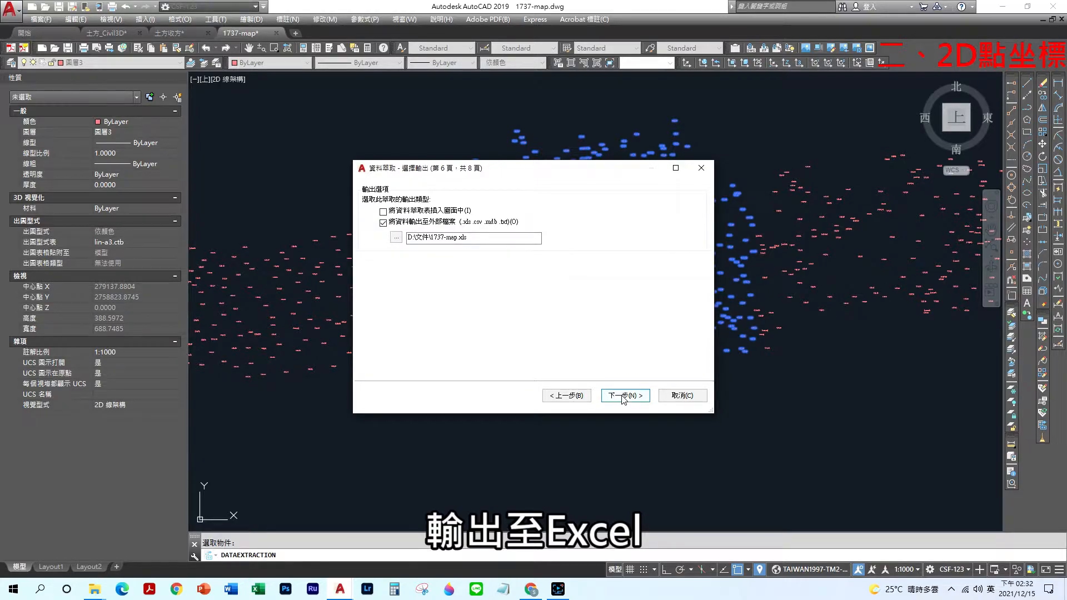
{"action": "left_click", "coordinate": [396, 238]}
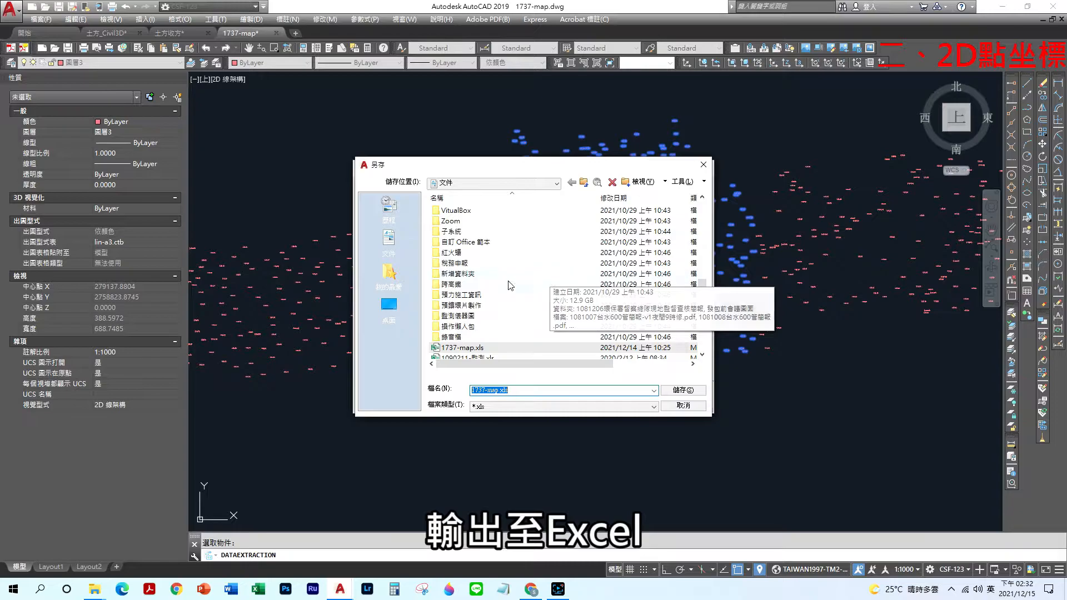
{"action": "left_click", "coordinate": [392, 307]}
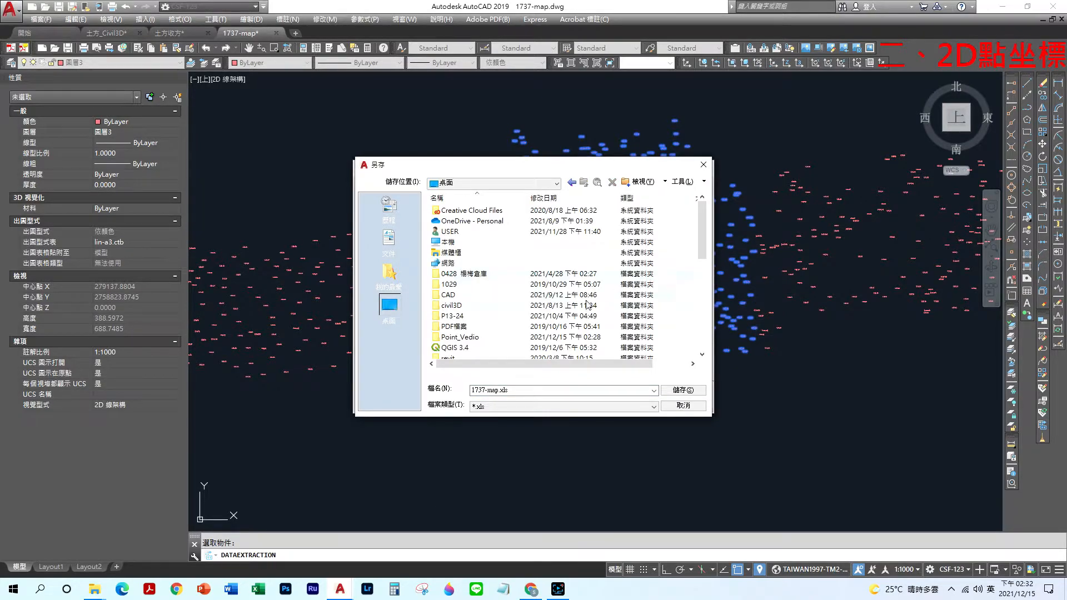
{"action": "double_click", "coordinate": [477, 339]}
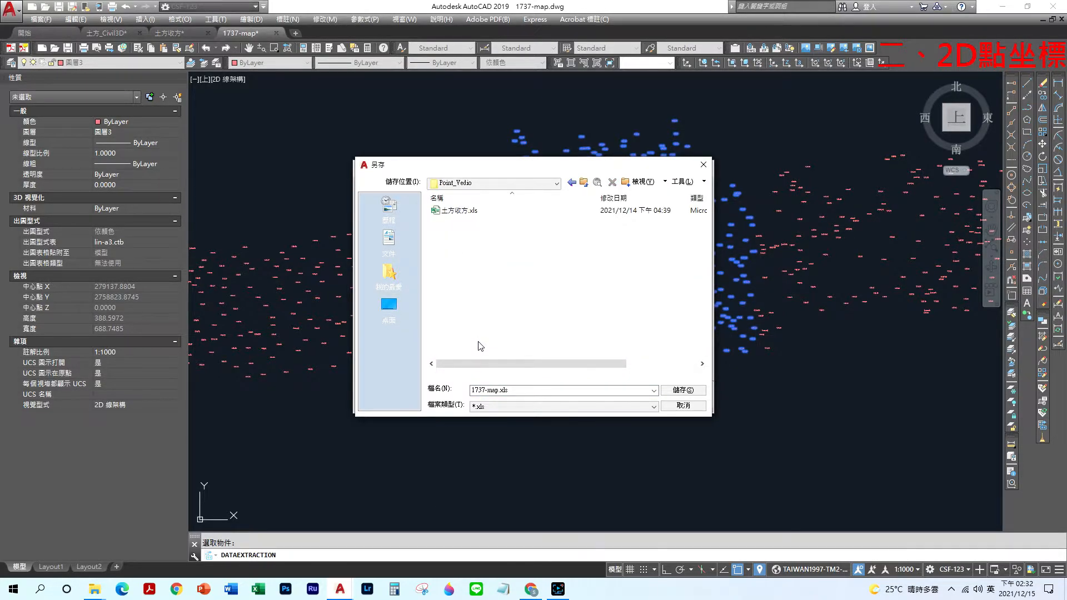
{"action": "left_click", "coordinate": [682, 390]}
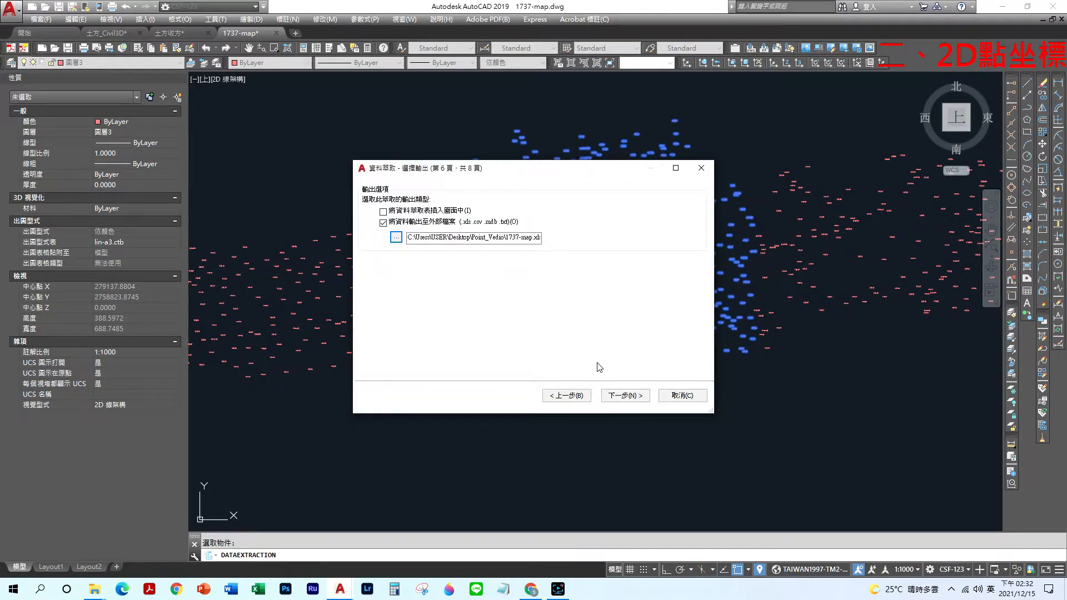
{"action": "left_click", "coordinate": [625, 395]}
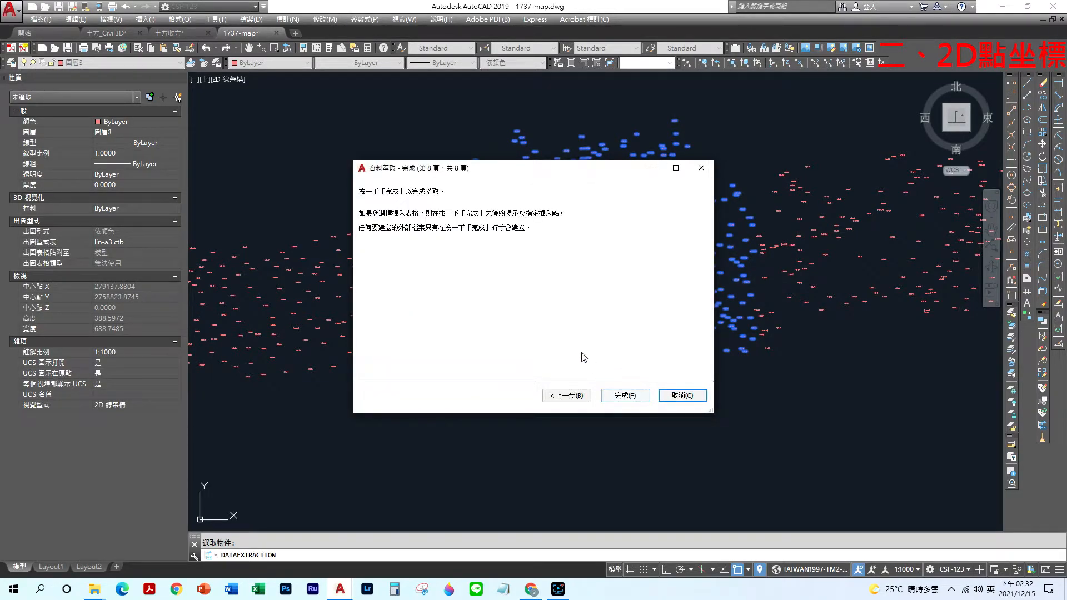
Finish the data extraction to create 1737-map.xls, and close one of the two open 4.0 folder windows.
{"action": "left_click", "coordinate": [623, 395]}
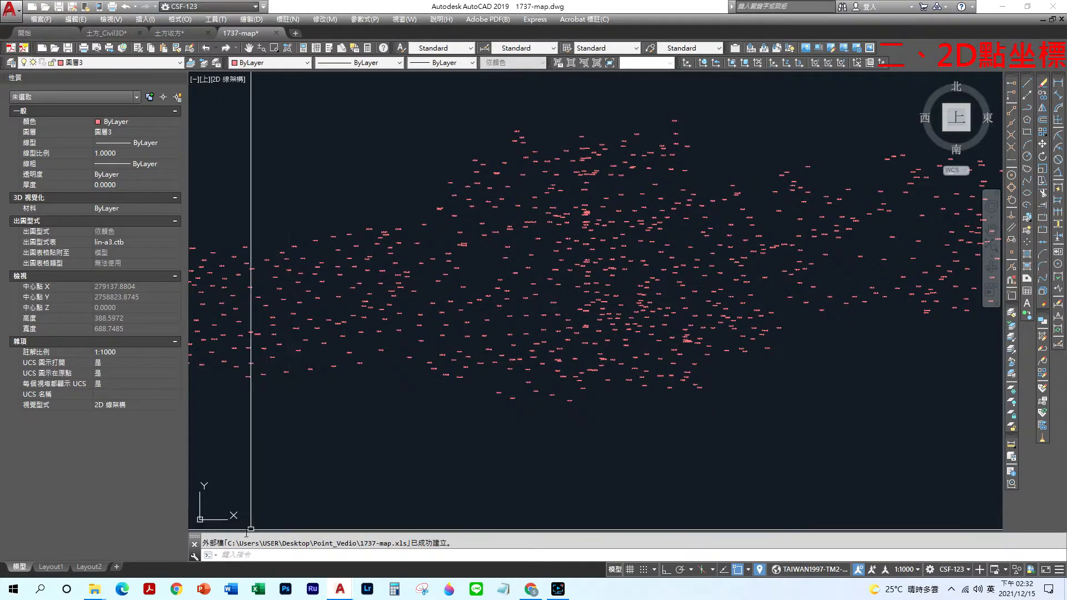
{"action": "mouse_move", "coordinate": [95, 593]}
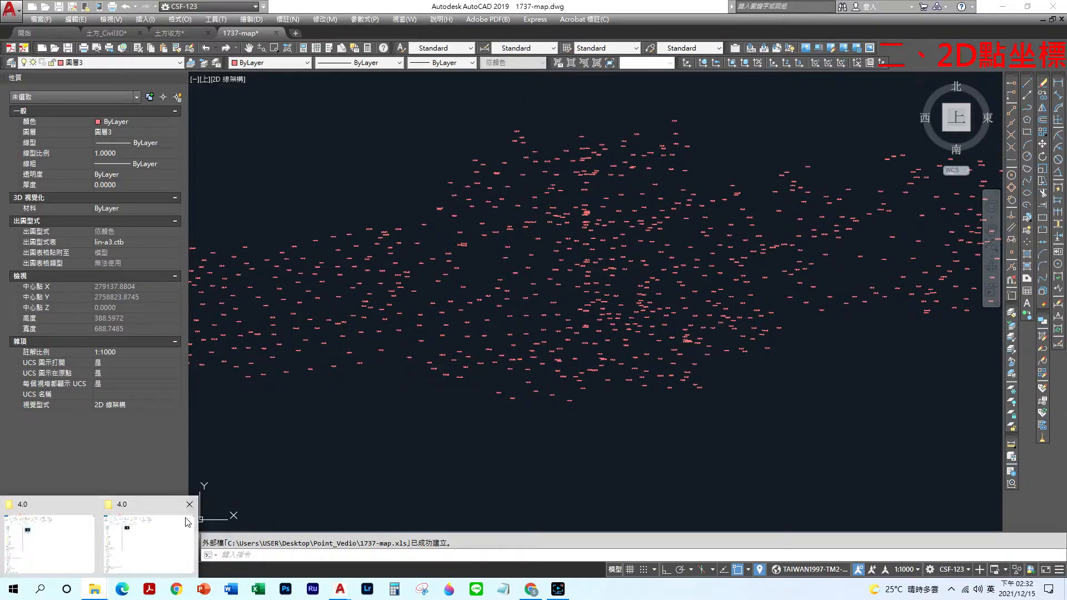
{"action": "left_click", "coordinate": [141, 533]}
{"action": "left_click", "coordinate": [189, 504]}
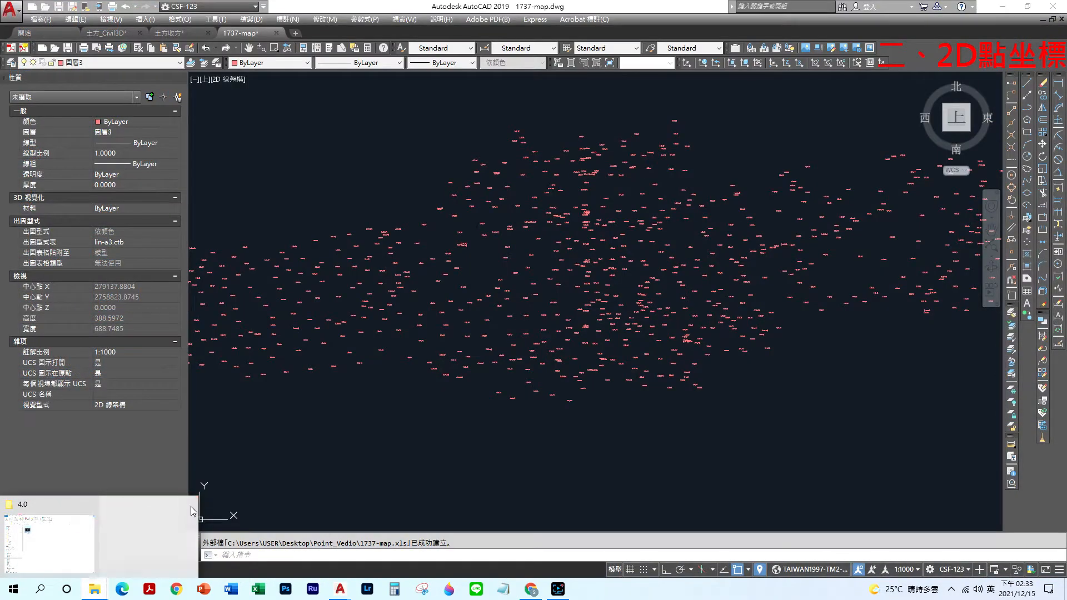
Switch to the desktop's Point_Vedio folder and open the exported 1737-map.xls in Excel.
{"action": "left_click", "coordinate": [1005, 8]}
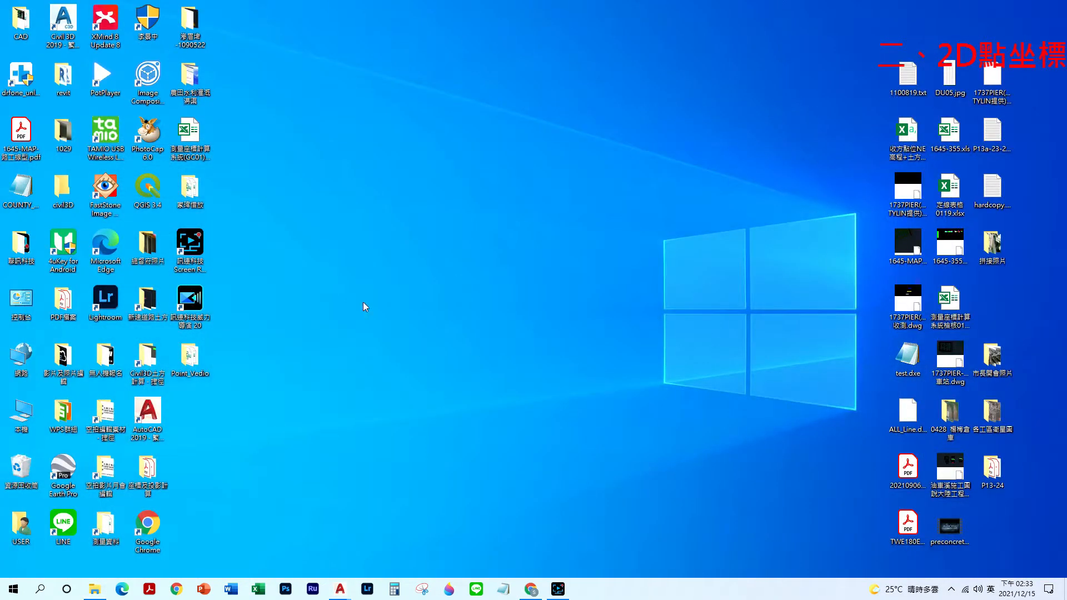
{"action": "double_click", "coordinate": [189, 362]}
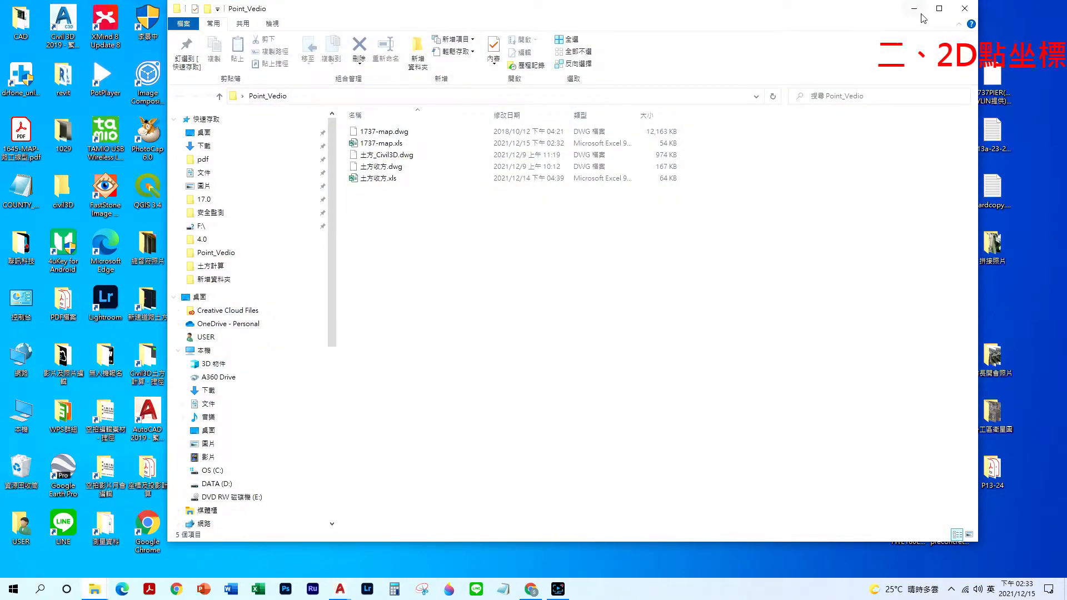
{"action": "left_click", "coordinate": [938, 9]}
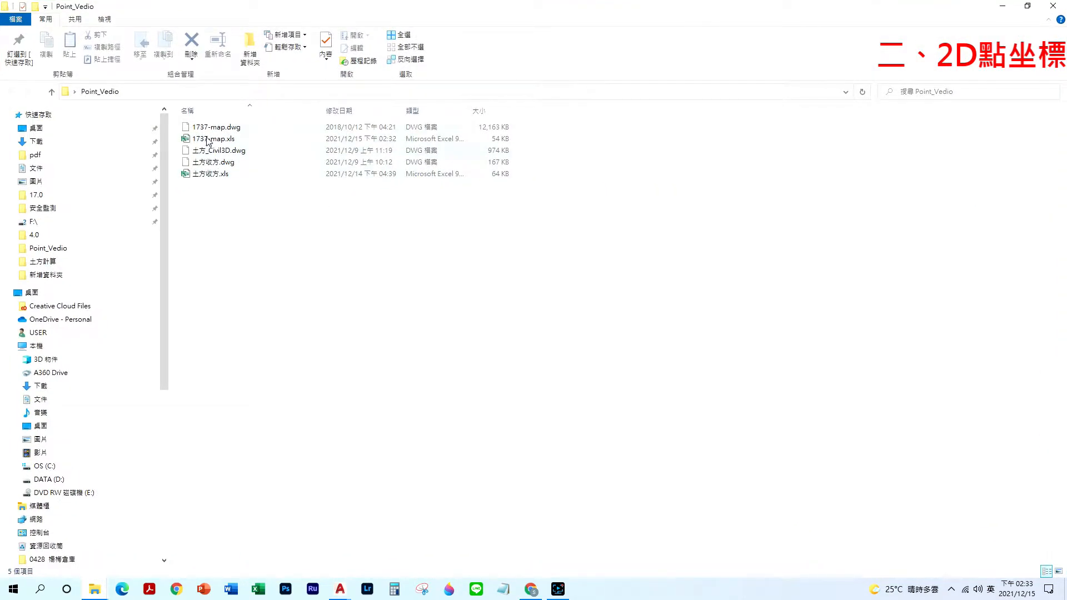
{"action": "left_click", "coordinate": [210, 140]}
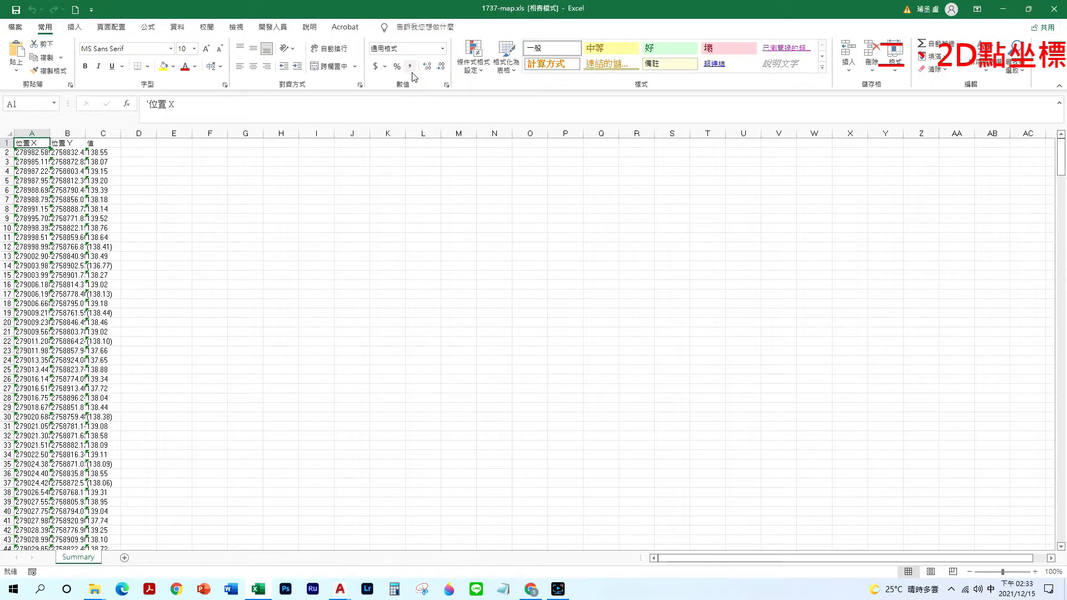
Enlarge the sheet display to 170% and auto-fit the column widths of the 位置 X, 位置 Y and 值 data.
{"action": "left_click", "coordinate": [1035, 572]}
{"action": "left_click", "coordinate": [1034, 571]}
{"action": "left_click", "coordinate": [1035, 572]}
{"action": "left_click", "coordinate": [1035, 572]}
{"action": "left_click", "coordinate": [1034, 572]}
{"action": "left_click", "coordinate": [1034, 572]}
{"action": "left_click", "coordinate": [1035, 571]}
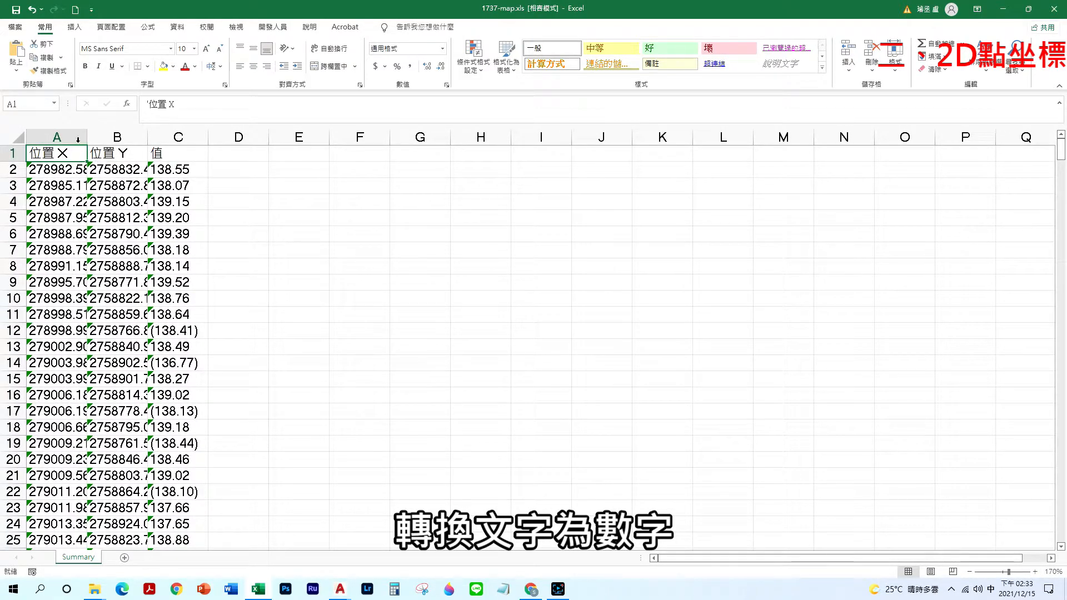
{"action": "left_click_drag", "start_coordinate": [58, 137], "coordinate": [169, 140]}
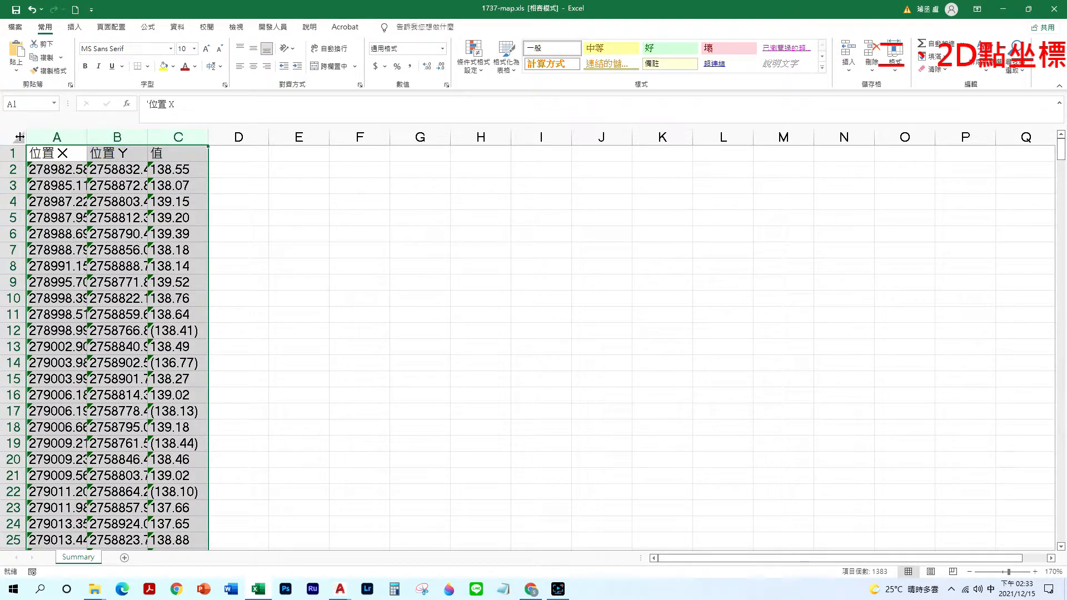
{"action": "double_click", "coordinate": [206, 137]}
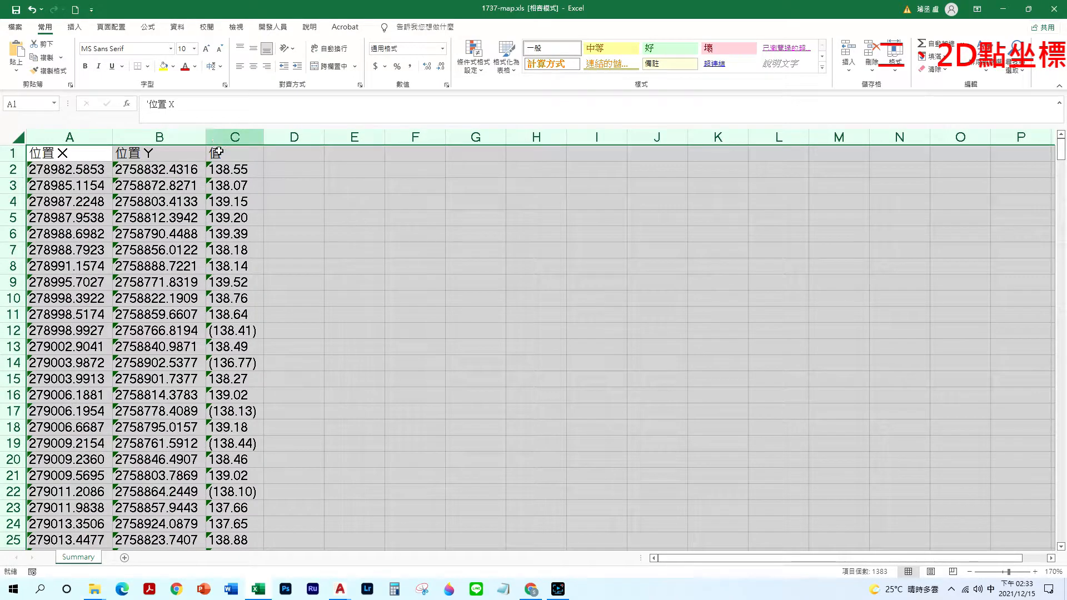
Examine the 值 column for elevations enclosed in parentheses, such as those in C12 and C14.
{"action": "left_click", "coordinate": [293, 187]}
{"action": "left_click", "coordinate": [289, 170]}
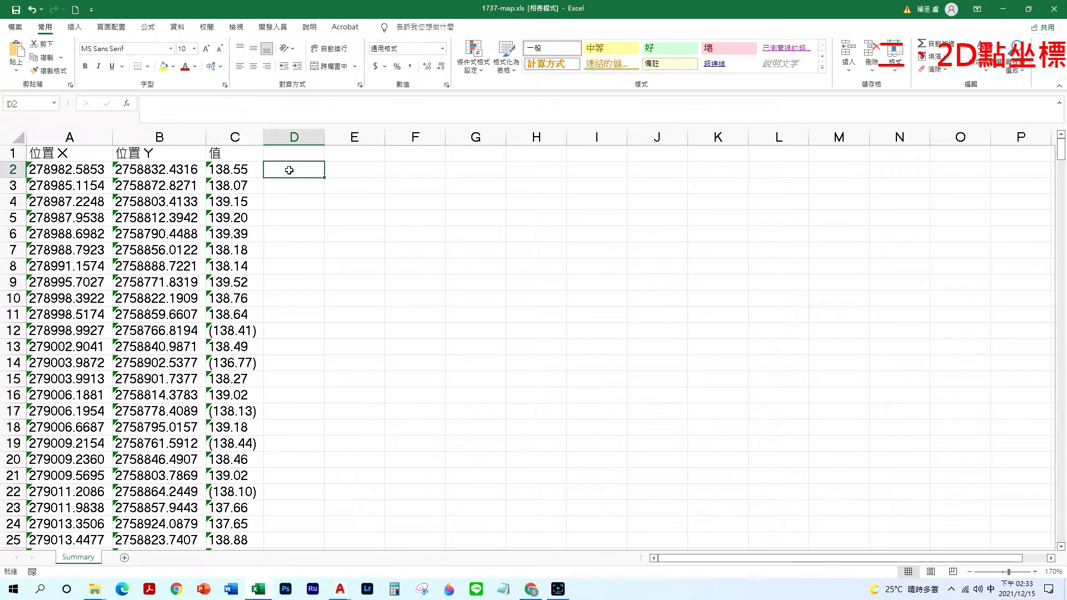
{"action": "left_click", "coordinate": [259, 169]}
{"action": "left_click", "coordinate": [253, 334]}
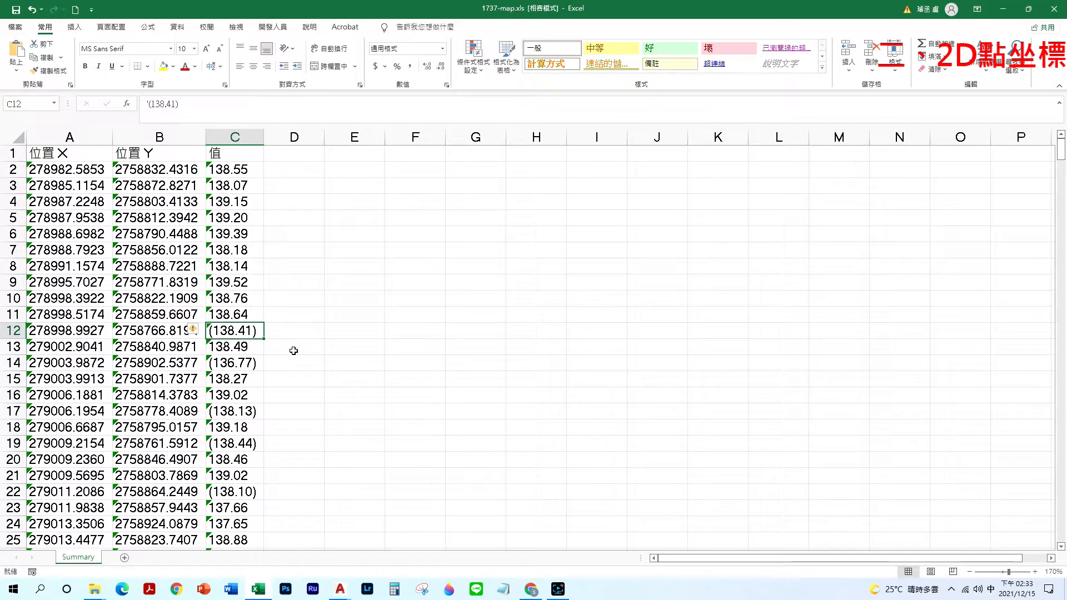
{"action": "left_click", "coordinate": [256, 367]}
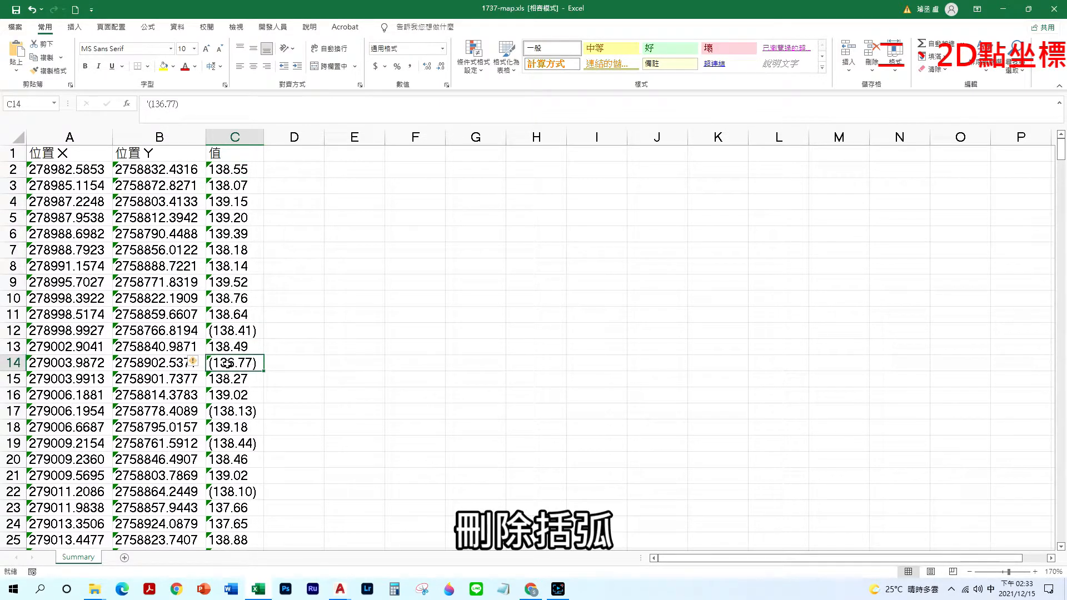
{"action": "left_click", "coordinate": [296, 172]}
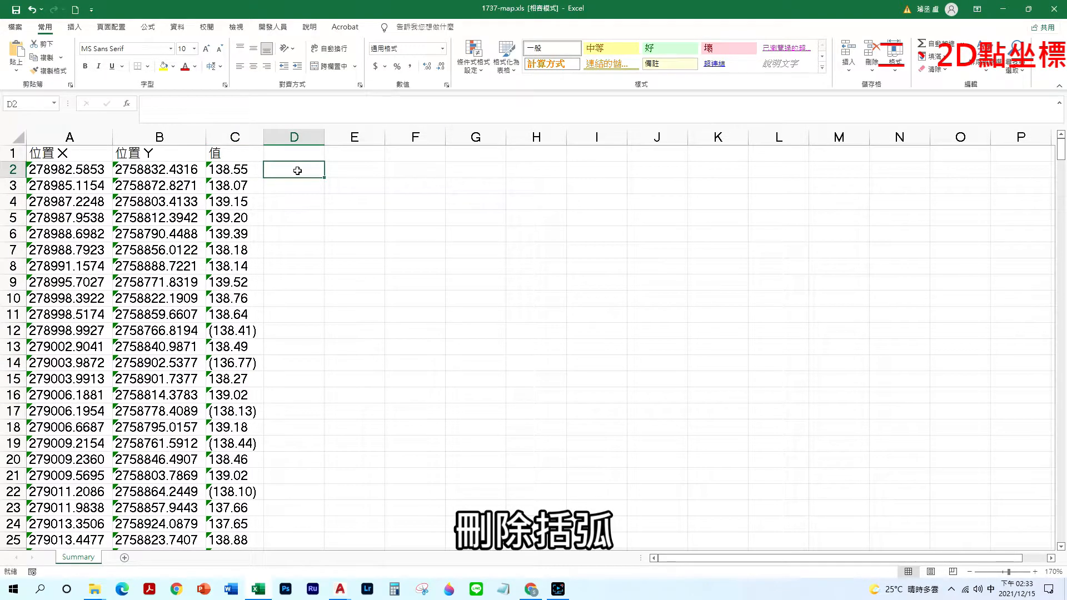
Begin an IF formula in D12 that refers to the parenthesised elevation in C12.
{"action": "left_click", "coordinate": [286, 332]}
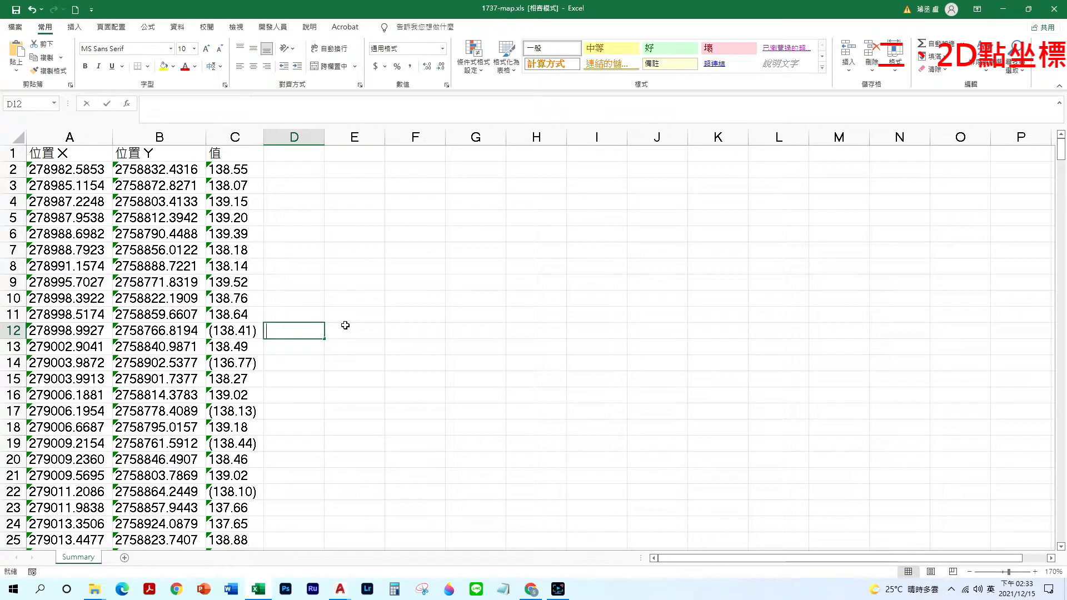
{"action": "type", "text": "=if"}
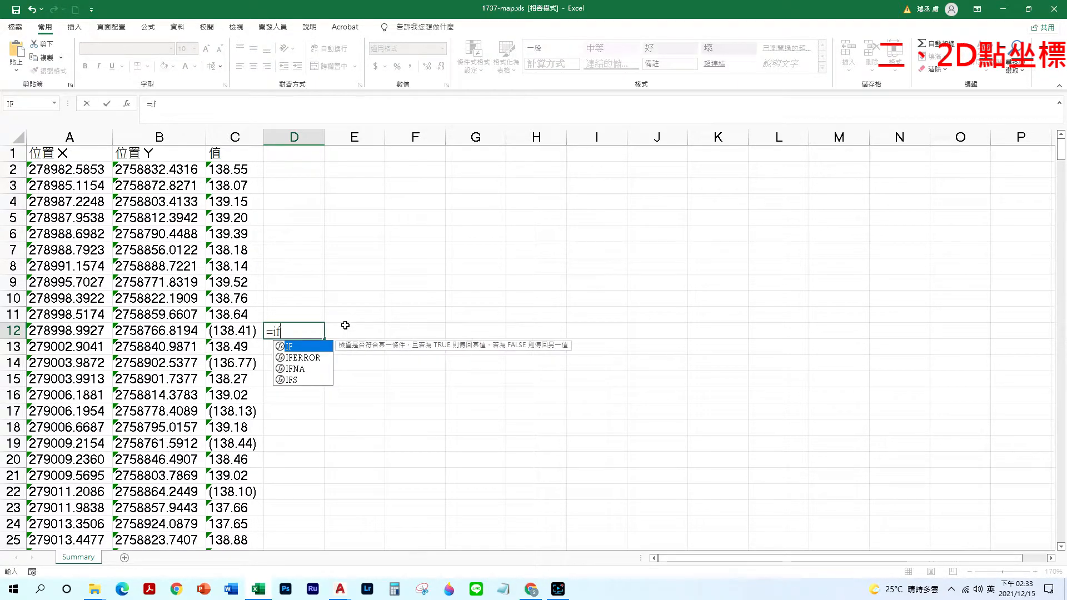
{"action": "left_click", "coordinate": [225, 329]}
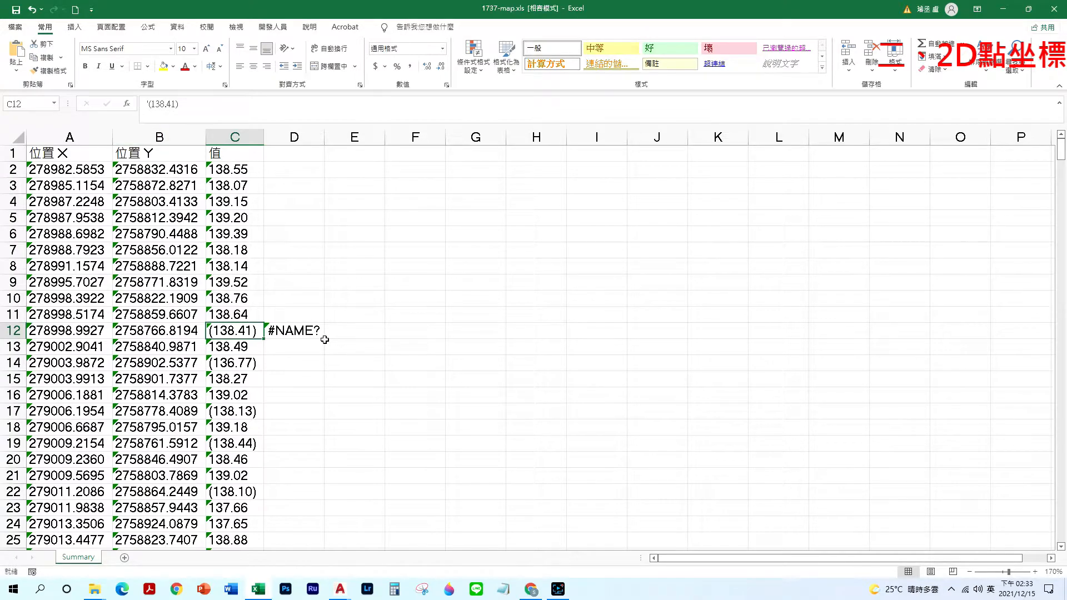
{"action": "left_click", "coordinate": [300, 332]}
{"action": "left_click", "coordinate": [176, 105]}
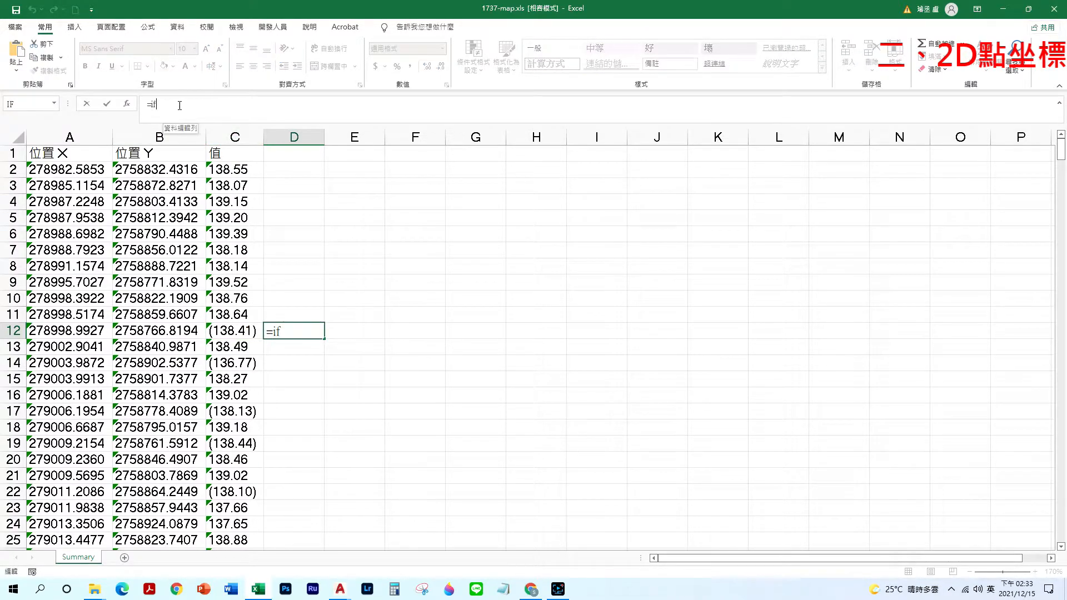
{"action": "type", "text": "("}
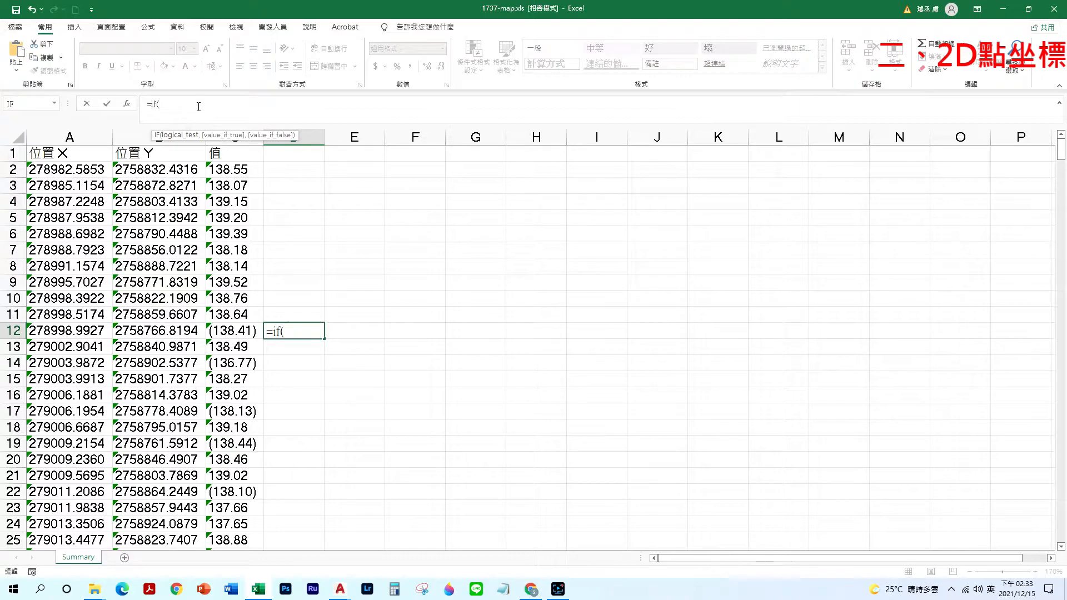
{"action": "left_click", "coordinate": [236, 331]}
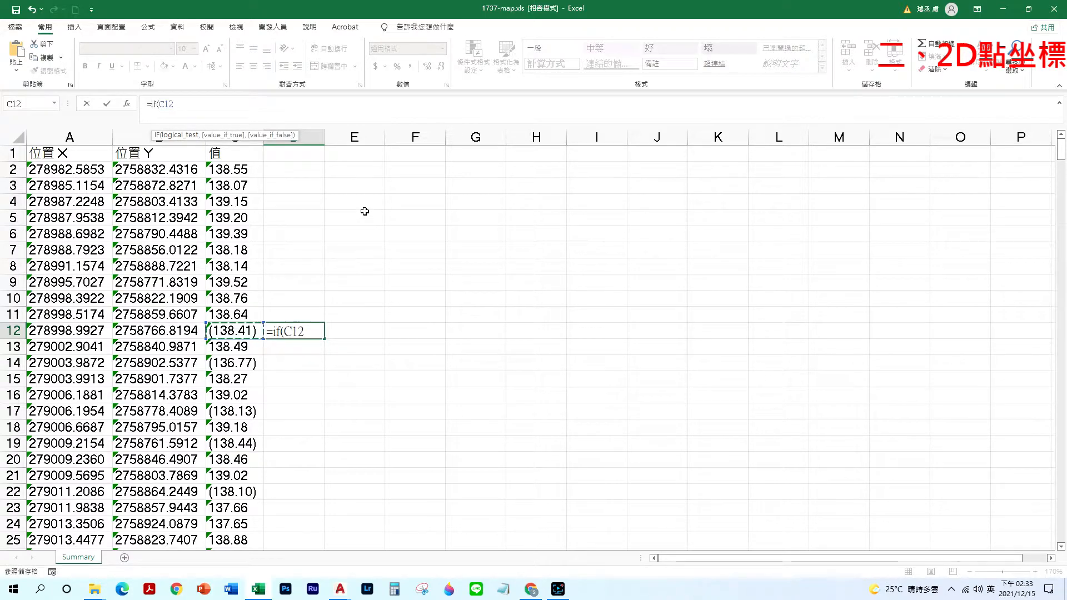
{"action": "left_click", "coordinate": [170, 104]}
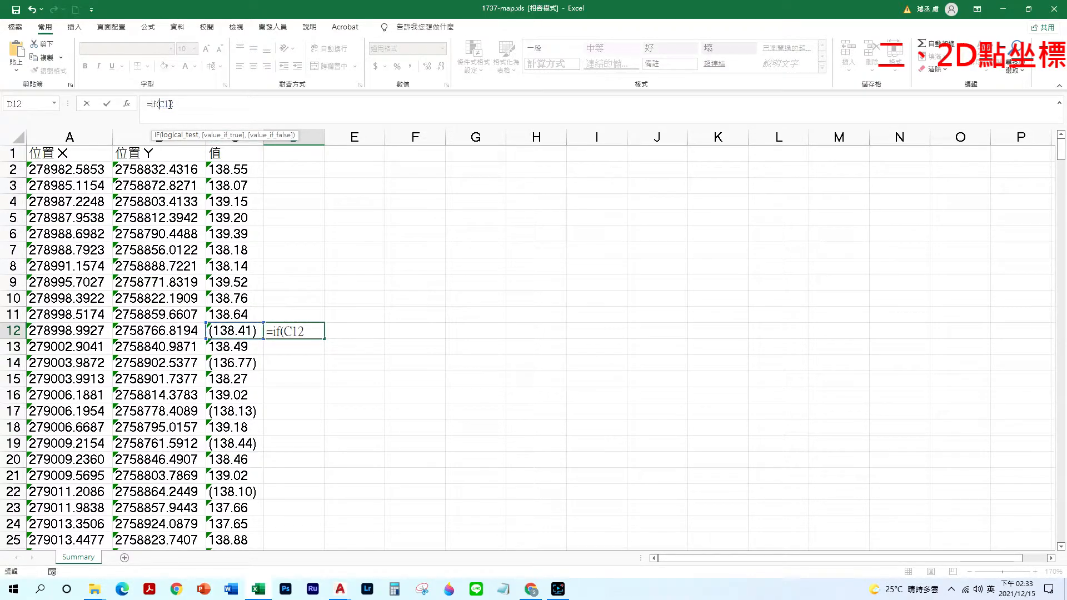
Complete the IF condition in D12 as LEFT(C12,1)="(" to test for a leading parenthesis.
{"action": "type", "text": "left"}
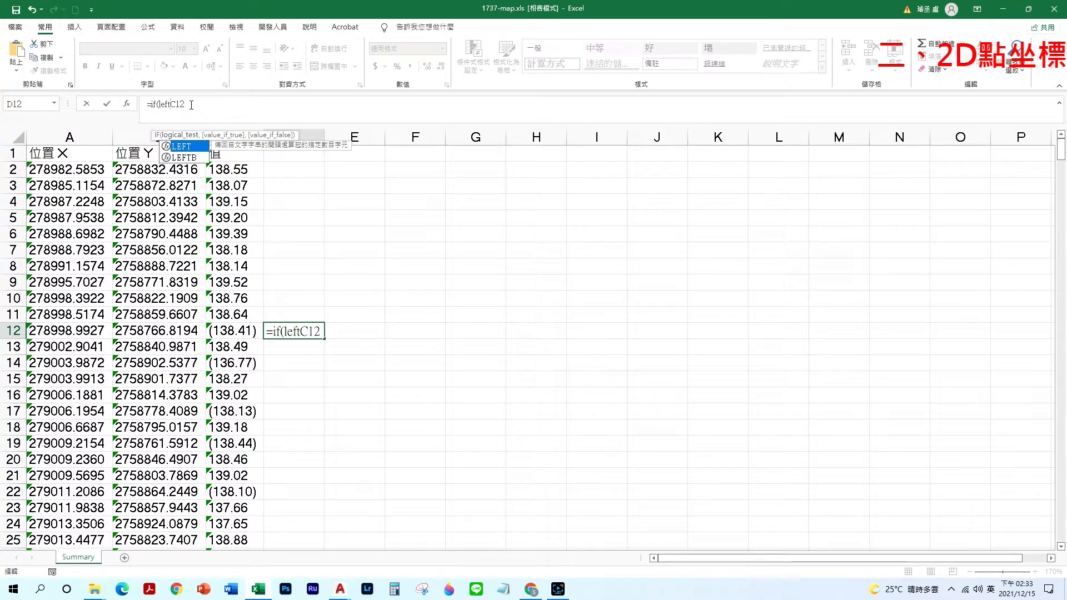
{"action": "type", "text": "("}
{"action": "left_click", "coordinate": [191, 105]}
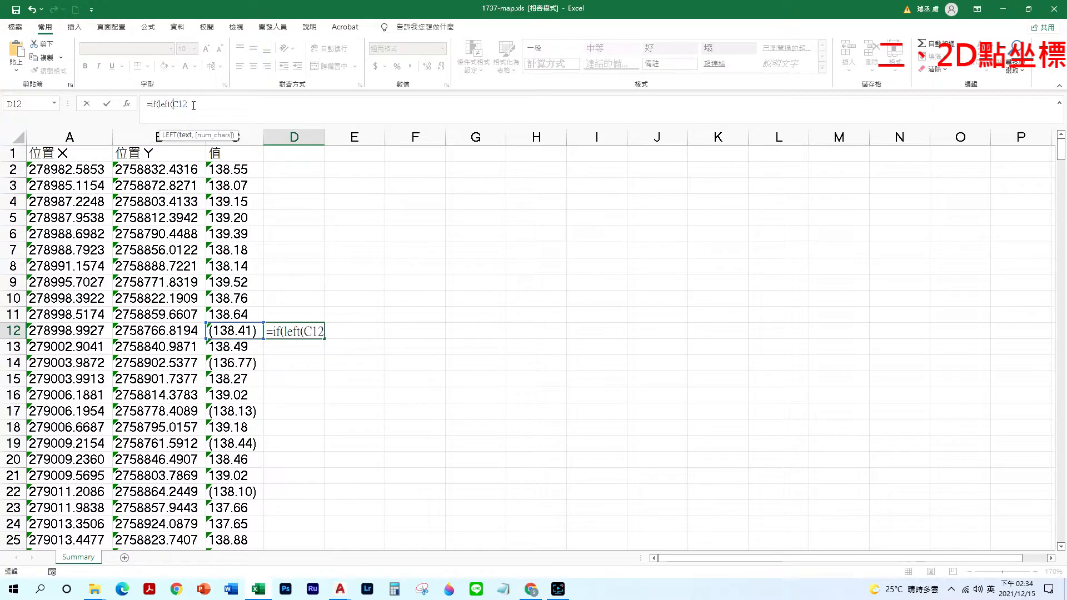
{"action": "type", "text": ",1)=\"("}
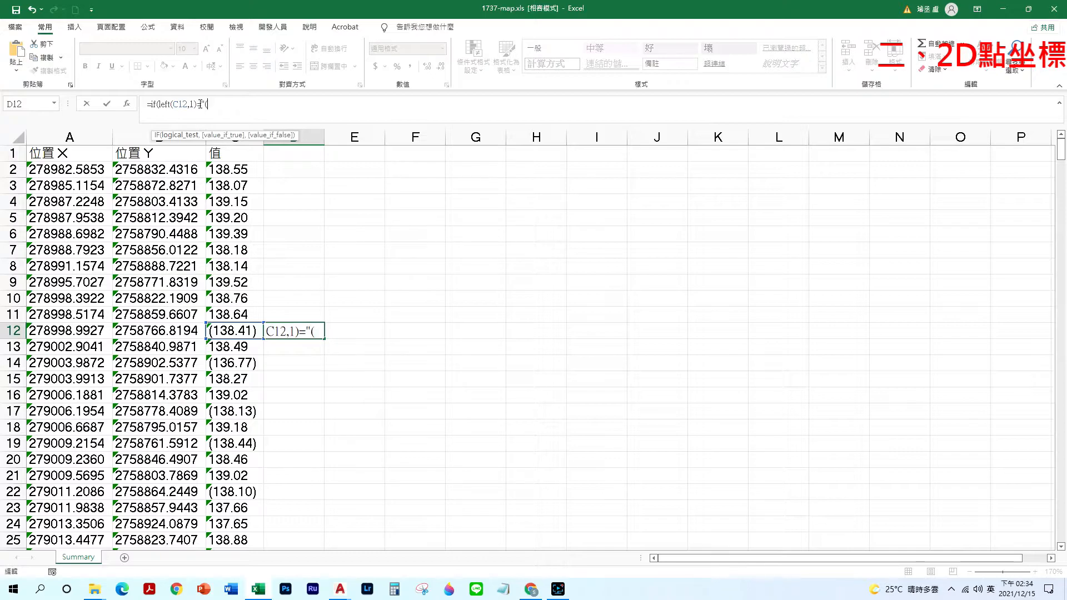
{"action": "type", "text": "\","}
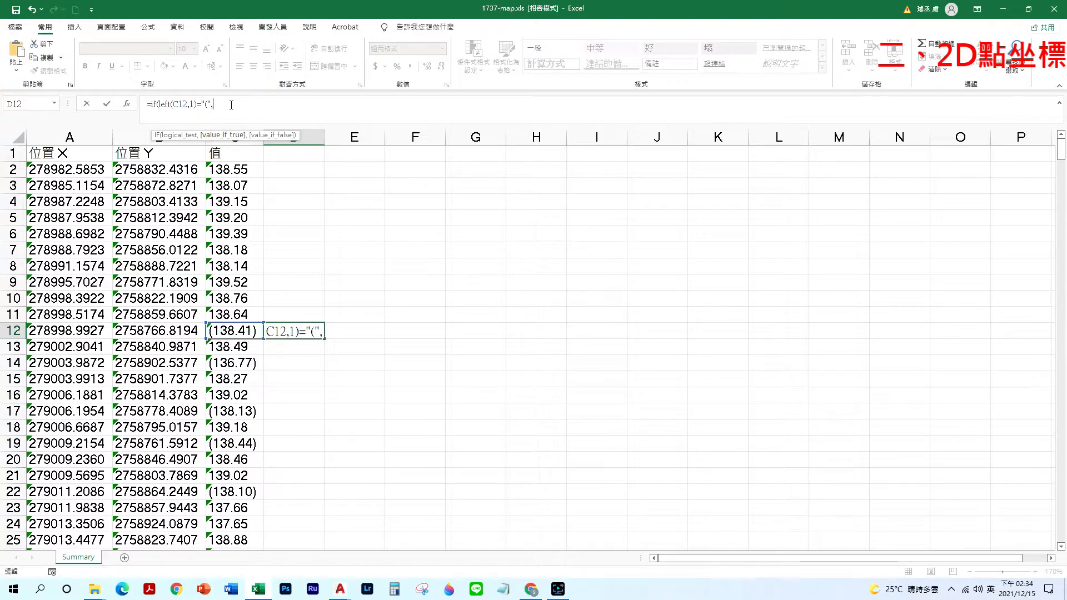
Complete the D12 formula with MID(C12,2,6) as the true result and C12 as the false result.
{"action": "type", "text": "mid"}
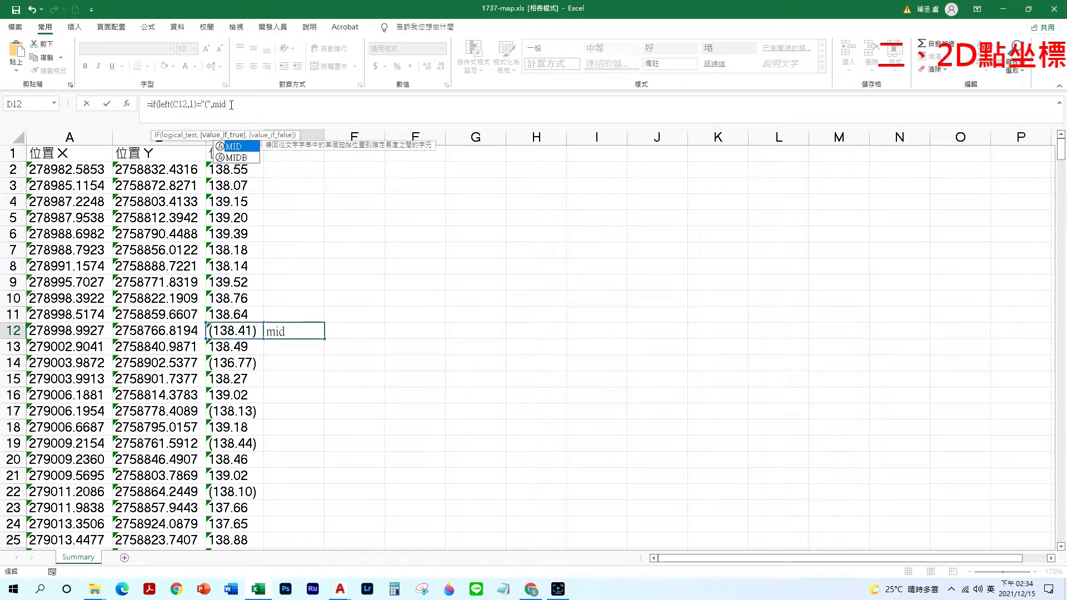
{"action": "type", "text": "("}
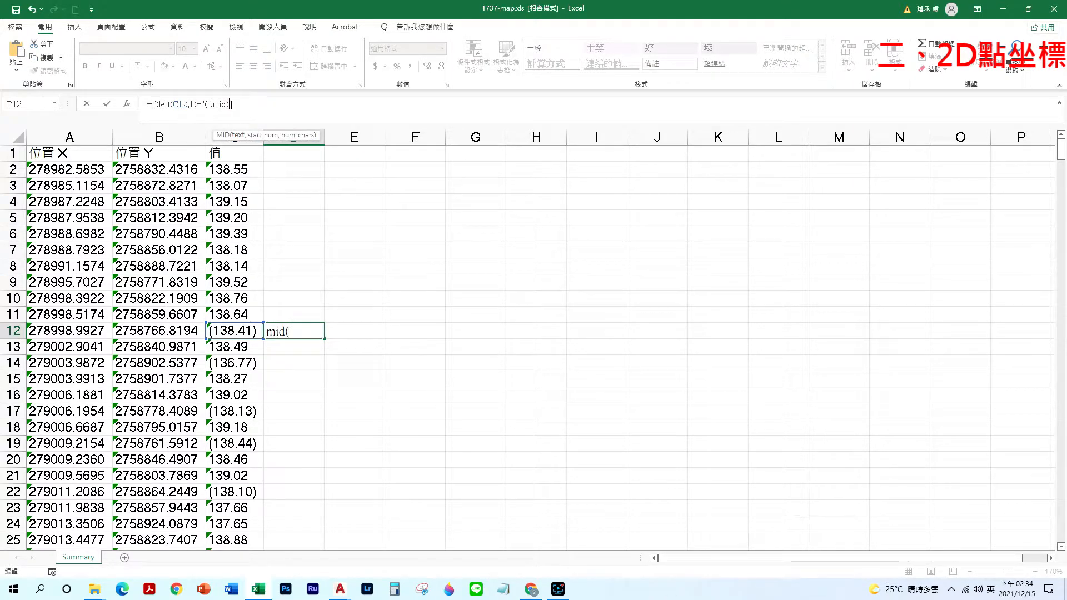
{"action": "left_click", "coordinate": [236, 331]}
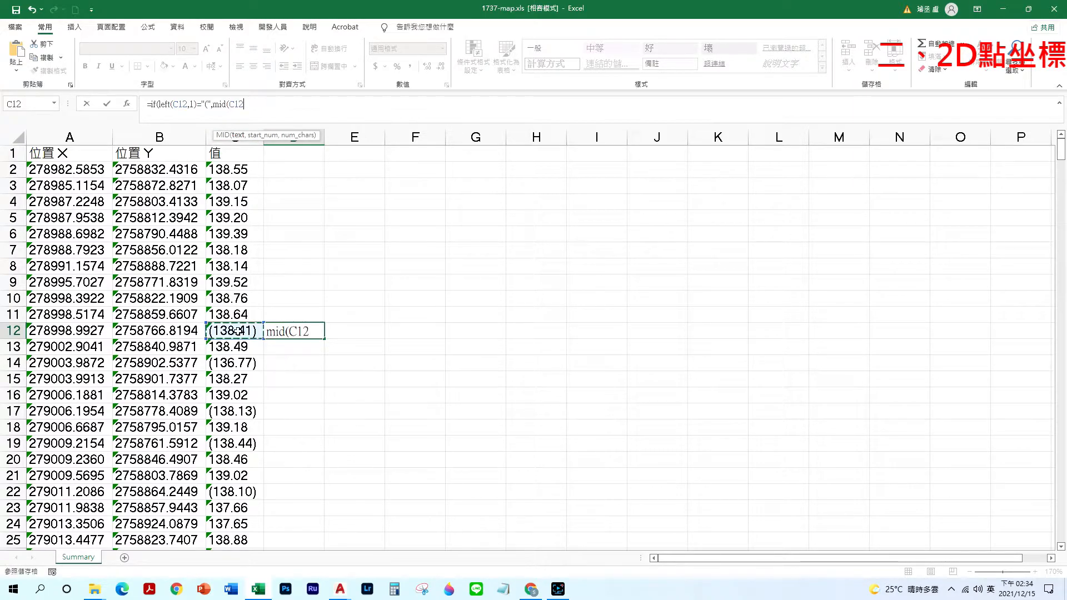
{"action": "type", "text": ",2,6"}
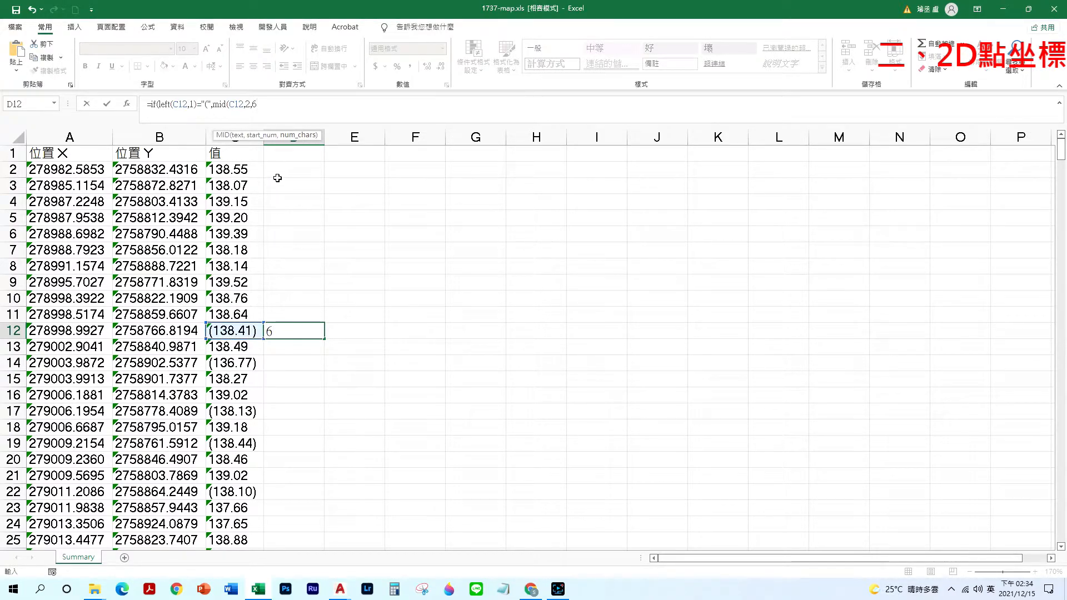
{"action": "type", "text": "),"}
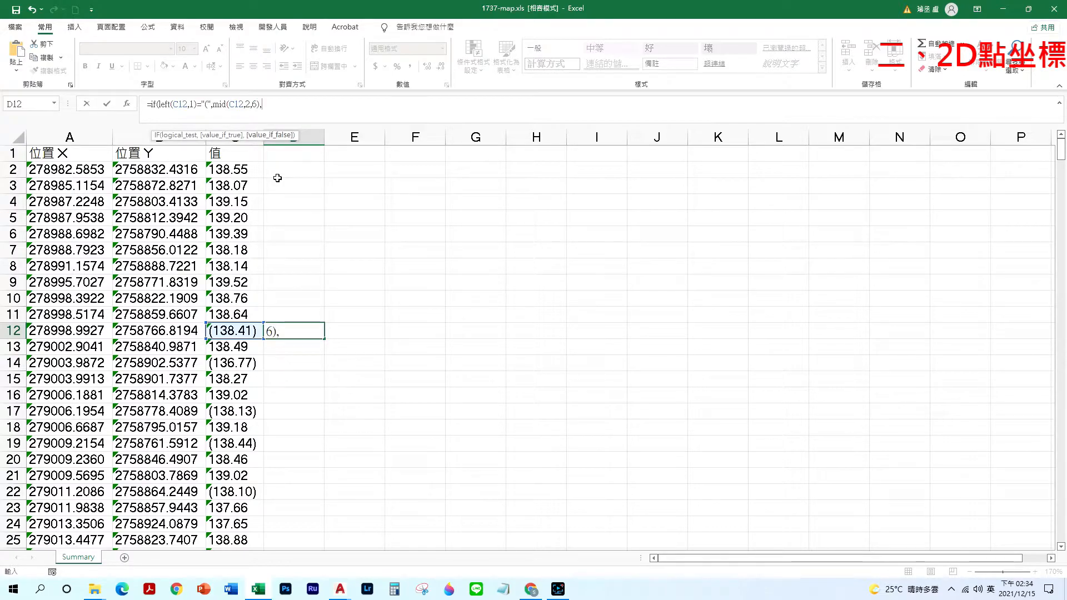
{"action": "key", "text": "Left"}
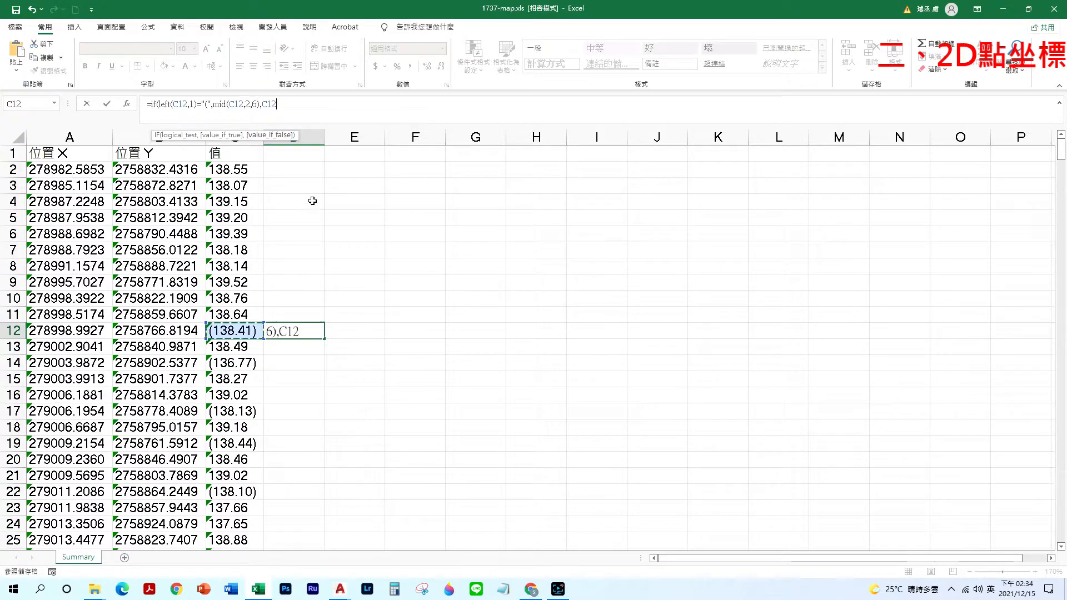
{"action": "type", "text": ")"}
{"action": "key", "text": "Return"}
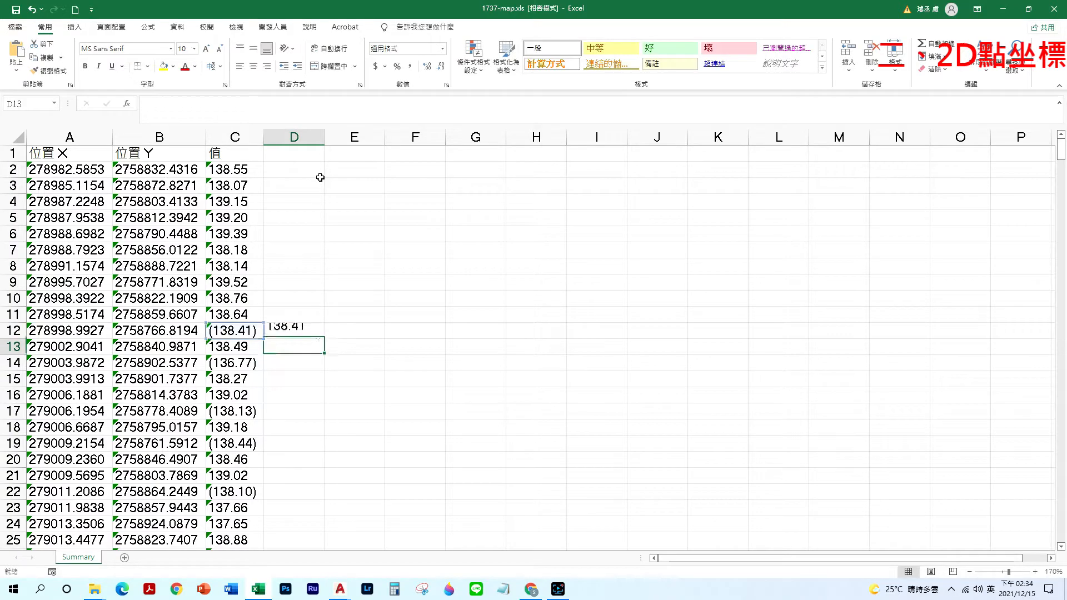
Fill the D12 formula up to D2 and down to D17 in column D.
{"action": "left_click", "coordinate": [319, 329]}
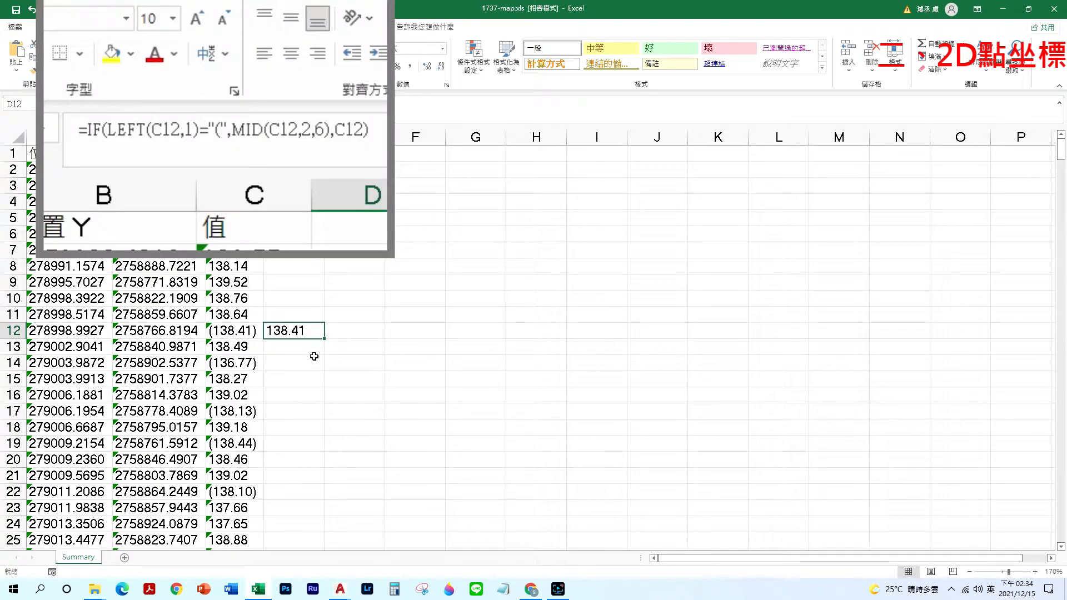
{"action": "left_click_drag", "start_coordinate": [324, 338], "coordinate": [333, 162]}
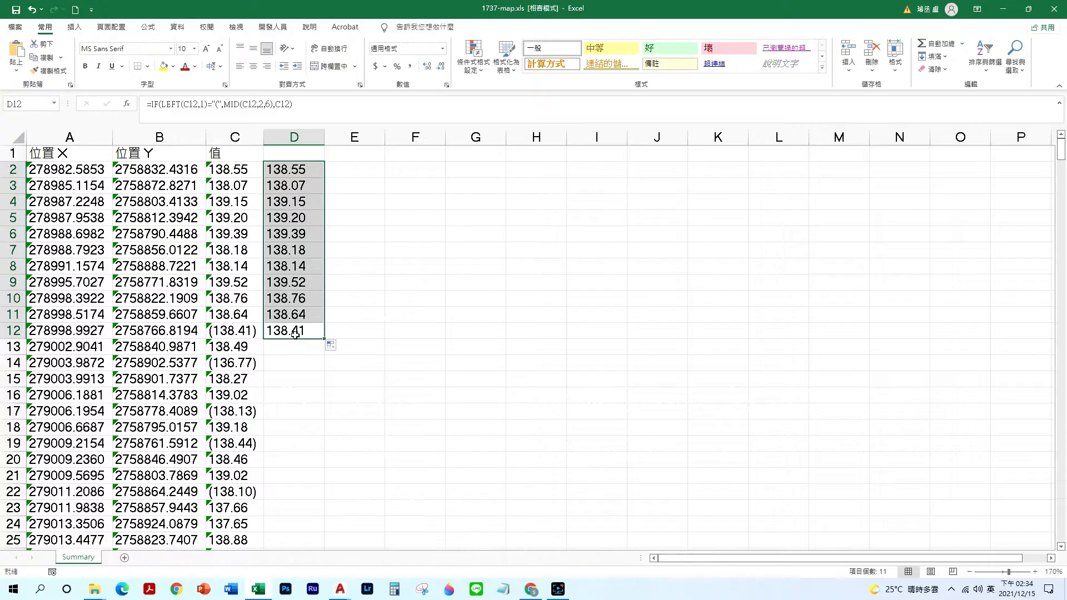
{"action": "left_click", "coordinate": [319, 332]}
{"action": "left_click_drag", "start_coordinate": [324, 338], "coordinate": [309, 422]}
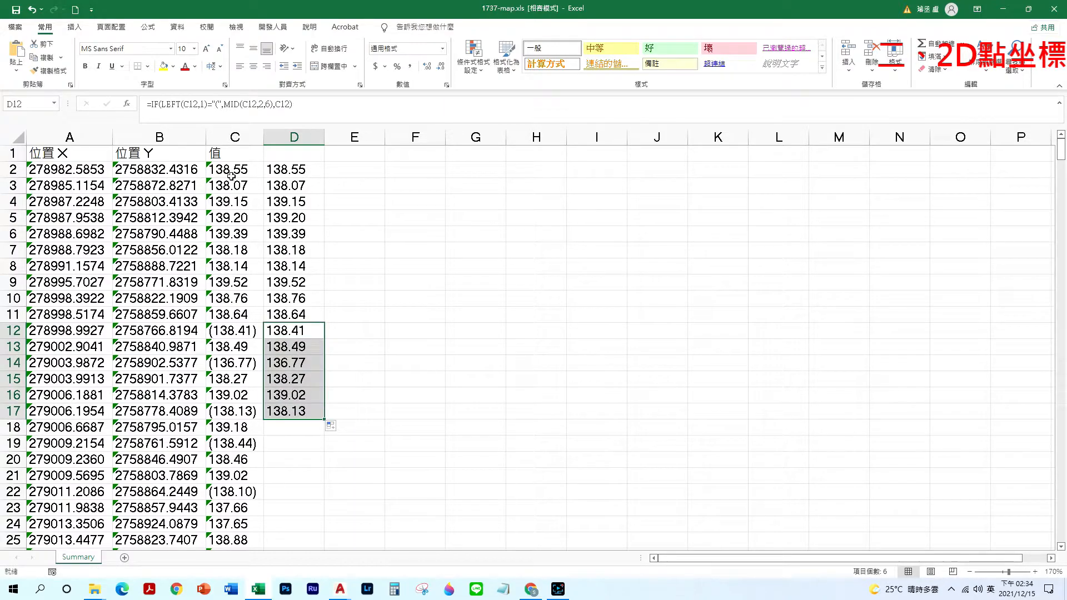
Enter the formula =VALUE(A2) in E2 to convert the X coordinate text to a number.
{"action": "left_click", "coordinate": [344, 170]}
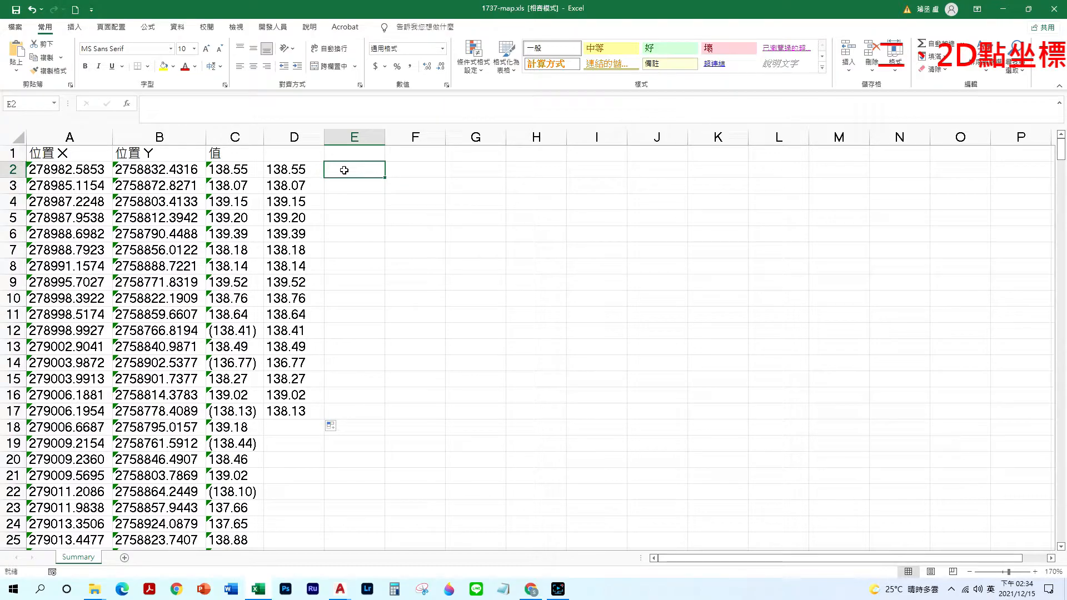
{"action": "type", "text": "="}
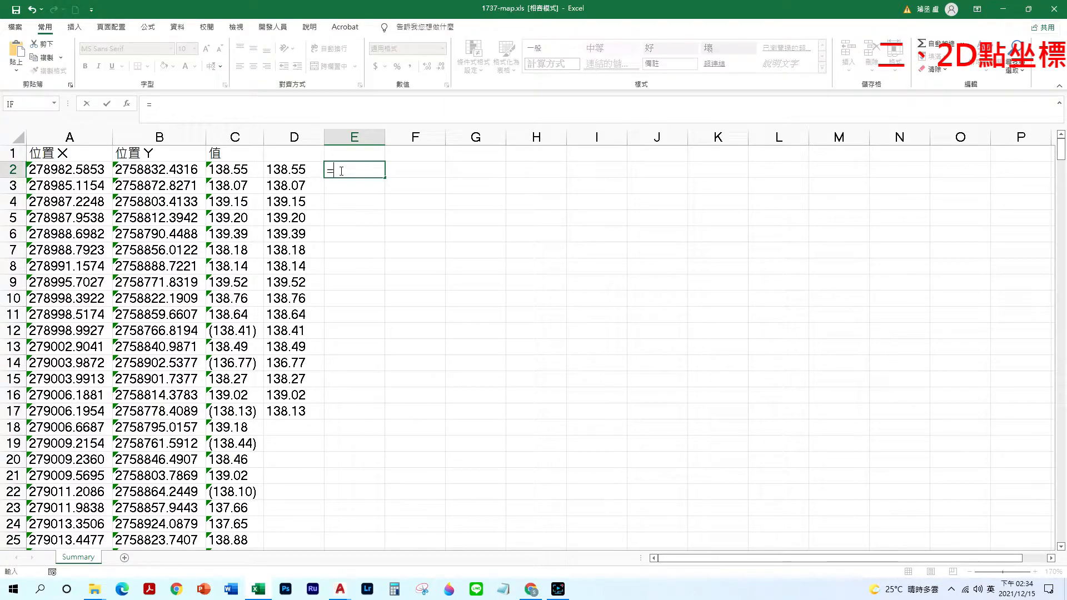
{"action": "type", "text": "val"}
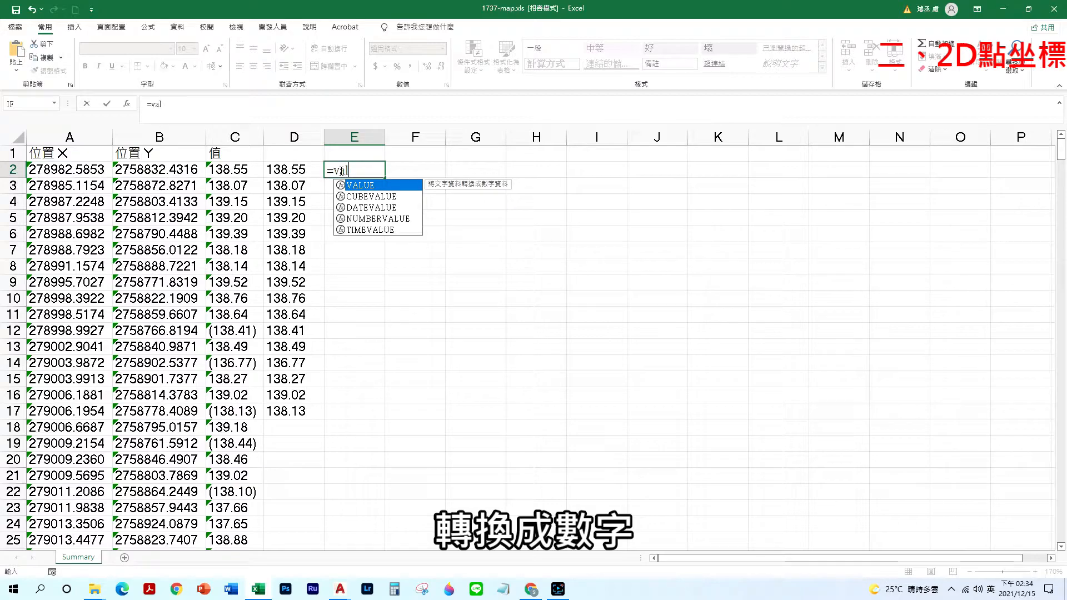
{"action": "type", "text": "ue"}
{"action": "type", "text": "("}
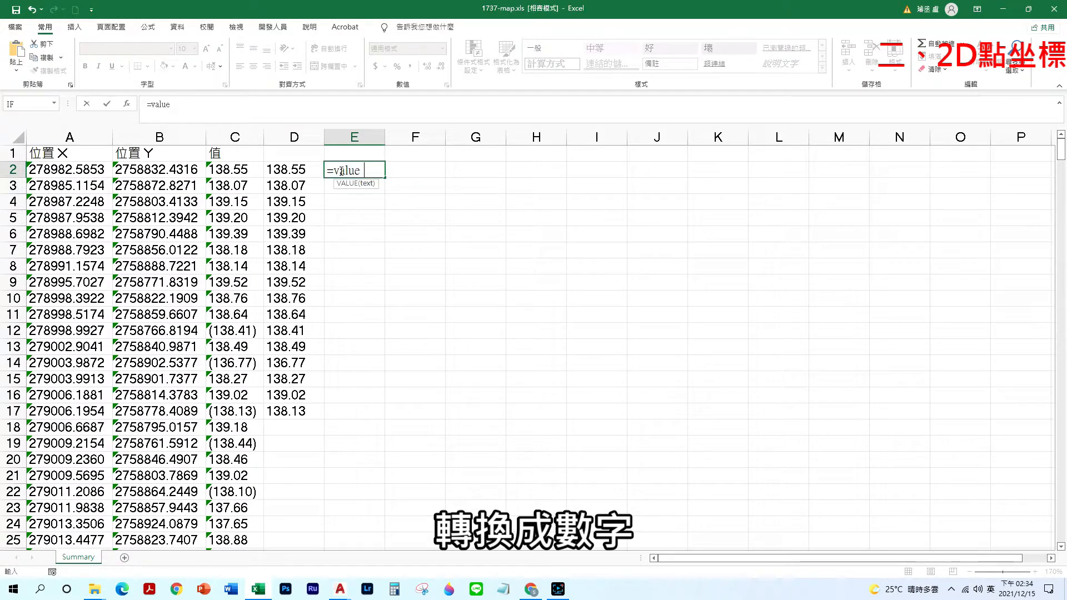
{"action": "left_click", "coordinate": [64, 170]}
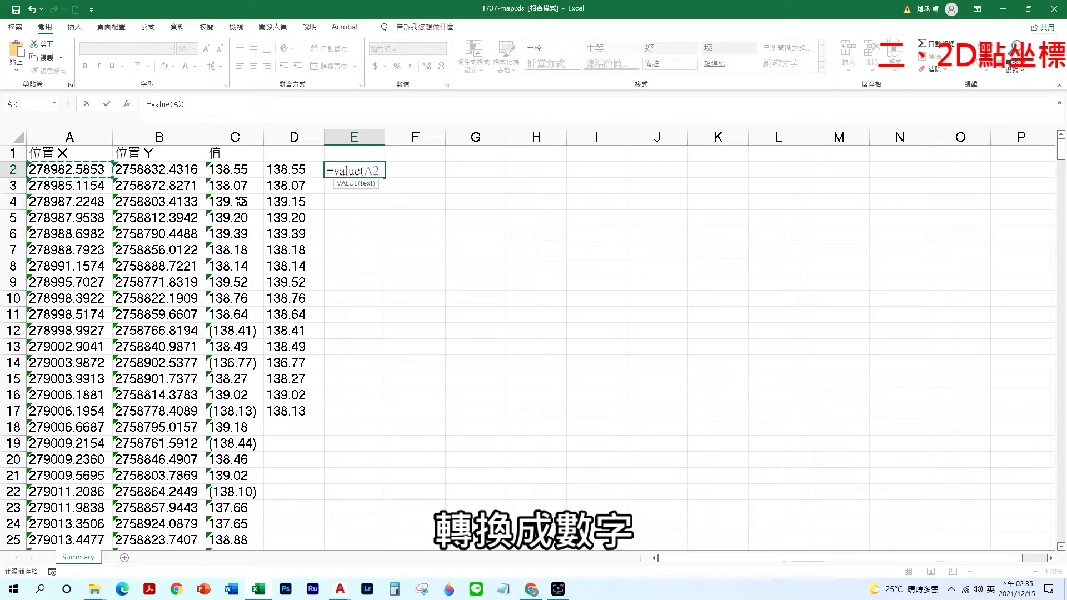
{"action": "key", "text": "Return"}
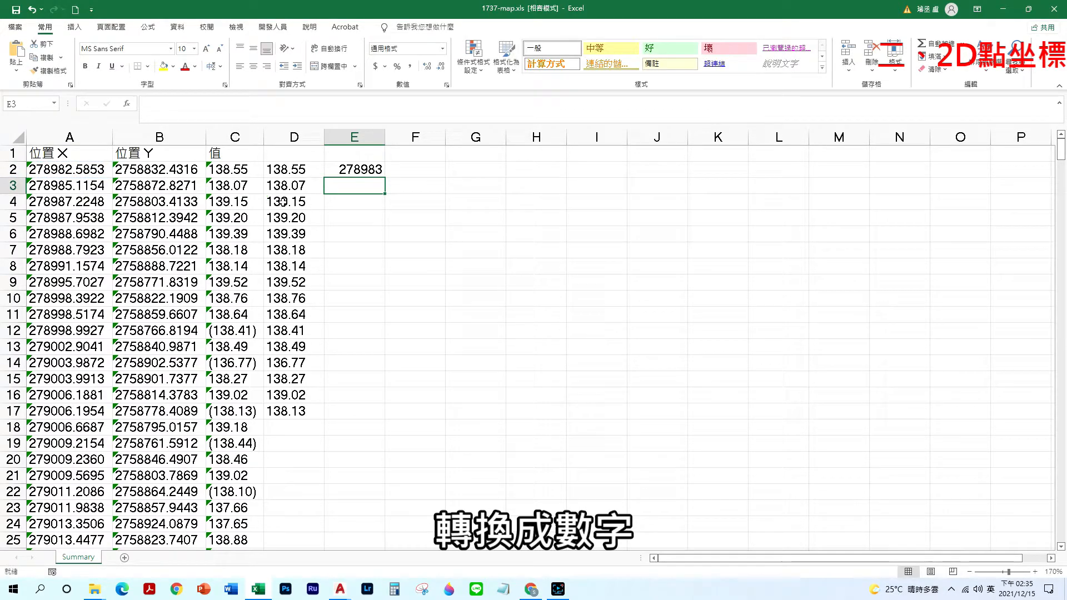
Format E2 as a number (數值) with 3 decimal places.
{"action": "right_click", "coordinate": [366, 170]}
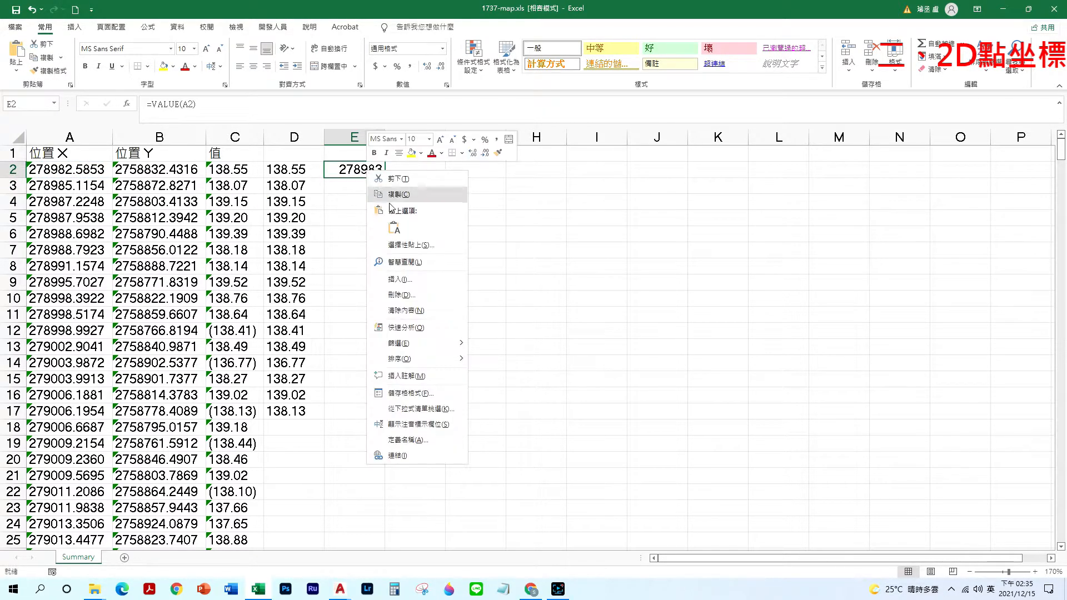
{"action": "left_click", "coordinate": [409, 392]}
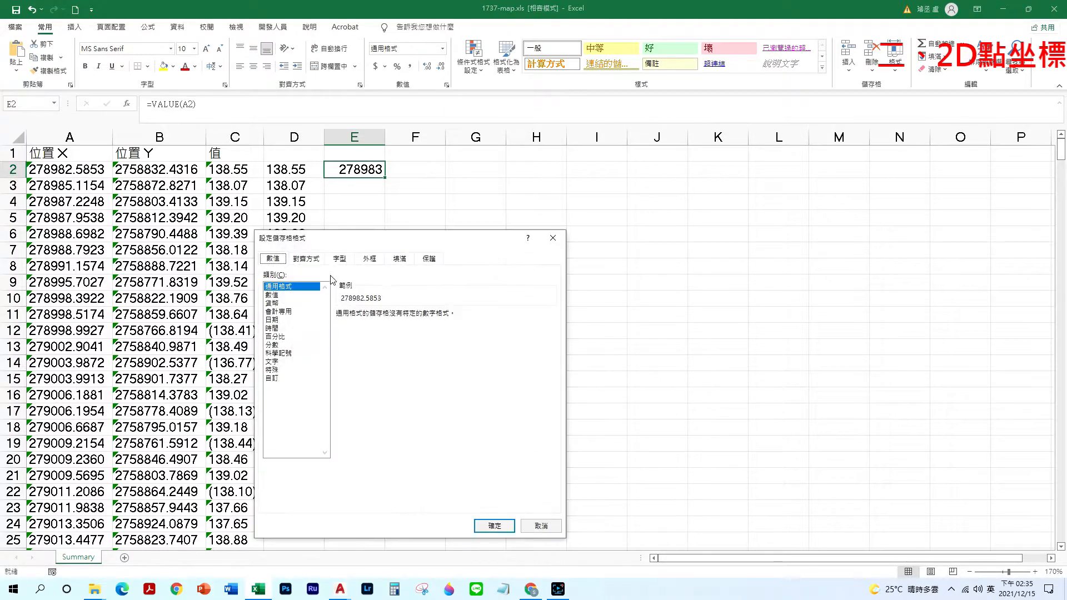
{"action": "left_click", "coordinate": [284, 295]}
{"action": "left_click", "coordinate": [409, 313]}
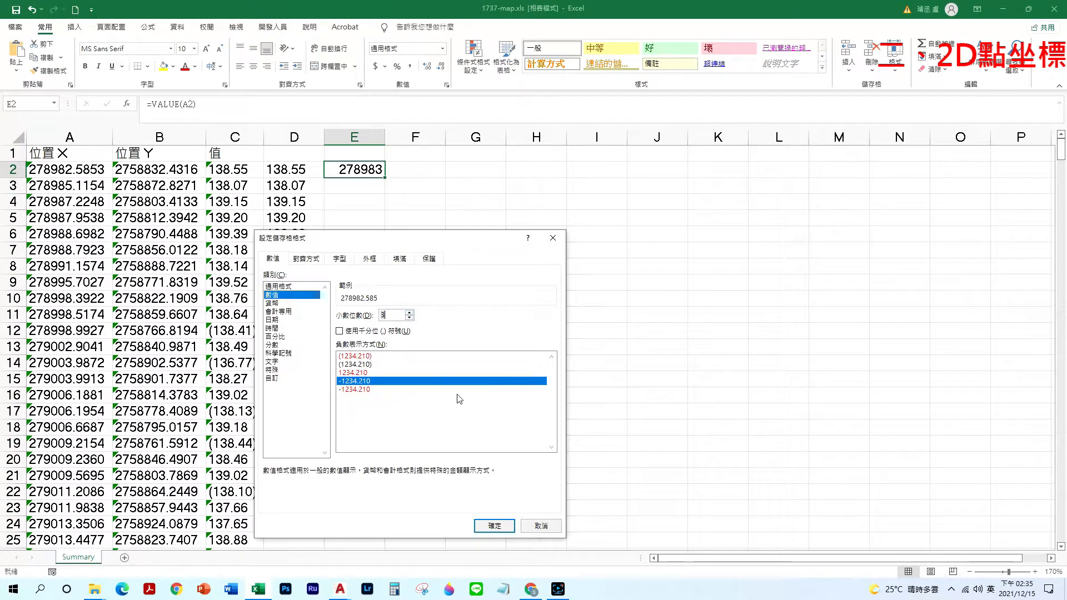
{"action": "left_click", "coordinate": [494, 526]}
Fill the VALUE formula from E2 across to F2 and G2, fitting column F's width to its contents.
{"action": "left_click_drag", "start_coordinate": [412, 179], "coordinate": [452, 178]}
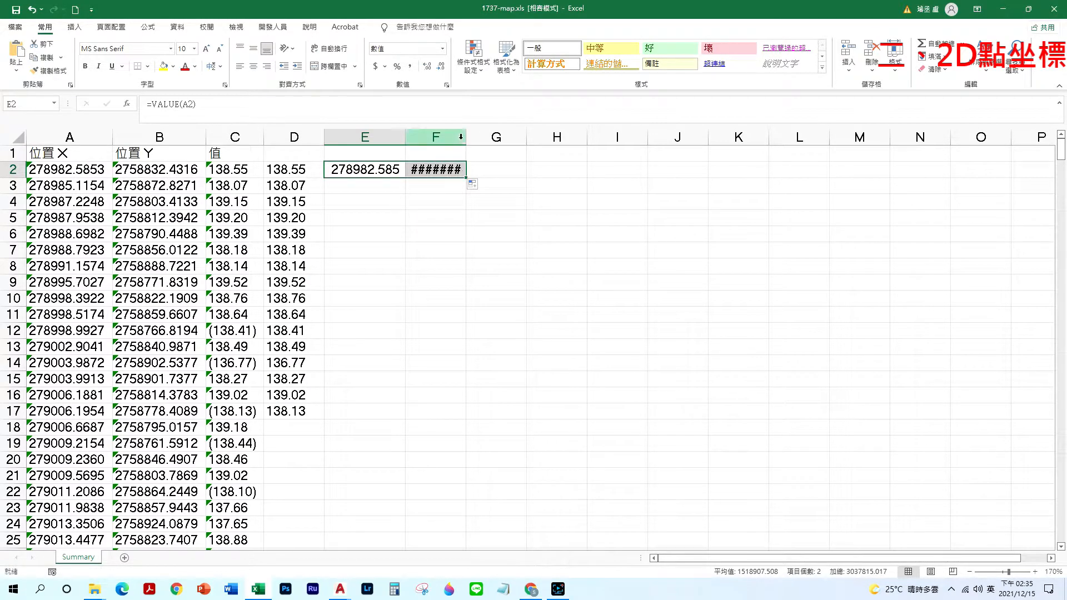
{"action": "double_click", "coordinate": [465, 137]}
{"action": "left_click", "coordinate": [457, 201]}
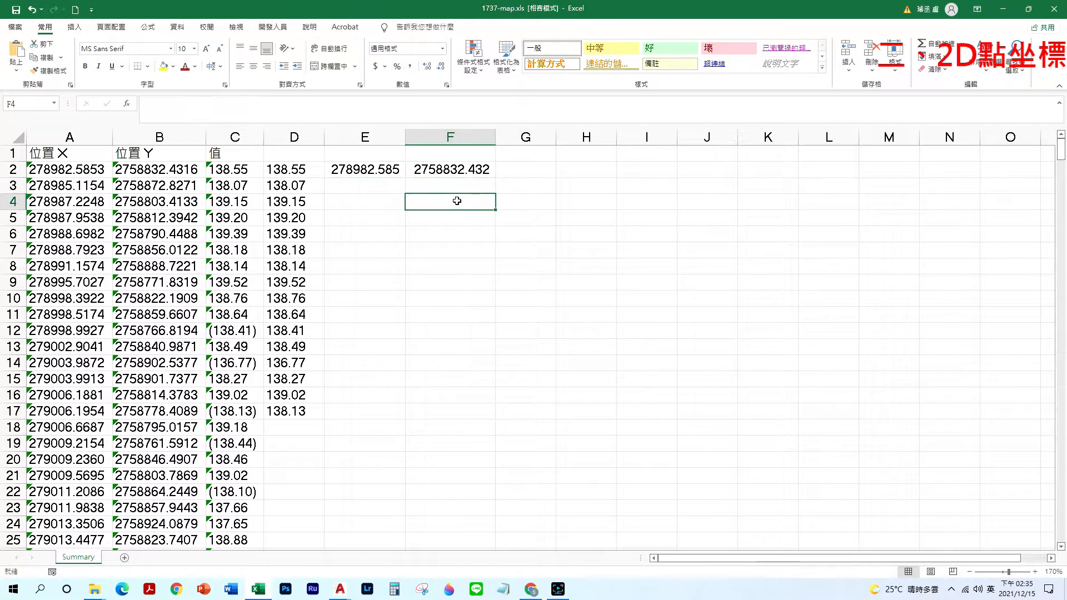
{"action": "left_click", "coordinate": [470, 168]}
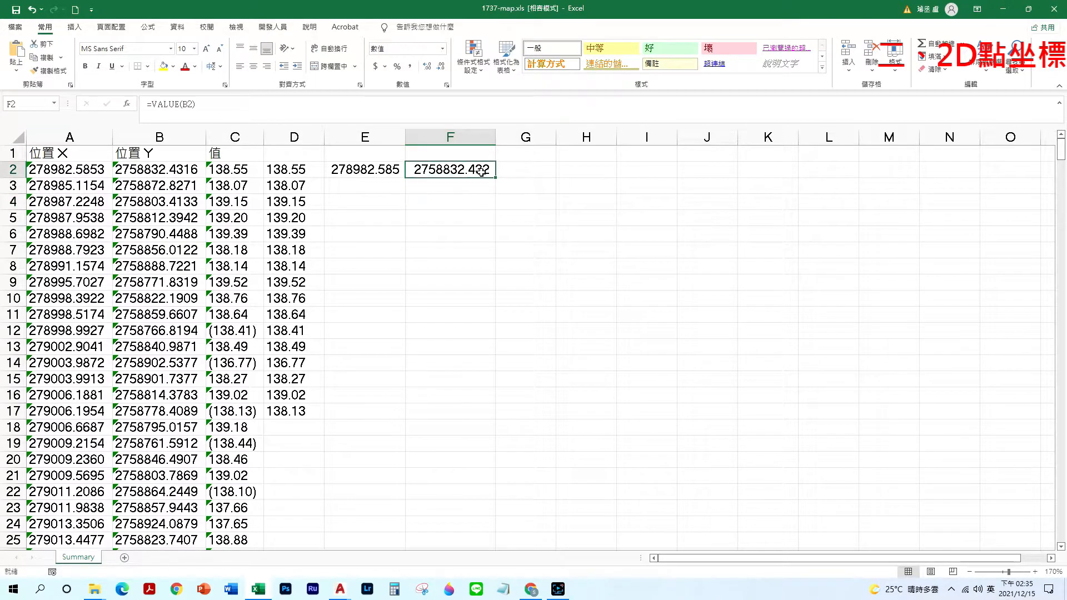
{"action": "left_click_drag", "start_coordinate": [495, 177], "coordinate": [528, 177]}
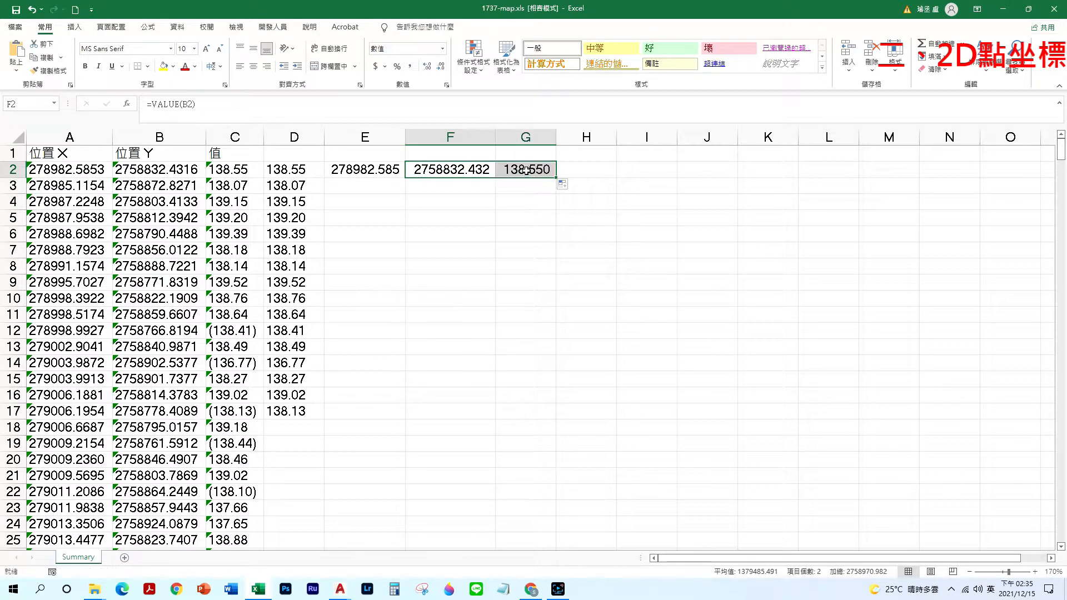
{"action": "left_click", "coordinate": [525, 171]}
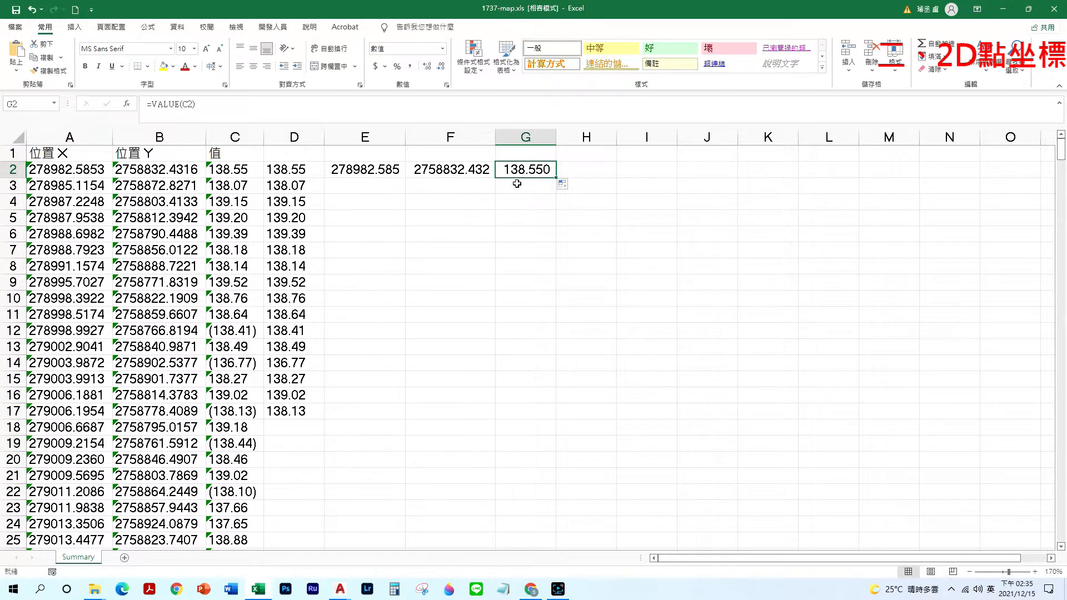
Fill the formulas in E2:G2 down all data rows and select row 12 to check its elevation.
{"action": "left_click_drag", "start_coordinate": [382, 170], "coordinate": [549, 176]}
{"action": "double_click", "coordinate": [555, 179]}
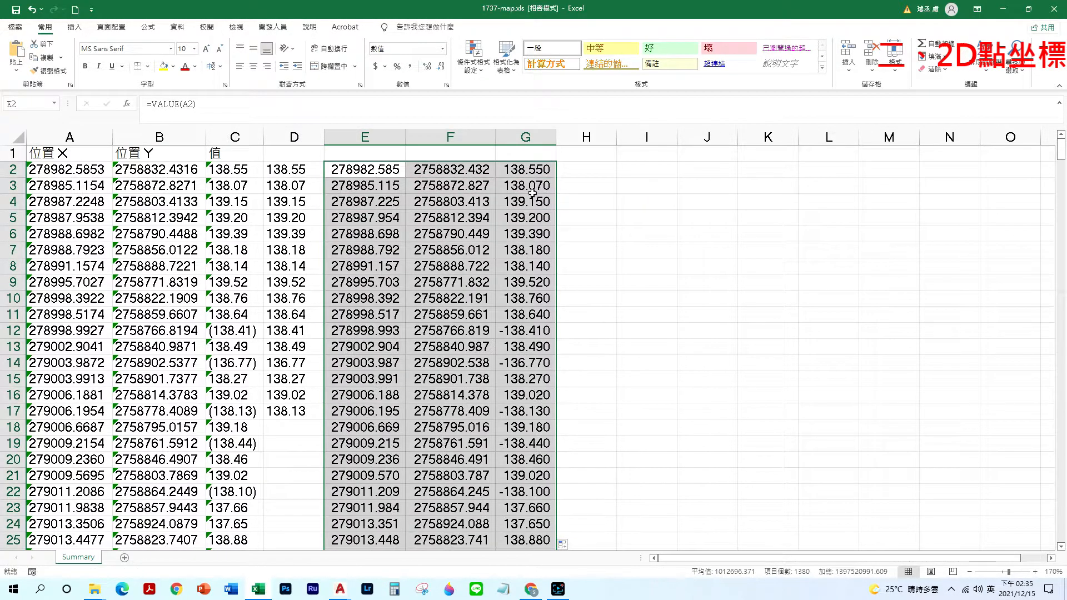
{"action": "left_click", "coordinate": [492, 231]}
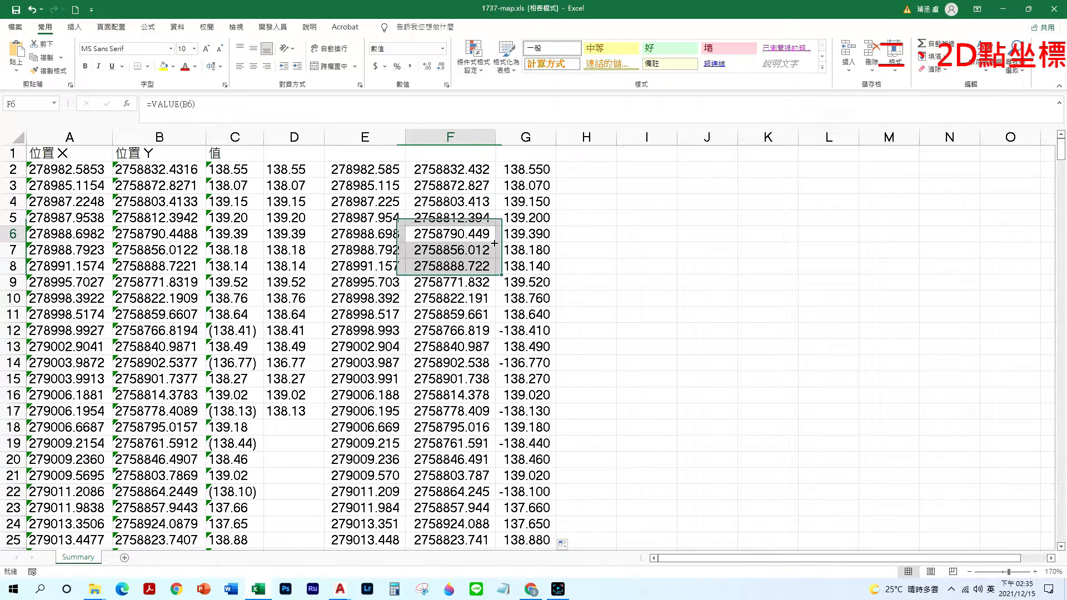
{"action": "left_click", "coordinate": [16, 331]}
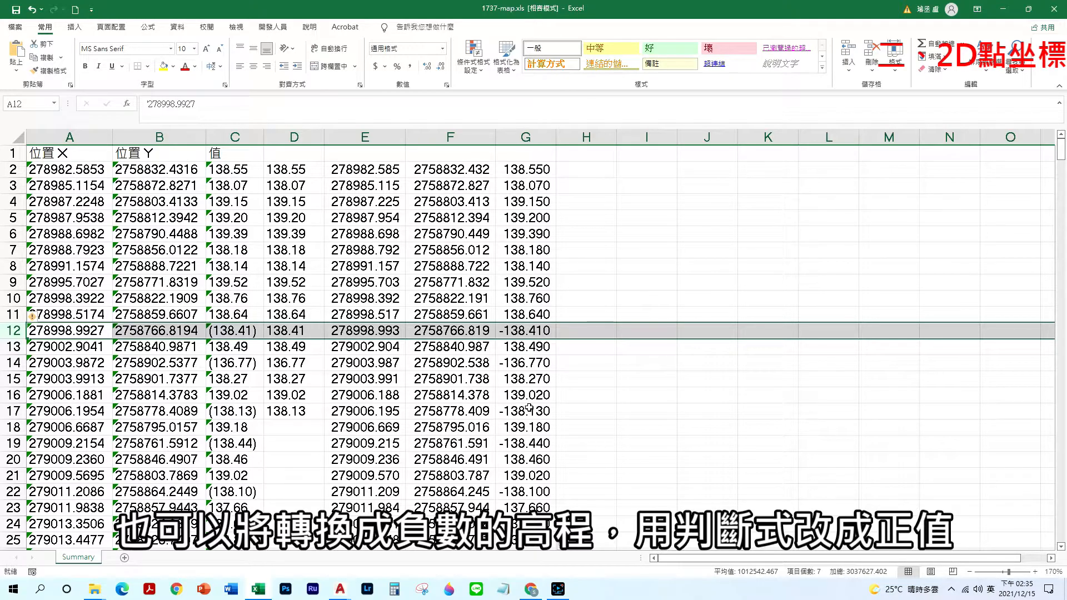
Change the G2 formula to =VALUE(D2) so it converts the elevation without parentheses.
{"action": "left_click", "coordinate": [528, 170]}
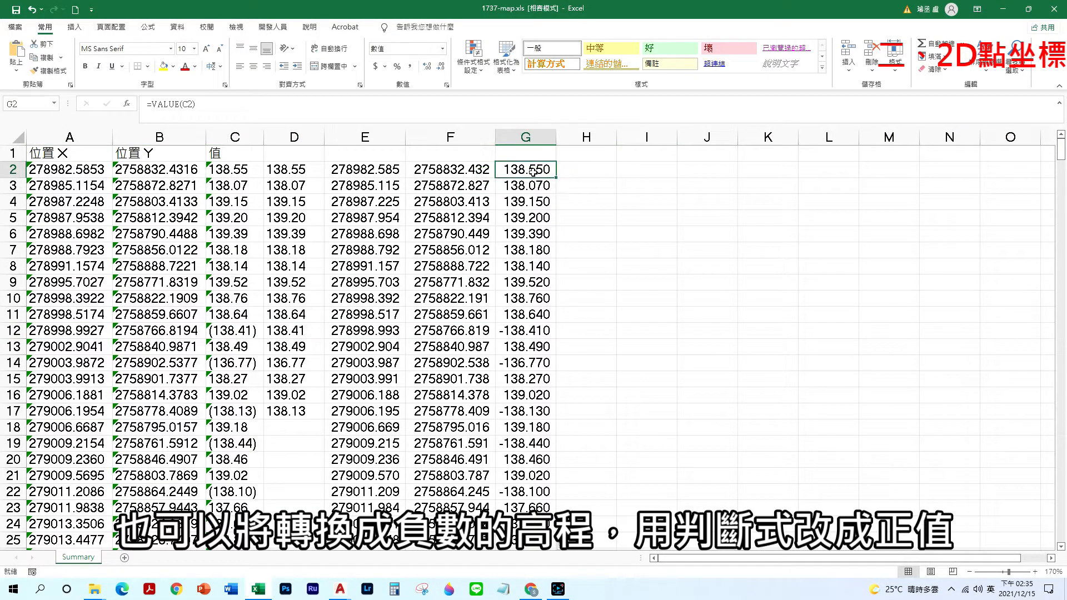
{"action": "left_click", "coordinate": [185, 104]}
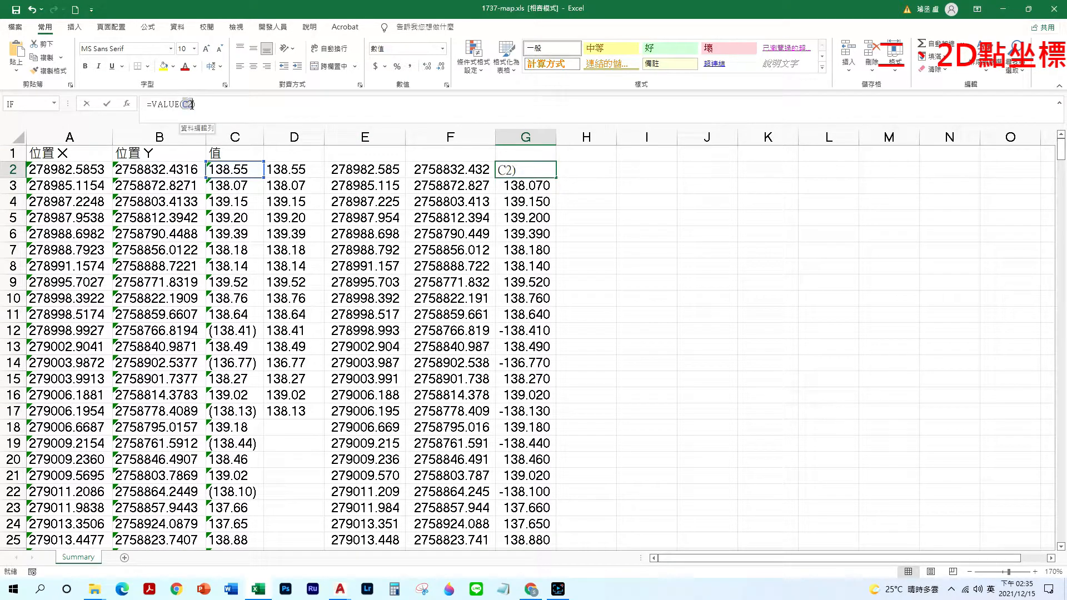
{"action": "left_click", "coordinate": [286, 170]}
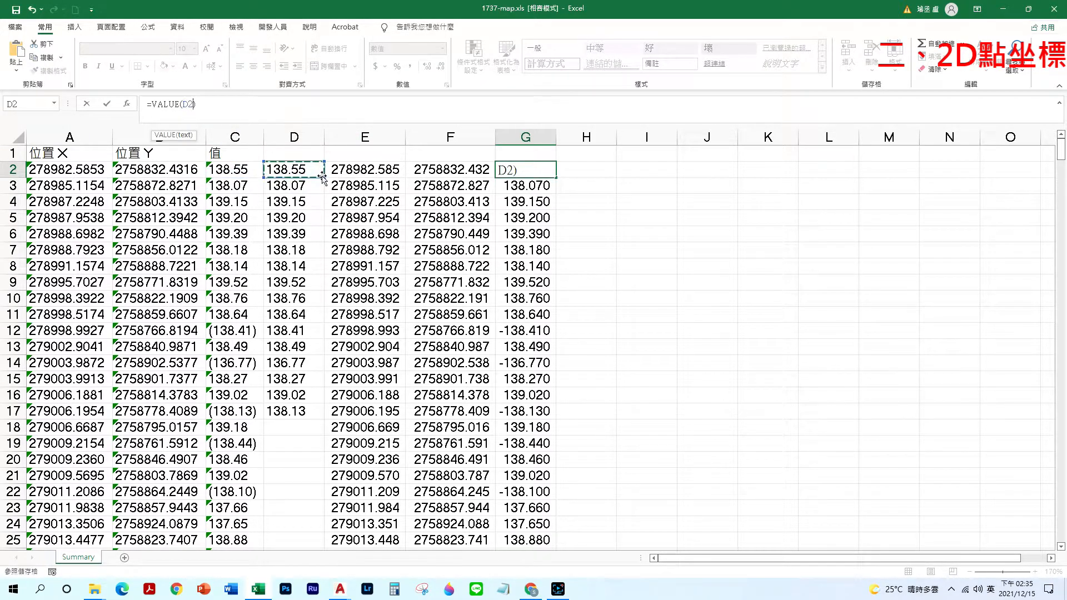
{"action": "key", "text": "Return"}
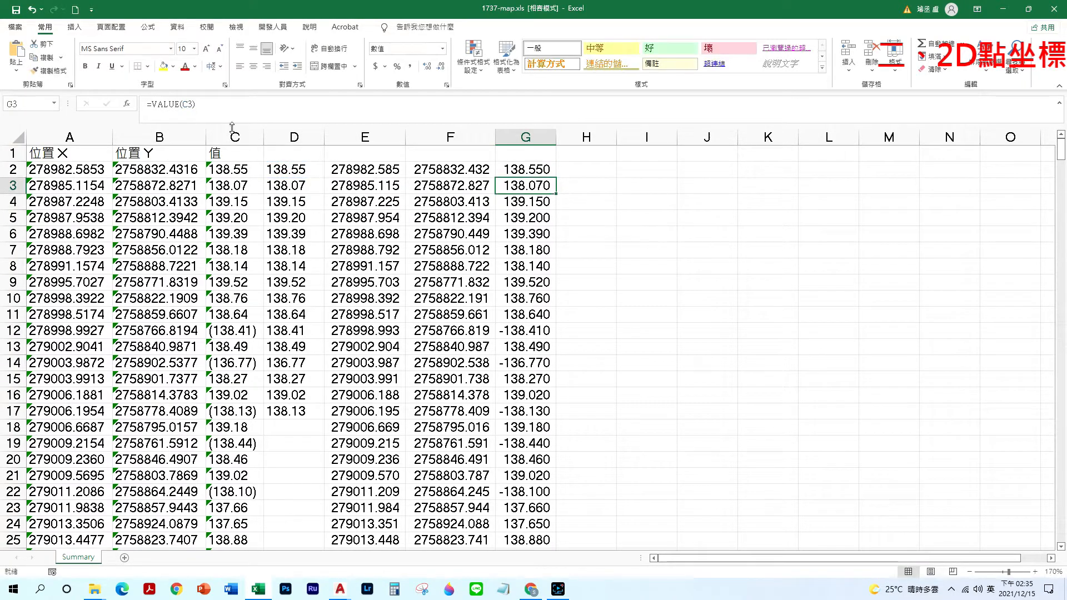
Fill the G2 formula down column G for all data rows and select row 12 to check it.
{"action": "left_click", "coordinate": [520, 169]}
{"action": "double_click", "coordinate": [556, 177]}
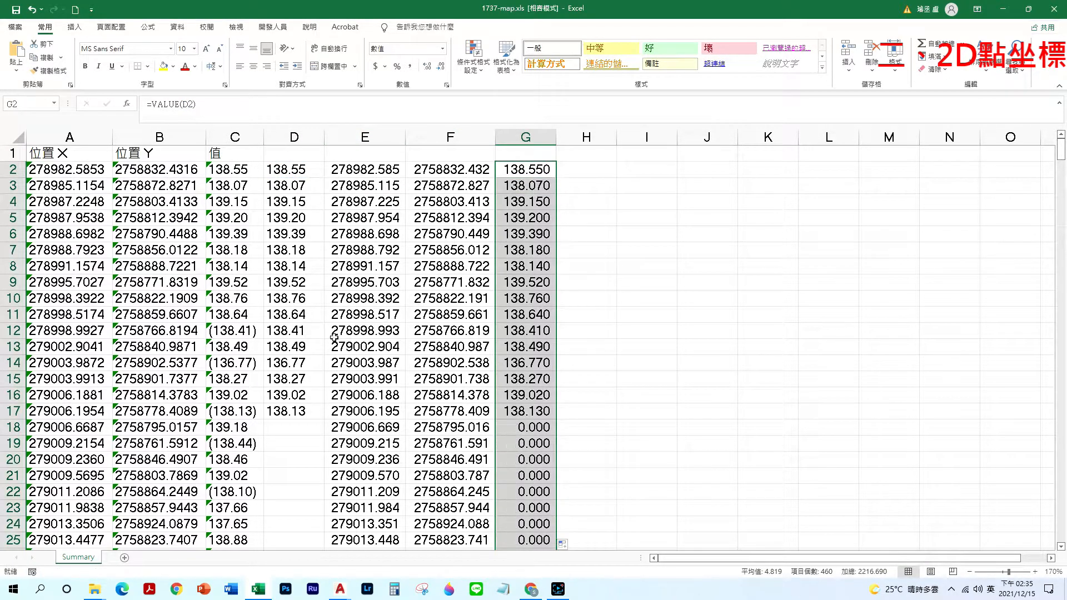
{"action": "left_click", "coordinate": [23, 331]}
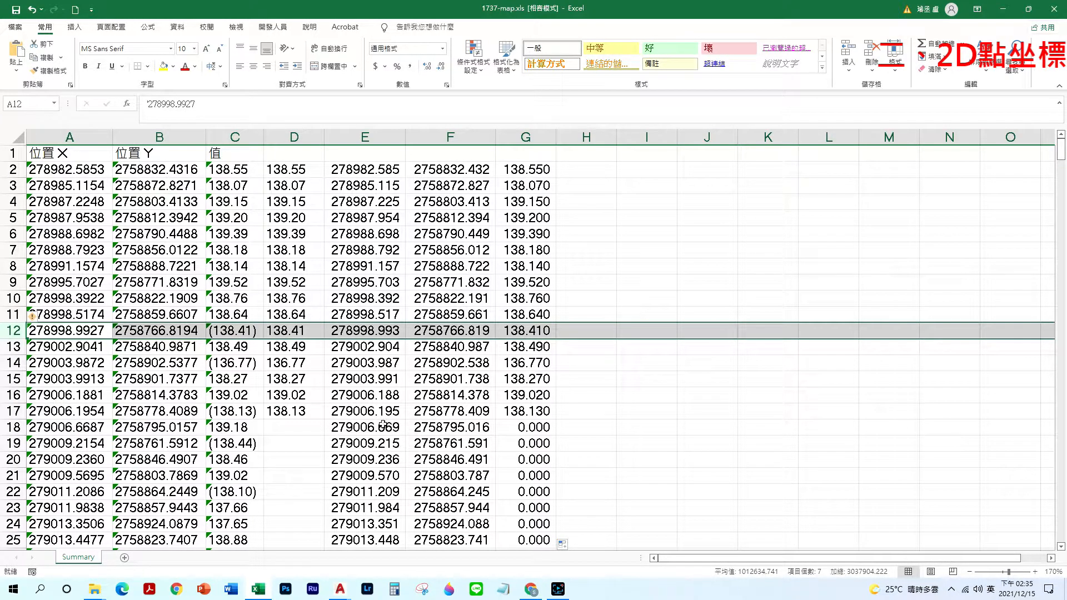
Extend the parenthesis-stripping IF formula in column D from row 17 down through the remaining data rows.
{"action": "left_click_drag", "start_coordinate": [309, 397], "coordinate": [308, 410]}
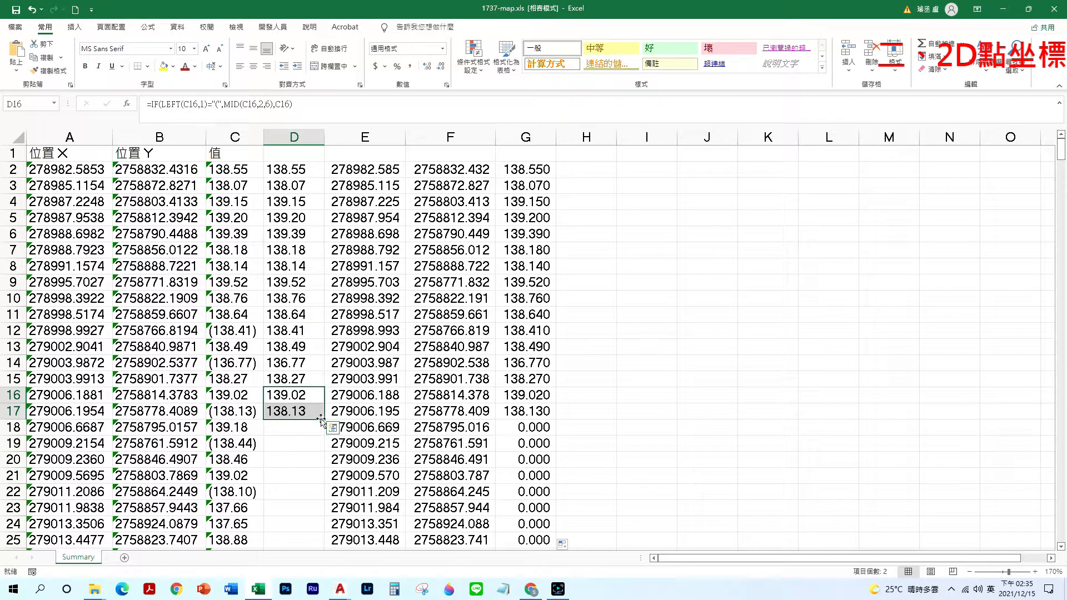
{"action": "double_click", "coordinate": [323, 421]}
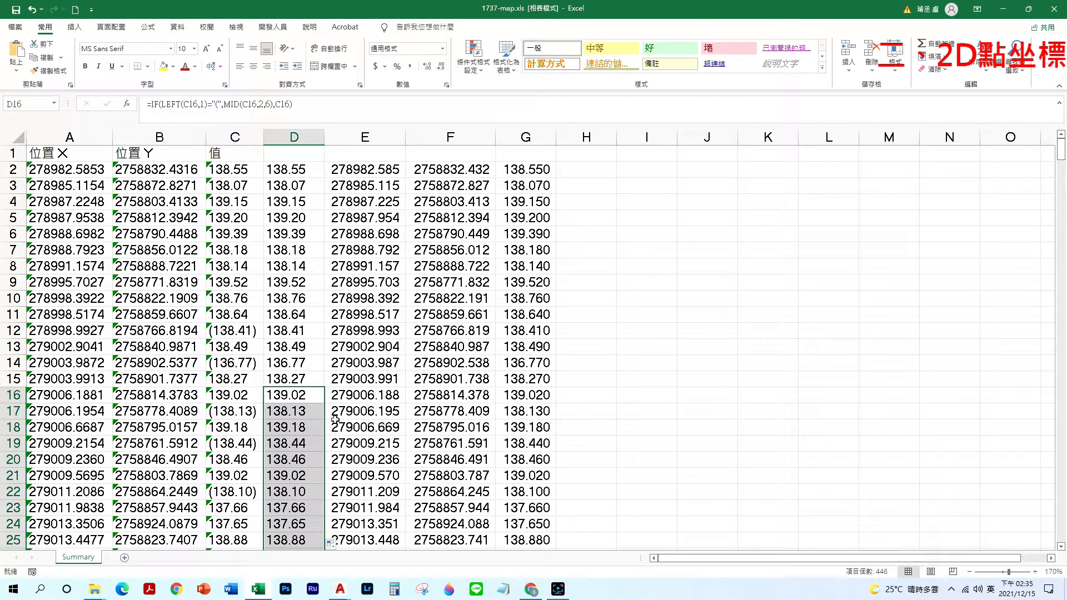
{"action": "left_click", "coordinate": [574, 394]}
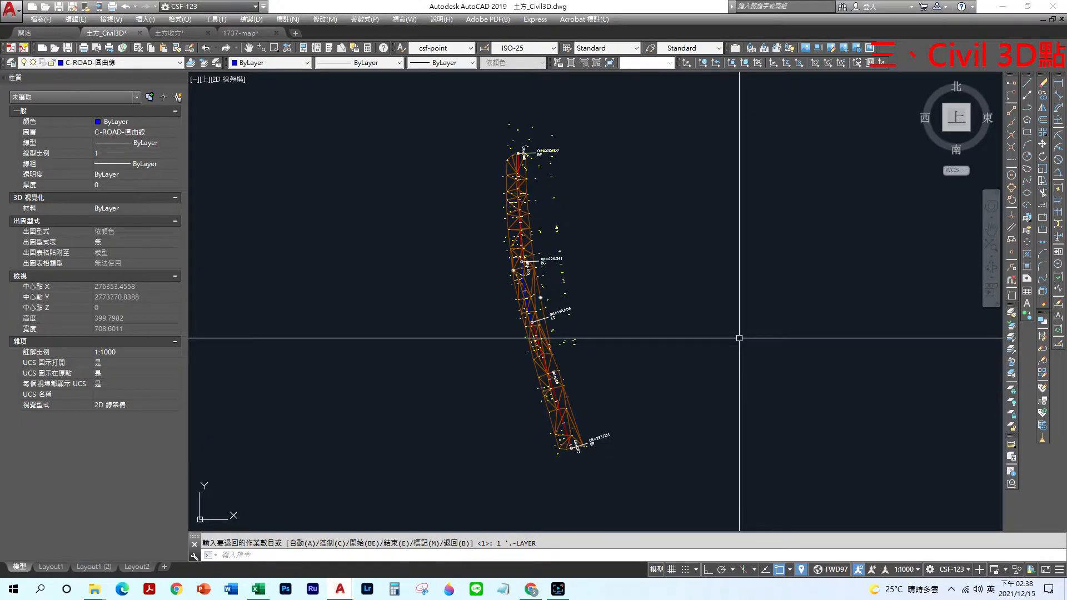
{"action": "scroll", "coordinate": [534, 314], "scroll_direction": "up", "scroll_amount": 8}
{"action": "scroll", "coordinate": [606, 367], "scroll_direction": "down", "scroll_amount": 2}
{"action": "scroll", "coordinate": [584, 368], "scroll_direction": "down", "scroll_amount": 5}
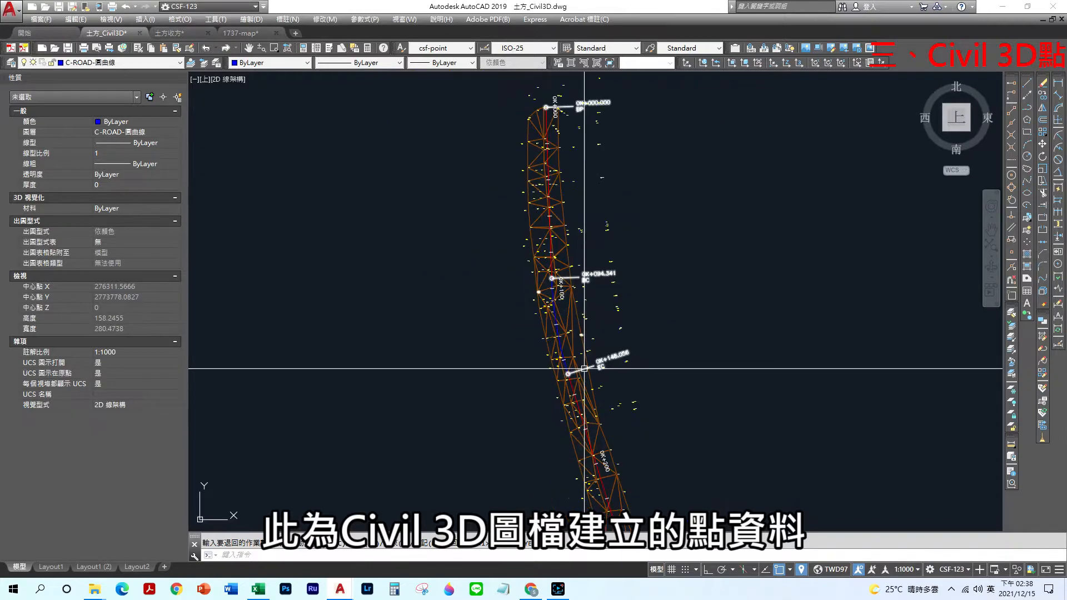
{"action": "middle_click_drag", "start_coordinate": [616, 284], "coordinate": [605, 251]}
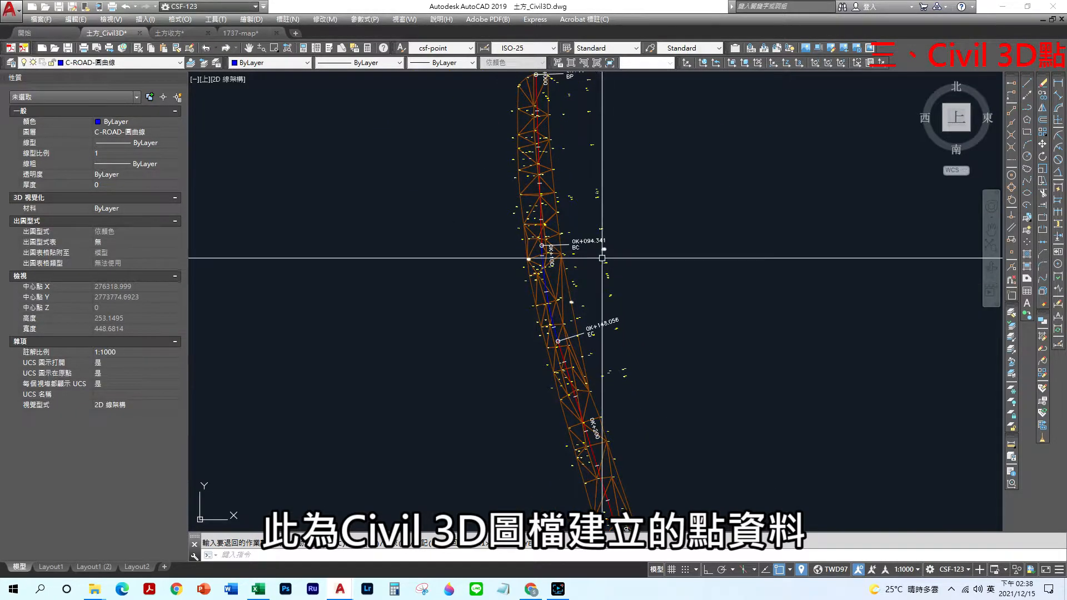
Select every layer in the drawing and turn them all off except the current layer C-ROAD-圓曲線.
{"action": "left_click", "coordinate": [10, 62]}
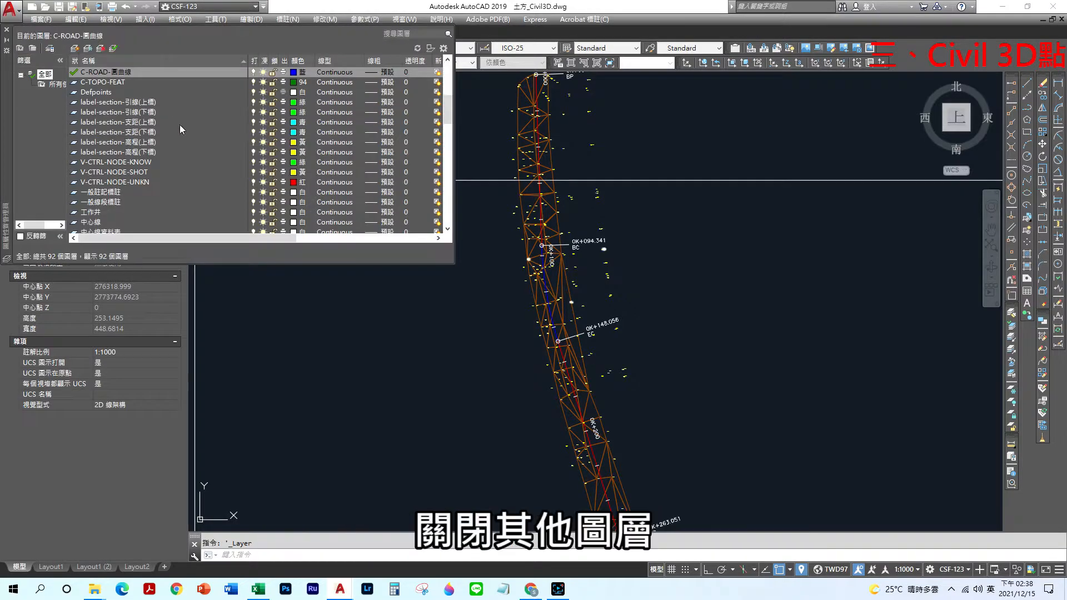
{"action": "scroll", "coordinate": [200, 162], "scroll_direction": "down", "scroll_amount": 3}
{"action": "scroll", "coordinate": [191, 156], "scroll_direction": "down", "scroll_amount": 6}
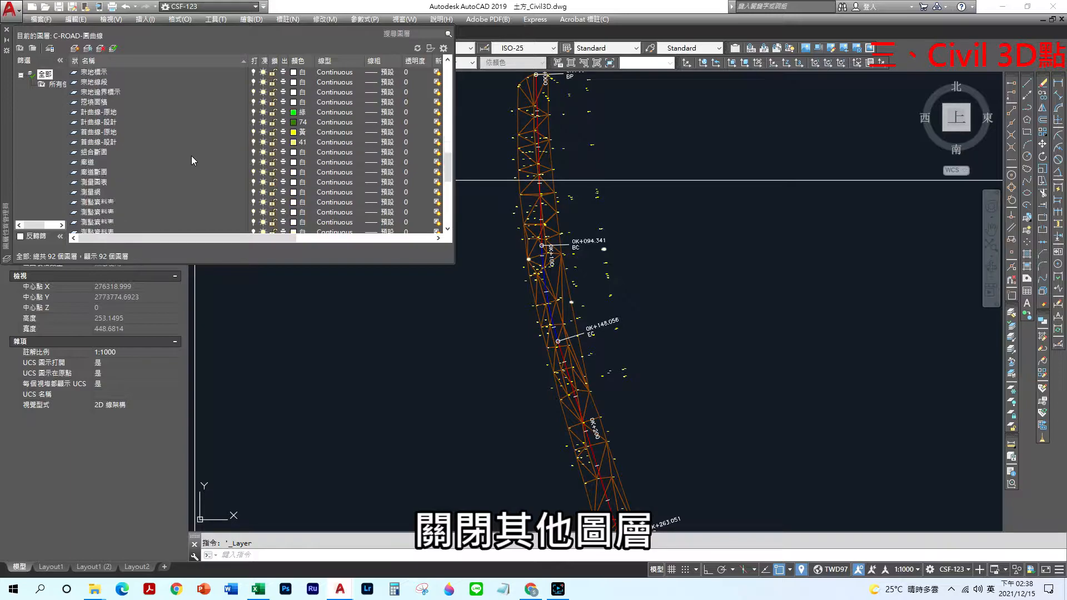
{"action": "scroll", "coordinate": [191, 156], "scroll_direction": "up", "scroll_amount": 5}
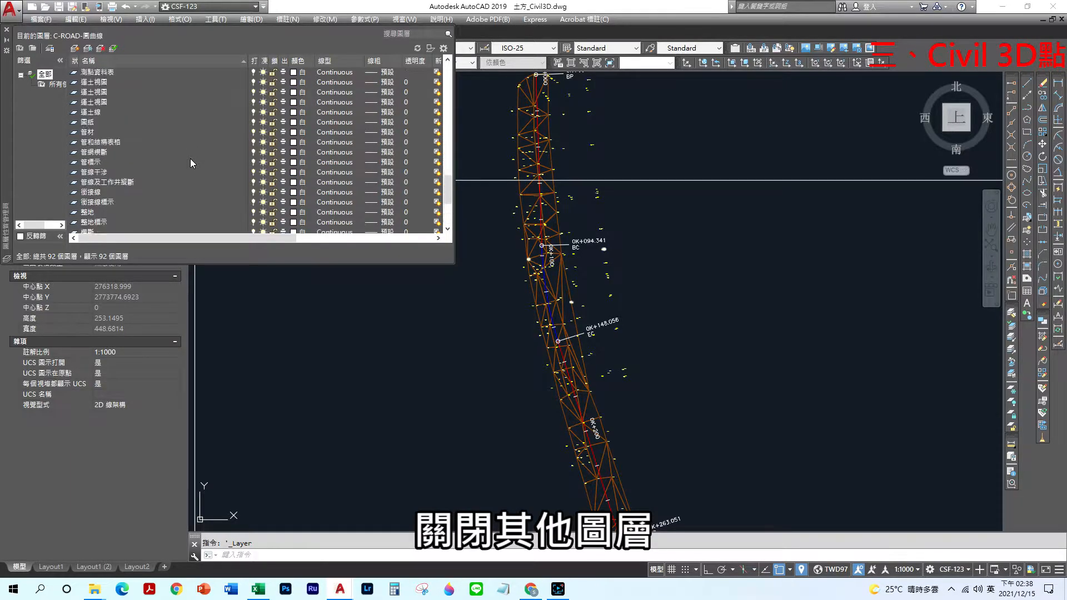
{"action": "scroll", "coordinate": [189, 154], "scroll_direction": "up", "scroll_amount": 6}
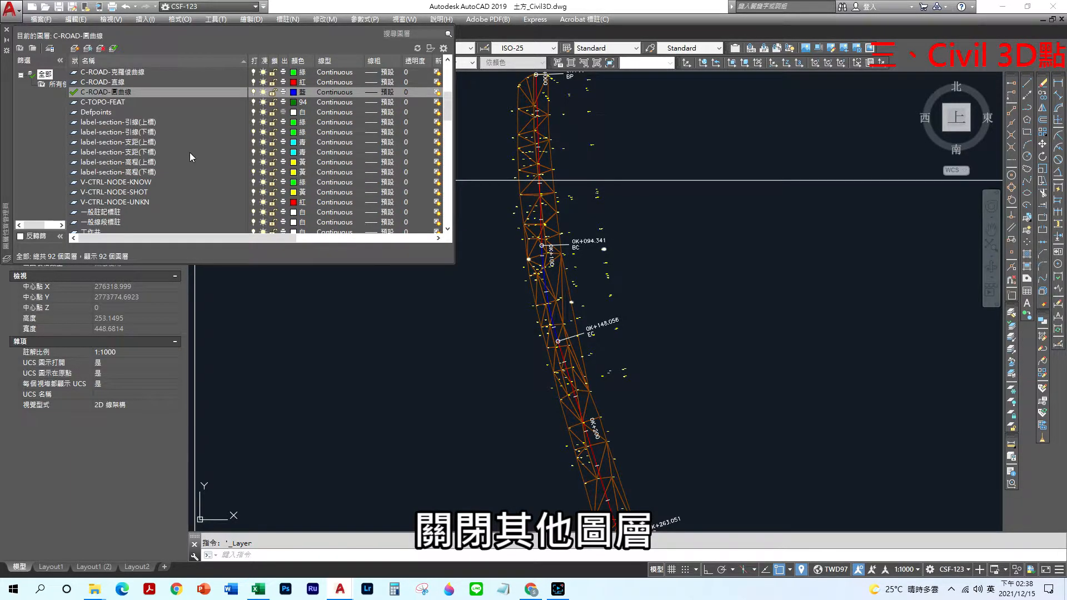
{"action": "scroll", "coordinate": [189, 152], "scroll_direction": "up", "scroll_amount": 5}
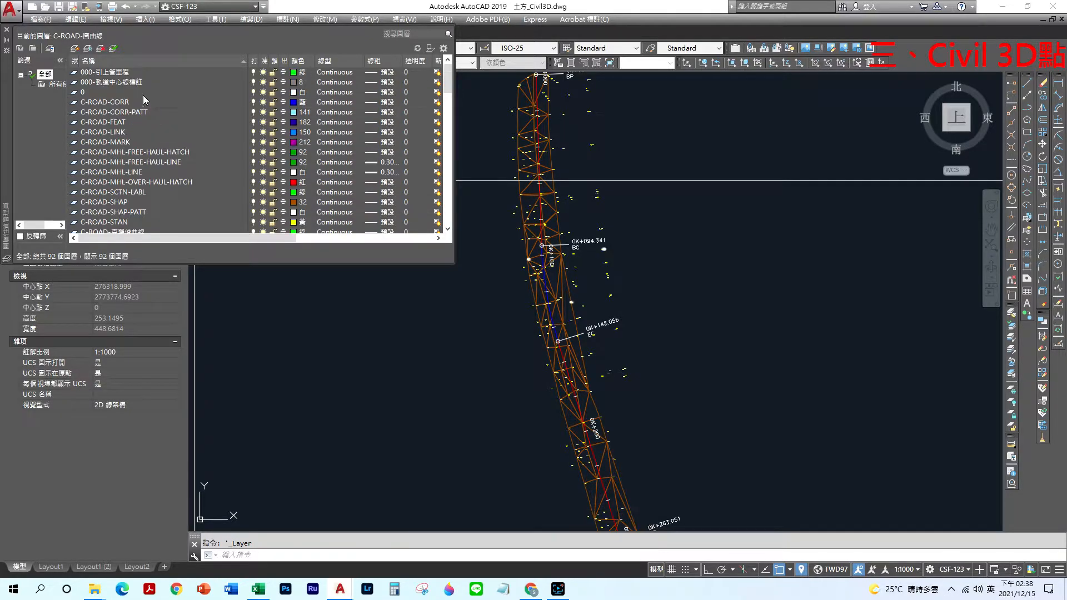
{"action": "left_click", "coordinate": [115, 74]}
{"action": "left_click_drag", "start_coordinate": [447, 84], "coordinate": [446, 232]}
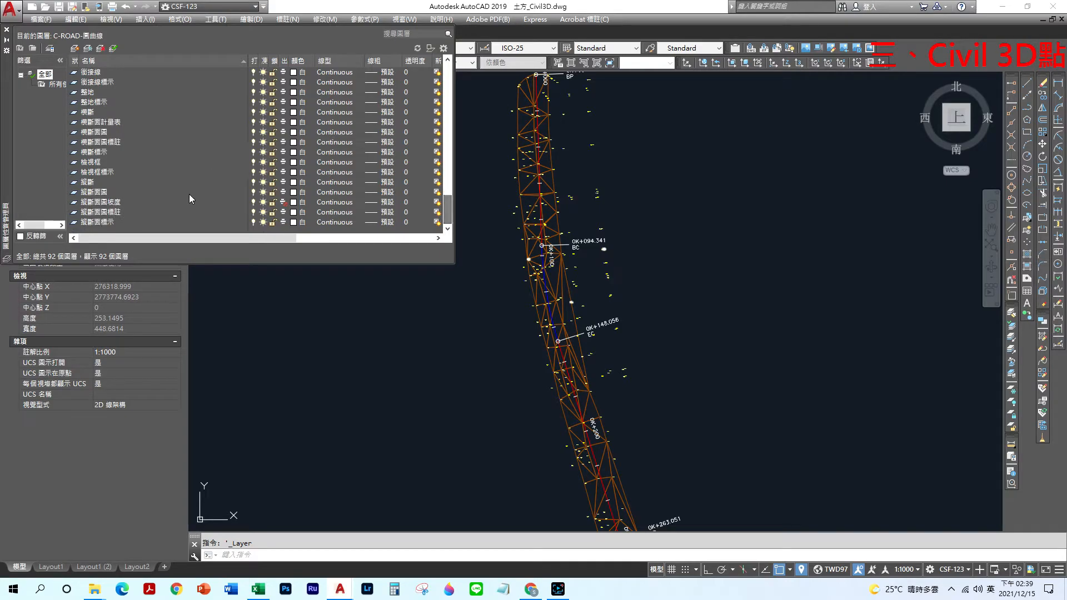
{"action": "left_click", "coordinate": [114, 222], "text": "shift"}
{"action": "left_click", "coordinate": [254, 172]}
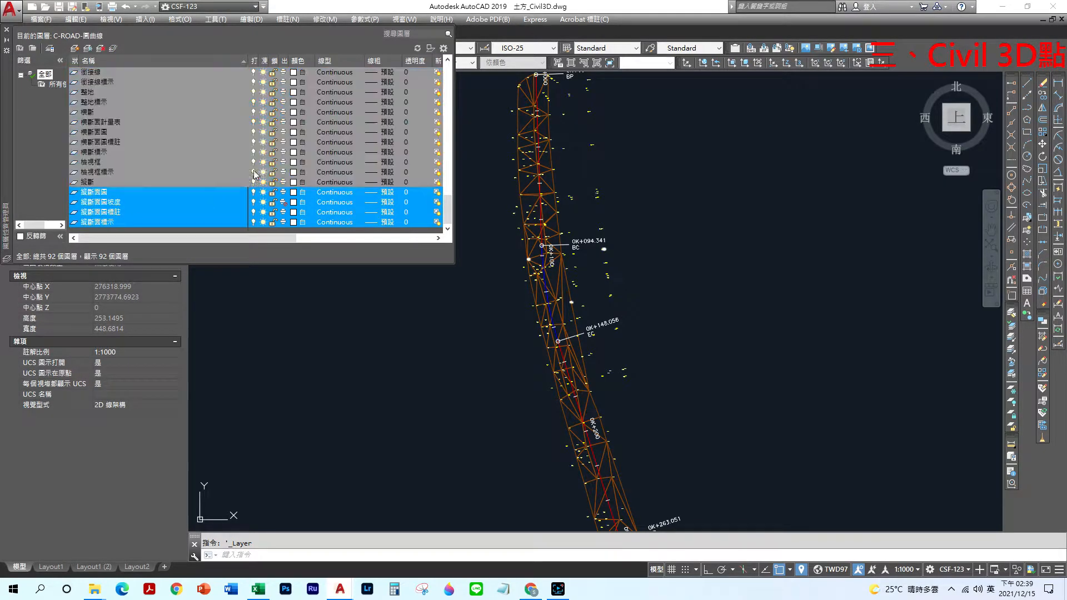
{"action": "left_click", "coordinate": [467, 314]}
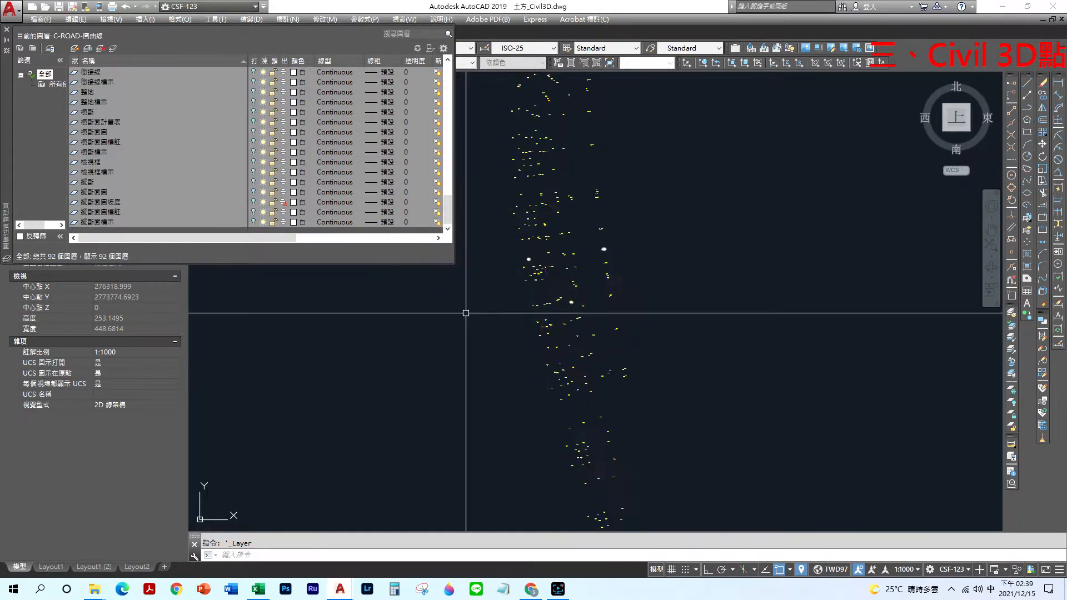
{"action": "left_click", "coordinate": [7, 30]}
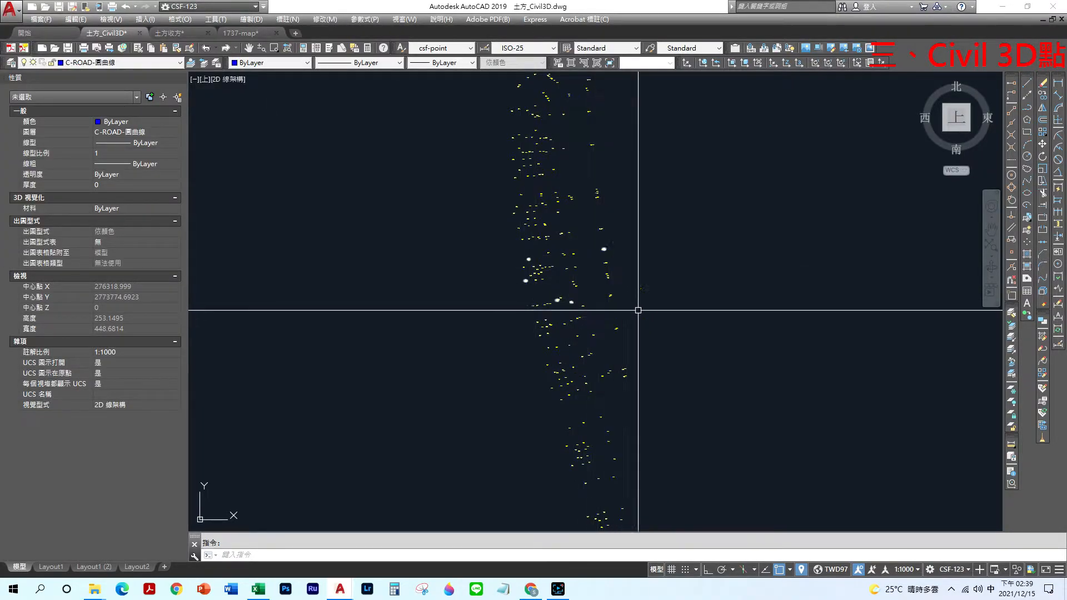
{"action": "key", "text": "Escape"}
Select the survey points labelled 37.676 and 38.838 and examine their object type, properties and marker.
{"action": "scroll", "coordinate": [634, 314], "scroll_direction": "up", "scroll_amount": 10}
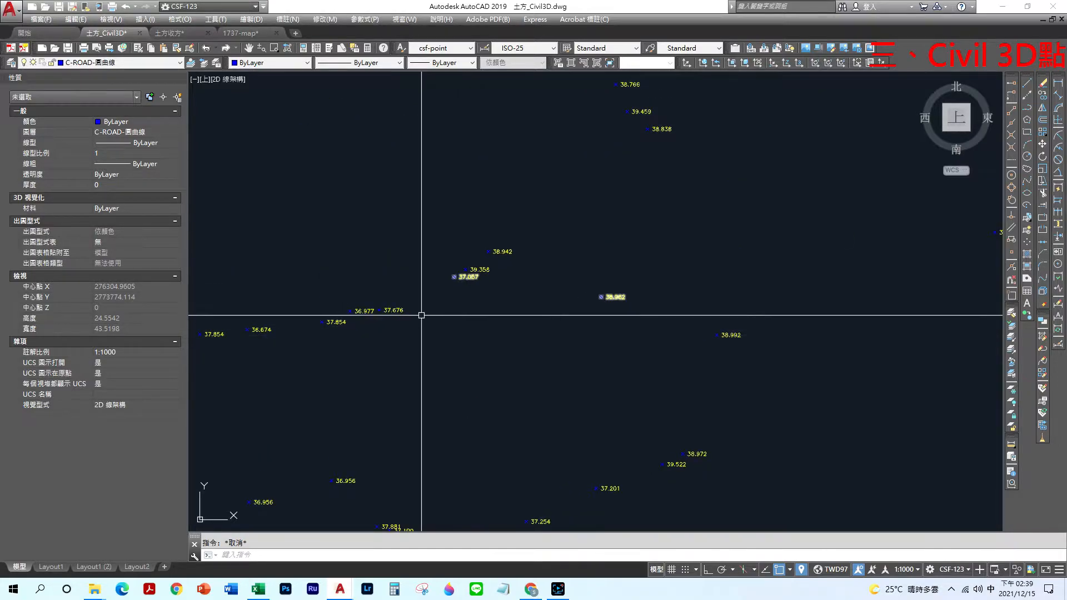
{"action": "left_click", "coordinate": [391, 310]}
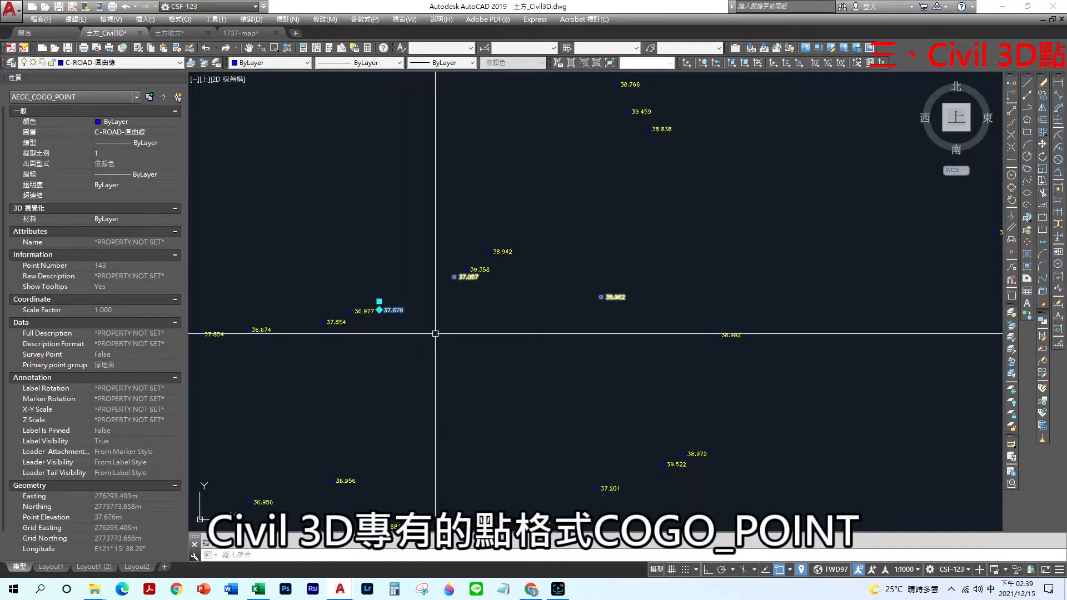
{"action": "left_click", "coordinate": [659, 129]}
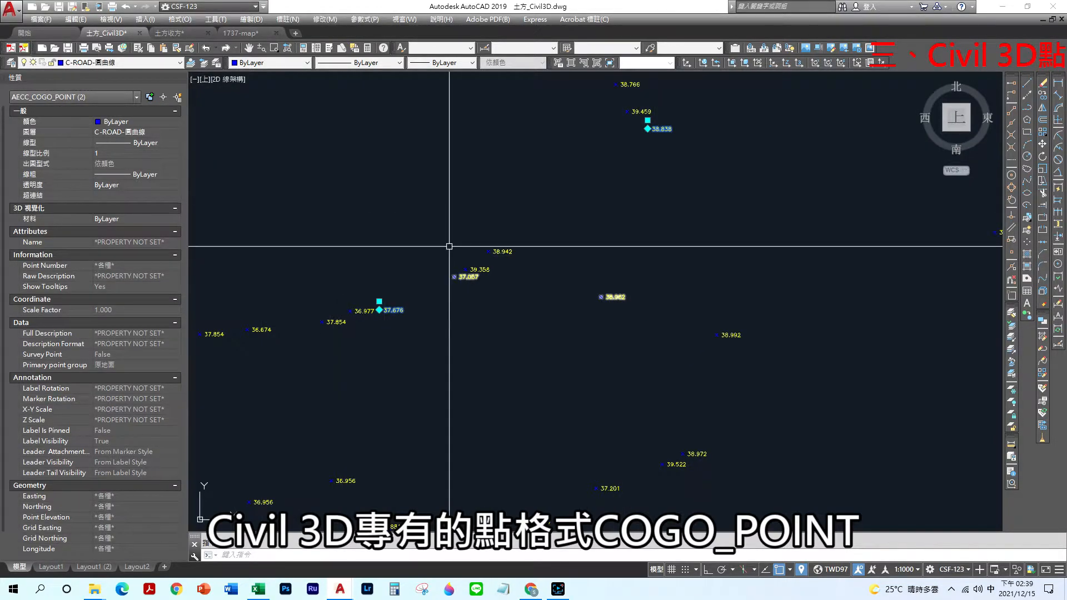
{"action": "scroll", "coordinate": [449, 245], "scroll_direction": "down", "scroll_amount": 6}
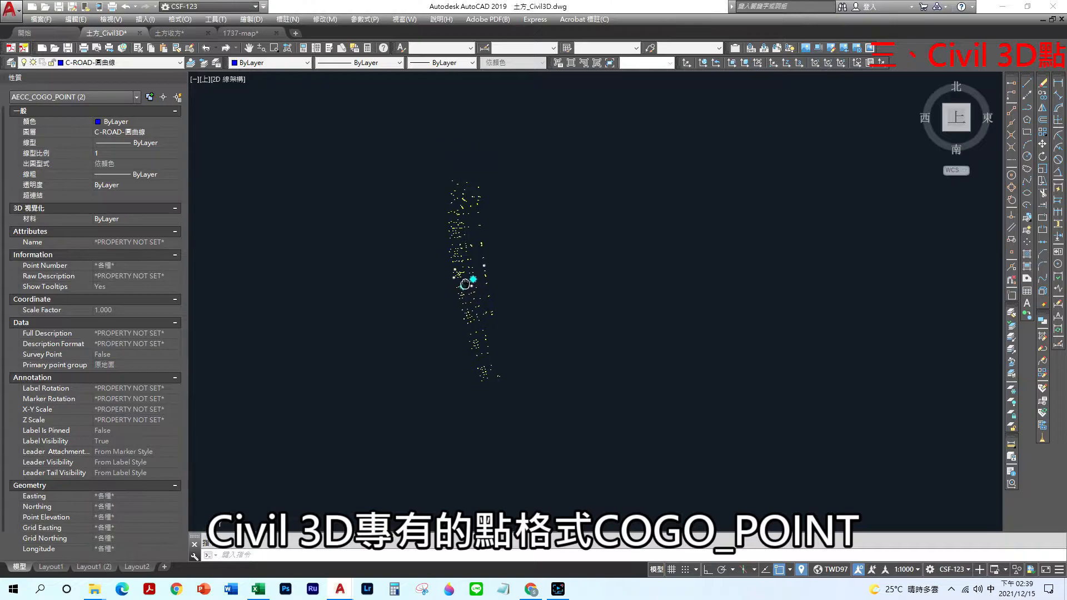
{"action": "scroll", "coordinate": [491, 311], "scroll_direction": "up", "scroll_amount": 5}
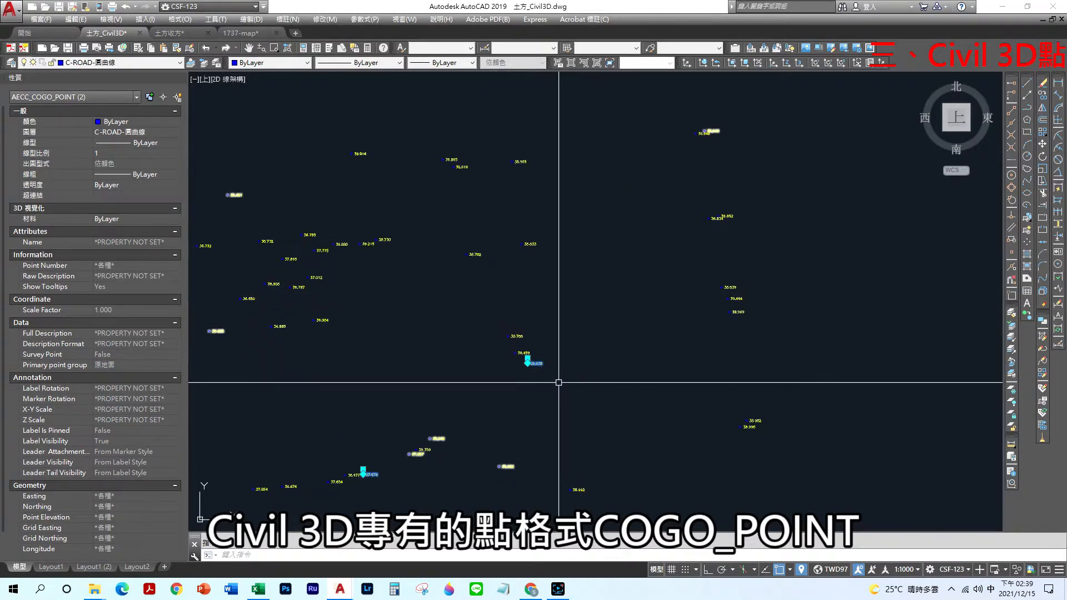
{"action": "scroll", "coordinate": [529, 364], "scroll_direction": "up", "scroll_amount": 8}
{"action": "scroll", "coordinate": [485, 314], "scroll_direction": "up", "scroll_amount": 3}
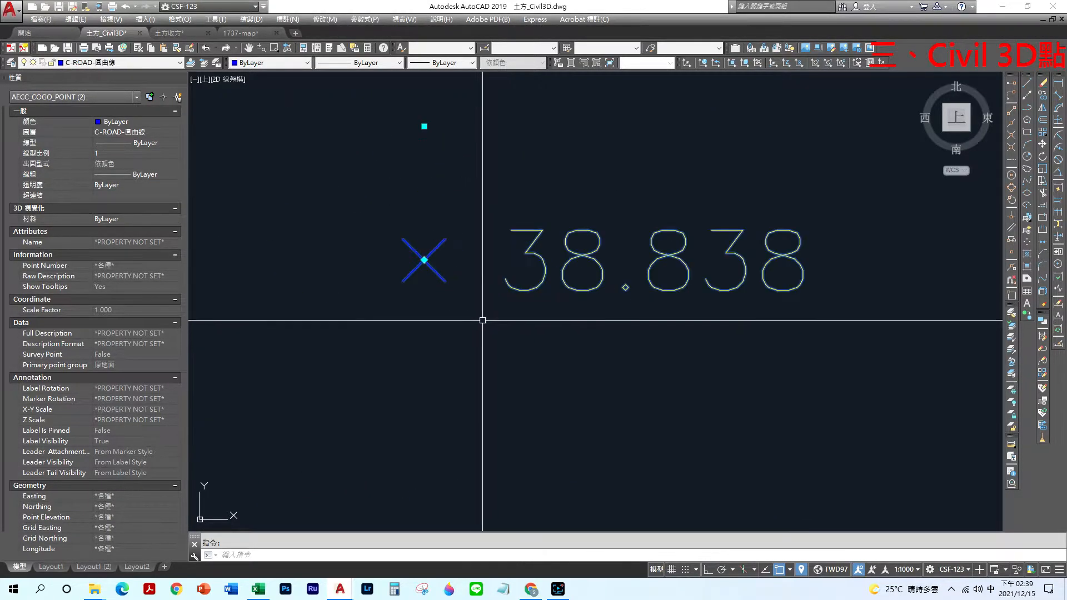
{"action": "scroll", "coordinate": [485, 316], "scroll_direction": "down", "scroll_amount": 5}
{"action": "scroll", "coordinate": [486, 316], "scroll_direction": "down", "scroll_amount": 10}
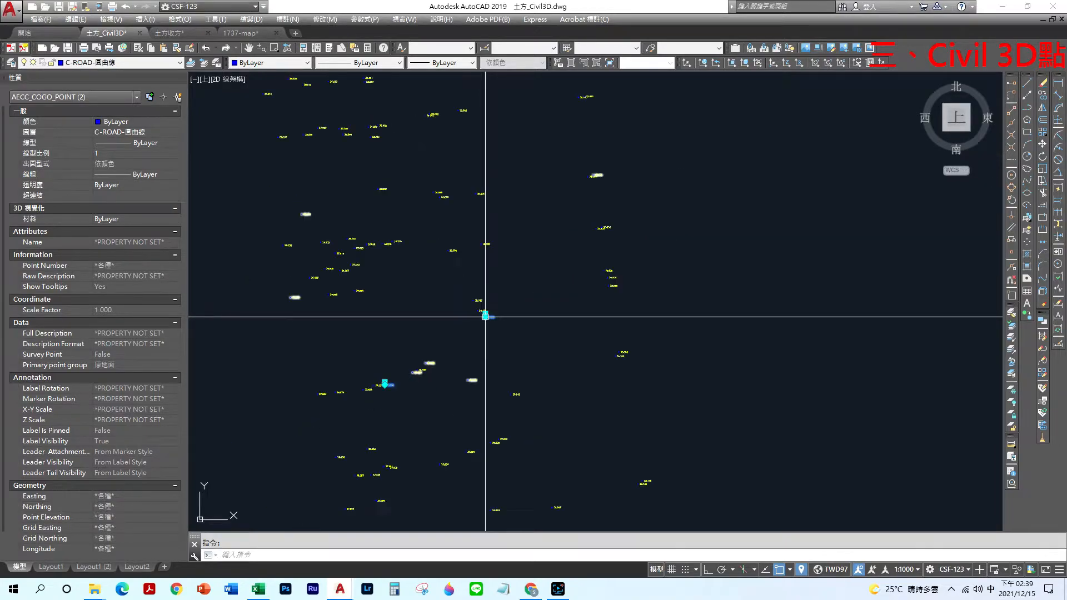
{"action": "key", "text": "Escape"}
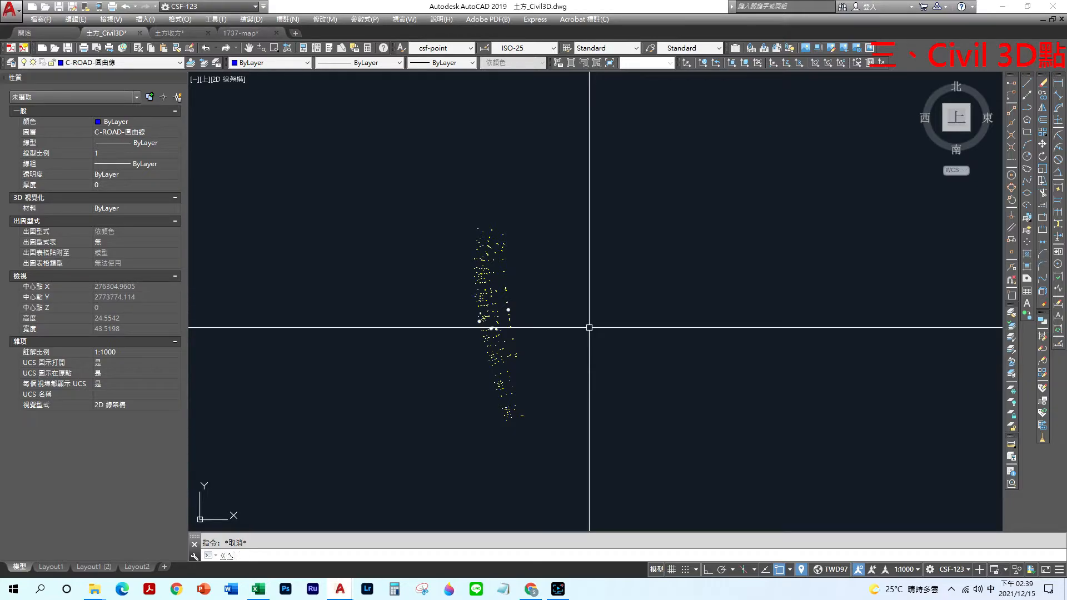
Explode all the visible COGO points along the road strip.
{"action": "type", "text": "e"}
{"action": "key", "text": "Return"}
{"action": "left_click", "coordinate": [437, 450]}
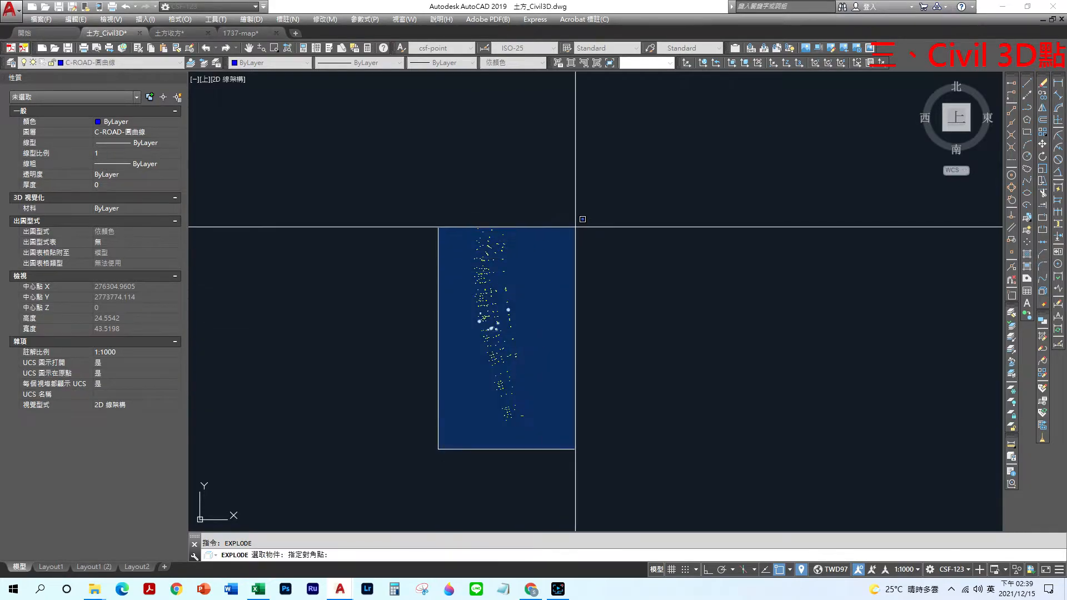
{"action": "left_click", "coordinate": [569, 220]}
{"action": "key", "text": "Return"}
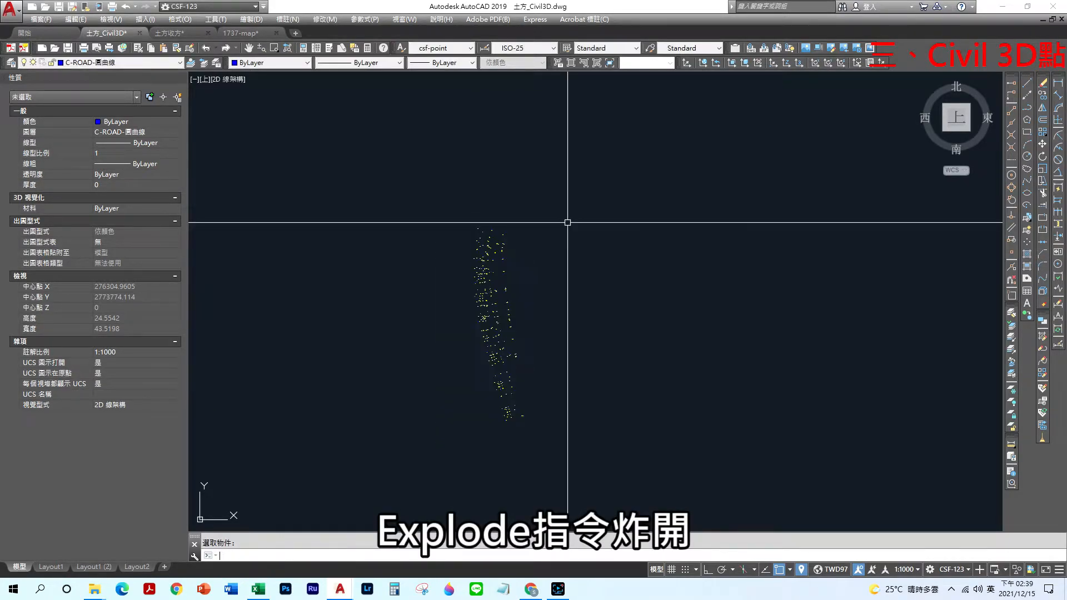
Select the exploded point labelled 38.942 and examine its object type and position properties.
{"action": "scroll", "coordinate": [497, 339], "scroll_direction": "up", "scroll_amount": 4}
{"action": "scroll", "coordinate": [499, 337], "scroll_direction": "up", "scroll_amount": 5}
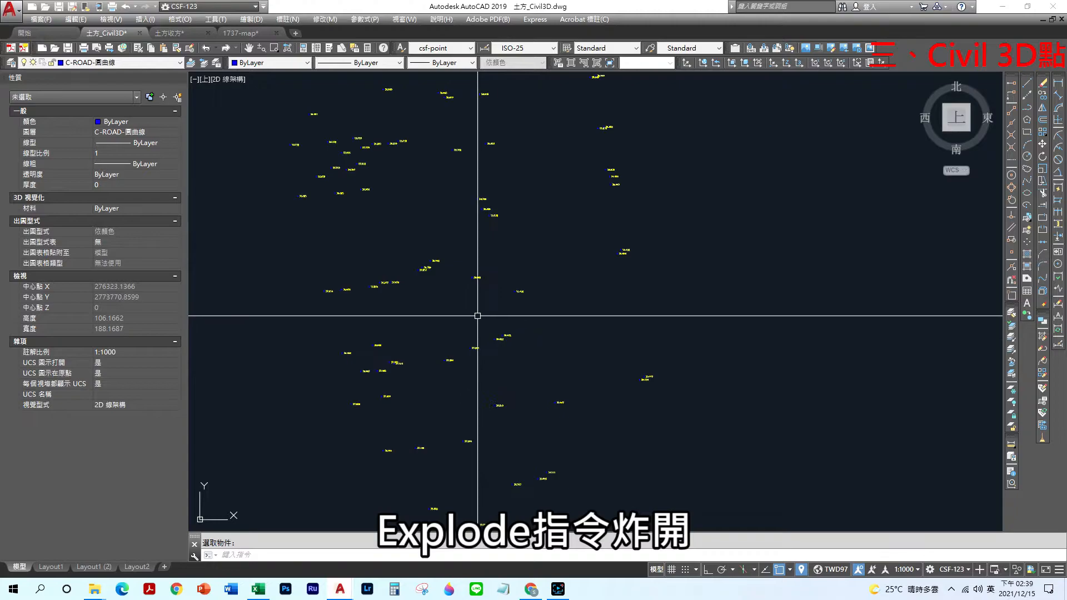
{"action": "left_click", "coordinate": [625, 284]}
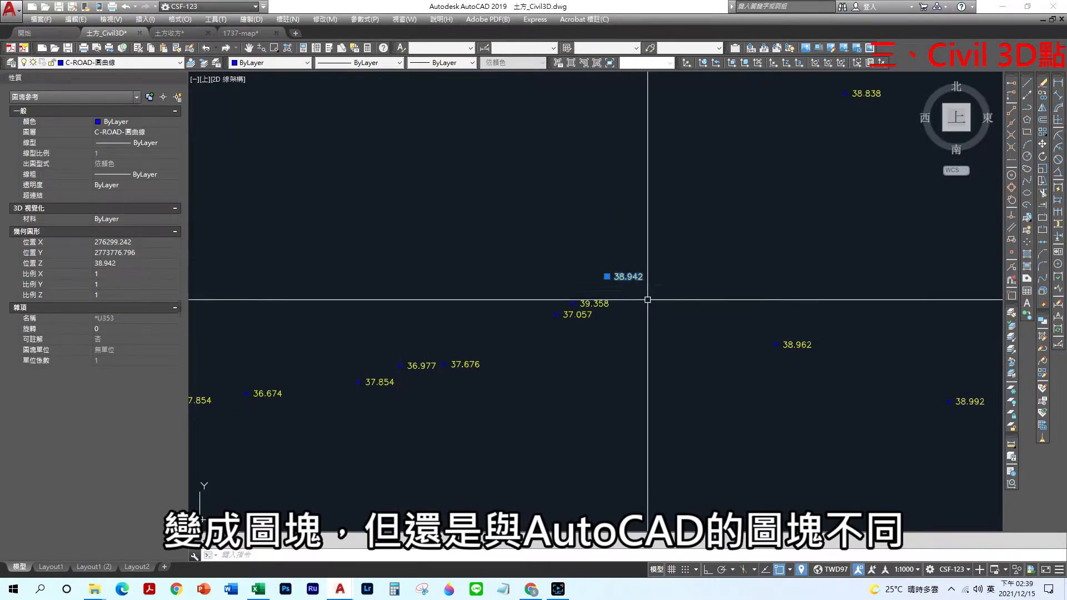
{"action": "scroll", "coordinate": [612, 310], "scroll_direction": "up", "scroll_amount": 4}
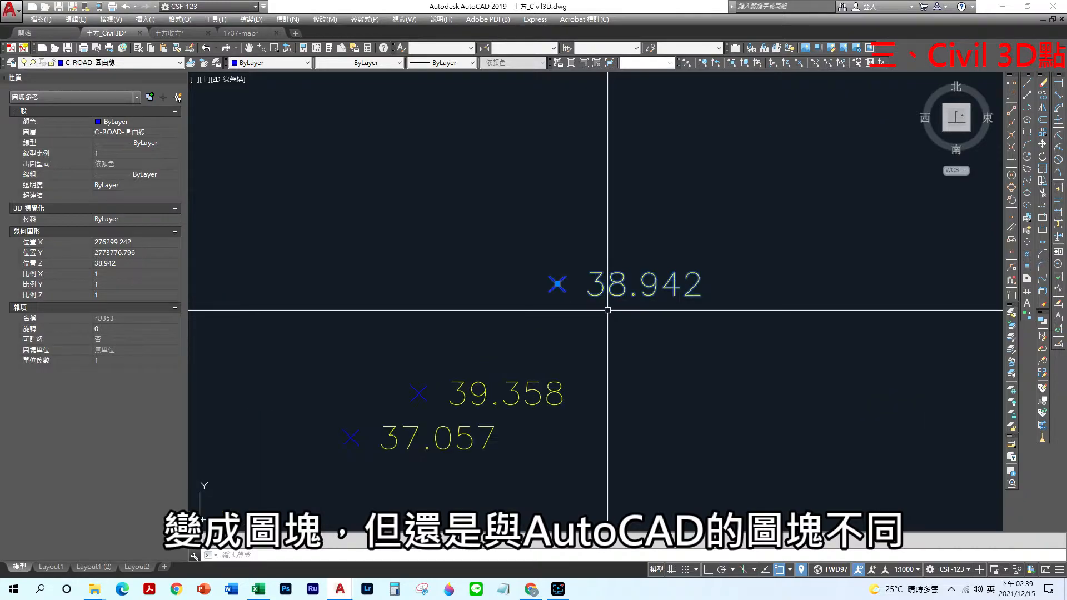
{"action": "key", "text": "Escape"}
{"action": "scroll", "coordinate": [606, 310], "scroll_direction": "up", "scroll_amount": 2}
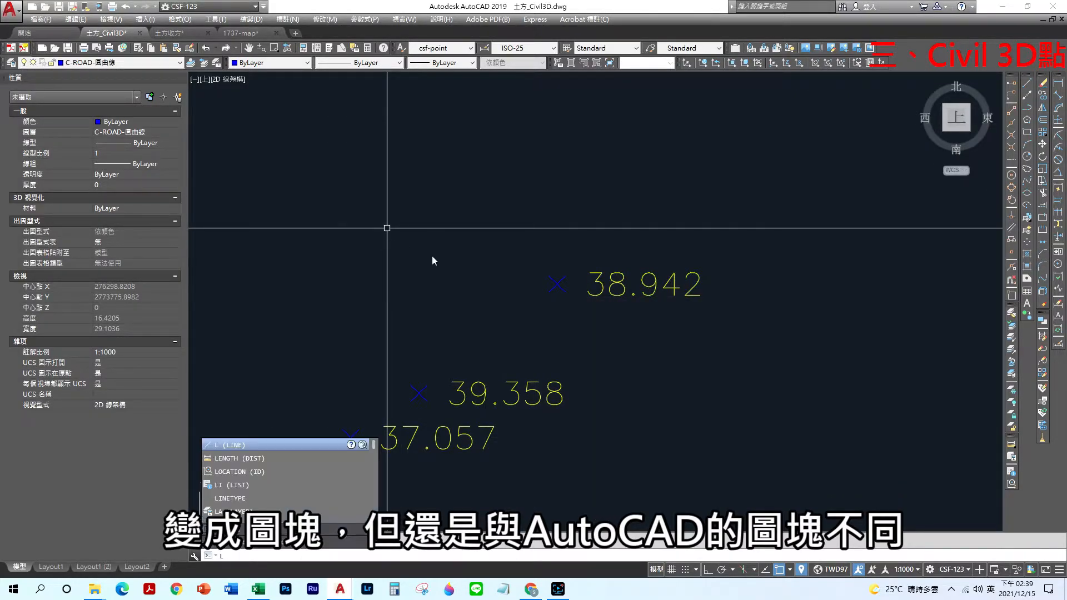
{"action": "key", "text": "Escape"}
Draw an auxiliary line from the insertion point of the southernmost 37.756 label to the centre of its survey marker.
{"action": "scroll", "coordinate": [463, 282], "scroll_direction": "down", "scroll_amount": 8}
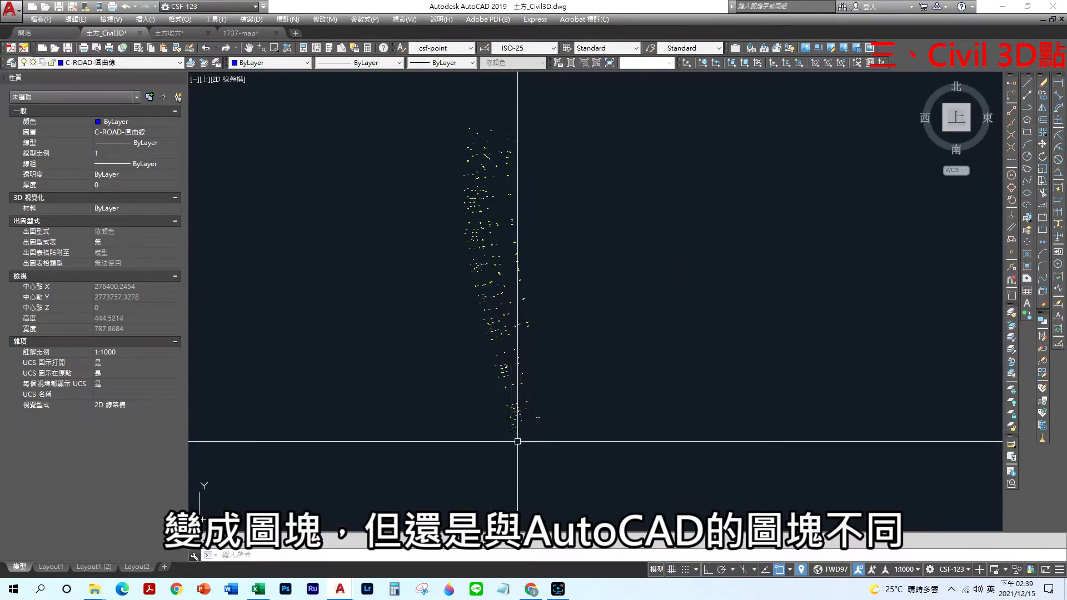
{"action": "scroll", "coordinate": [502, 358], "scroll_direction": "up", "scroll_amount": 12}
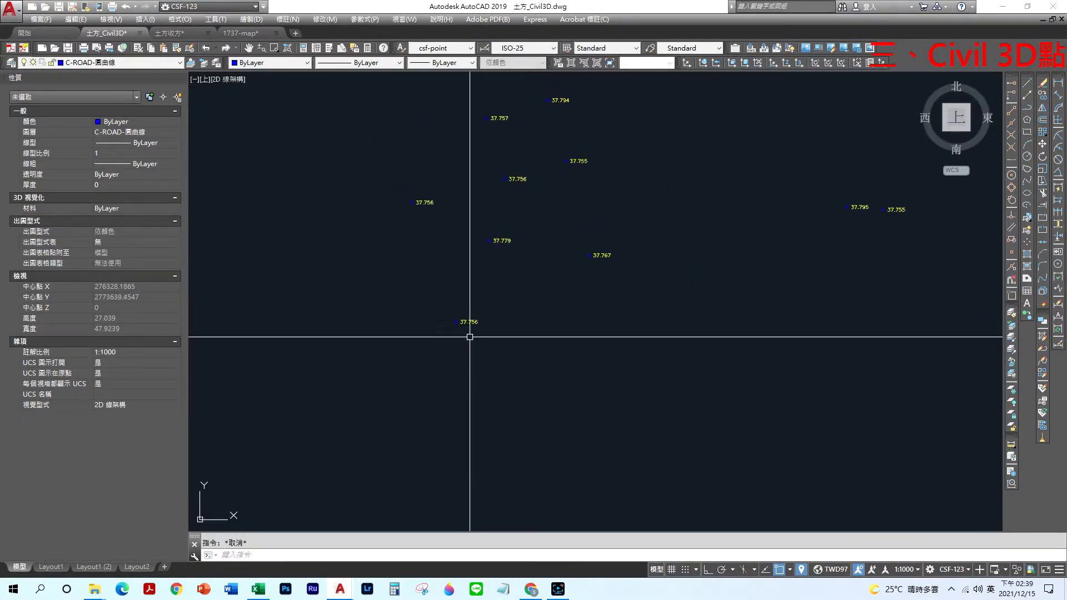
{"action": "scroll", "coordinate": [469, 326], "scroll_direction": "up", "scroll_amount": 2}
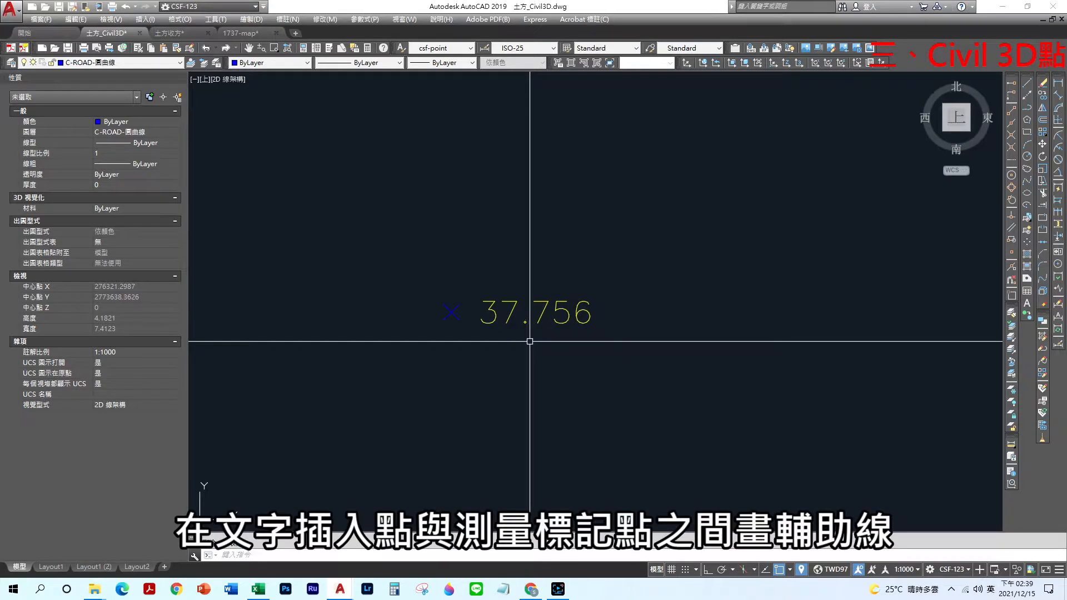
{"action": "key", "text": "Return"}
{"action": "left_click", "coordinate": [480, 314]}
{"action": "left_click", "coordinate": [451, 312]}
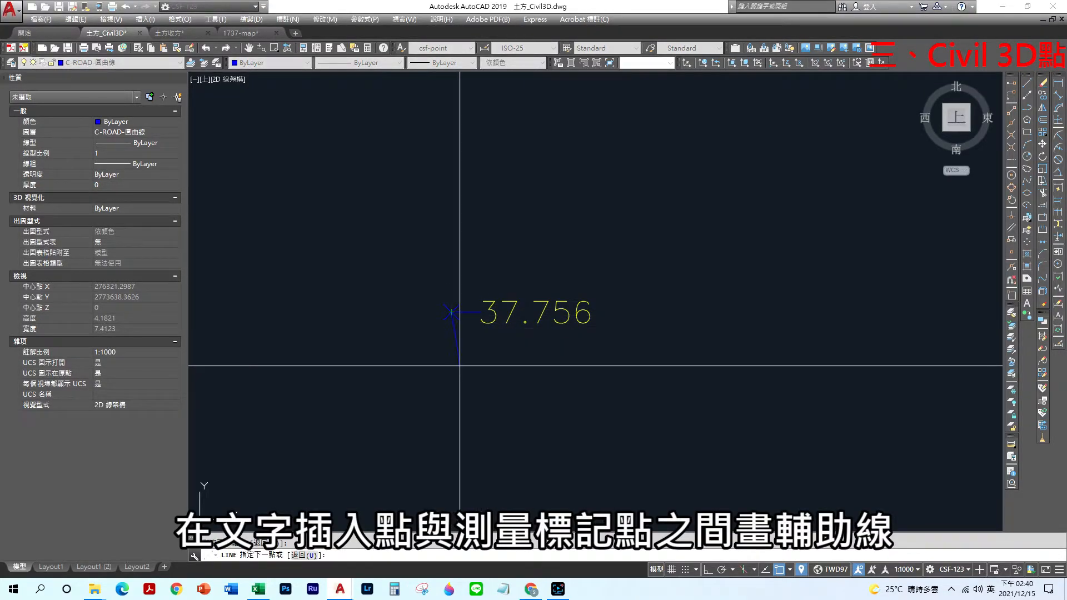
{"action": "key", "text": "Return"}
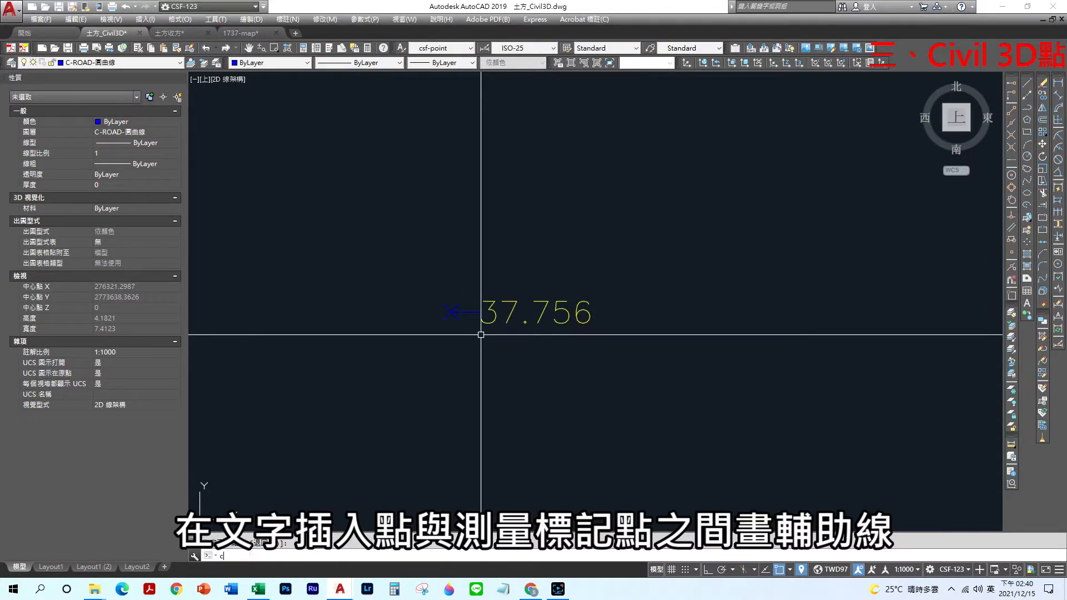
Set the auxiliary line's colour to 1 (red) with the CHANGE command's properties option.
{"action": "type", "text": "change"}
{"action": "key", "text": "Return"}
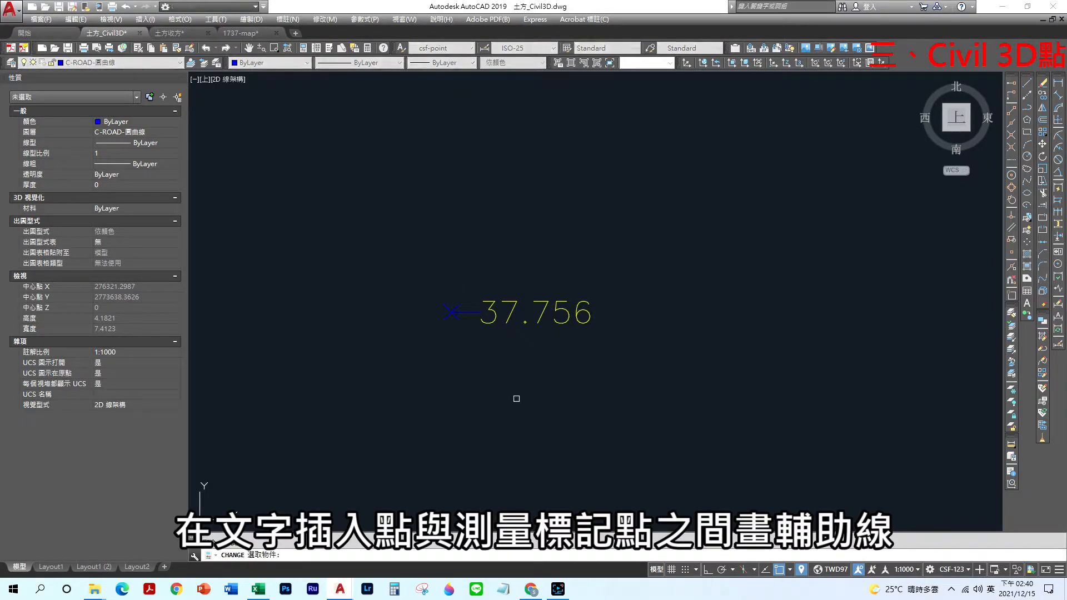
{"action": "key", "text": "Return"}
{"action": "type", "text": "p"}
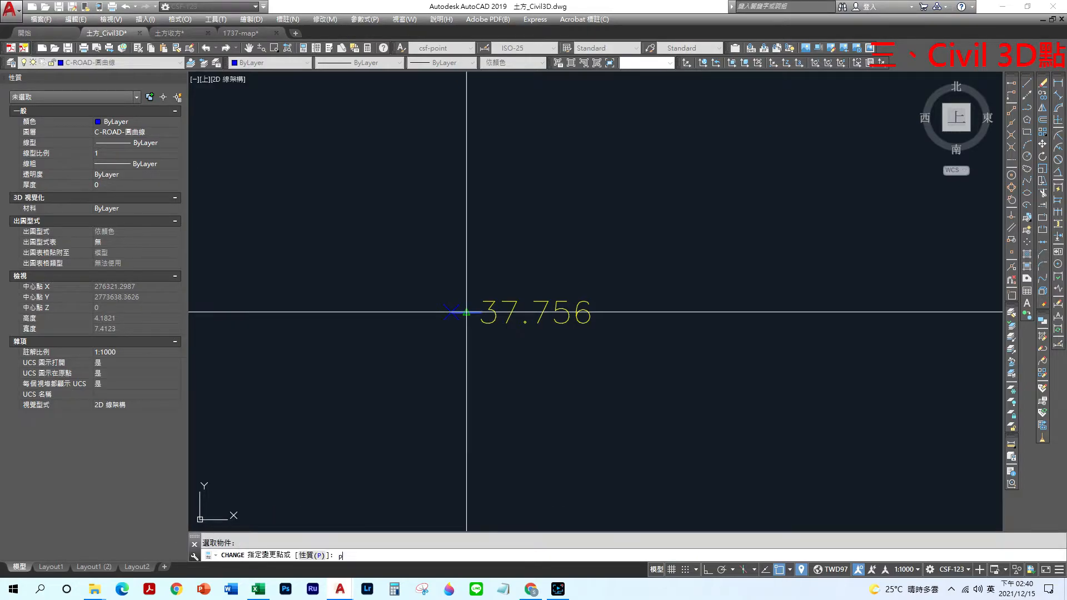
{"action": "key", "text": "Return"}
{"action": "type", "text": "c"}
{"action": "key", "text": "Return"}
{"action": "type", "text": "1"}
{"action": "key", "text": "Return"}
{"action": "key", "text": "Return"}
Measure the distance from the marker centre to the 37.756 label's insertion point with a temporary aligned dimension.
{"action": "scroll", "coordinate": [452, 308], "scroll_direction": "up", "scroll_amount": 4}
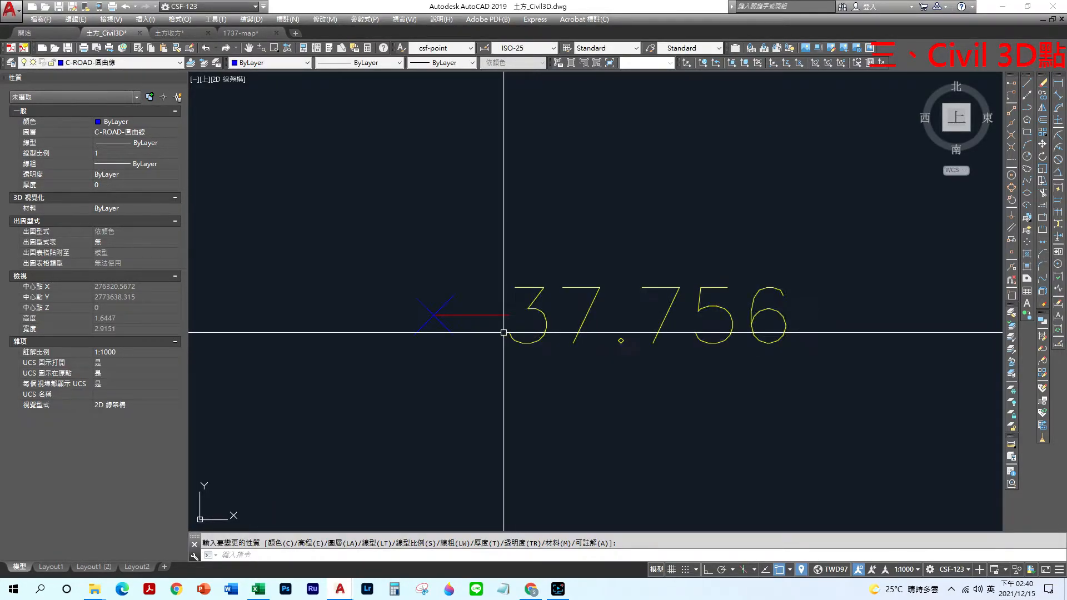
{"action": "left_click", "coordinate": [287, 19]}
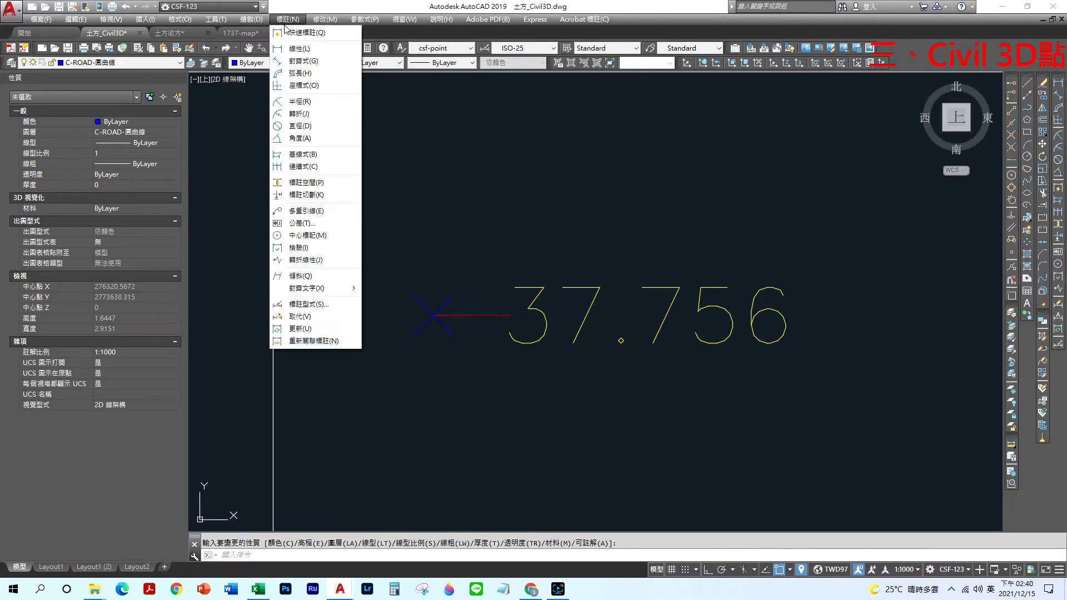
{"action": "left_click", "coordinate": [297, 62]}
{"action": "left_click", "coordinate": [433, 315]}
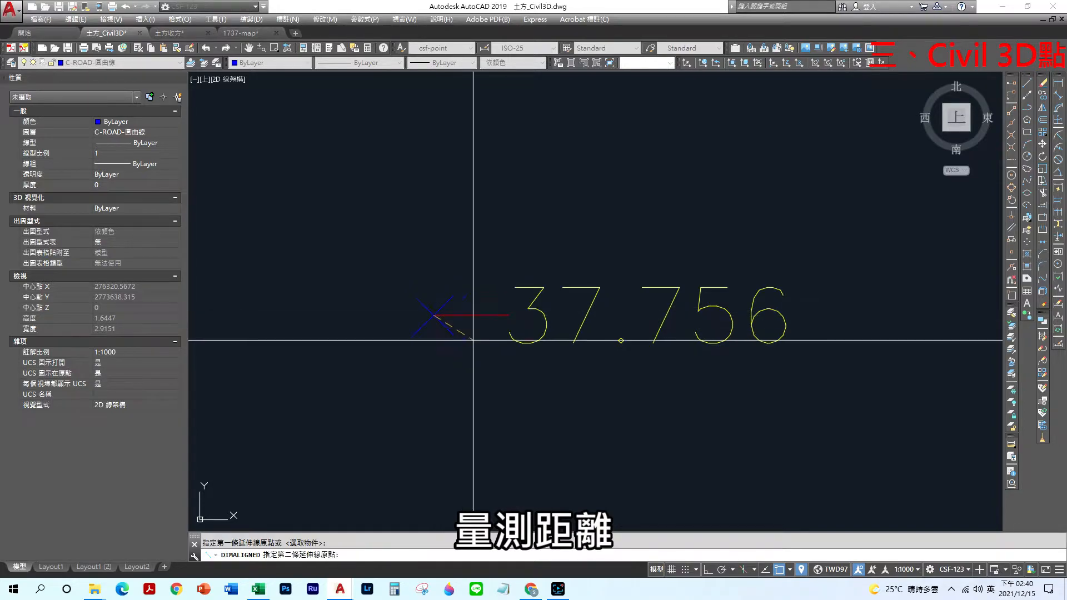
{"action": "left_click", "coordinate": [509, 315]}
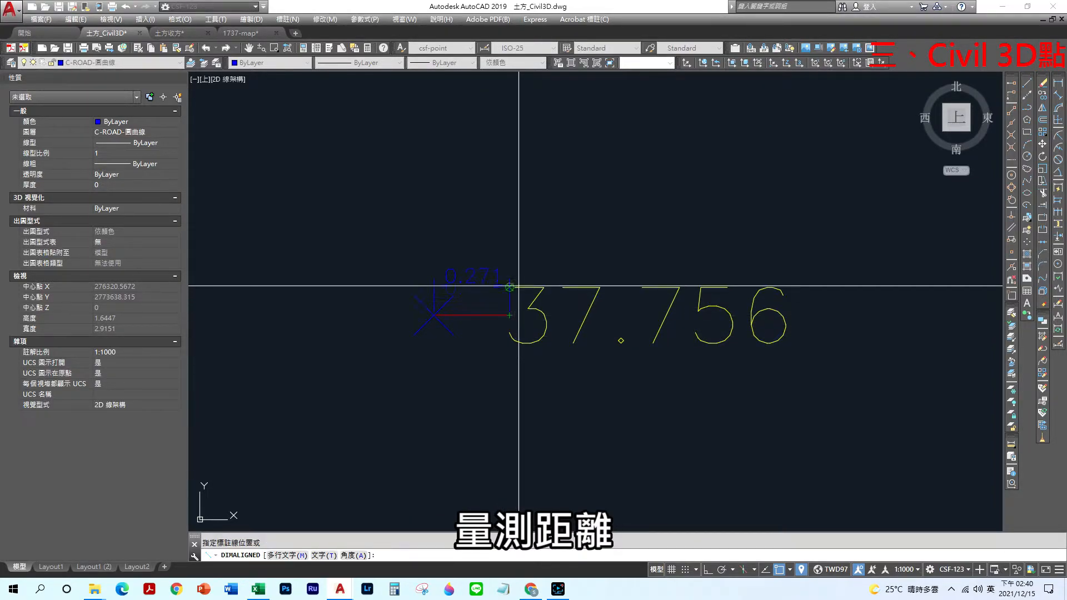
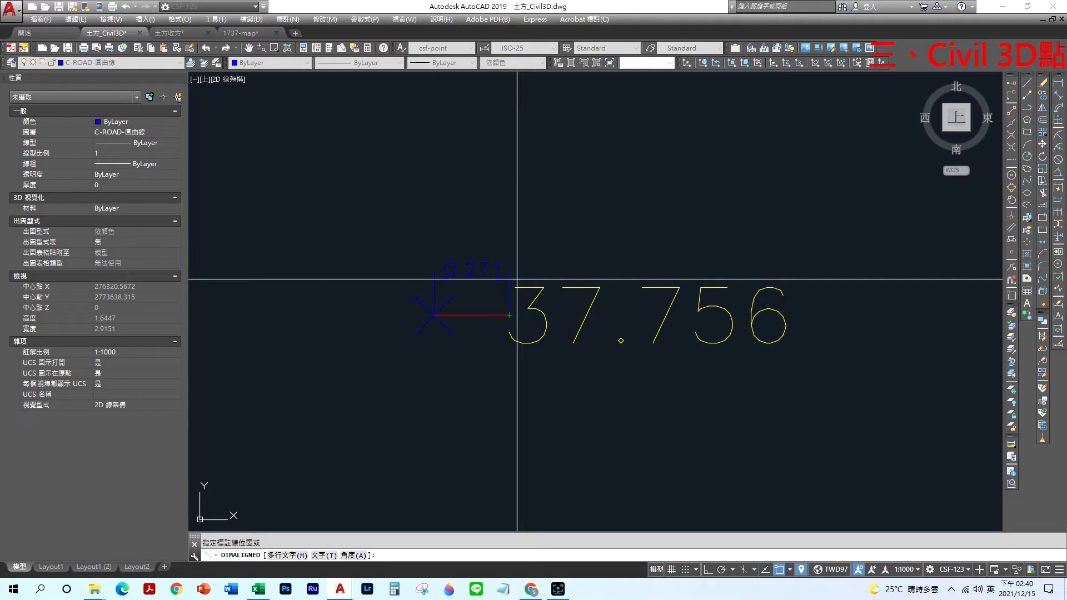
{"action": "key", "text": "Escape"}
Explode all the survey point objects along the whole road strip once more.
{"action": "scroll", "coordinate": [516, 280], "scroll_direction": "down", "scroll_amount": 6}
{"action": "scroll", "coordinate": [516, 282], "scroll_direction": "down", "scroll_amount": 12}
{"action": "middle_click_drag", "start_coordinate": [547, 352], "coordinate": [544, 396]}
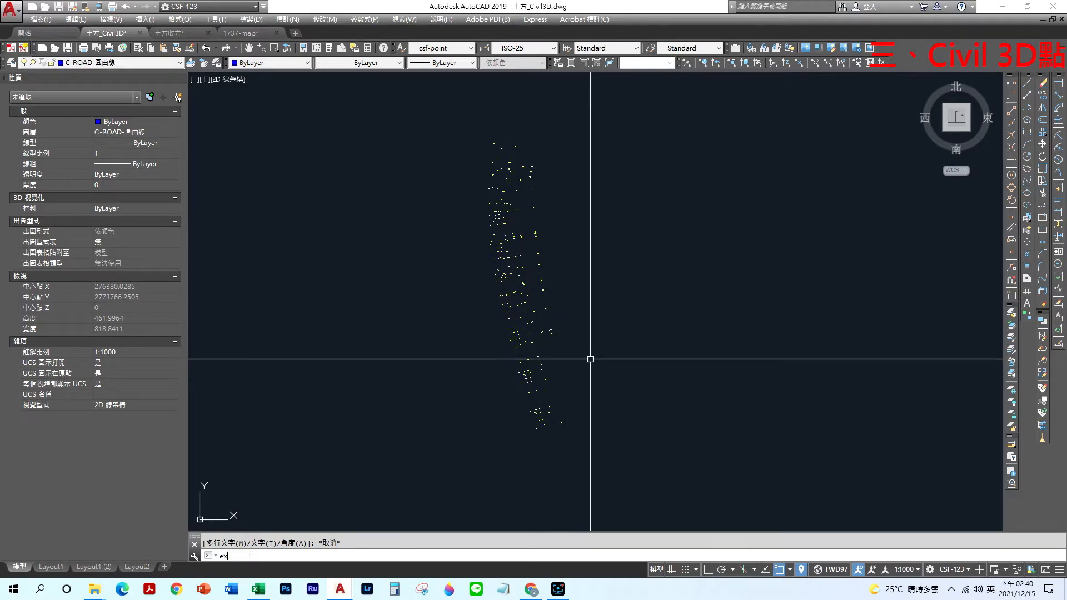
{"action": "key", "text": "Return"}
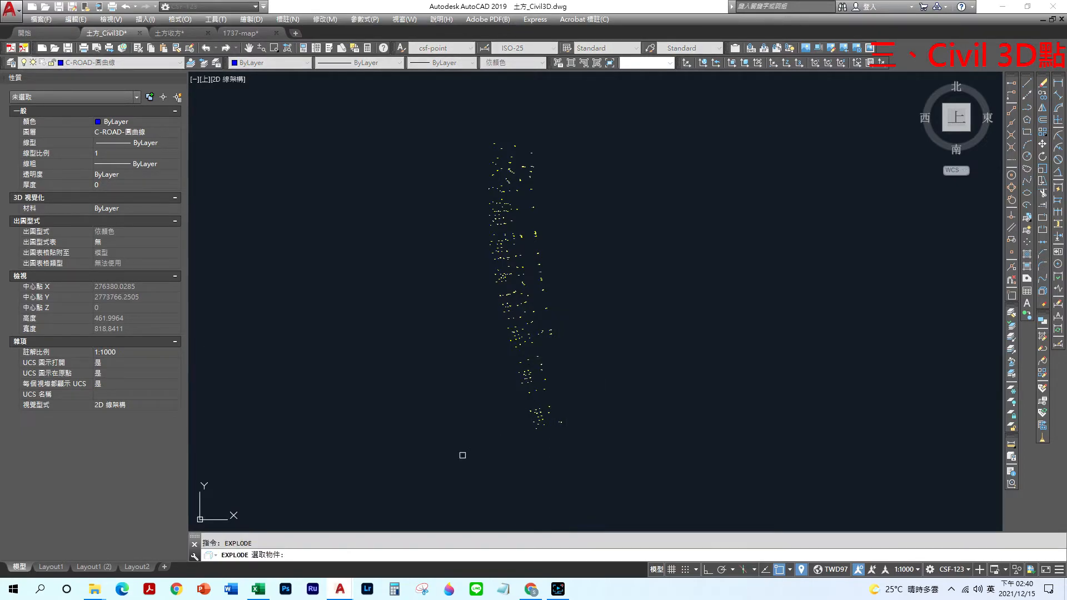
{"action": "left_click", "coordinate": [442, 467]}
{"action": "left_click", "coordinate": [627, 114]}
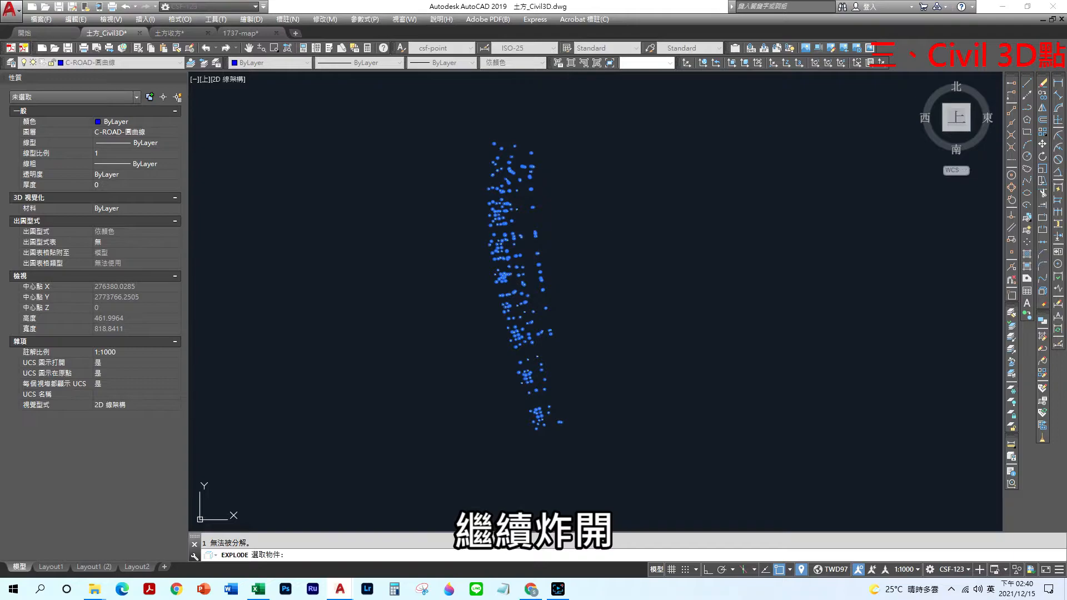
{"action": "key", "text": "Return"}
Check the object type of one exploded point, explode it, and explode the entire strip of points again.
{"action": "left_click", "coordinate": [534, 312]}
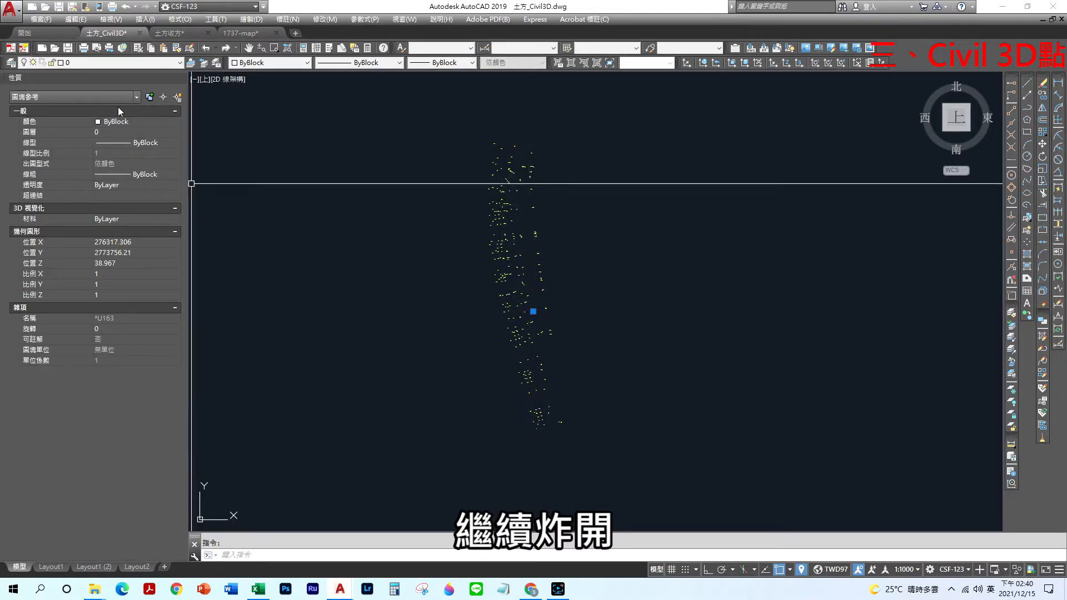
{"action": "type", "text": "x"}
{"action": "key", "text": "Return"}
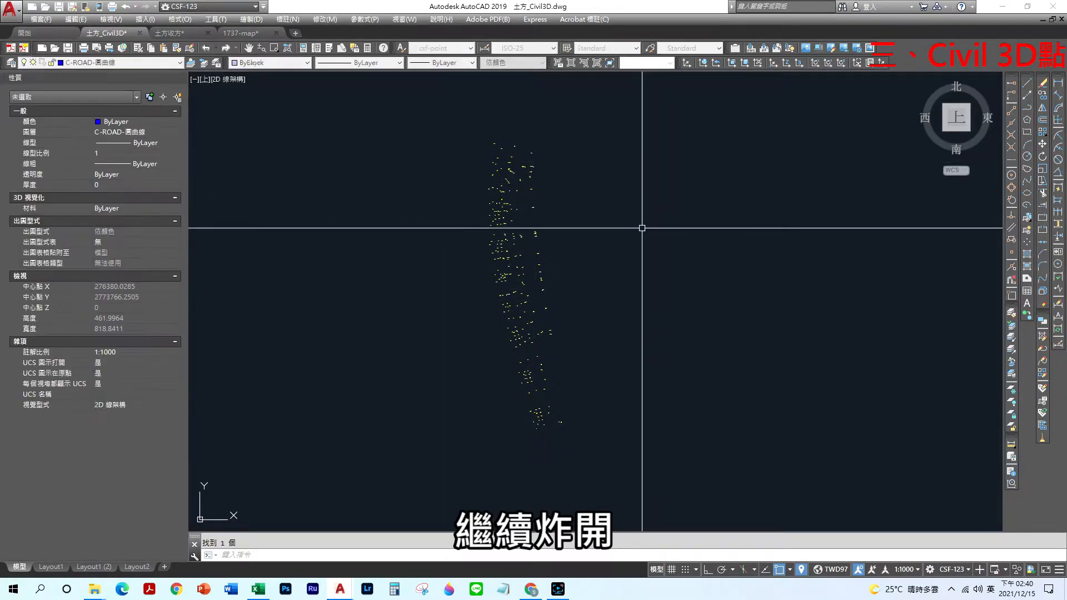
{"action": "left_click", "coordinate": [450, 469]}
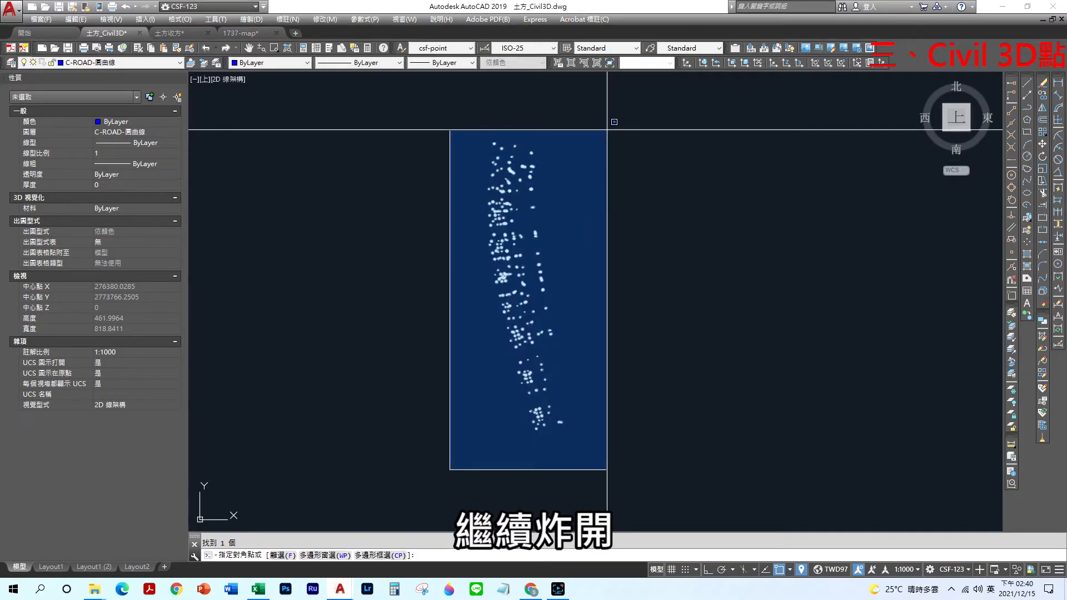
{"action": "left_click", "coordinate": [598, 128]}
{"action": "key", "text": "Return"}
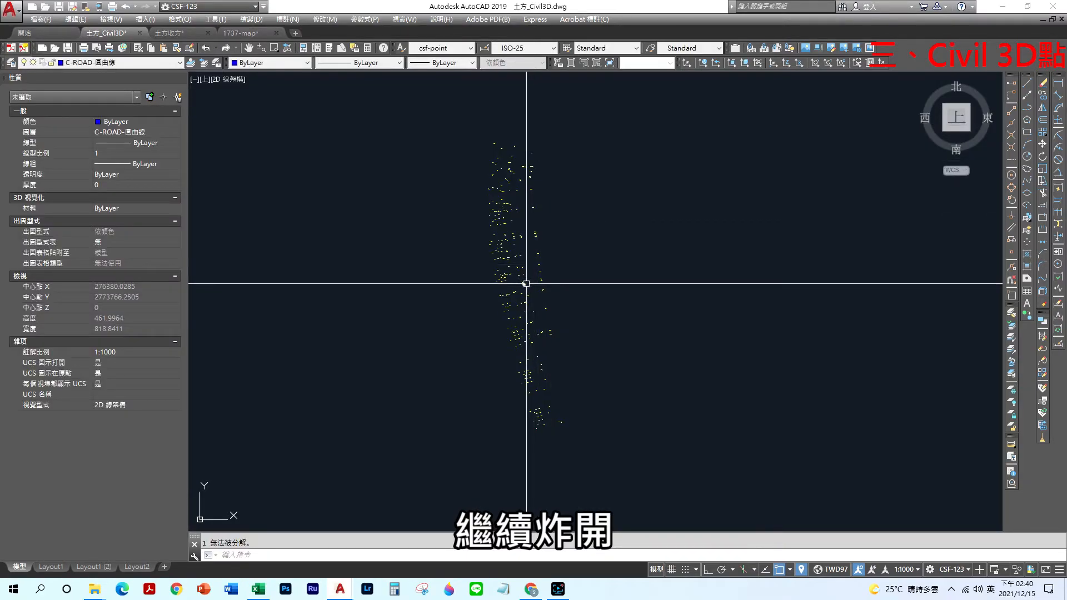
Check the type of another point and run a further Explode on the full strip to break the block references into text.
{"action": "left_click", "coordinate": [521, 283]}
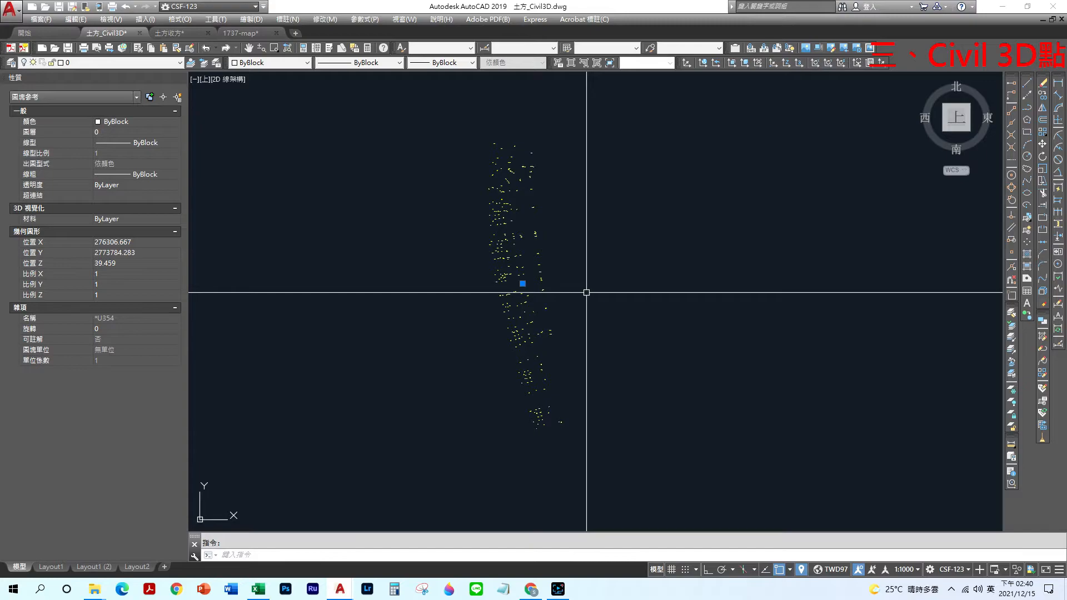
{"action": "key", "text": "Escape"}
{"action": "key", "text": "Return"}
{"action": "left_click", "coordinate": [443, 476]}
{"action": "left_click", "coordinate": [604, 131]}
{"action": "key", "text": "Return"}
Examine the 38.962 text's properties and check the southernmost 37.756 label for its survey marker.
{"action": "scroll", "coordinate": [543, 276], "scroll_direction": "up", "scroll_amount": 10}
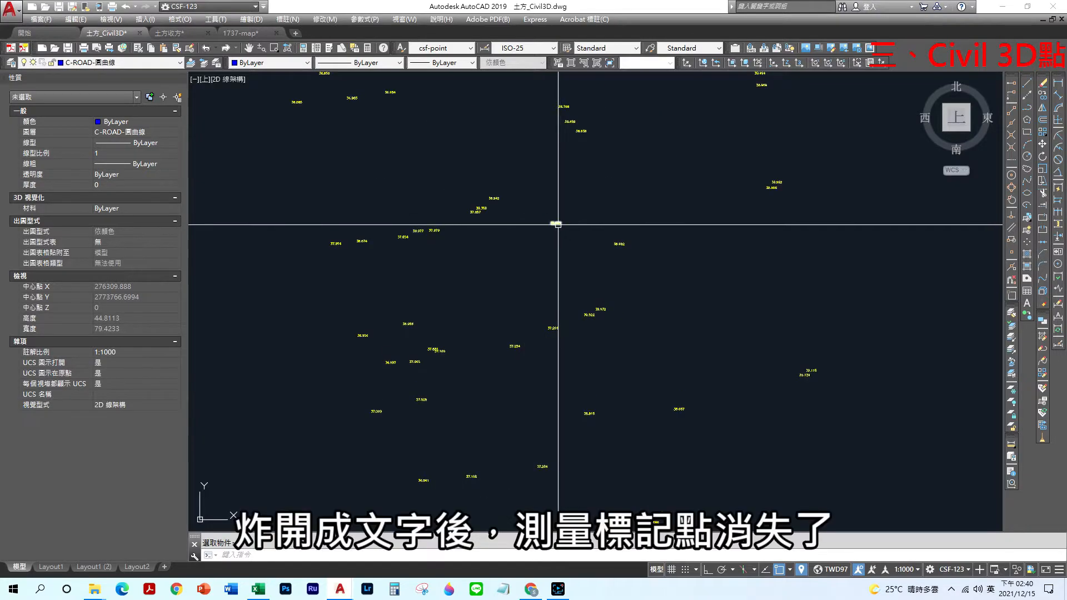
{"action": "left_click", "coordinate": [558, 224]}
{"action": "scroll", "coordinate": [558, 239], "scroll_direction": "up", "scroll_amount": 3}
{"action": "key", "text": "Escape"}
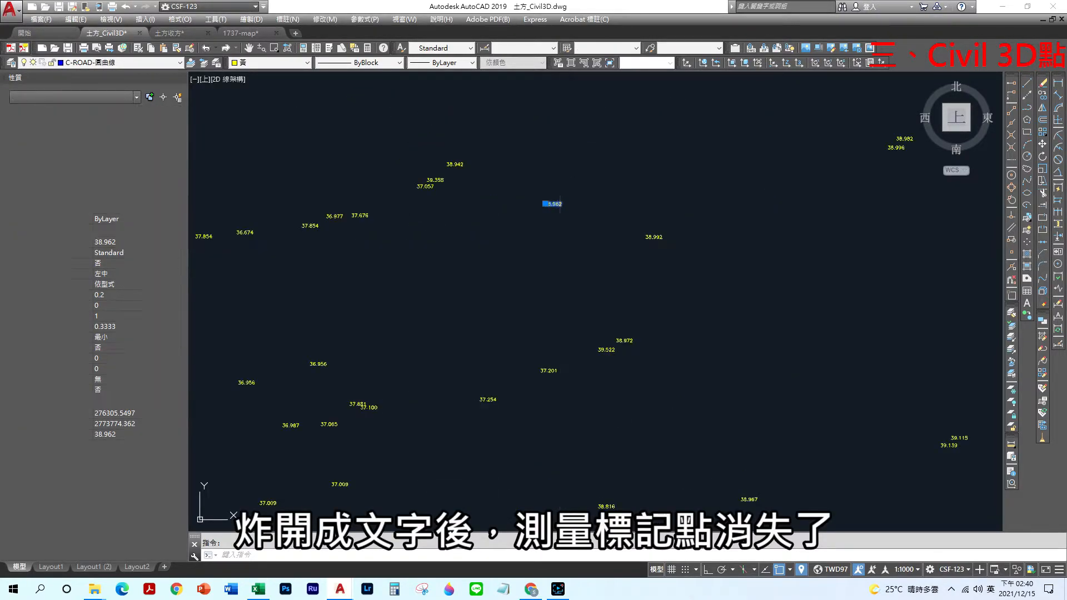
{"action": "scroll", "coordinate": [556, 260], "scroll_direction": "down", "scroll_amount": 5}
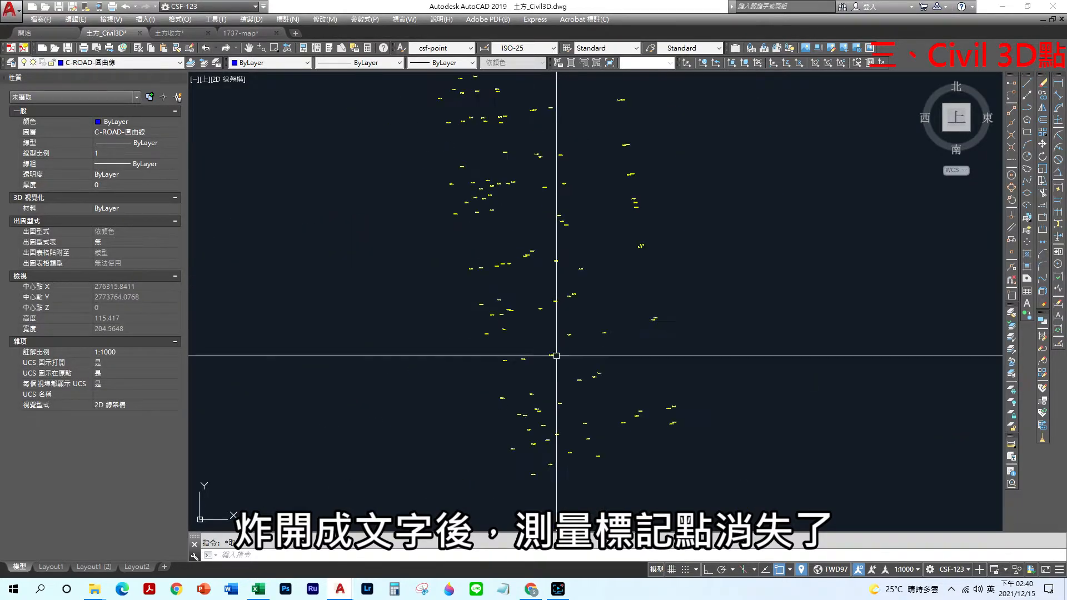
{"action": "scroll", "coordinate": [557, 361], "scroll_direction": "up", "scroll_amount": 10}
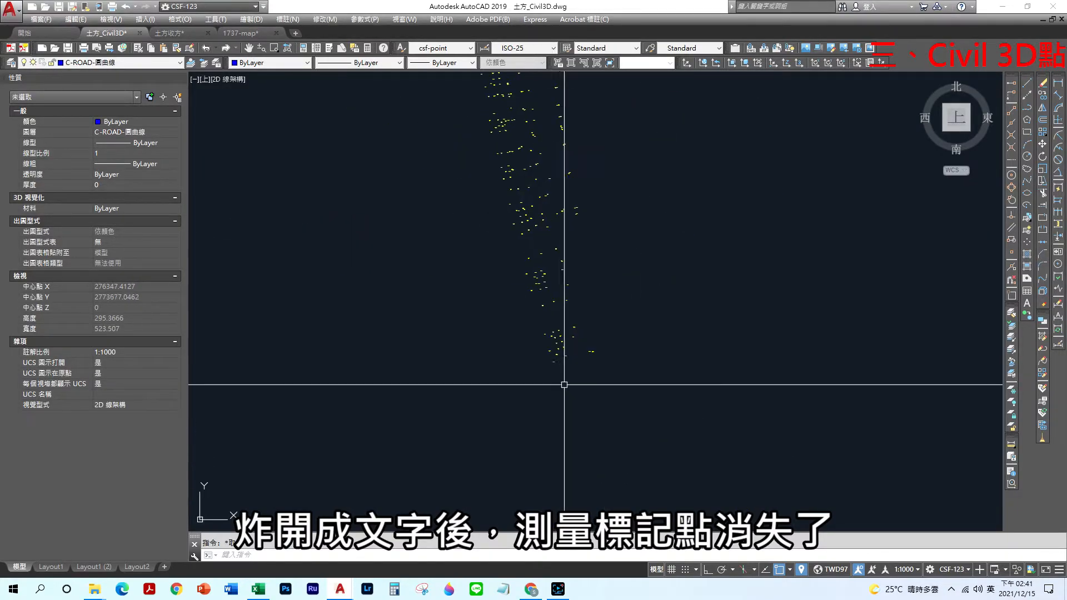
{"action": "scroll", "coordinate": [514, 283], "scroll_direction": "up", "scroll_amount": 4}
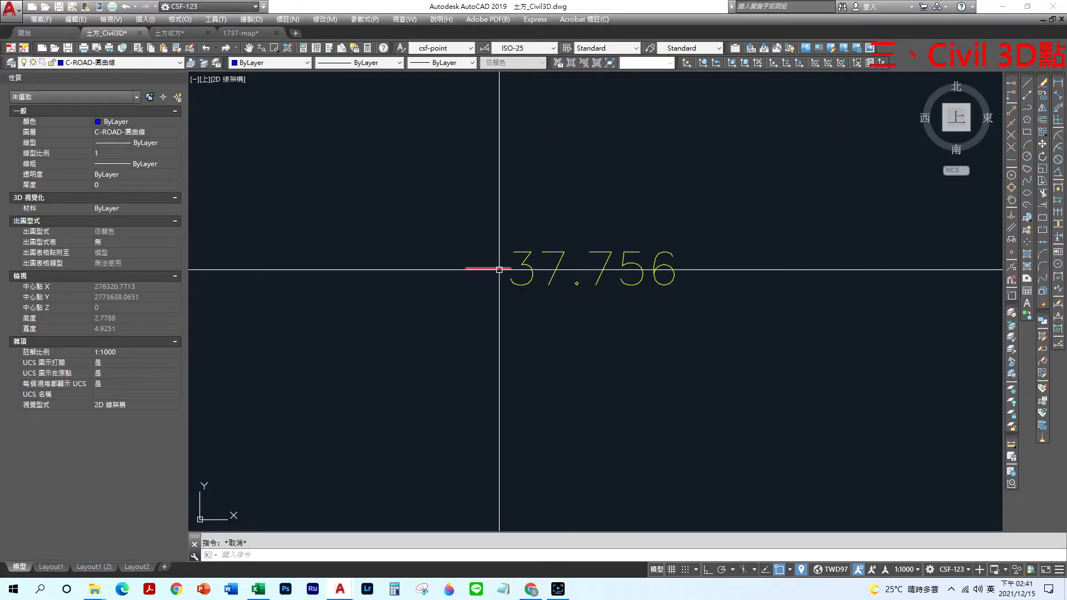
Move all the elevation texts, excluding the red auxiliary line, from the 37.756 label's insertion point to the line's marker end.
{"action": "scroll", "coordinate": [554, 314], "scroll_direction": "down", "scroll_amount": 12}
{"action": "scroll", "coordinate": [572, 325], "scroll_direction": "down", "scroll_amount": 4}
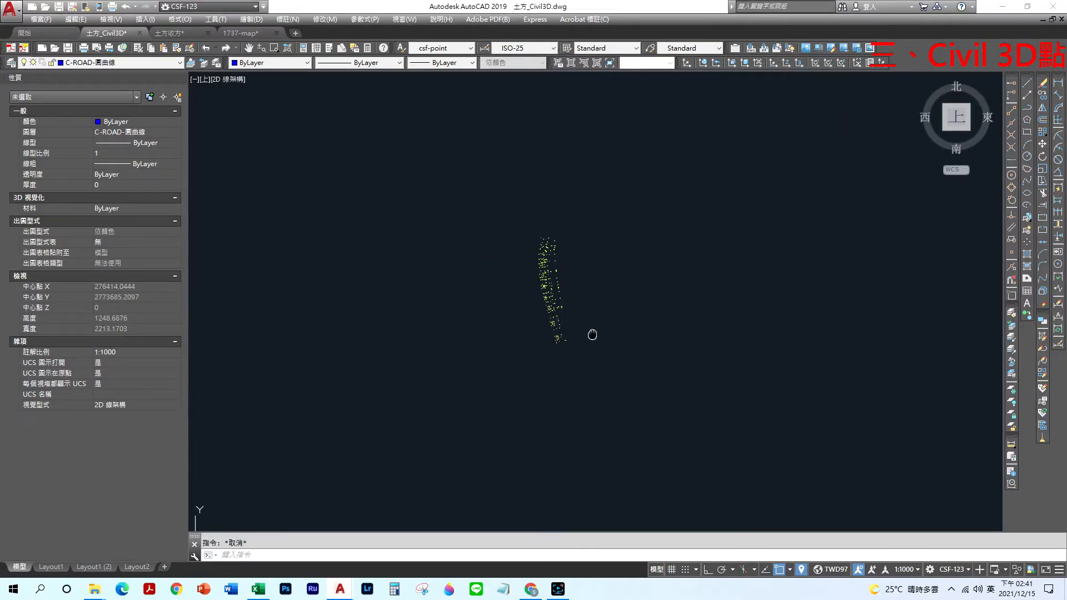
{"action": "key", "text": "Return"}
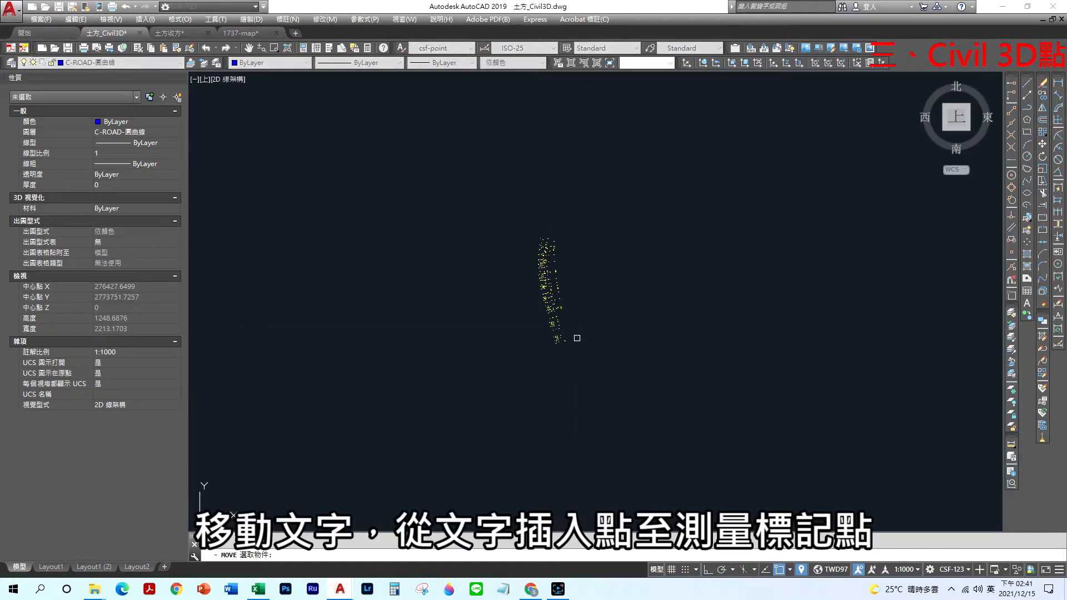
{"action": "left_click", "coordinate": [503, 381]}
{"action": "left_click", "coordinate": [600, 218]}
{"action": "scroll", "coordinate": [556, 333], "scroll_direction": "up", "scroll_amount": 8}
{"action": "scroll", "coordinate": [561, 321], "scroll_direction": "up", "scroll_amount": 11}
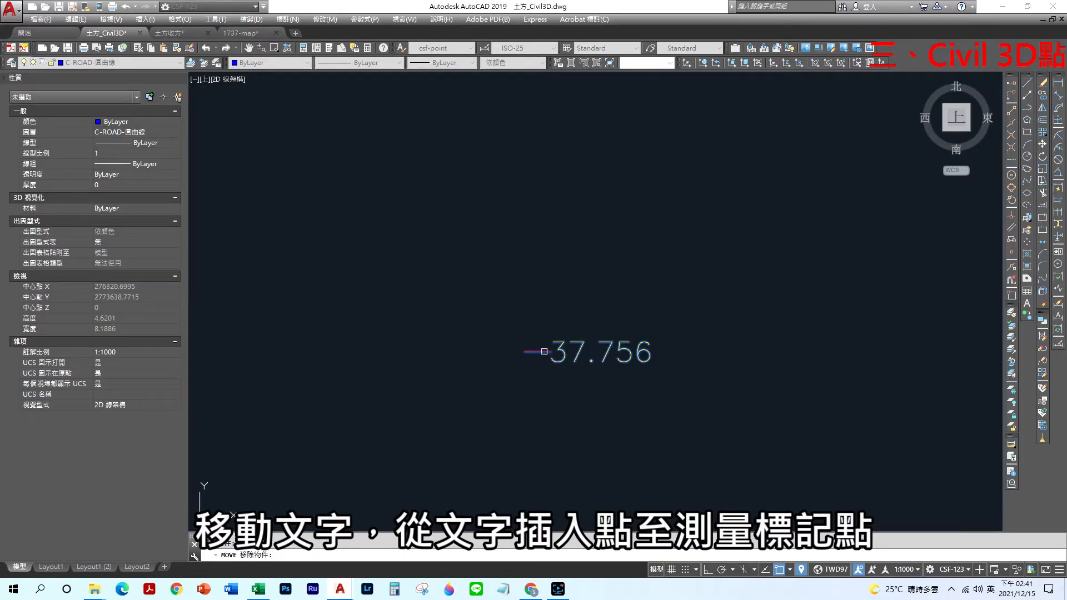
{"action": "left_click", "coordinate": [556, 353]}
{"action": "key", "text": "Return"}
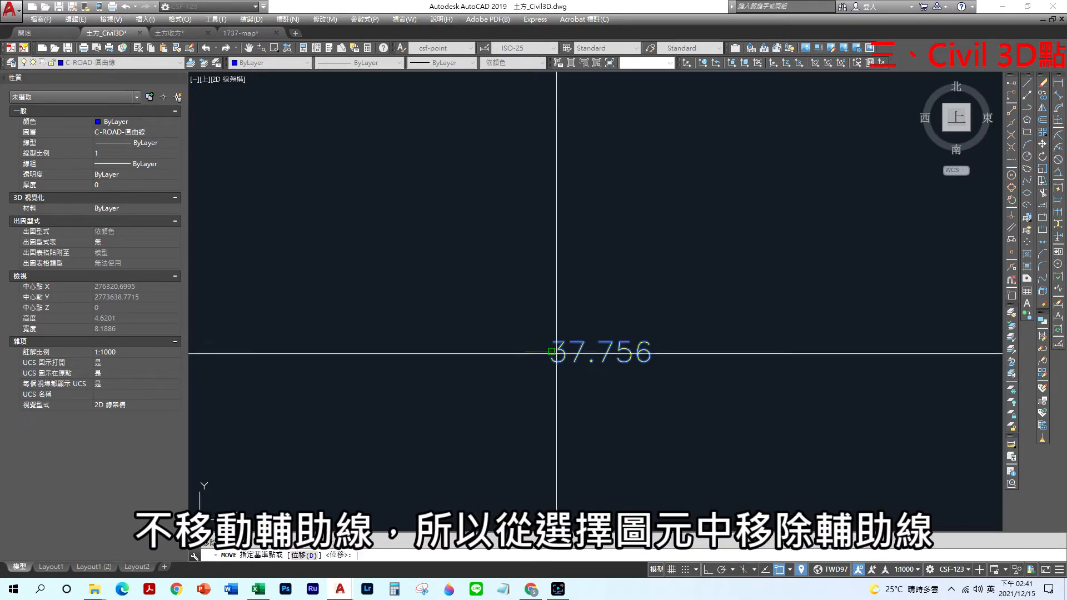
{"action": "left_click", "coordinate": [551, 351]}
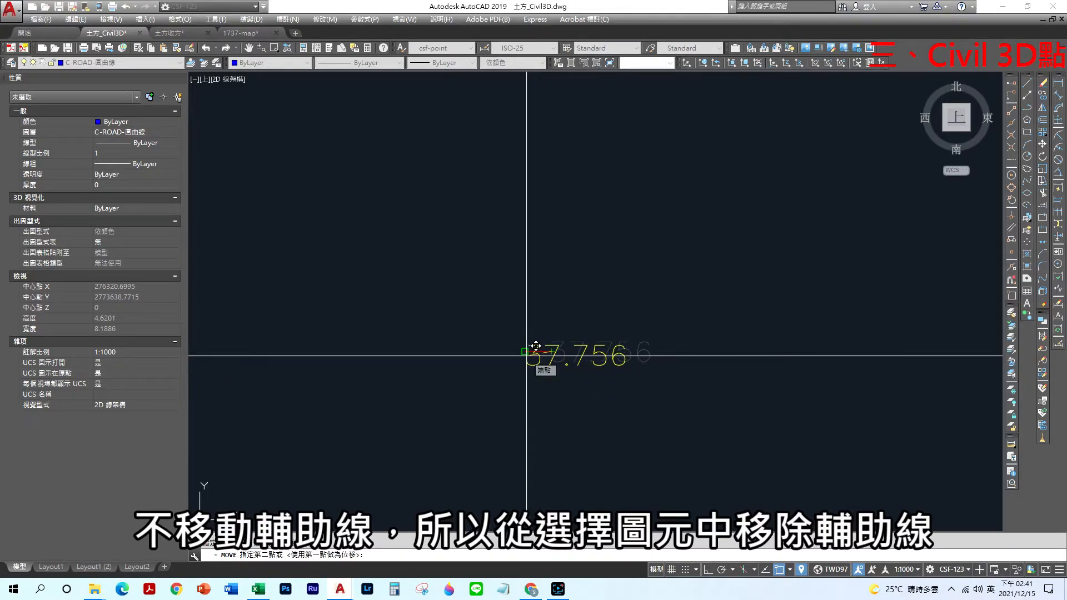
{"action": "left_click", "coordinate": [535, 345]}
Examine the moved texts and the position of the 37.756 label's insertion point relative to the red auxiliary line.
{"action": "scroll", "coordinate": [522, 414], "scroll_direction": "down", "scroll_amount": 4}
{"action": "scroll", "coordinate": [523, 417], "scroll_direction": "down", "scroll_amount": 6}
{"action": "scroll", "coordinate": [550, 416], "scroll_direction": "down", "scroll_amount": 3}
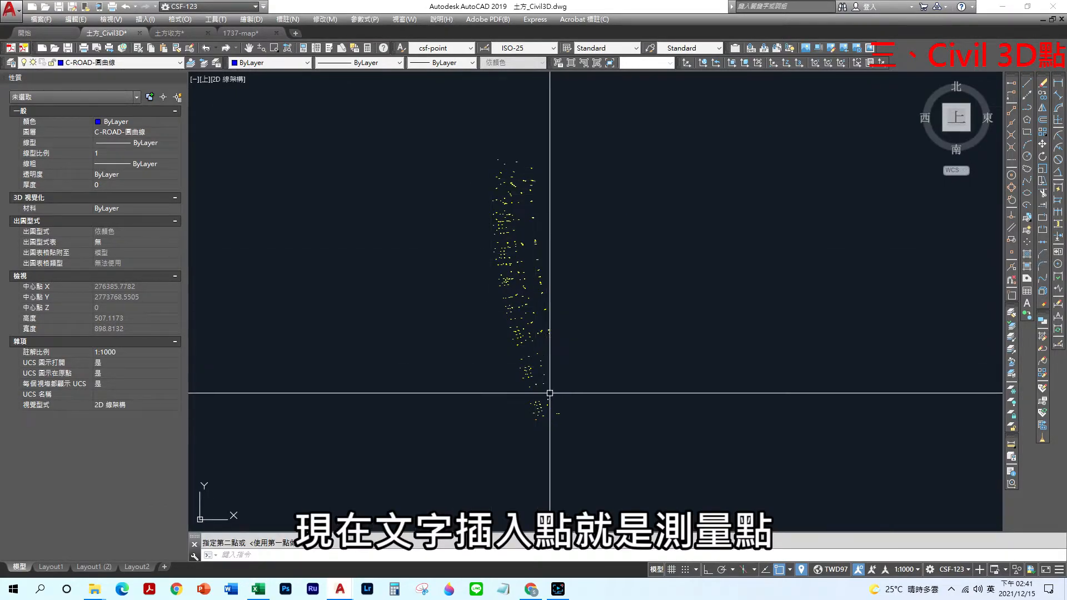
{"action": "scroll", "coordinate": [537, 426], "scroll_direction": "up", "scroll_amount": 2}
{"action": "scroll", "coordinate": [537, 427], "scroll_direction": "up", "scroll_amount": 10}
{"action": "scroll", "coordinate": [477, 365], "scroll_direction": "up", "scroll_amount": 3}
{"action": "scroll", "coordinate": [510, 368], "scroll_direction": "up", "scroll_amount": 4}
{"action": "scroll", "coordinate": [510, 368], "scroll_direction": "down", "scroll_amount": 12}
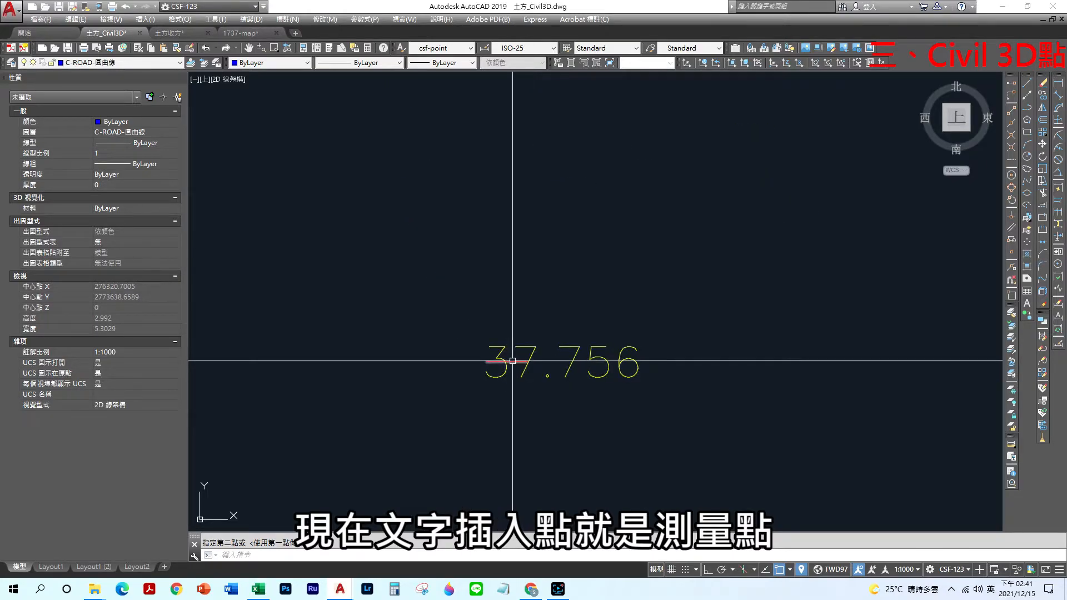
{"action": "scroll", "coordinate": [513, 364], "scroll_direction": "down", "scroll_amount": 9}
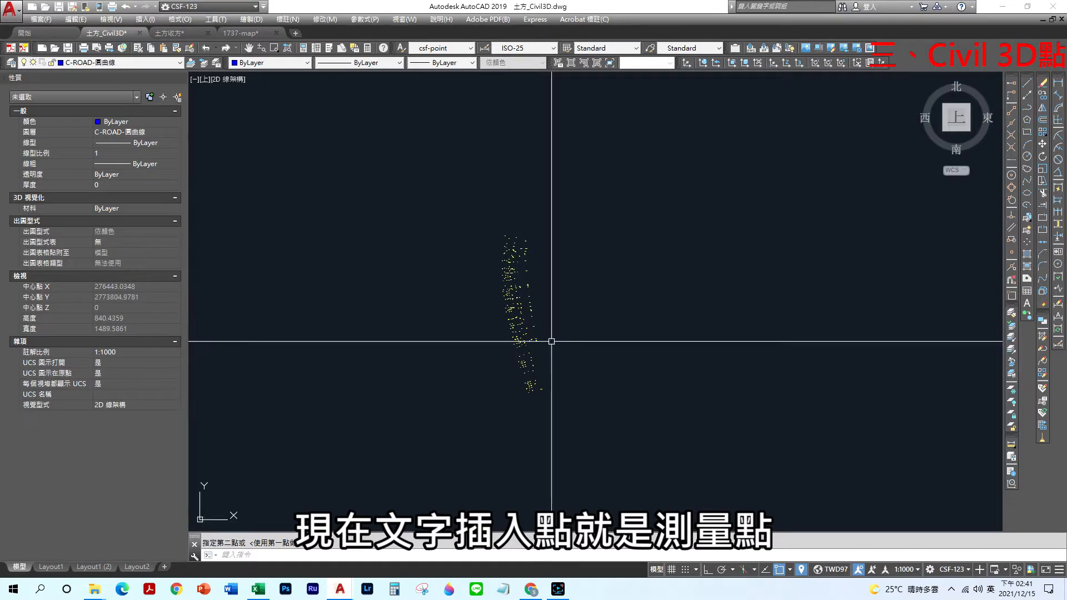
Start a new data extraction and save it over the existing test.dxe file.
{"action": "left_click", "coordinate": [215, 20]}
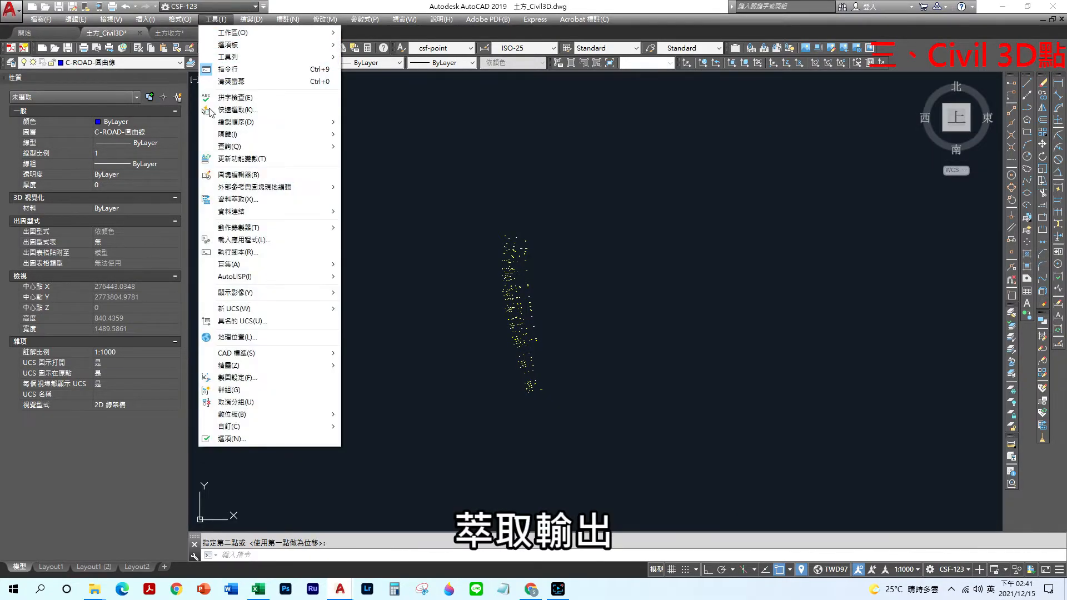
{"action": "left_click", "coordinate": [224, 200]}
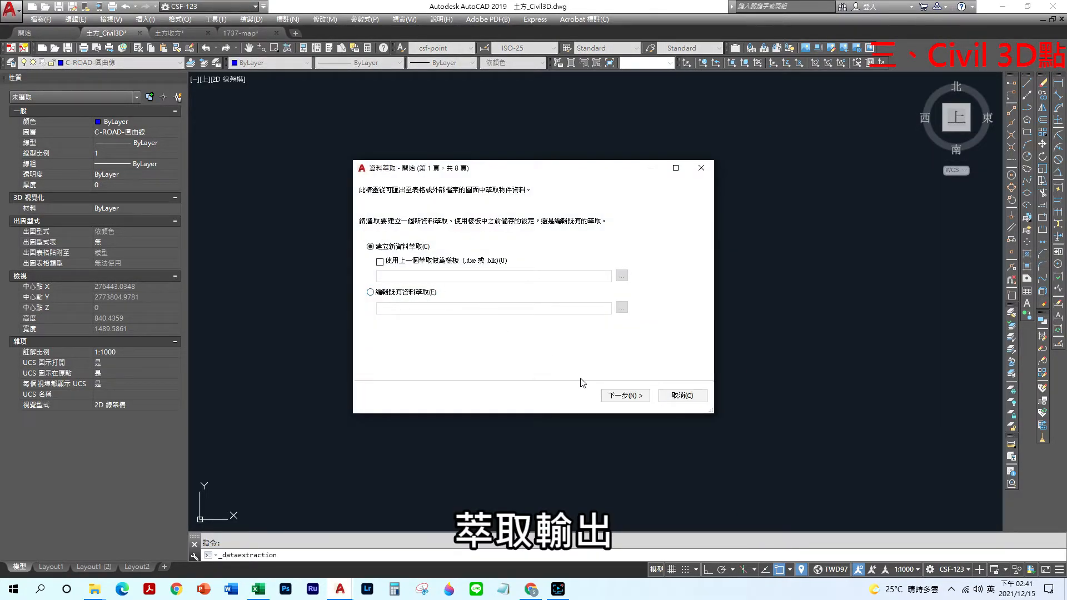
{"action": "left_click", "coordinate": [625, 395]}
{"action": "double_click", "coordinate": [453, 212]}
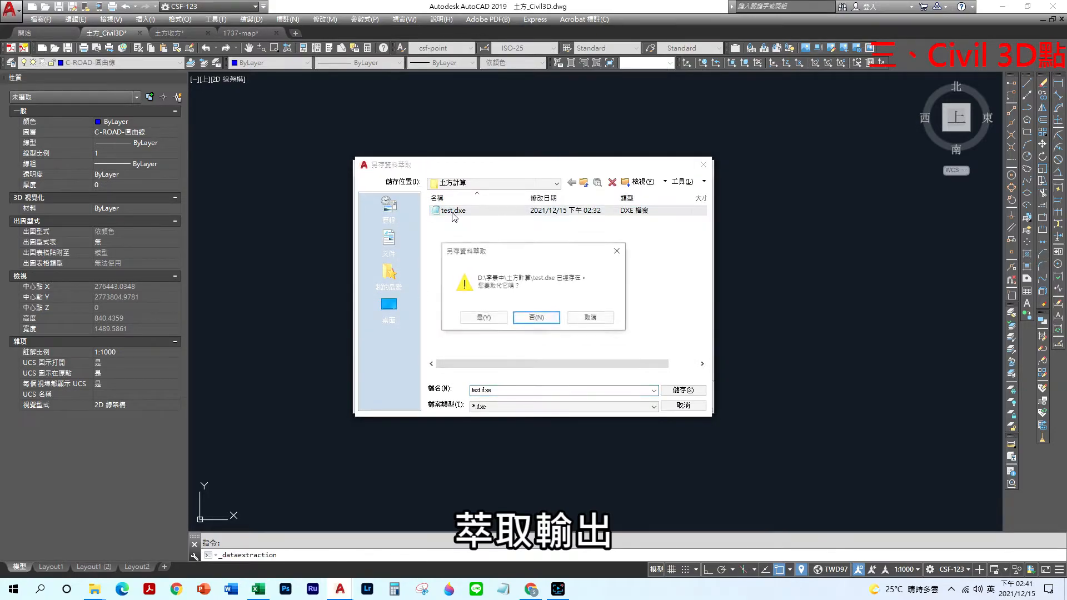
{"action": "left_click", "coordinate": [498, 318]}
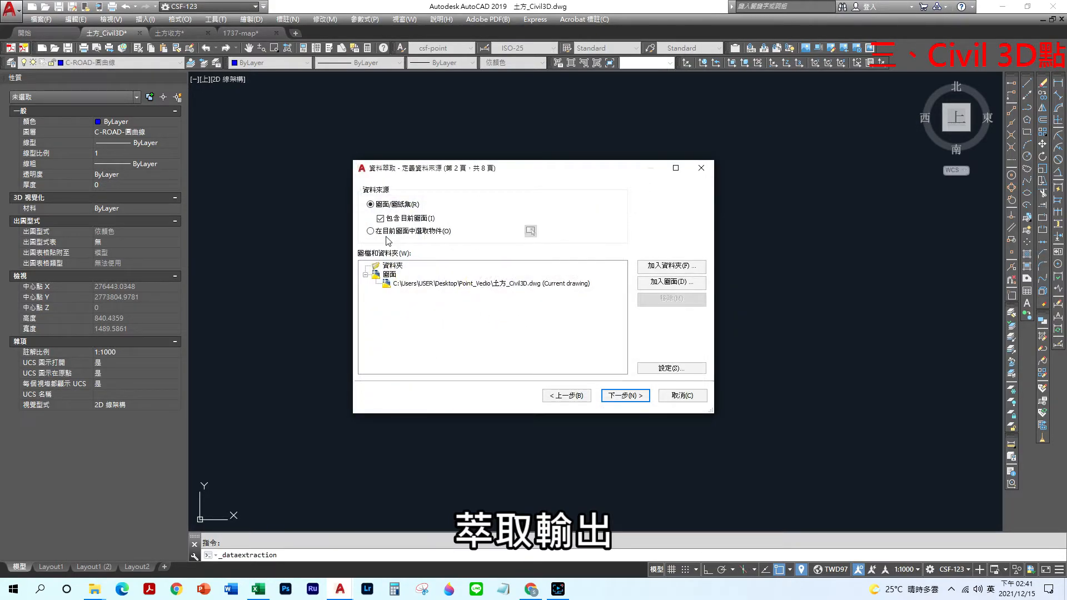
Set the extraction source to objects selected in the current drawing and select the whole strip of elevation texts.
{"action": "left_click", "coordinate": [387, 232]}
{"action": "left_click", "coordinate": [531, 230]}
{"action": "left_click", "coordinate": [456, 425]}
{"action": "left_click", "coordinate": [589, 208]}
{"action": "key", "text": "Return"}
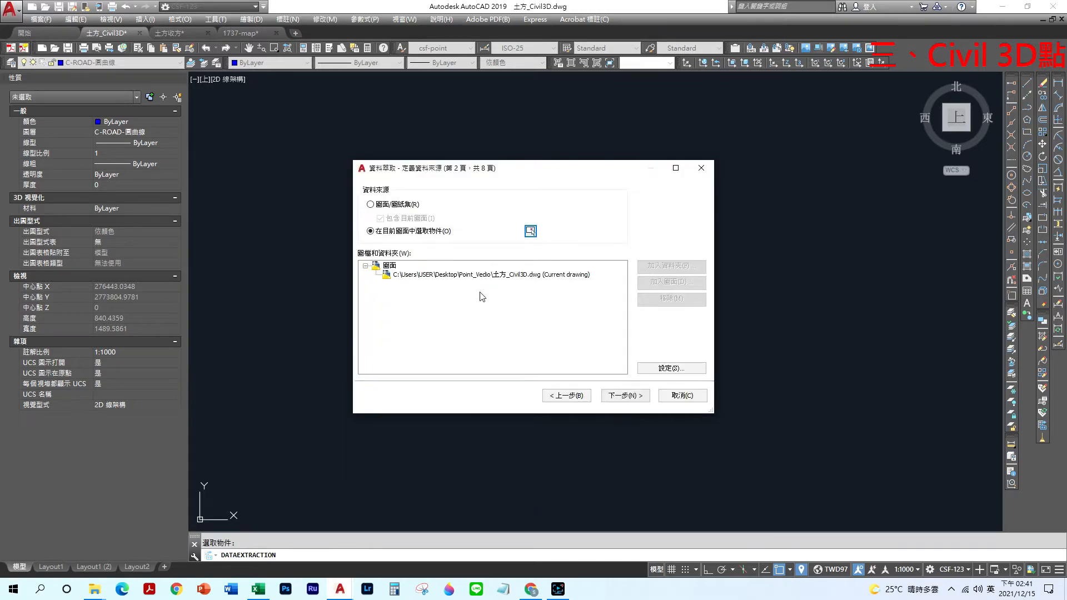
{"action": "left_click", "coordinate": [625, 395]}
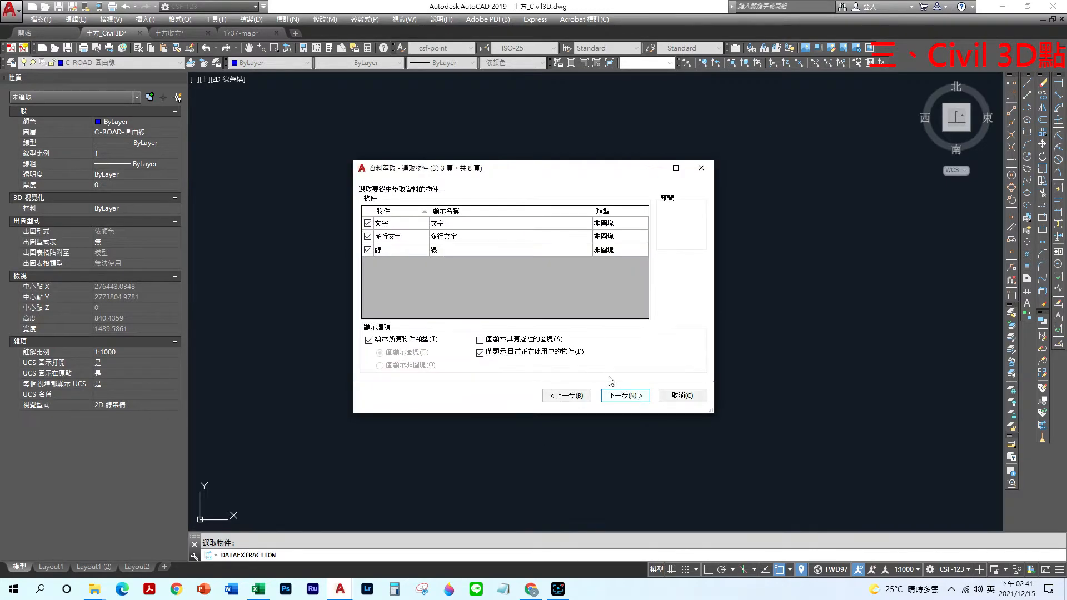
Exclude the line objects (線) from the extraction and limit the property categories to 文字 and 幾何圖形.
{"action": "left_click", "coordinate": [369, 251]}
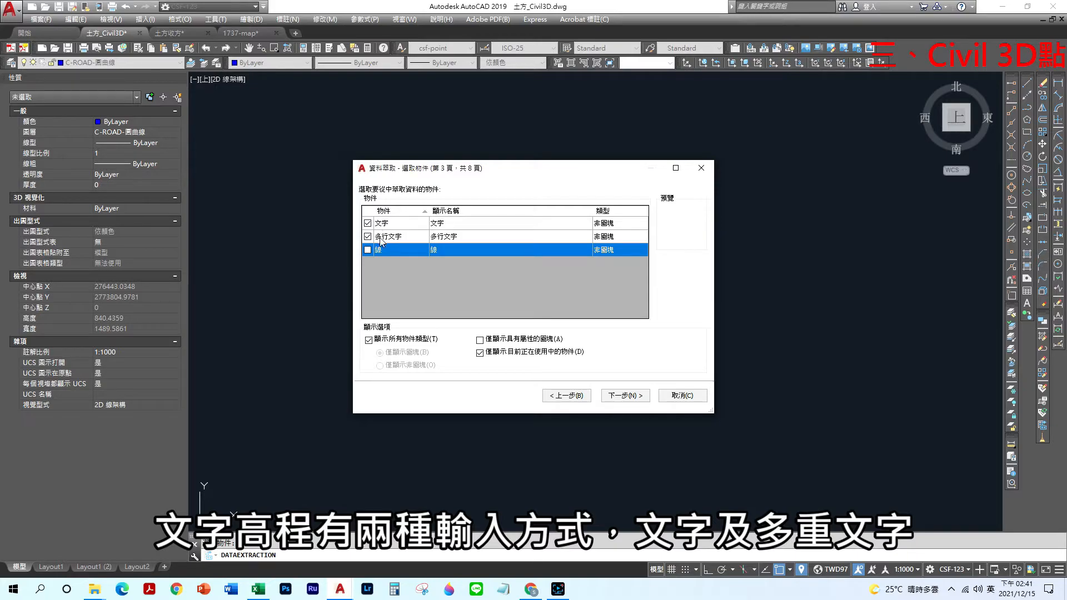
{"action": "left_click", "coordinate": [610, 396]}
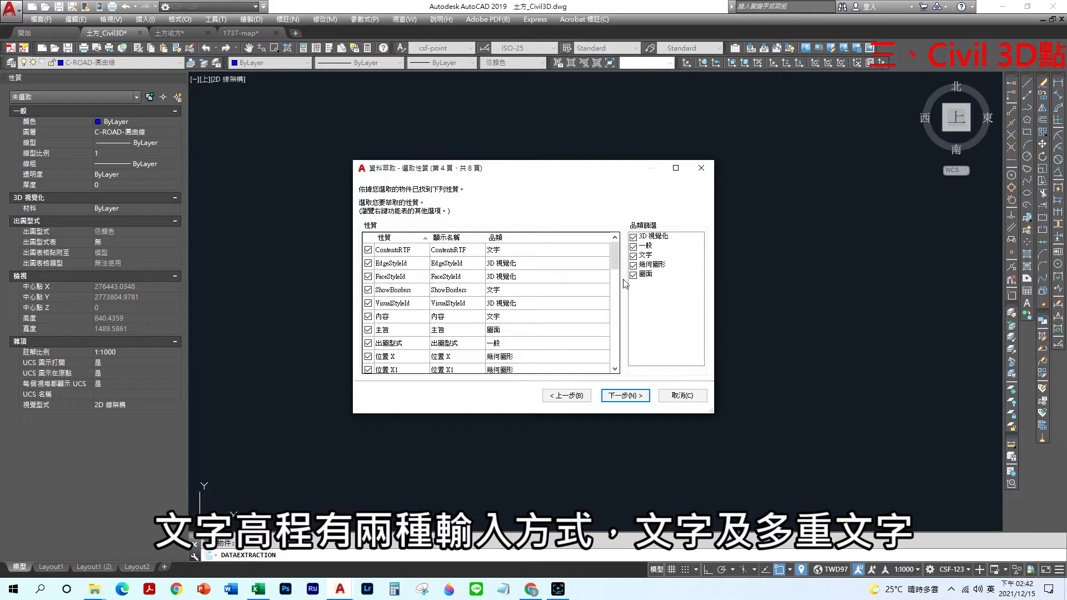
{"action": "left_click", "coordinate": [634, 275]}
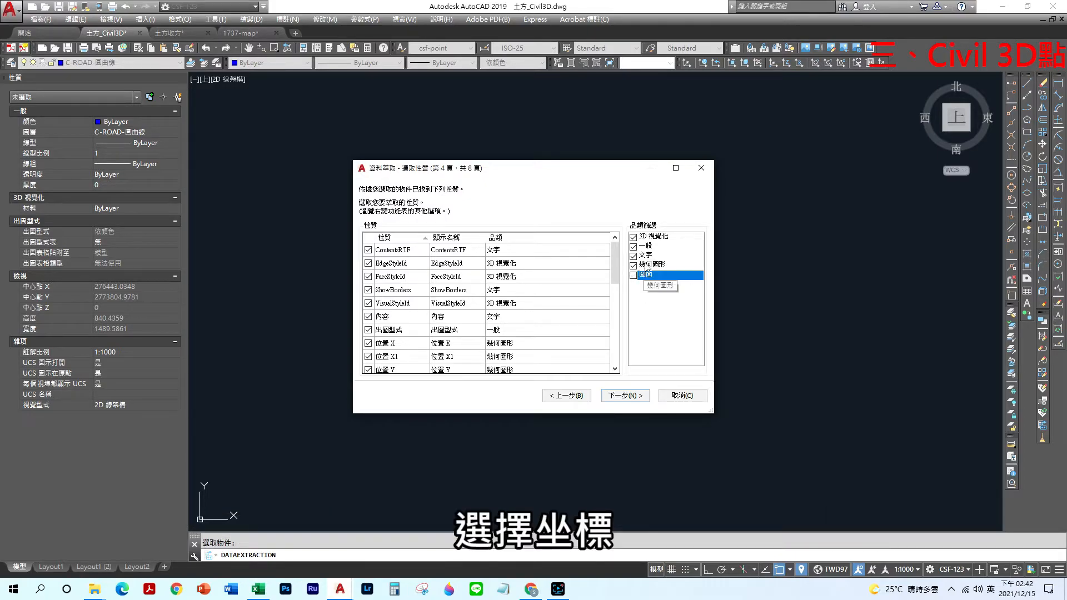
{"action": "left_click", "coordinate": [633, 246]}
{"action": "left_click", "coordinate": [634, 237]}
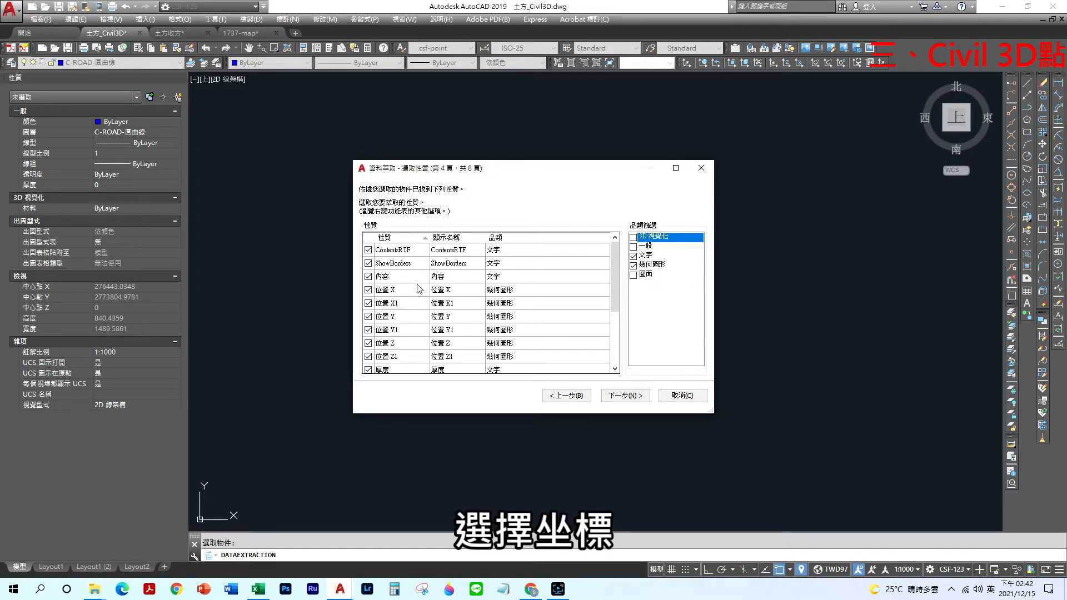
Exclude ContentsRTF, ShowBorders and the text properties from 厚度 through 寬度係數, keeping only 內容 and the X, Y, Z position properties.
{"action": "left_click", "coordinate": [368, 264]}
{"action": "left_click", "coordinate": [368, 250]}
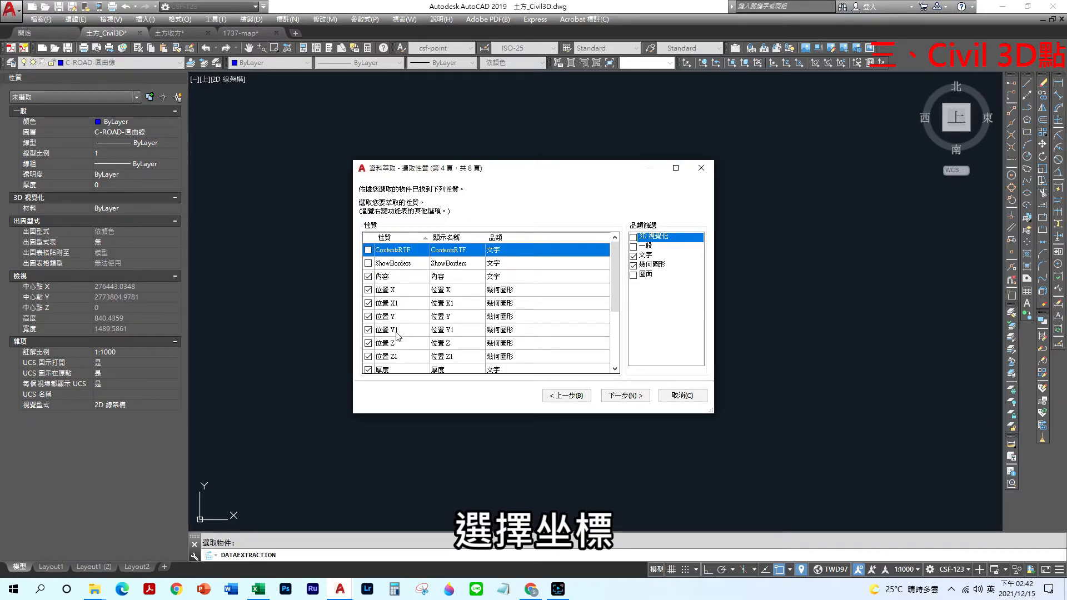
{"action": "left_click_drag", "start_coordinate": [611, 295], "coordinate": [620, 336]}
{"action": "left_click", "coordinate": [367, 303]}
{"action": "left_click", "coordinate": [368, 316]}
{"action": "left_click", "coordinate": [368, 330]}
{"action": "left_click", "coordinate": [368, 343]}
{"action": "left_click", "coordinate": [367, 356]}
{"action": "left_click", "coordinate": [368, 370]}
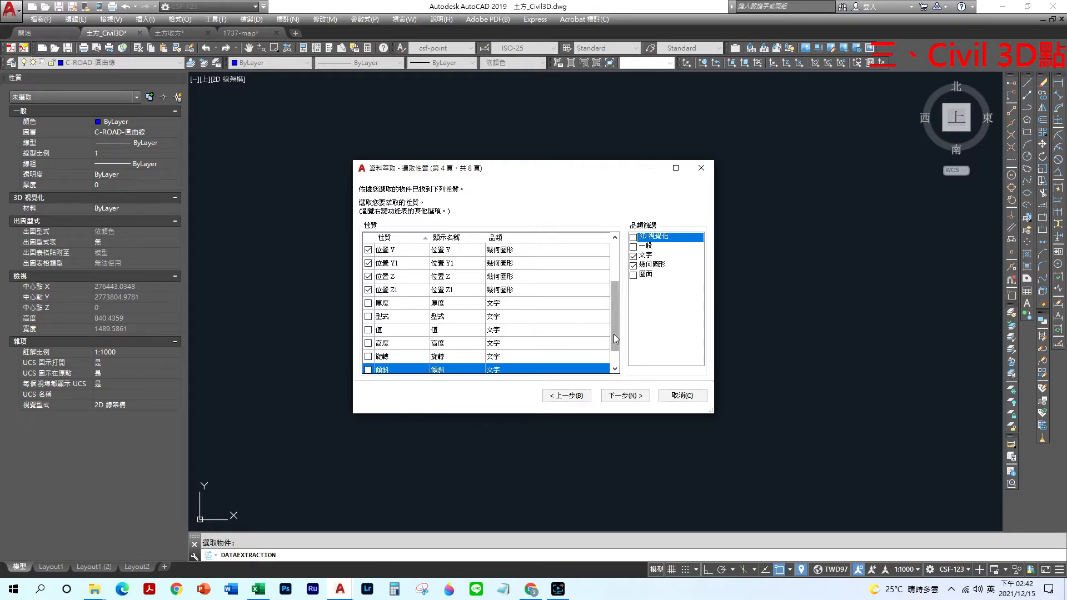
{"action": "scroll", "coordinate": [612, 335], "scroll_direction": "down", "scroll_amount": 1}
{"action": "left_click", "coordinate": [368, 344]}
{"action": "left_click", "coordinate": [368, 356]}
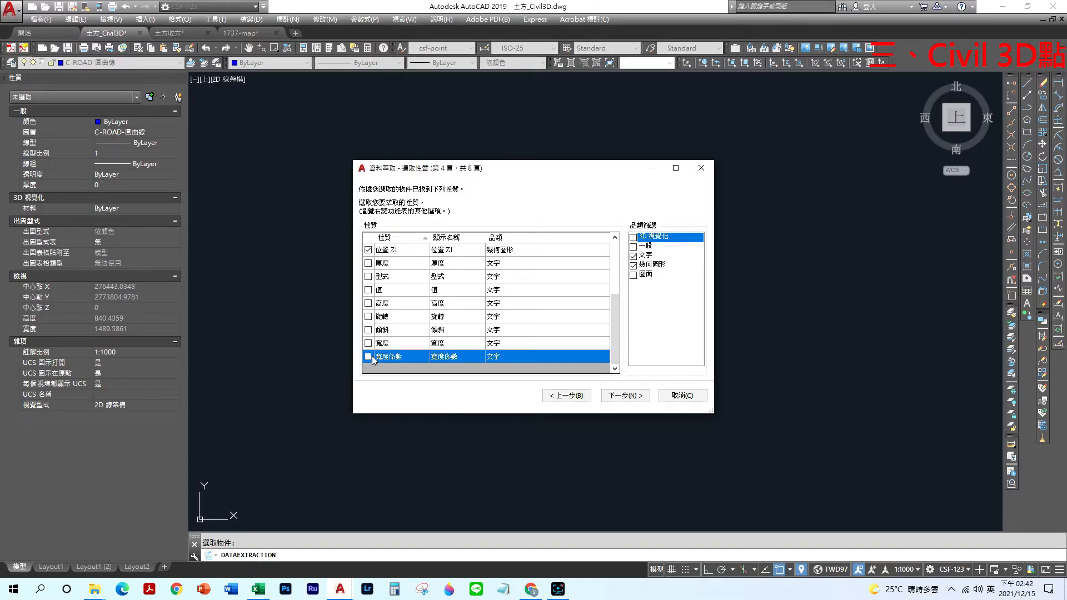
{"action": "left_click", "coordinate": [617, 396]}
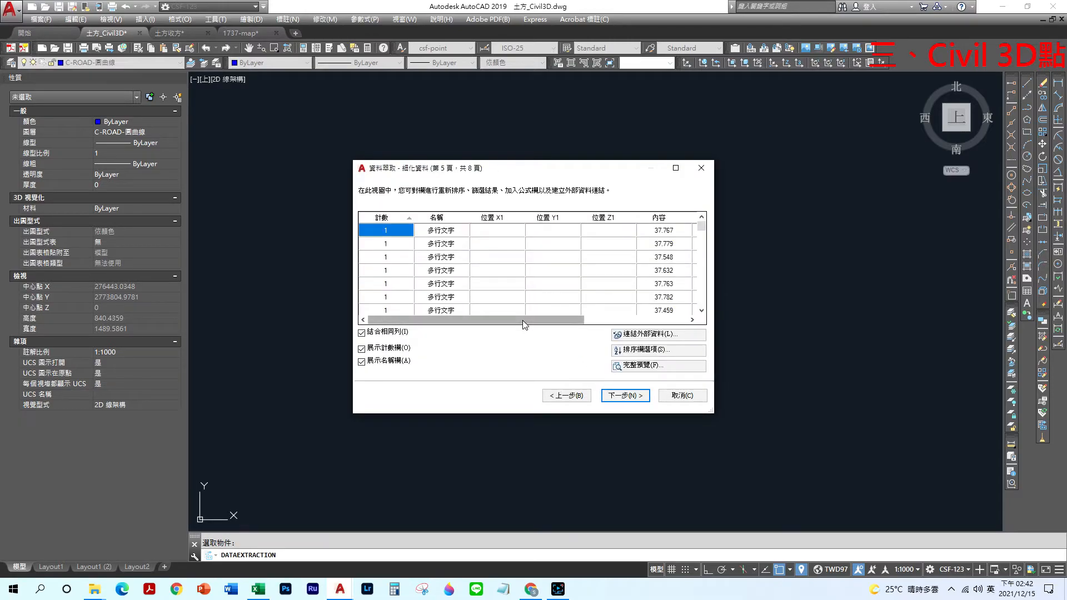
Examine the extracted rows, comparing how 文字 and 多行文字 objects fill the content and position columns.
{"action": "left_click_drag", "start_coordinate": [525, 321], "coordinate": [630, 323]}
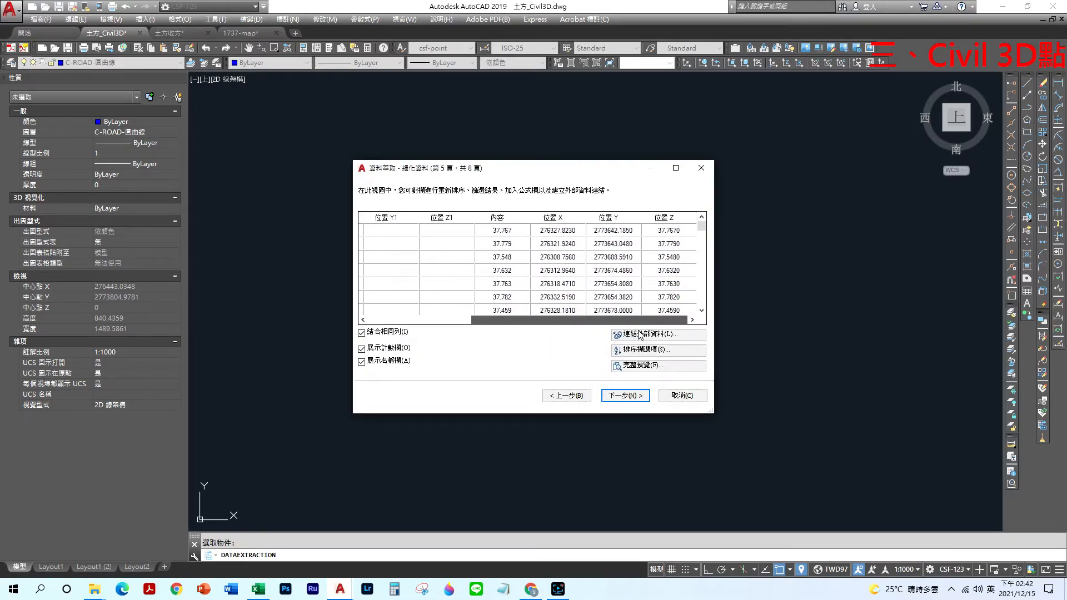
{"action": "left_click_drag", "start_coordinate": [660, 268], "coordinate": [664, 267]}
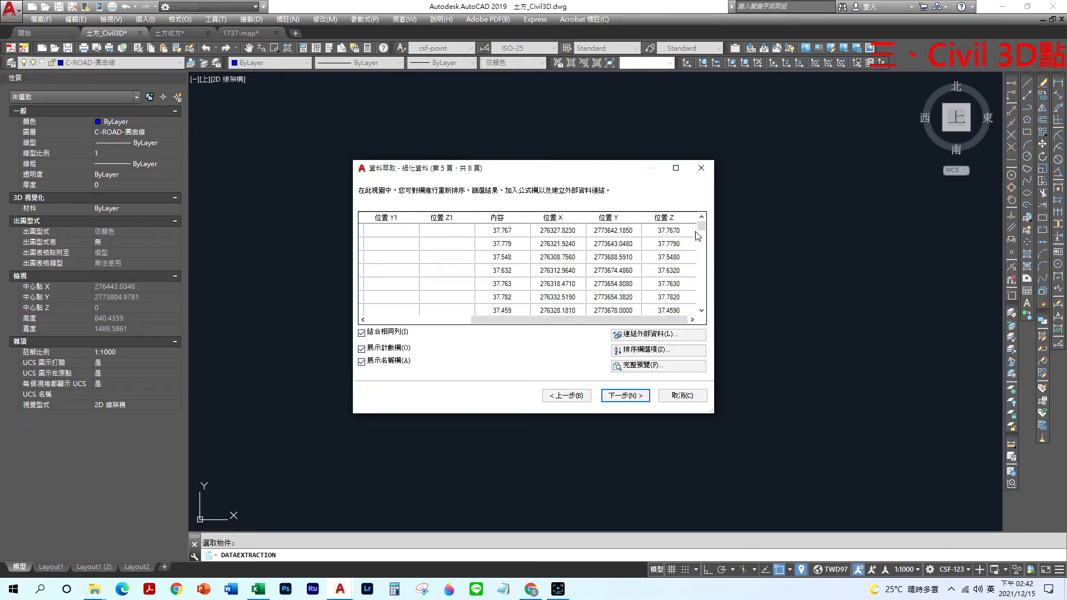
{"action": "scroll", "coordinate": [703, 256], "scroll_direction": "down", "scroll_amount": 6}
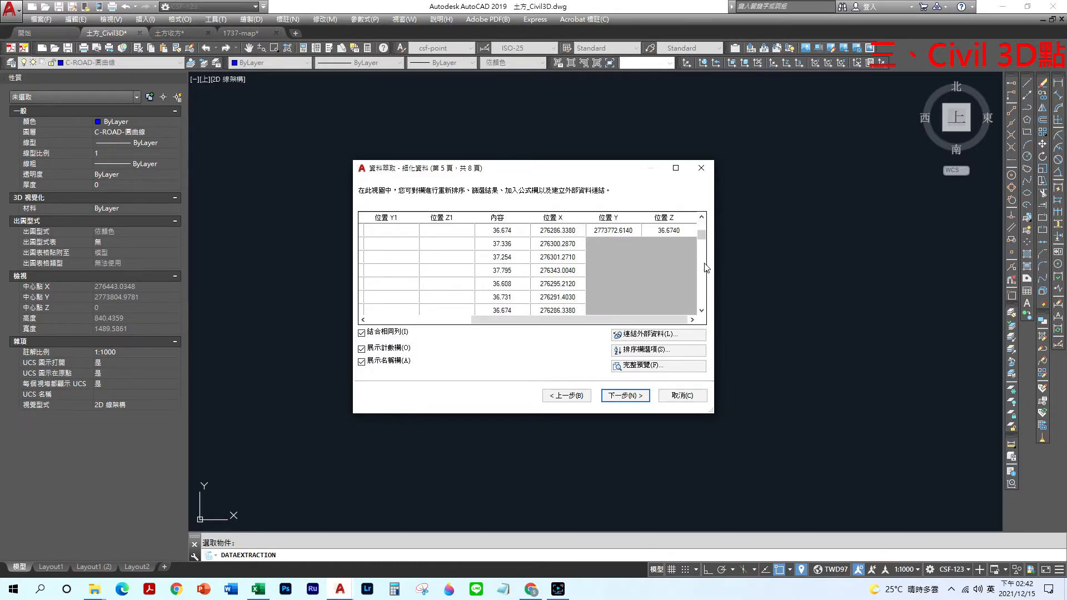
{"action": "scroll", "coordinate": [706, 268], "scroll_direction": "down", "scroll_amount": 6}
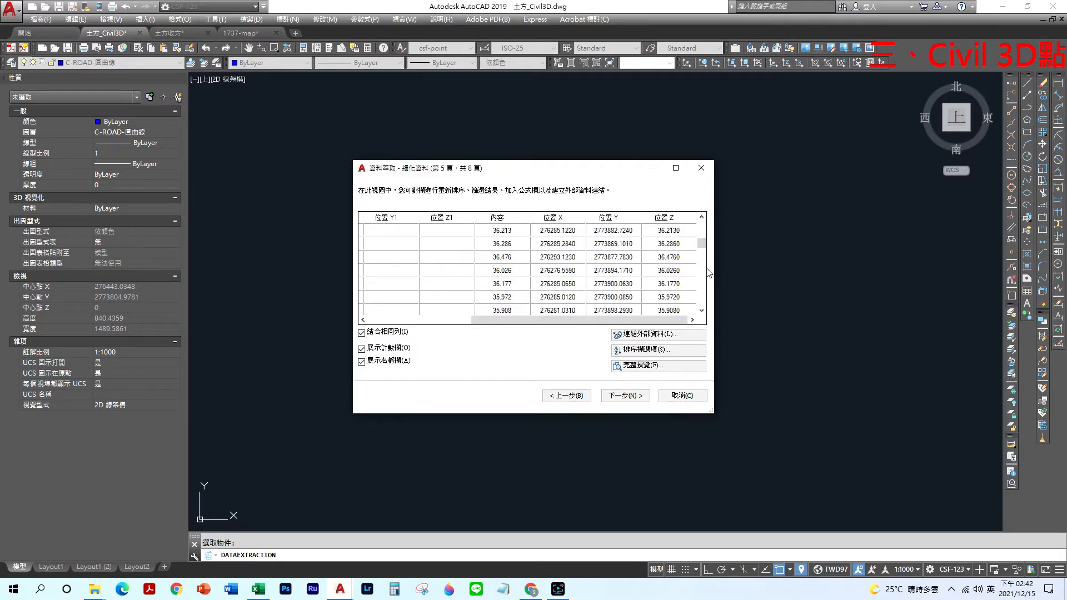
{"action": "scroll", "coordinate": [705, 276], "scroll_direction": "down", "scroll_amount": 6}
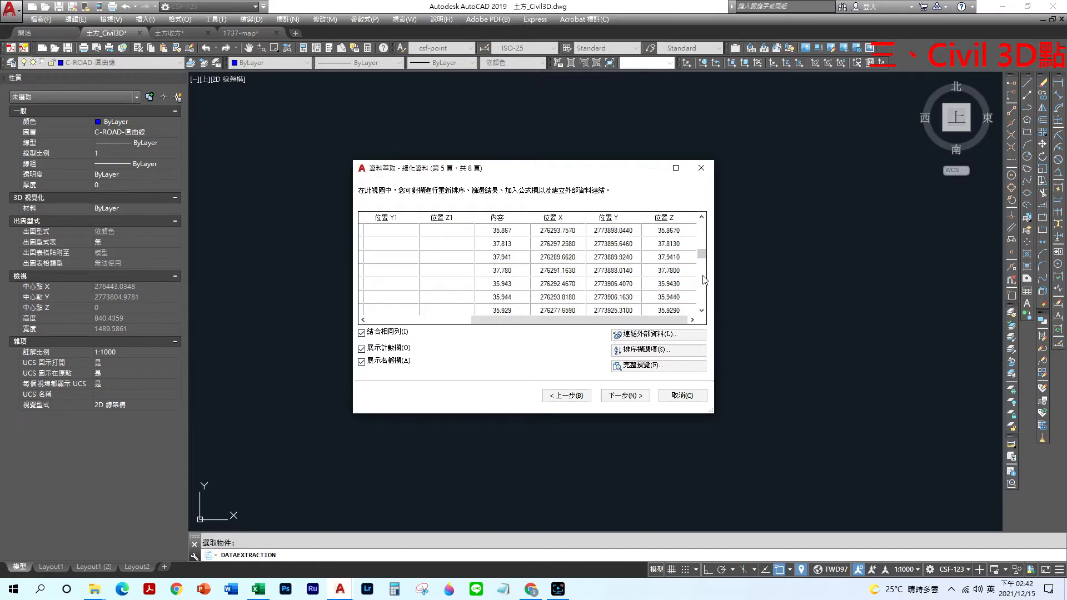
{"action": "scroll", "coordinate": [705, 279], "scroll_direction": "down", "scroll_amount": 5}
{"action": "left_click_drag", "start_coordinate": [645, 320], "coordinate": [542, 322]}
{"action": "left_click_drag", "start_coordinate": [702, 264], "coordinate": [701, 289]}
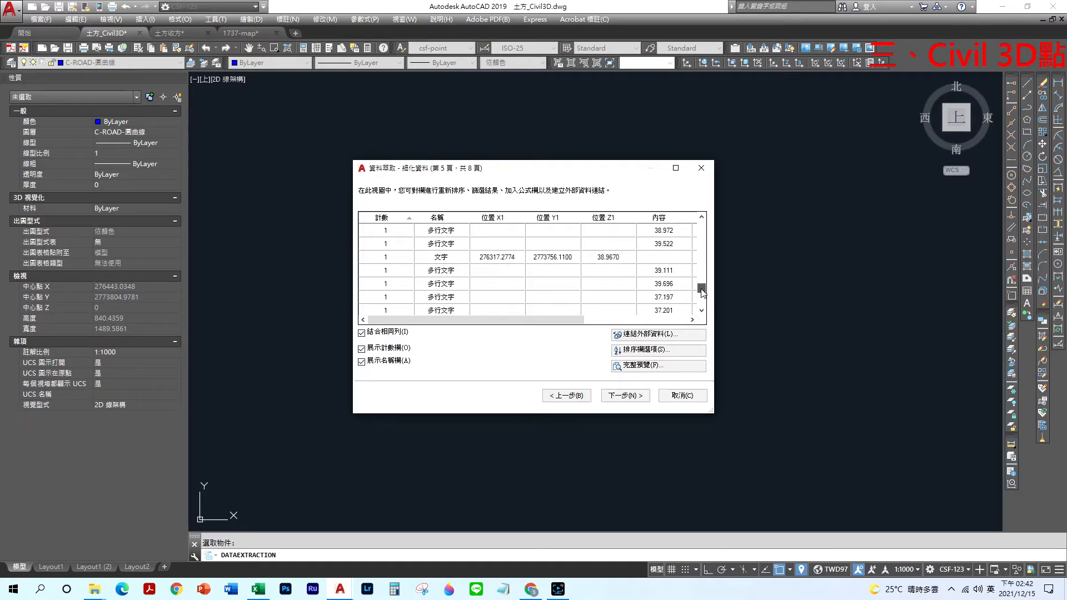
{"action": "left_click_drag", "start_coordinate": [552, 319], "coordinate": [573, 321]}
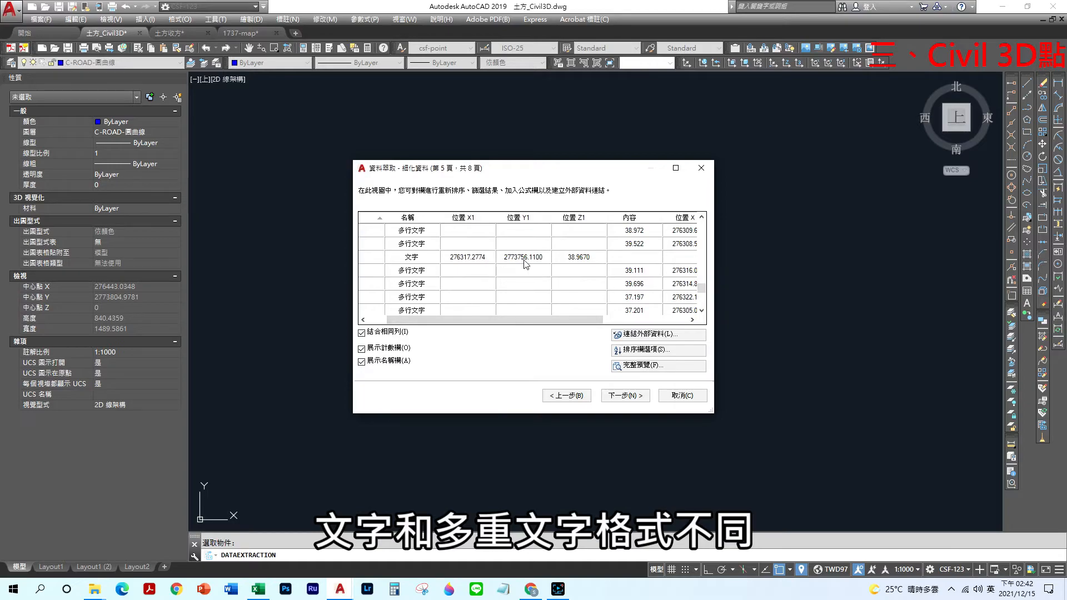
{"action": "left_click_drag", "start_coordinate": [580, 320], "coordinate": [670, 330]}
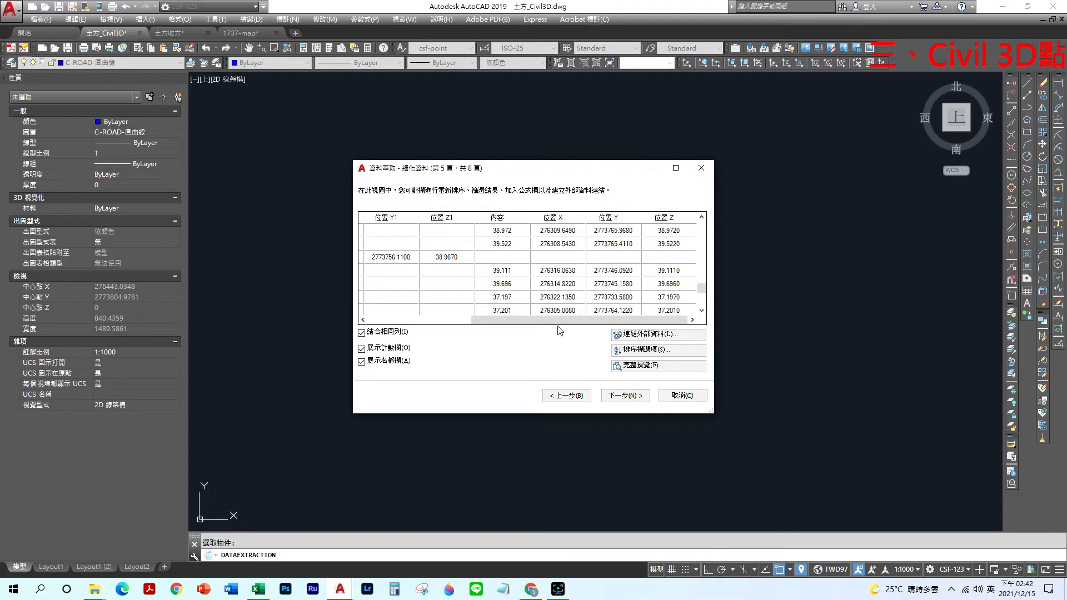
Return to the property selection and exclude the 內容 property, leaving only the position coordinates to extract.
{"action": "left_click", "coordinate": [567, 396]}
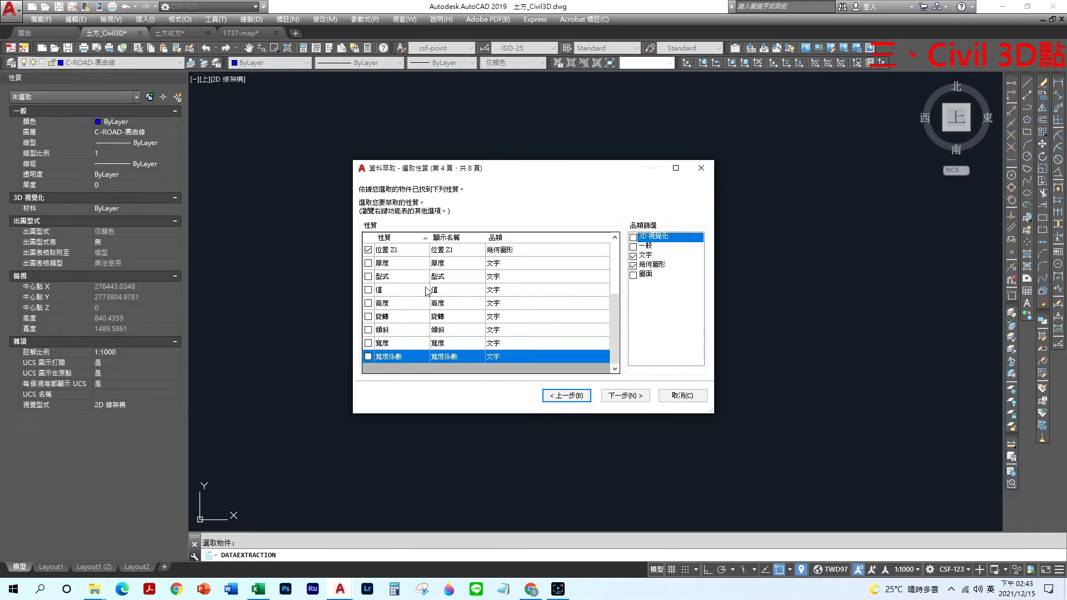
{"action": "left_click_drag", "start_coordinate": [615, 314], "coordinate": [614, 292]}
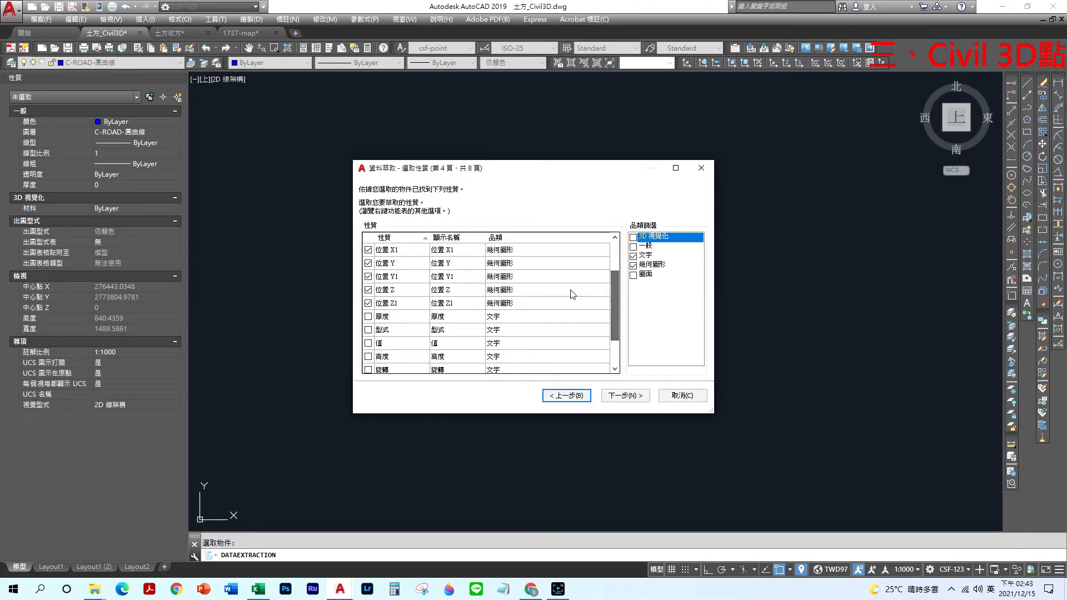
{"action": "left_click_drag", "start_coordinate": [611, 309], "coordinate": [611, 280]}
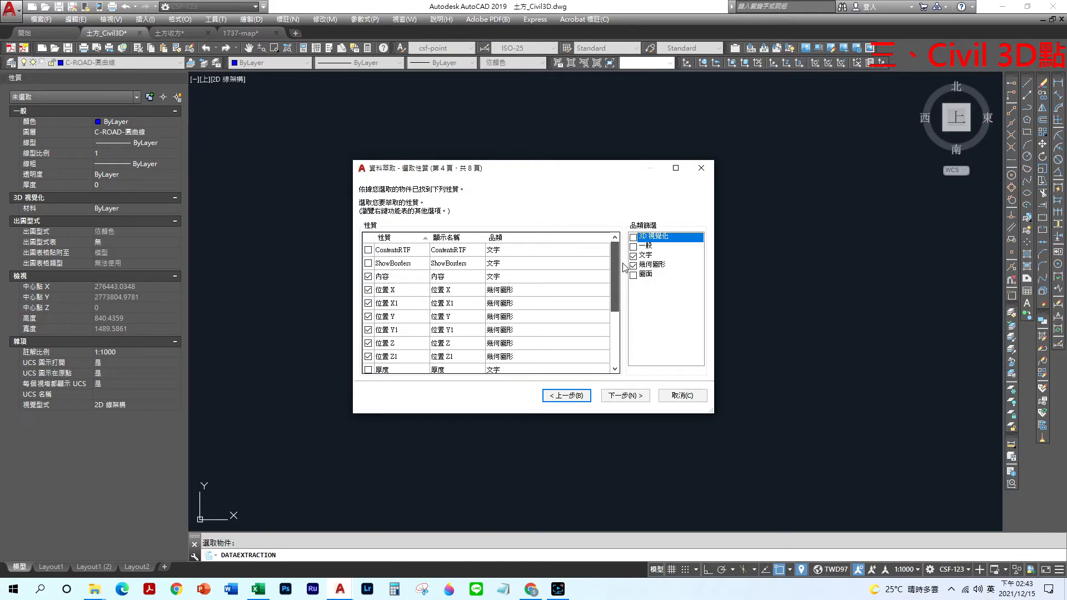
{"action": "left_click", "coordinate": [381, 278]}
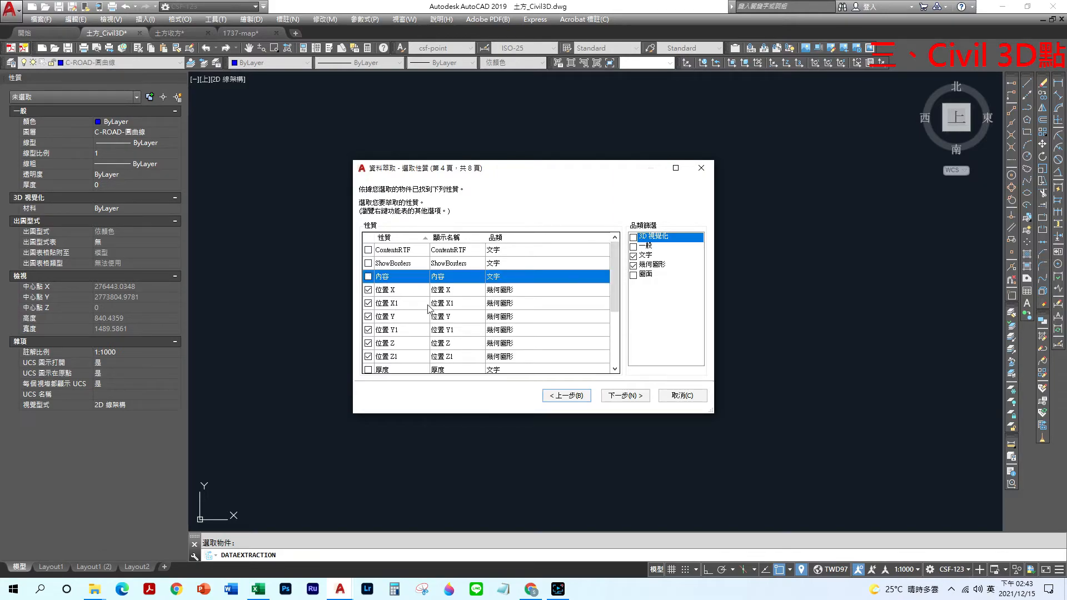
{"action": "left_click", "coordinate": [611, 395]}
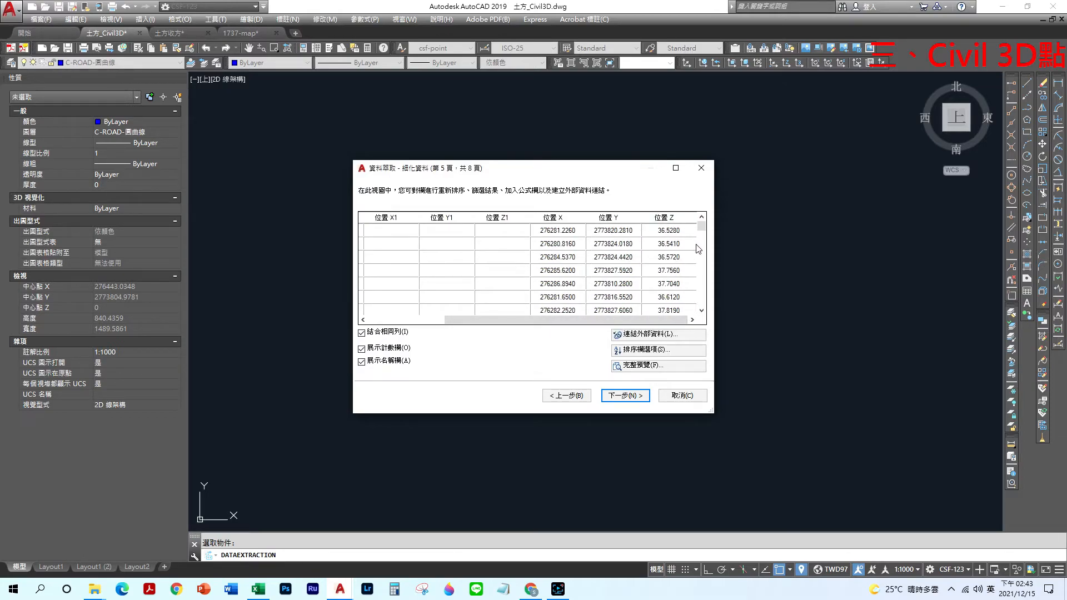
Hide the count and name columns in the refined data, check the remaining coordinate rows and proceed to the output options.
{"action": "left_click_drag", "start_coordinate": [634, 315], "coordinate": [568, 317]}
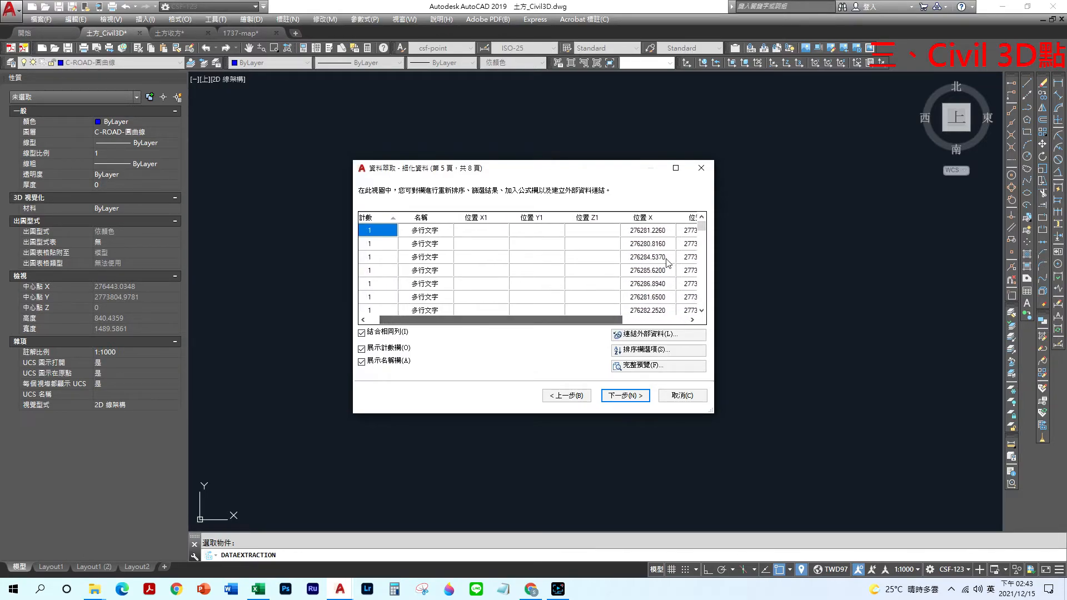
{"action": "left_click_drag", "start_coordinate": [704, 230], "coordinate": [703, 246]}
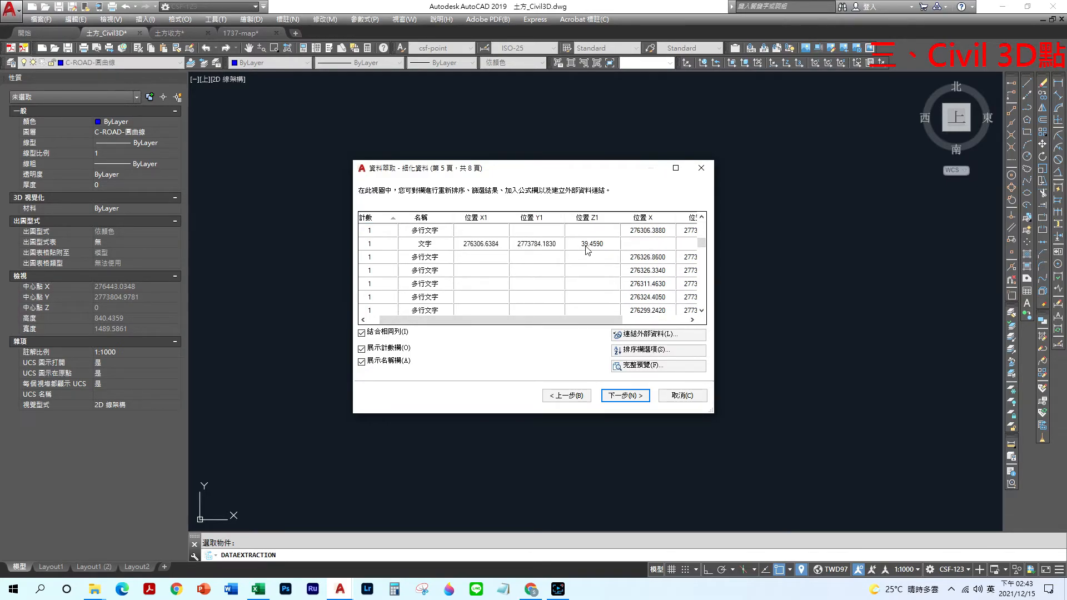
{"action": "left_click", "coordinate": [375, 230]}
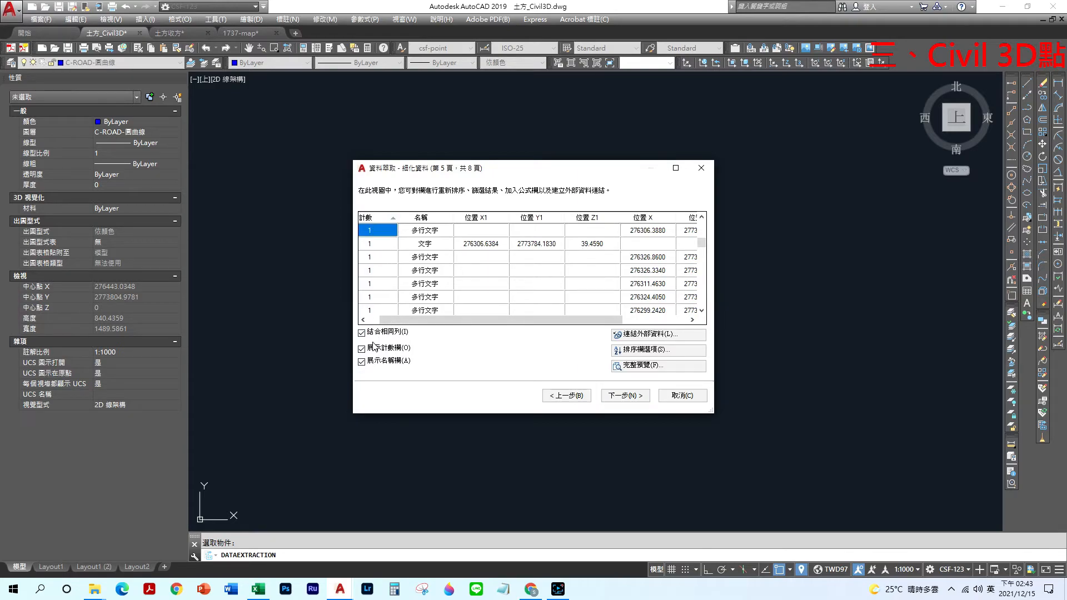
{"action": "left_click", "coordinate": [374, 347]}
{"action": "left_click", "coordinate": [382, 232]}
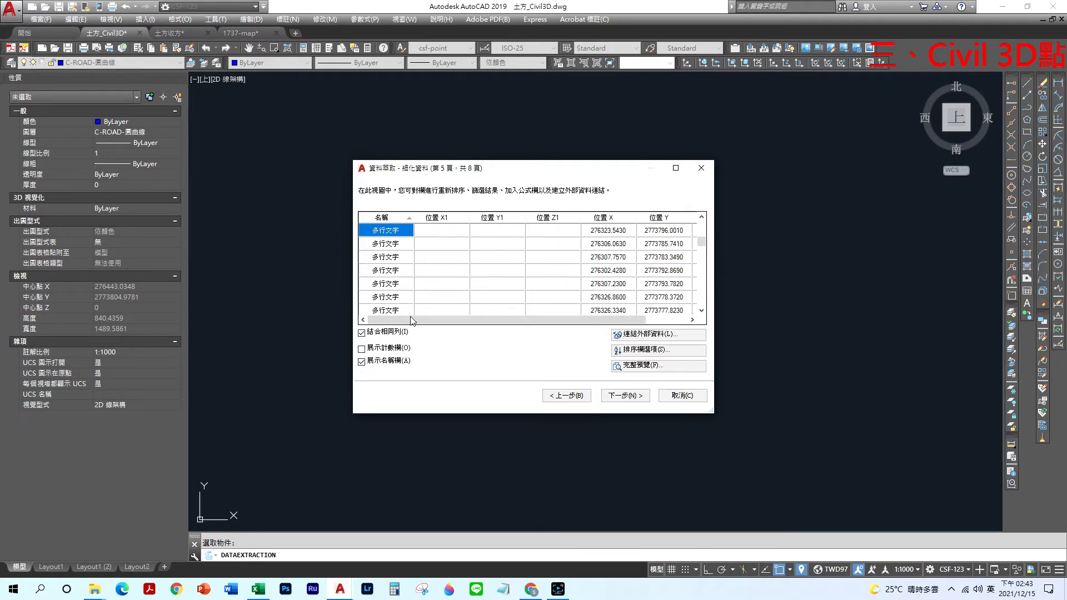
{"action": "left_click", "coordinate": [373, 362]}
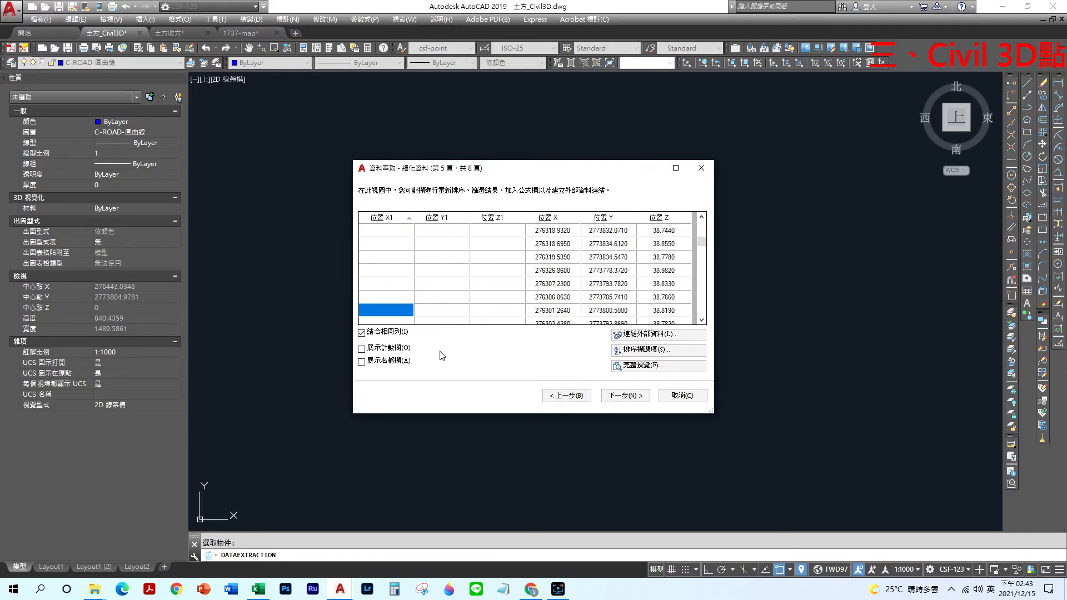
{"action": "left_click_drag", "start_coordinate": [702, 245], "coordinate": [702, 220]}
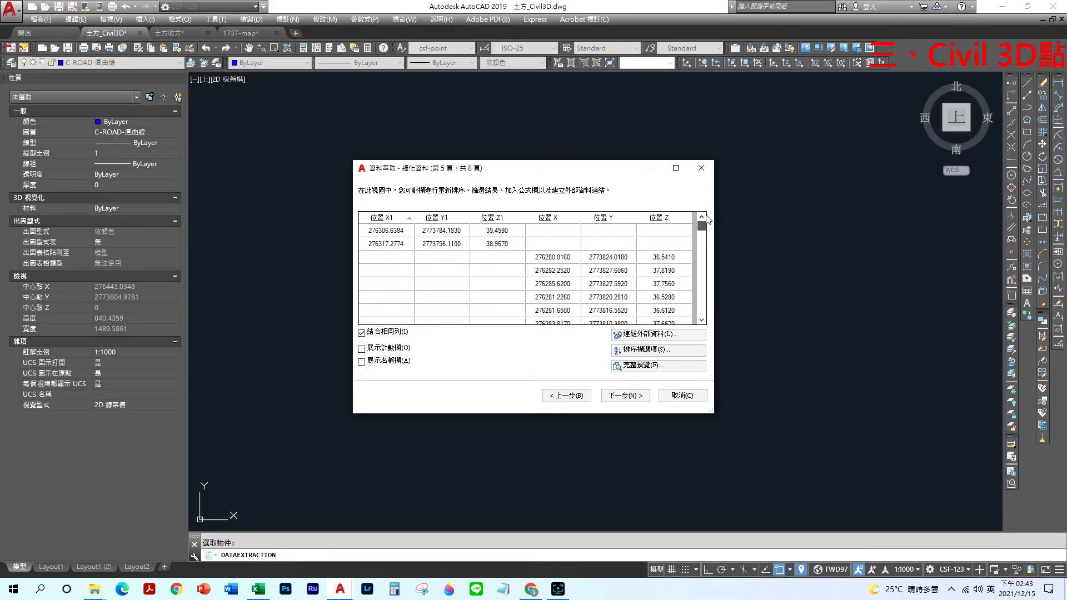
{"action": "left_click", "coordinate": [623, 397]}
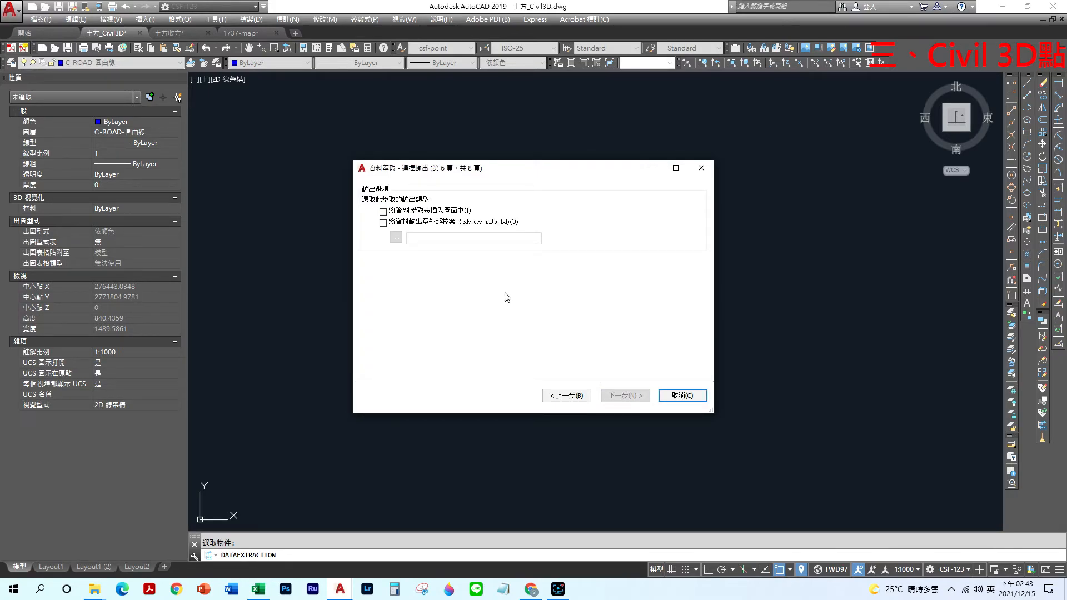
Output the data to the external file 土方_Civil3D.xls in the desktop's Point_Vedio folder and finish the extraction.
{"action": "left_click", "coordinate": [420, 222]}
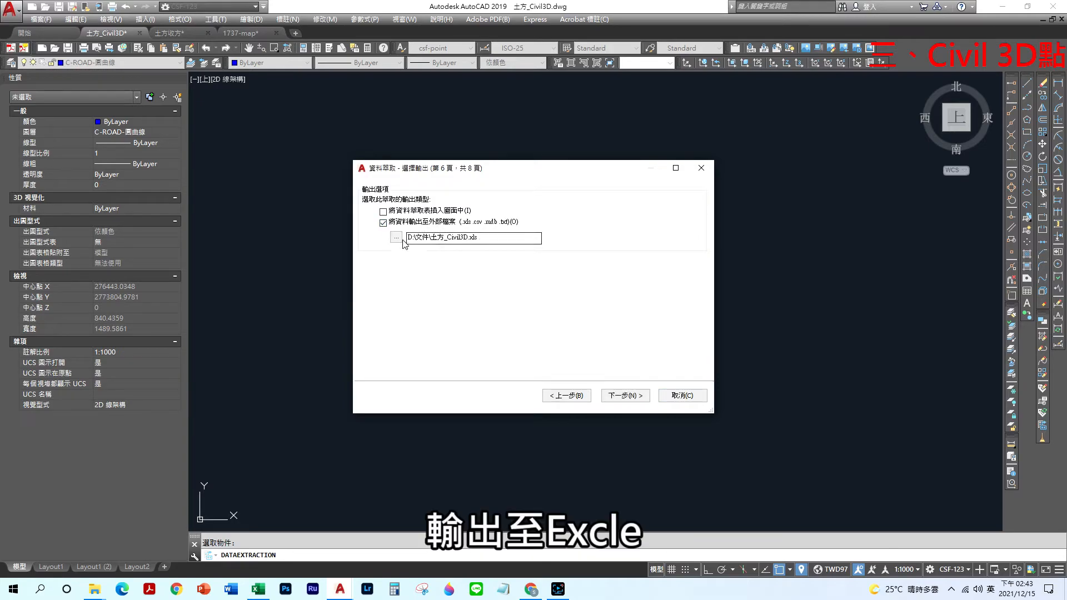
{"action": "left_click", "coordinate": [397, 239]}
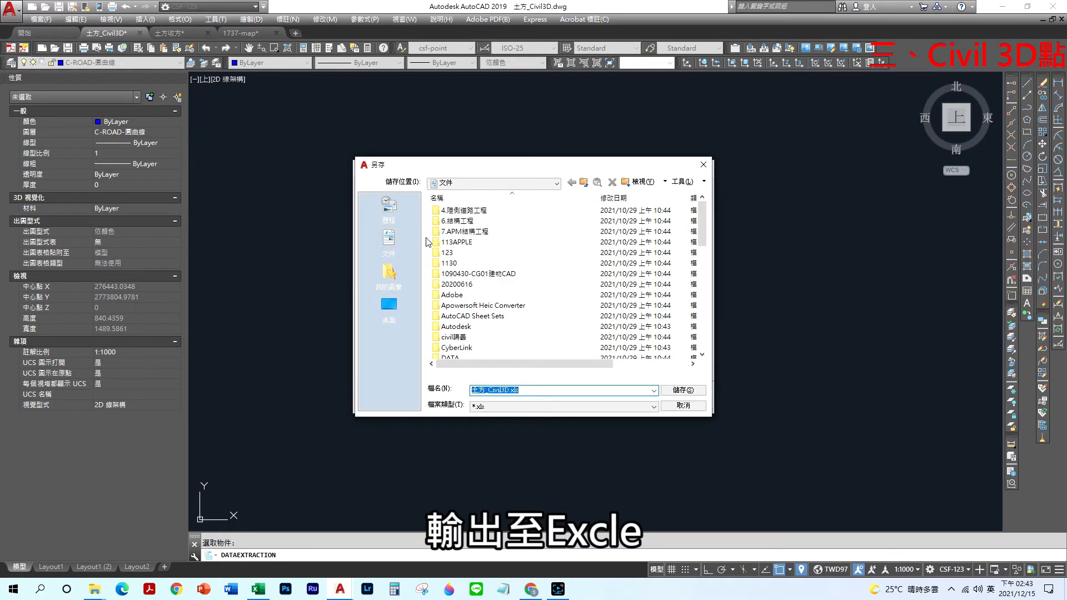
{"action": "left_click", "coordinate": [389, 306]}
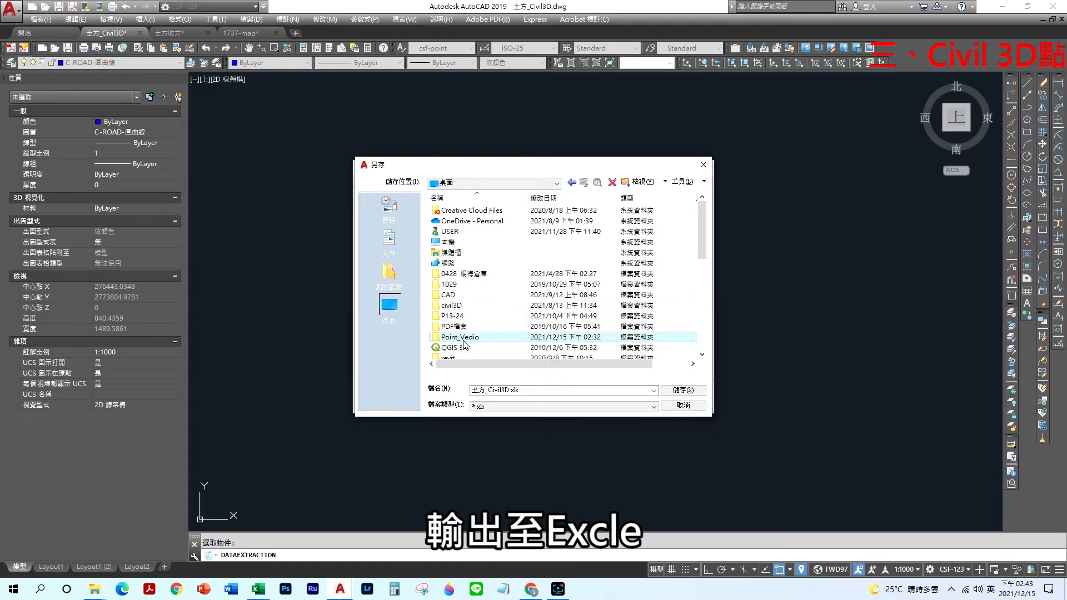
{"action": "double_click", "coordinate": [466, 337]}
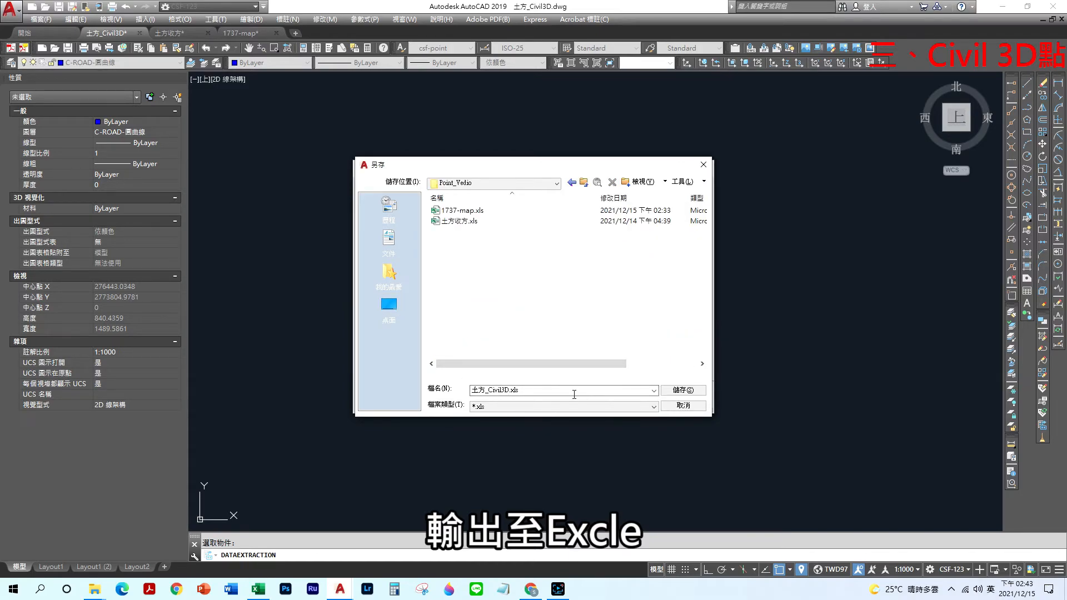
{"action": "left_click", "coordinate": [682, 391]}
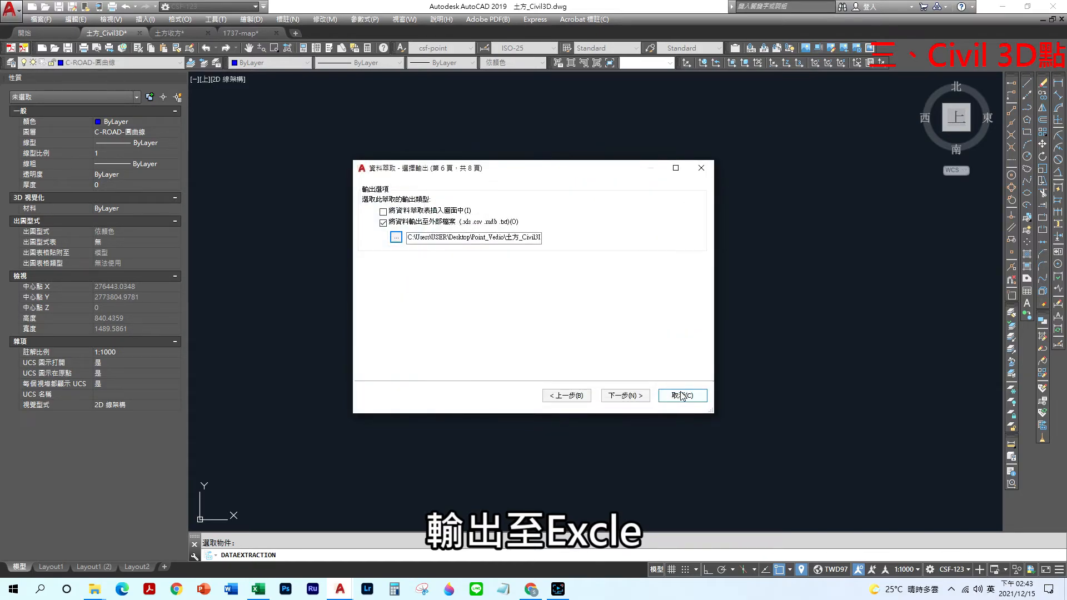
{"action": "left_click", "coordinate": [630, 398]}
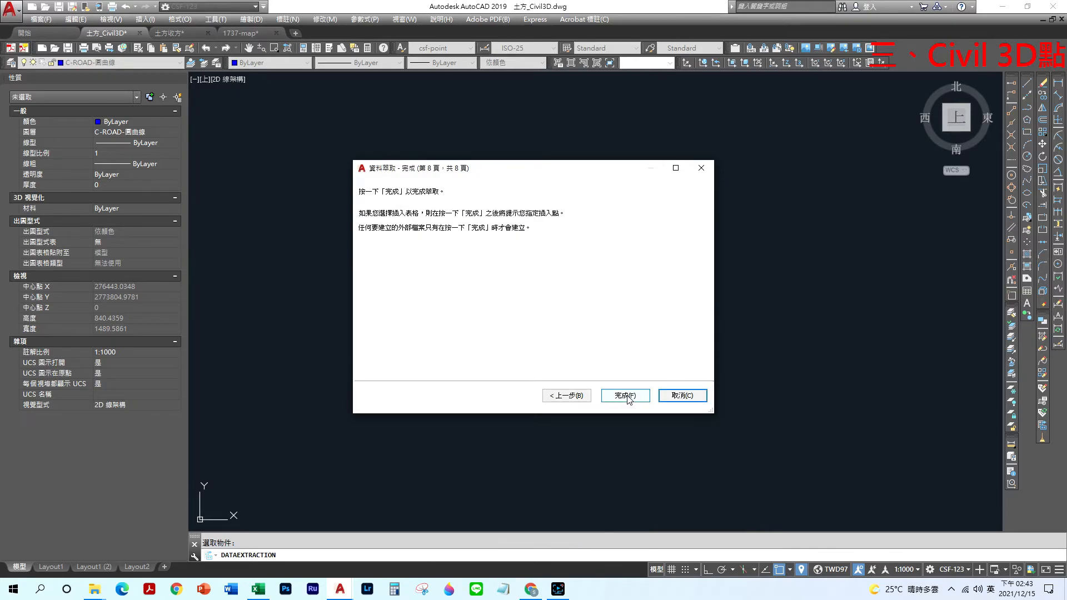
{"action": "left_click", "coordinate": [625, 397]}
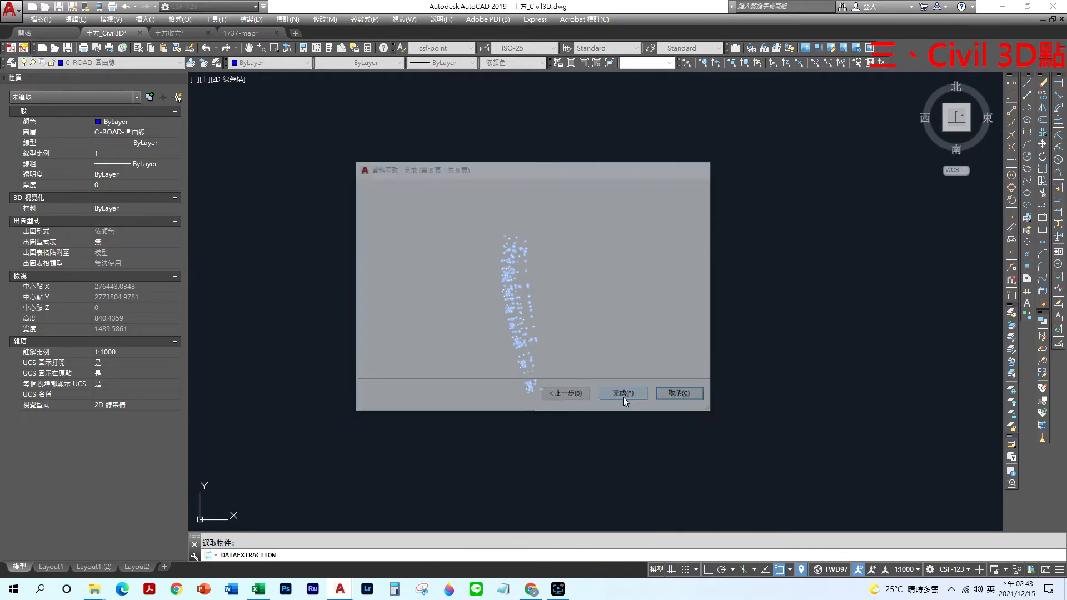
Switch to the Point_Vedio folder in File Explorer and open the extracted file 土方_Civil3D.xls in Excel.
{"action": "mouse_move", "coordinate": [97, 593]}
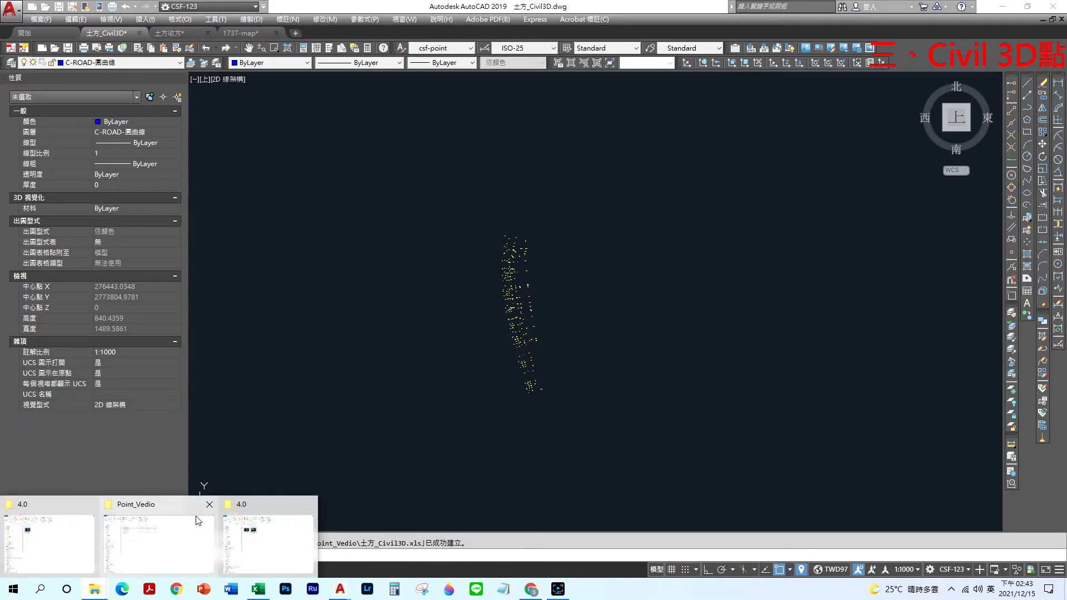
{"action": "left_click", "coordinate": [148, 543]}
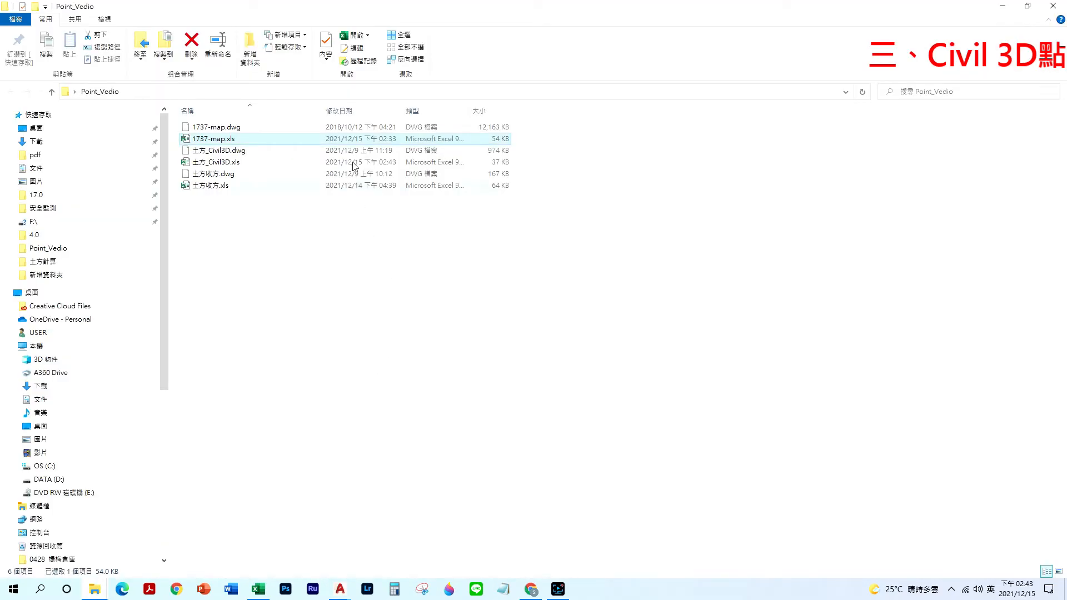
{"action": "double_click", "coordinate": [233, 165]}
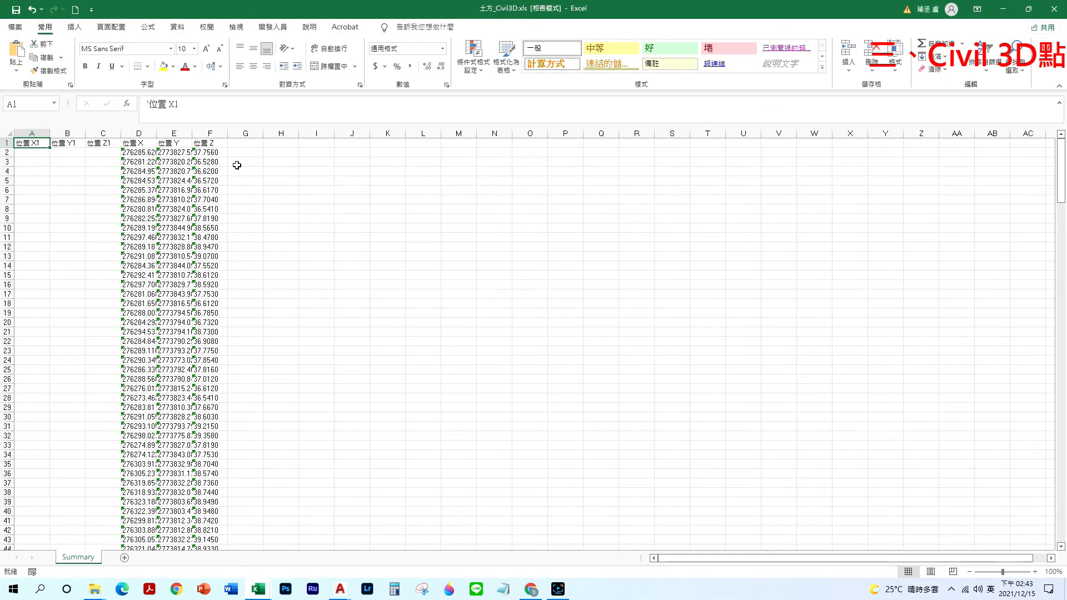
Move the two stray coordinate rows at the end of the data from A268:C269 into D268:F269.
{"action": "left_click", "coordinate": [1034, 572]}
{"action": "left_click", "coordinate": [1034, 572]}
{"action": "left_click", "coordinate": [1034, 572]}
{"action": "left_click", "coordinate": [1034, 572]}
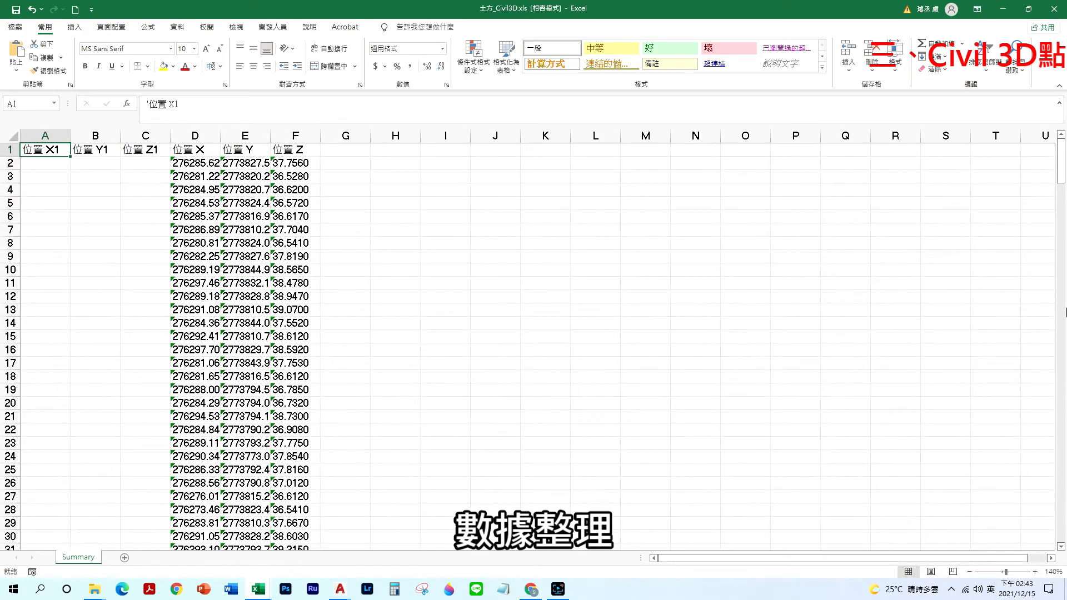
{"action": "left_click_drag", "start_coordinate": [1062, 173], "coordinate": [1061, 294]}
{"action": "left_click_drag", "start_coordinate": [1061, 343], "coordinate": [1061, 531]}
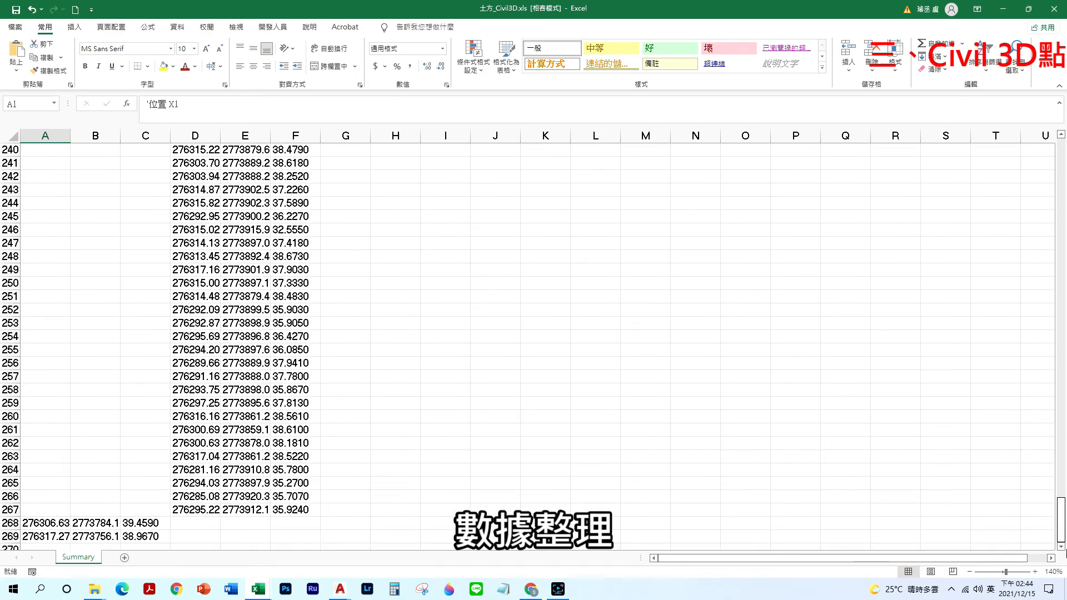
{"action": "left_click_drag", "start_coordinate": [39, 518], "coordinate": [204, 524]}
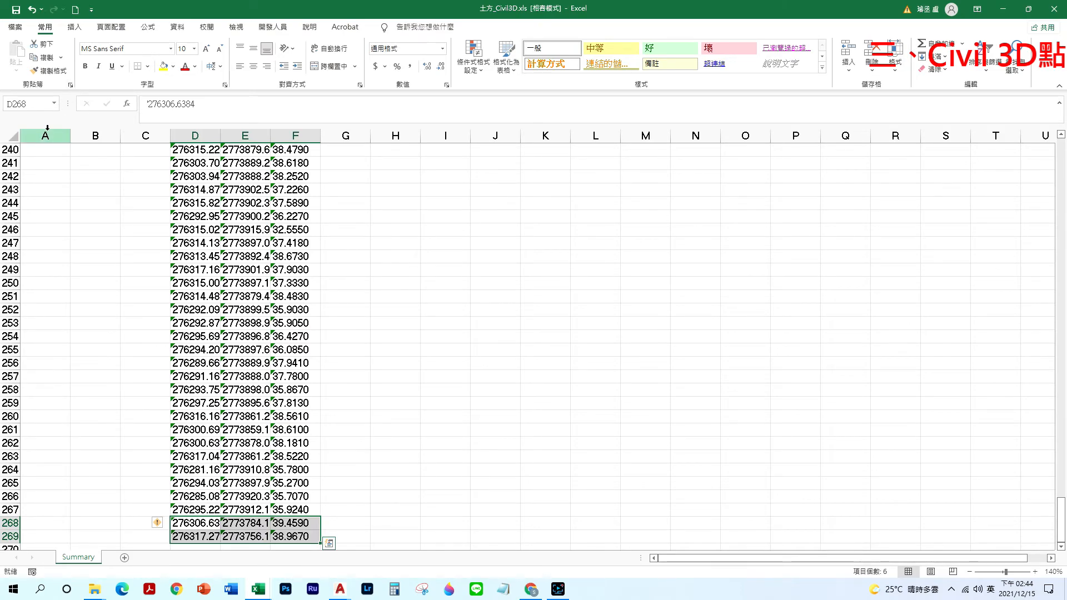
Delete columns A to C, which hold the 位置 X1, 位置 Y1 and 位置 Z1 fields.
{"action": "left_click", "coordinate": [72, 135]}
{"action": "left_click_drag", "start_coordinate": [72, 135], "coordinate": [135, 139]}
{"action": "right_click", "coordinate": [99, 161]}
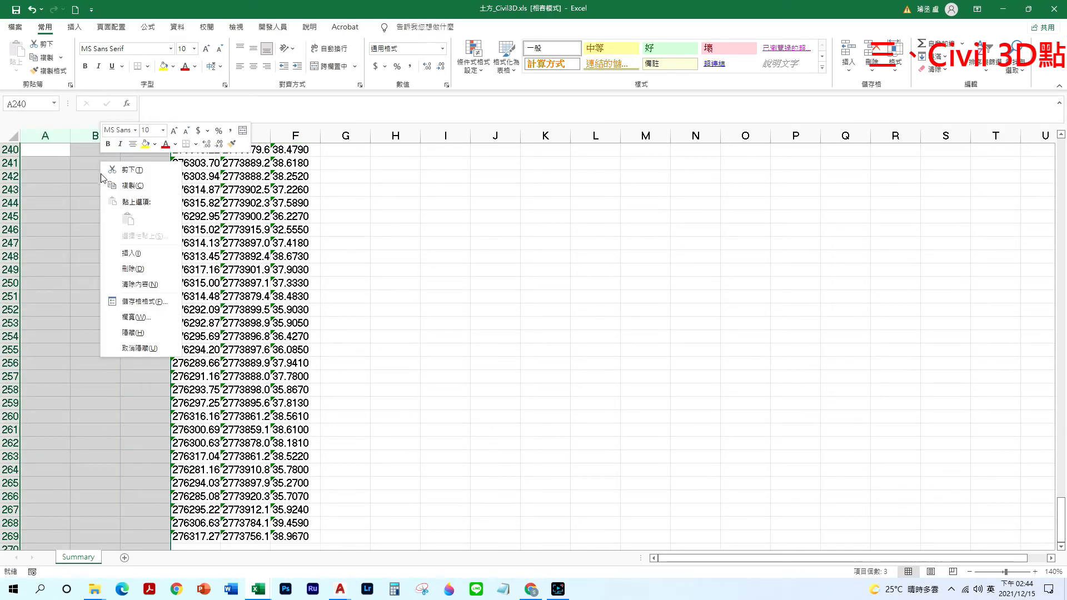
{"action": "left_click", "coordinate": [133, 269]}
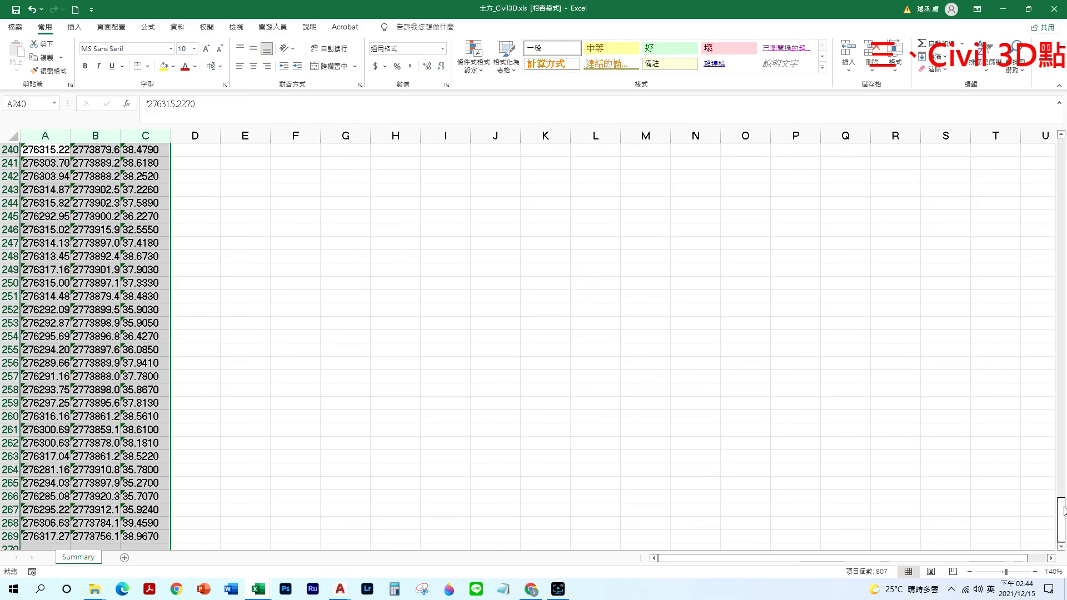
Enter =VALUE(A2) in cell D2 to convert the first 位置 X text coordinate to a number.
{"action": "left_click_drag", "start_coordinate": [1063, 509], "coordinate": [1061, 150]}
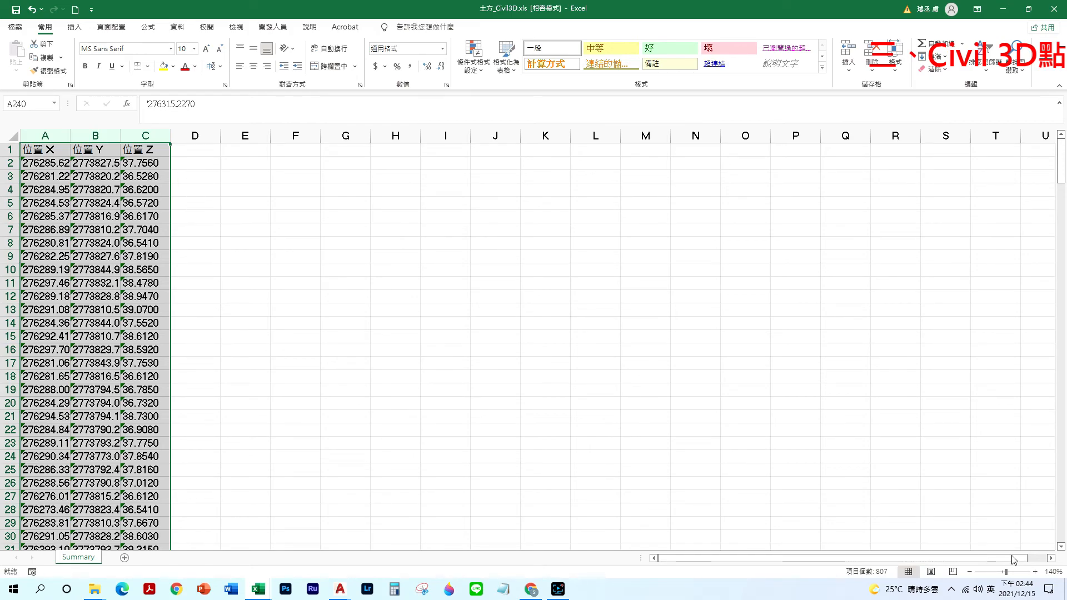
{"action": "left_click", "coordinate": [1036, 573]}
{"action": "left_click", "coordinate": [1036, 573]}
{"action": "scroll", "coordinate": [318, 284], "scroll_direction": "up", "scroll_amount": 1}
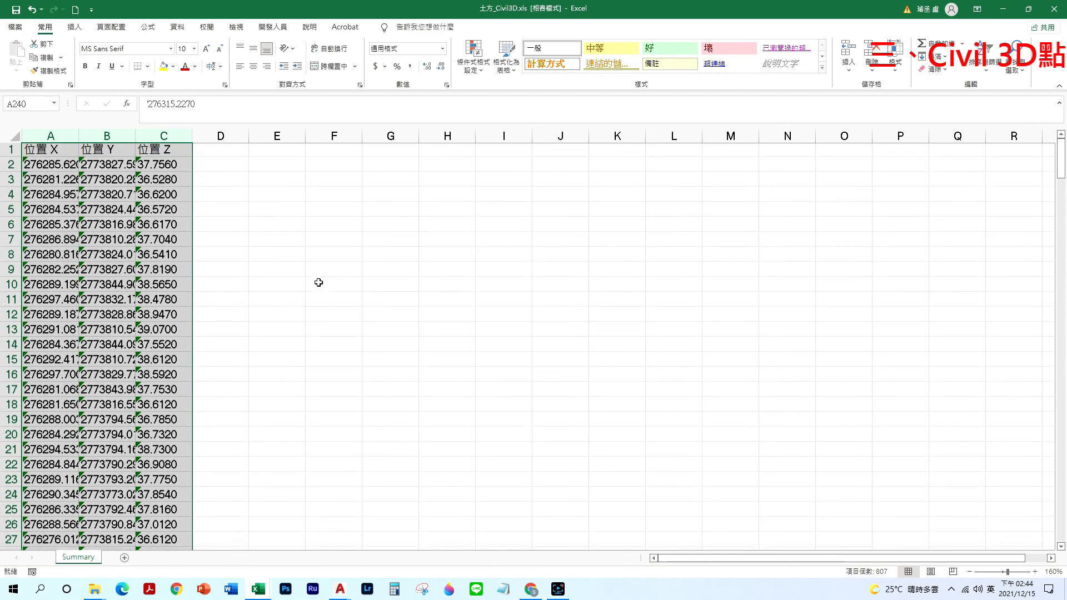
{"action": "left_click", "coordinate": [220, 166]}
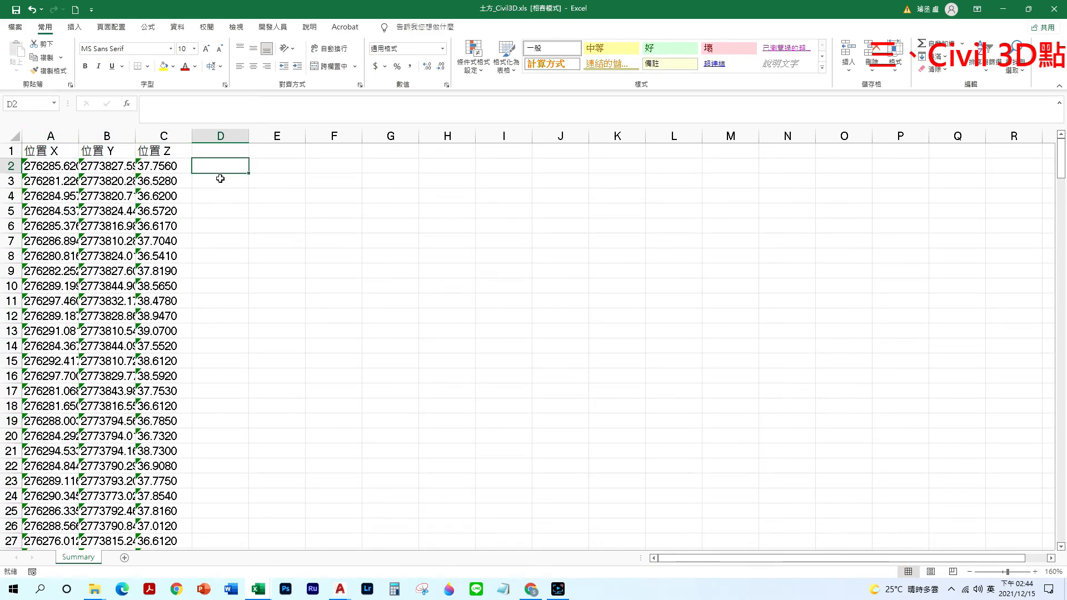
{"action": "type", "text": "=val"}
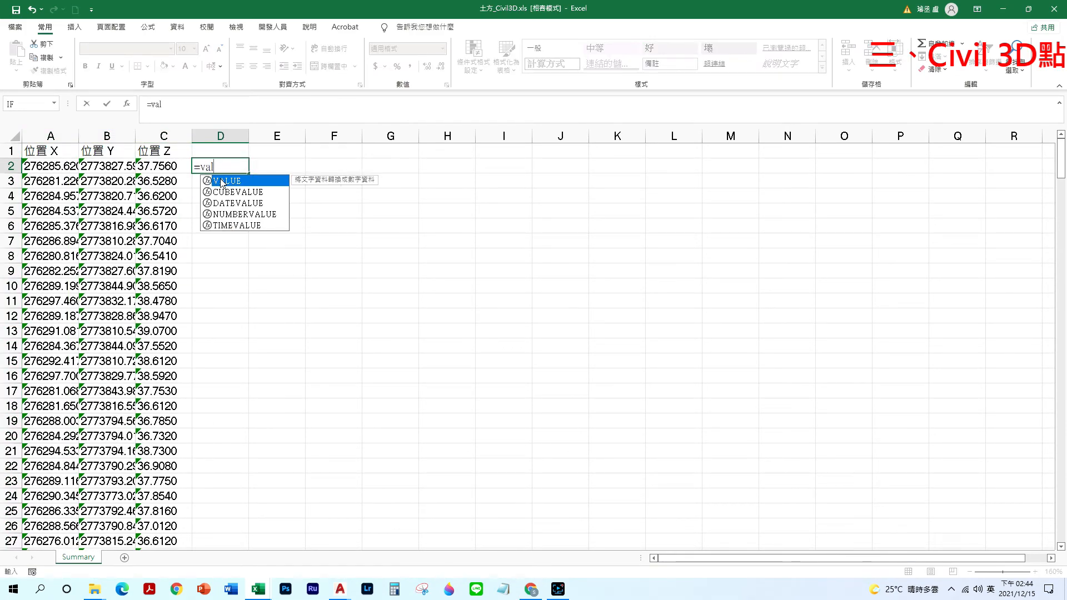
{"action": "type", "text": "ue("}
{"action": "left_click", "coordinate": [35, 165]}
{"action": "key", "text": "Return"}
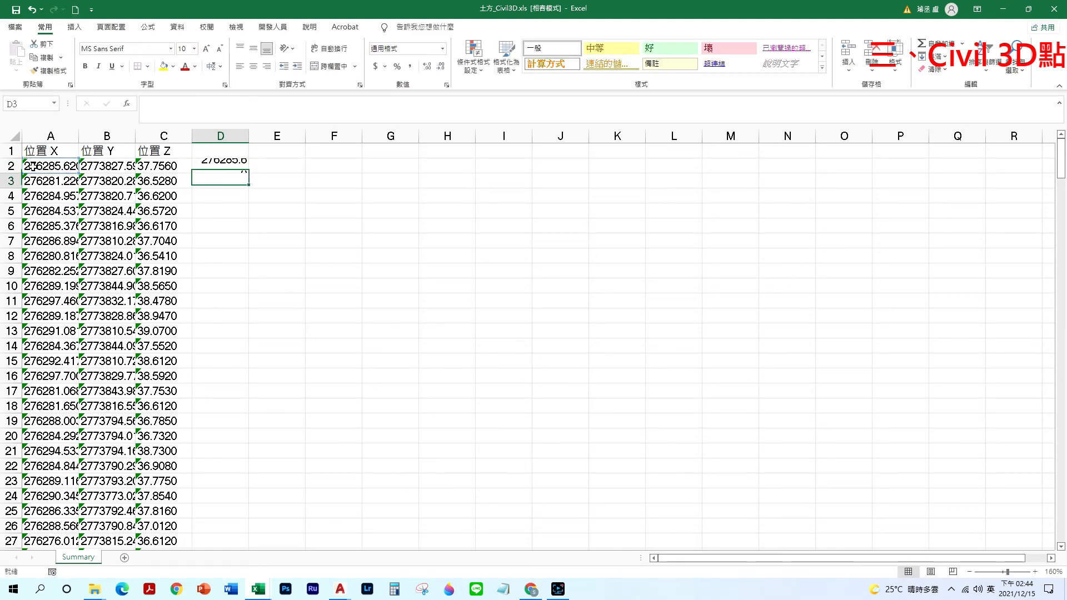
Format cell D2 with the 數值 number category and 3 decimal places.
{"action": "left_click", "coordinate": [236, 166]}
{"action": "right_click", "coordinate": [236, 169]}
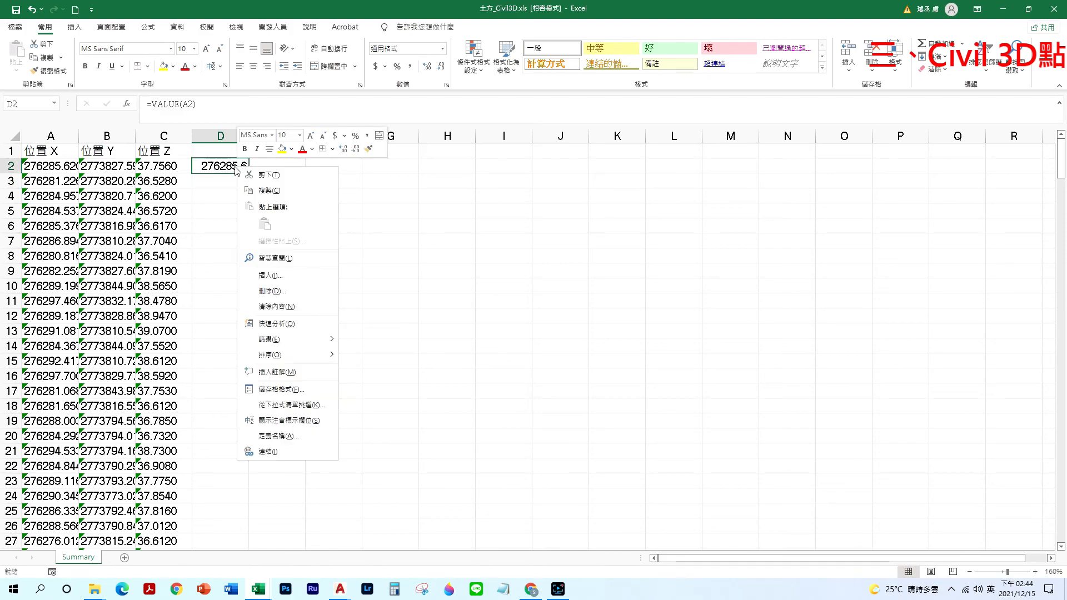
{"action": "left_click", "coordinate": [281, 389]}
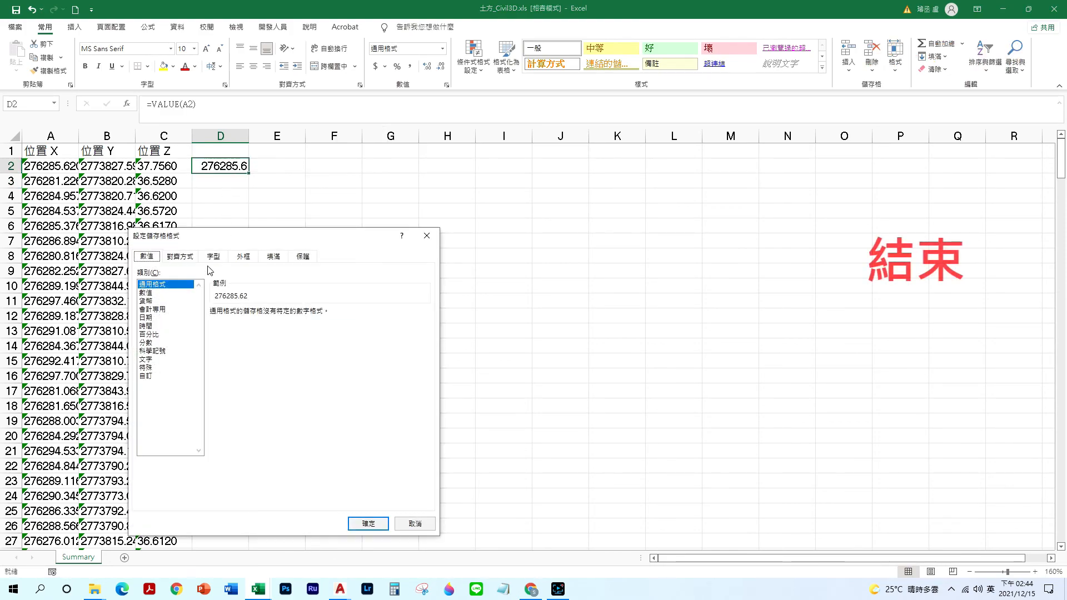
{"action": "left_click", "coordinate": [168, 294]}
{"action": "left_click", "coordinate": [284, 310]}
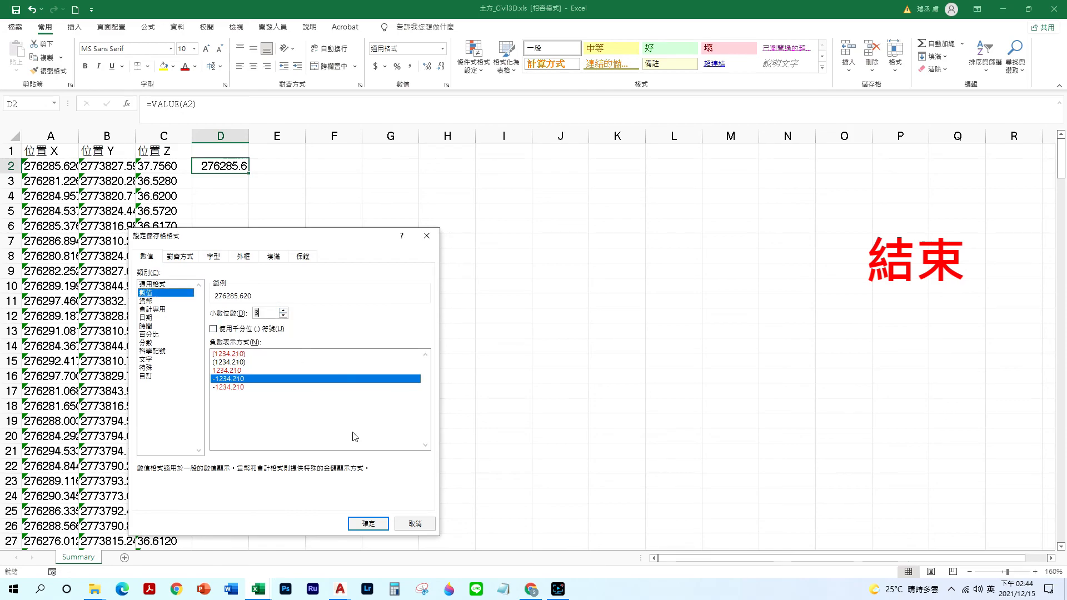
{"action": "left_click", "coordinate": [369, 524]}
Fill the D2 conversion formula across to F2 and down all data rows, autofitting the width of column E.
{"action": "left_click_drag", "start_coordinate": [265, 173], "coordinate": [381, 181]}
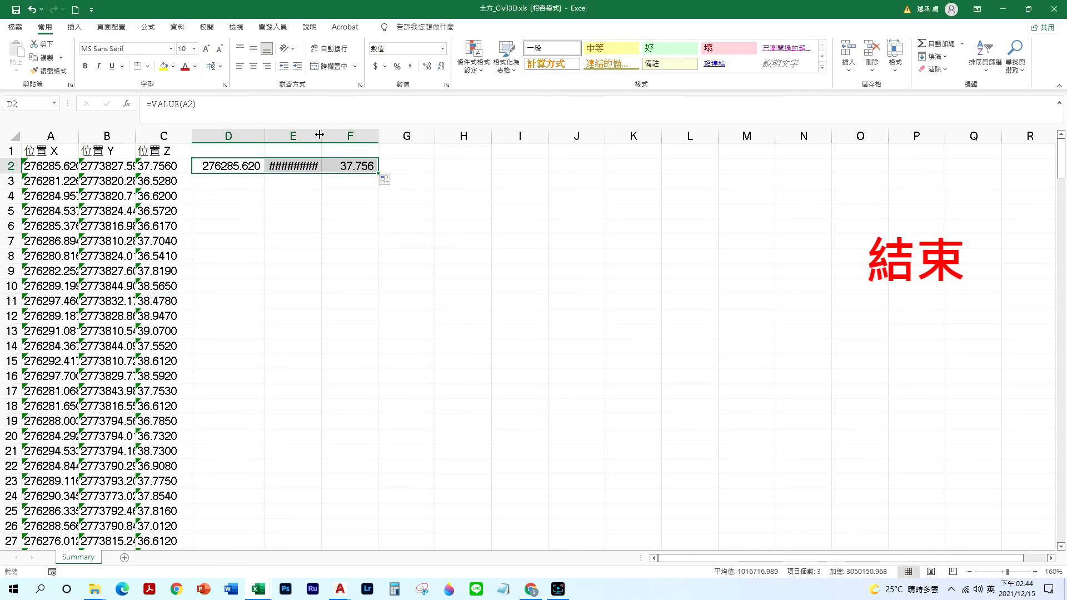
{"action": "double_click", "coordinate": [322, 135]}
{"action": "double_click", "coordinate": [402, 173]}
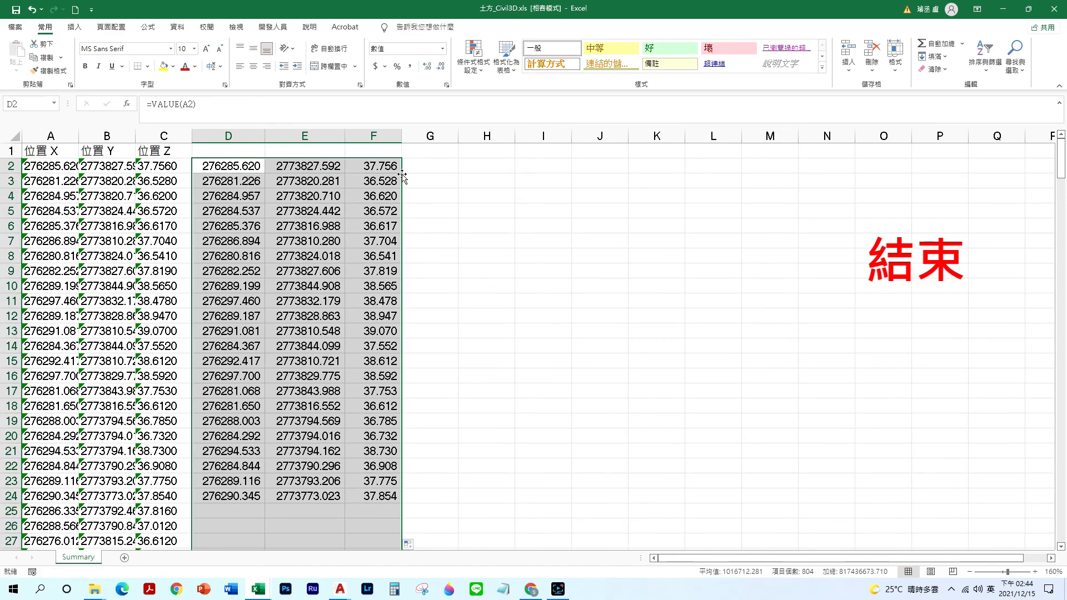
{"action": "left_click", "coordinate": [444, 238]}
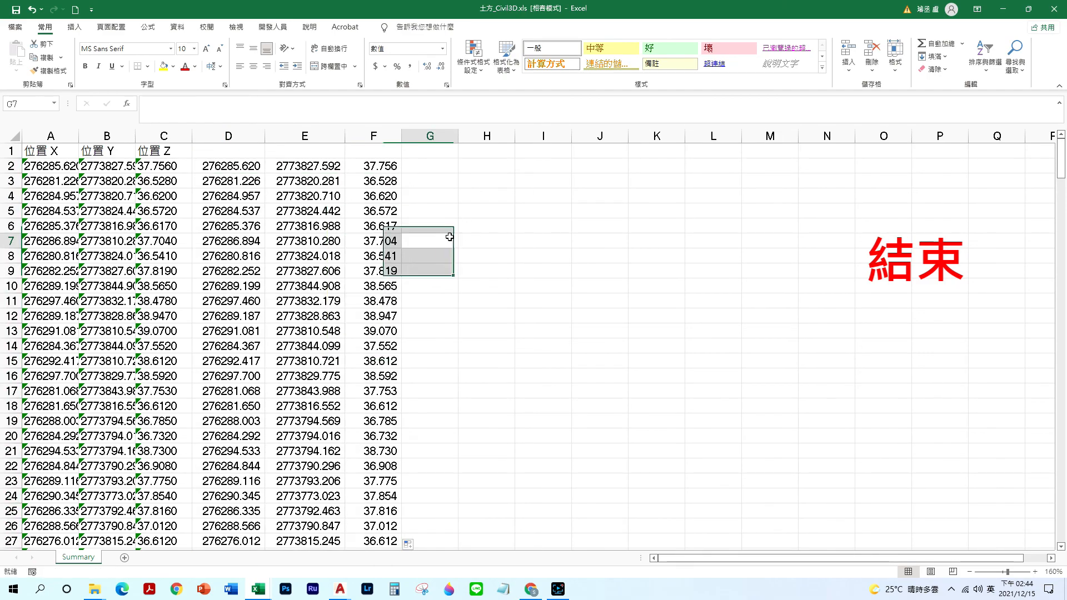